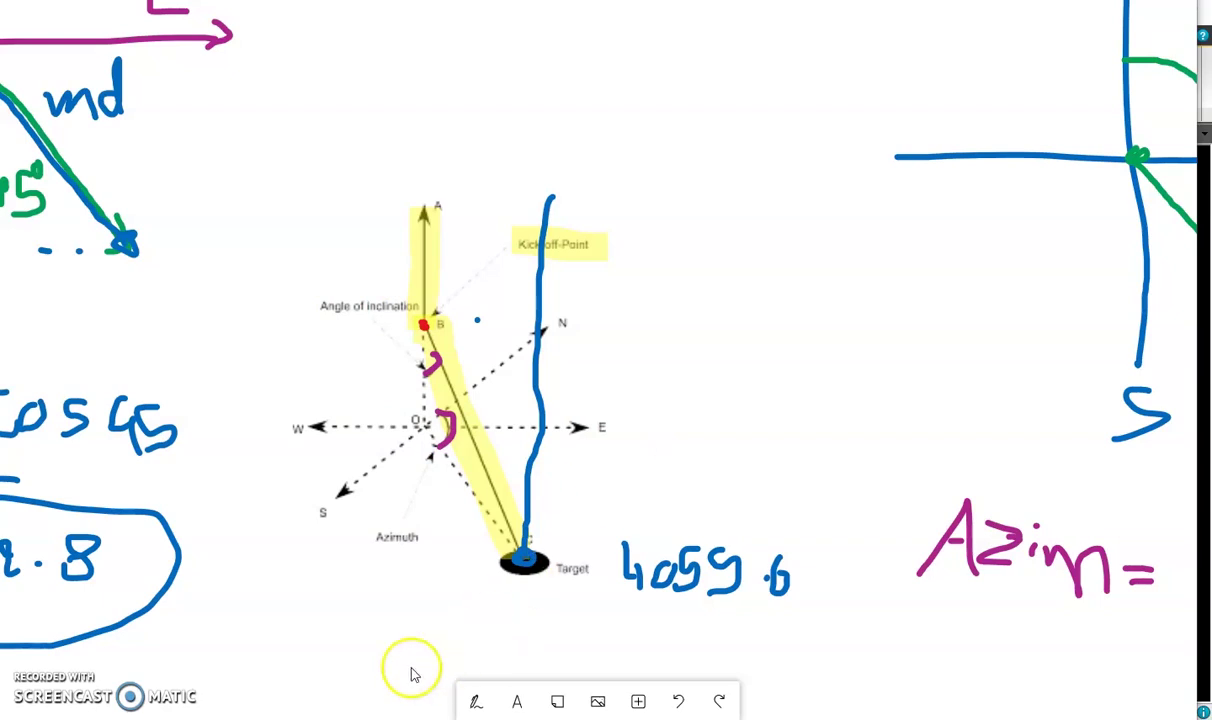
# - Examine the whiteboard's deviated well sketches with azimuth and inclination, plus the globe and map coordinate diagrams
pyautogui.click(245, 705)
pyautogui.moveTo(516, 378); pyautogui.dragTo(771, 411)
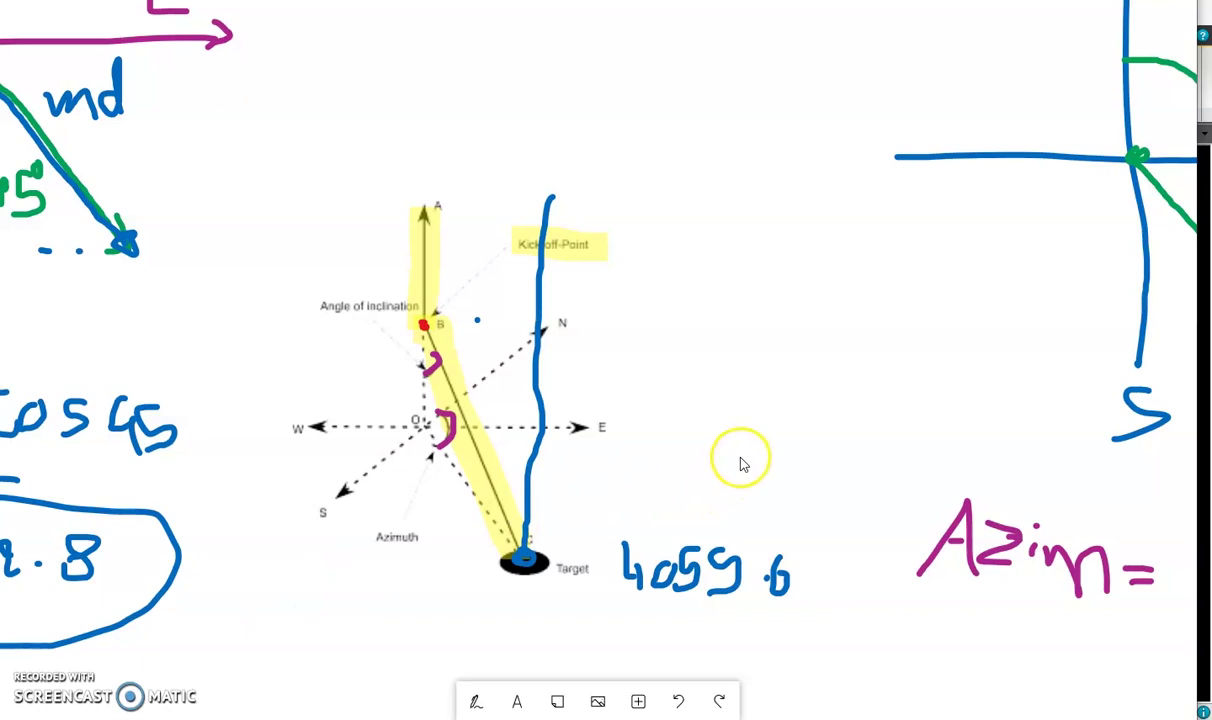
pyautogui.keyDown('ctrl'); pyautogui.scroll(5, 744, 450); pyautogui.keyUp('ctrl')
pyautogui.keyDown('ctrl'); pyautogui.scroll(3, 744, 428); pyautogui.keyUp('ctrl')
pyautogui.keyDown('ctrl'); pyautogui.scroll(-15, 744, 428); pyautogui.keyUp('ctrl')
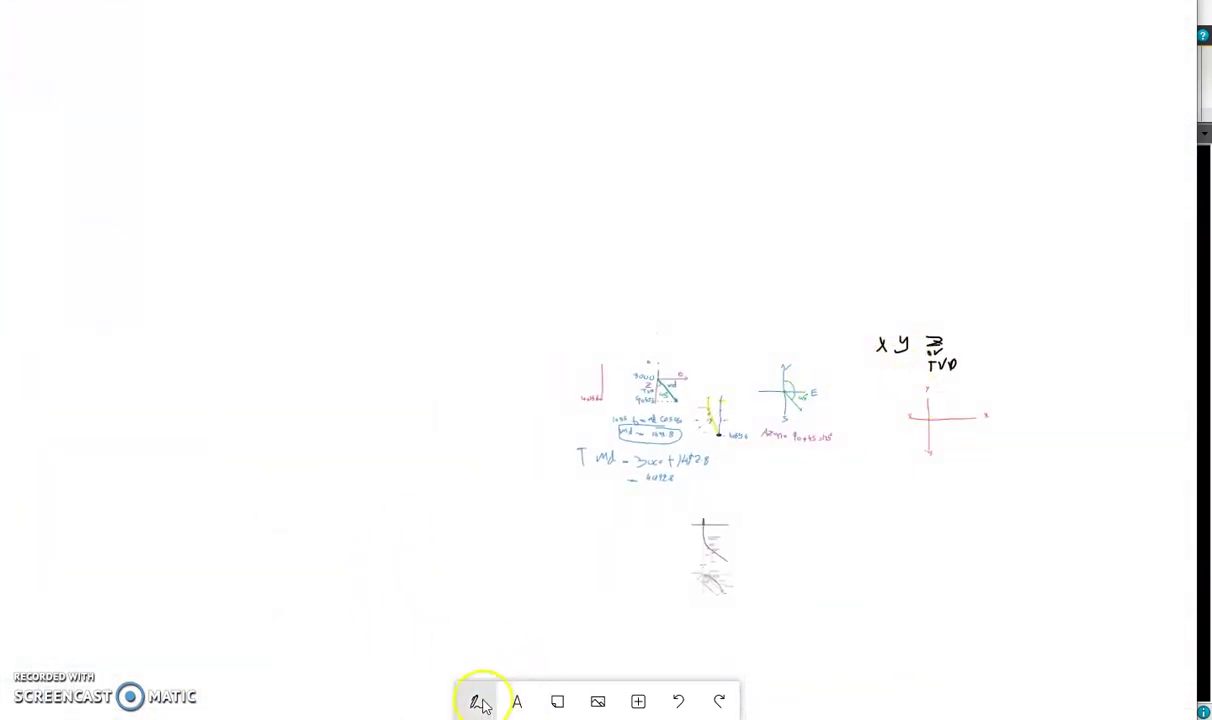
pyautogui.hscroll(10, 982, 487)
pyautogui.keyDown('ctrl'); pyautogui.scroll(1, 778, 460); pyautogui.keyUp('ctrl')
pyautogui.keyDown('ctrl'); pyautogui.scroll(12, 398, 441); pyautogui.keyUp('ctrl')
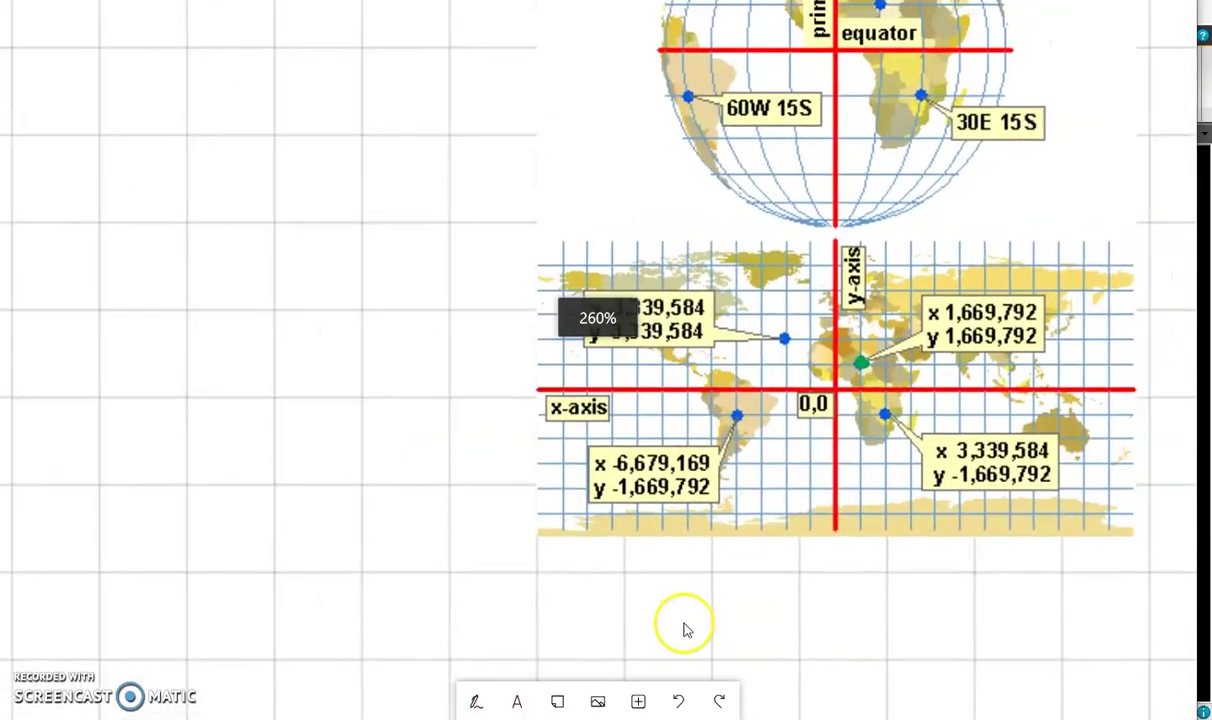
pyautogui.hscroll(3, 698, 628)
pyautogui.scroll(2, 698, 628)
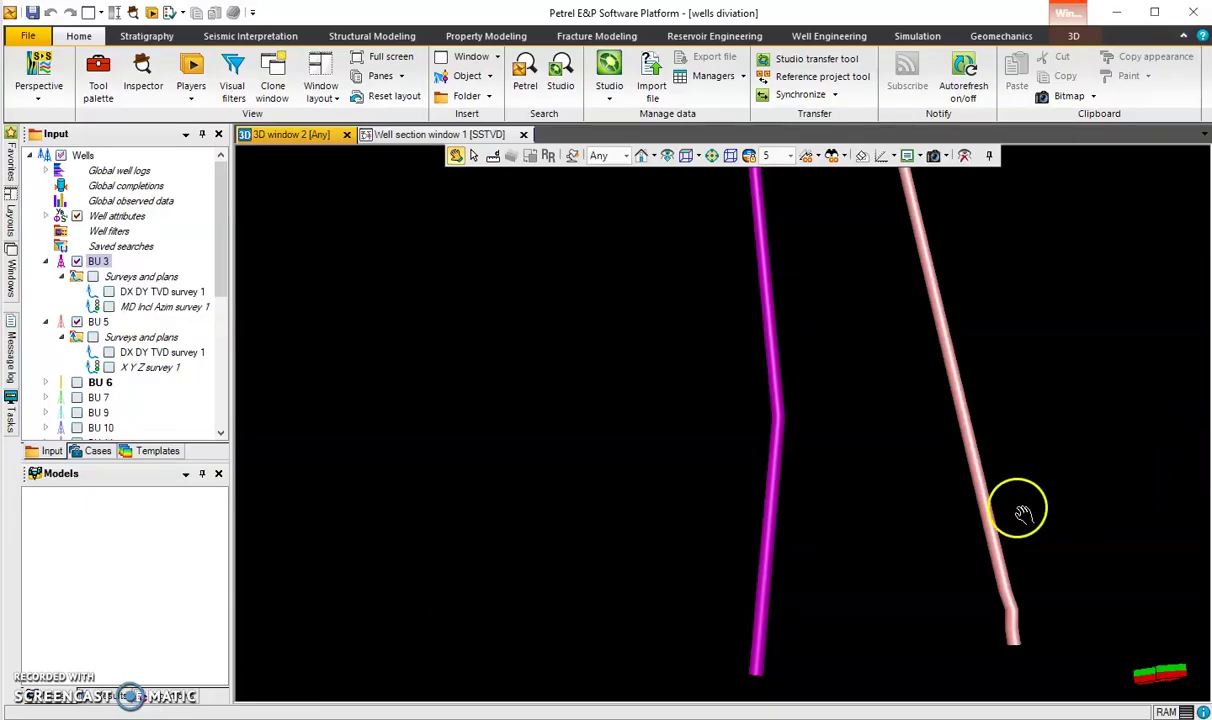
# - Switch to Petrel and replace the existing Wells folder and its contents with a new, empty well folder
pyautogui.moveTo(1017, 514); pyautogui.dragTo(995, 509)
pyautogui.moveTo(989, 628); pyautogui.dragTo(910, 472)
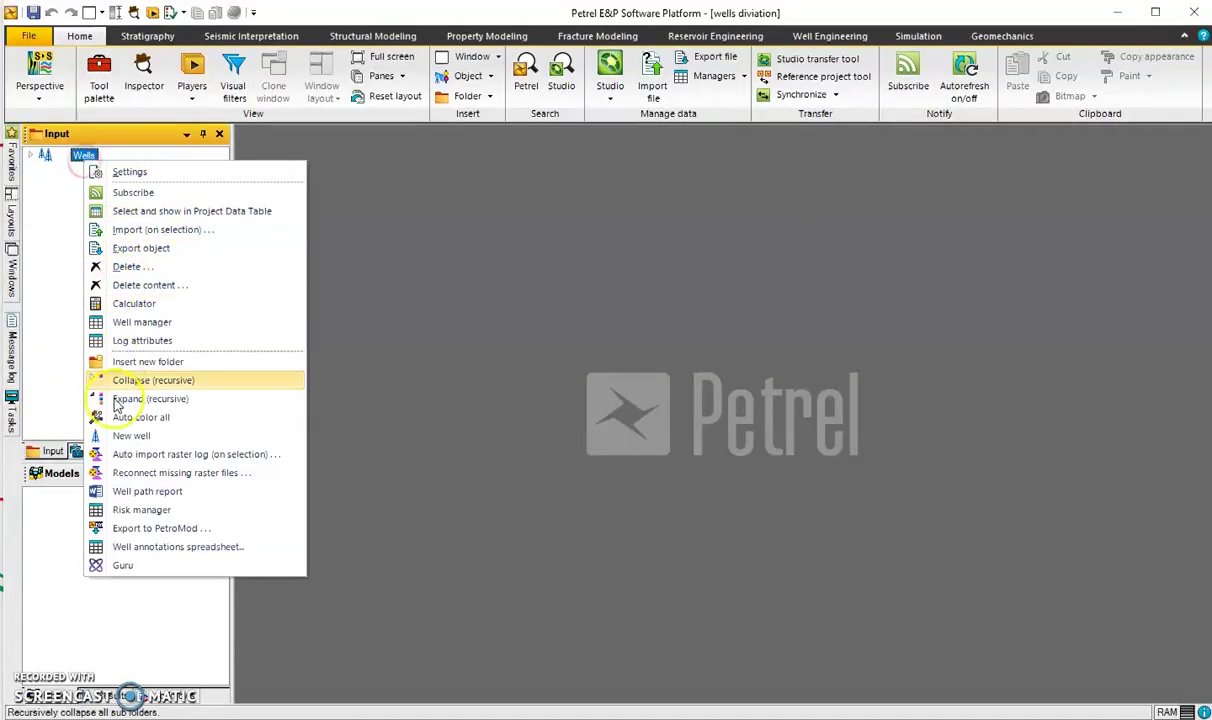
pyautogui.click(147, 287)
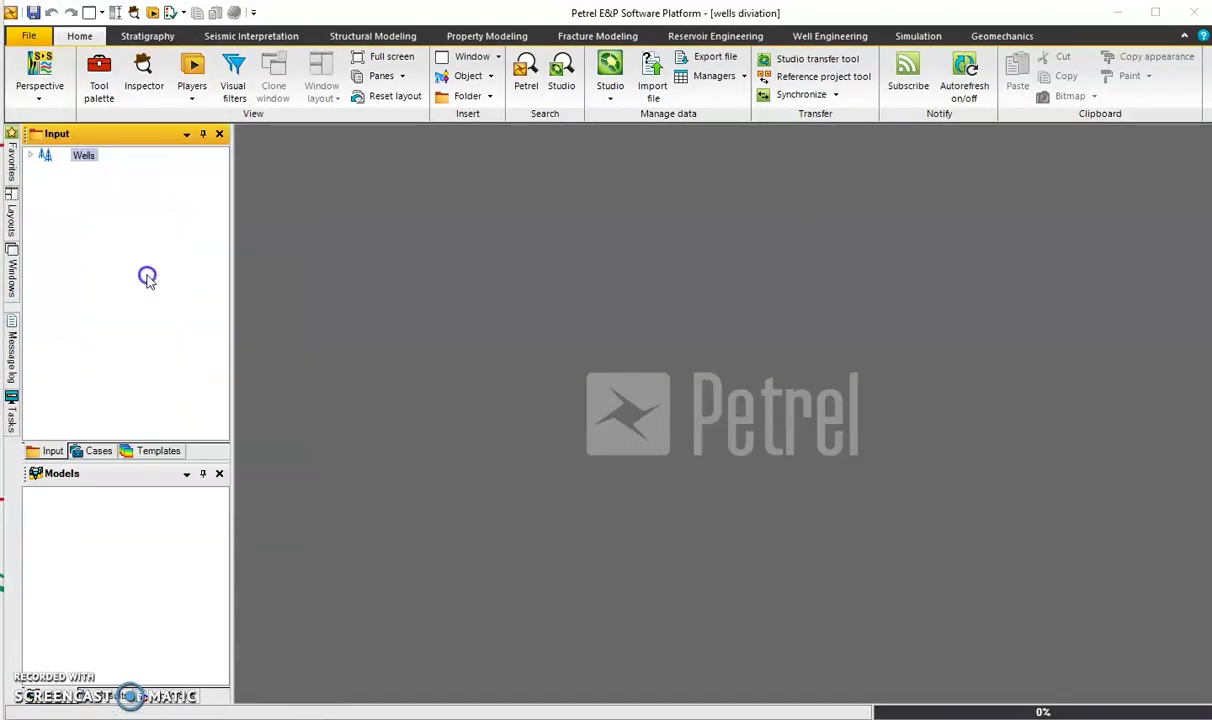
pyautogui.click(490, 367)
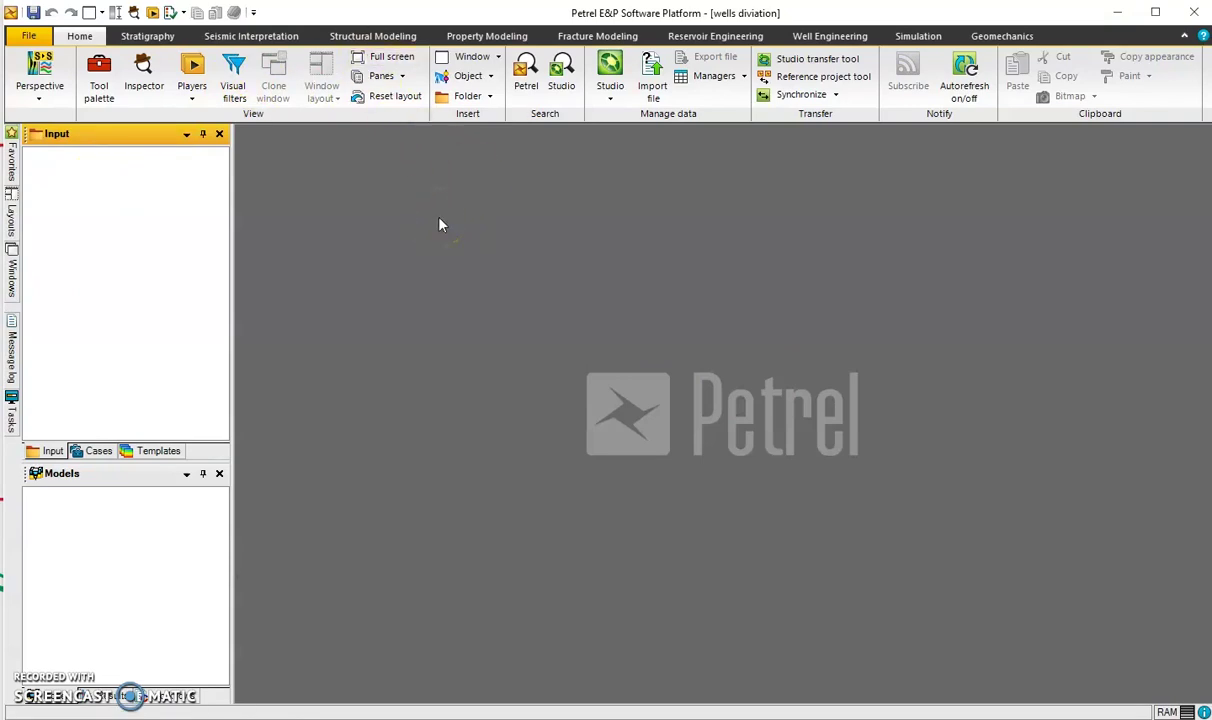
pyautogui.click(469, 100)
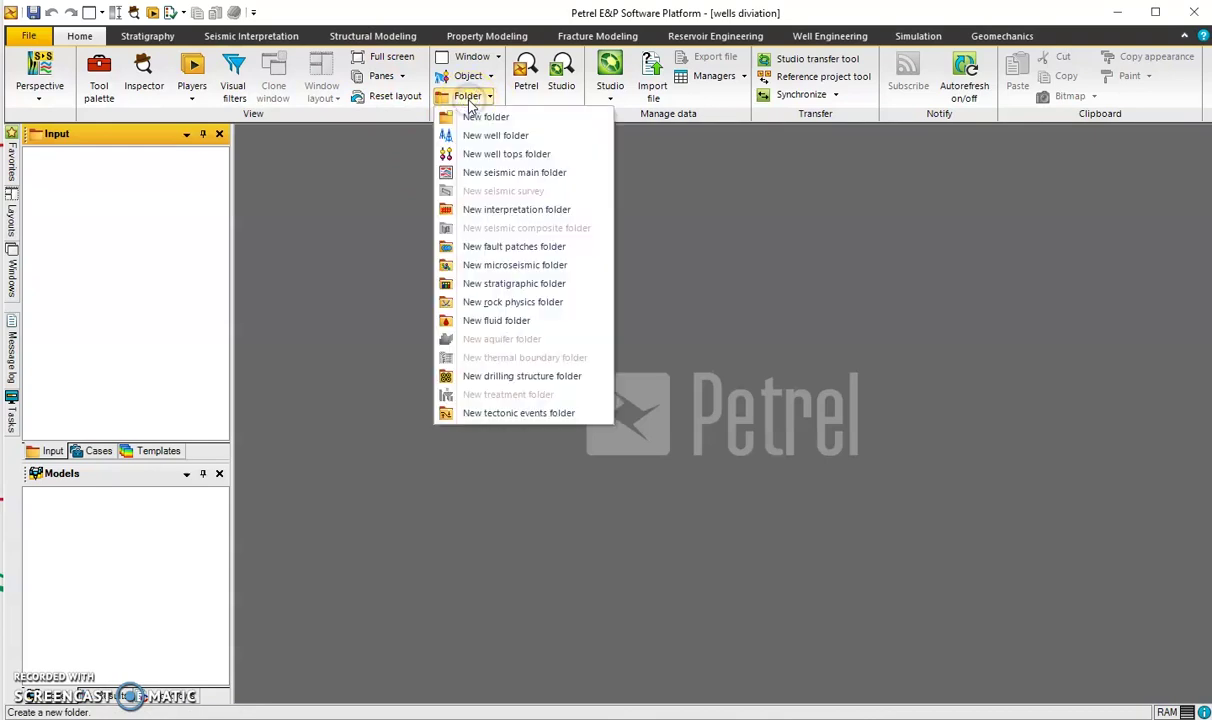
pyautogui.click(523, 139)
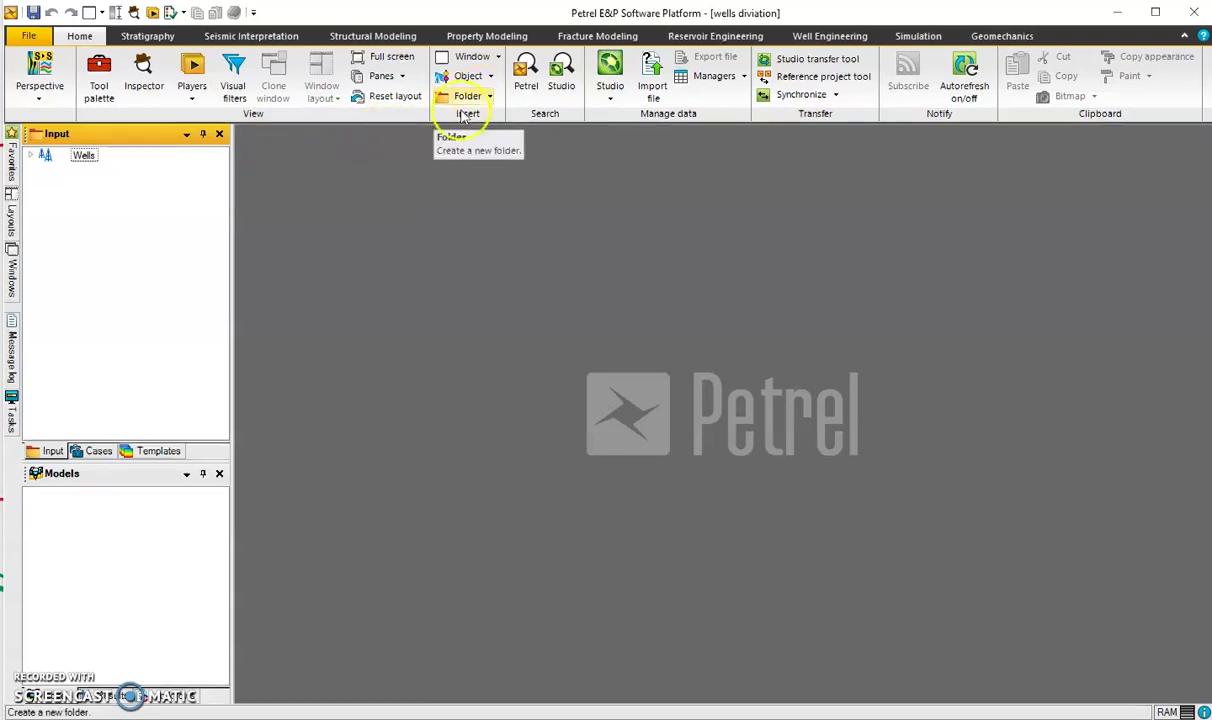
# - Start an import on the Wells folder and browse to the BUZUGAN DATA folder on the Desktop
pyautogui.rightClick(85, 160)
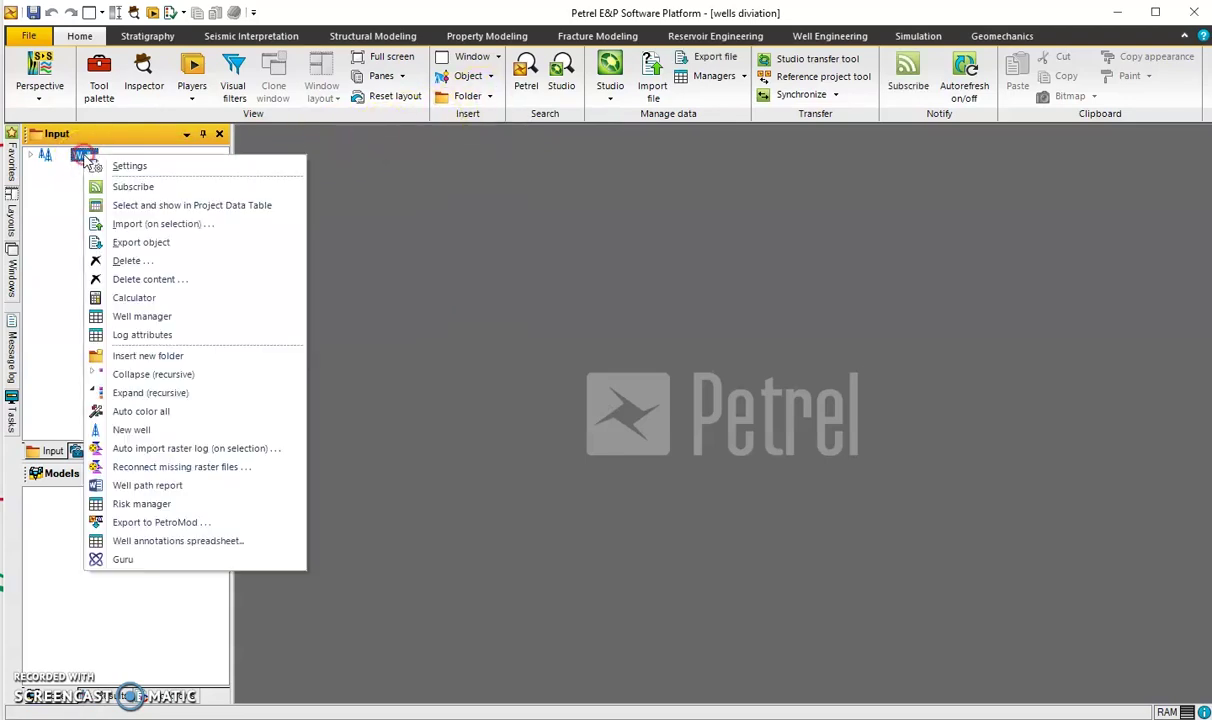
pyautogui.click(120, 224)
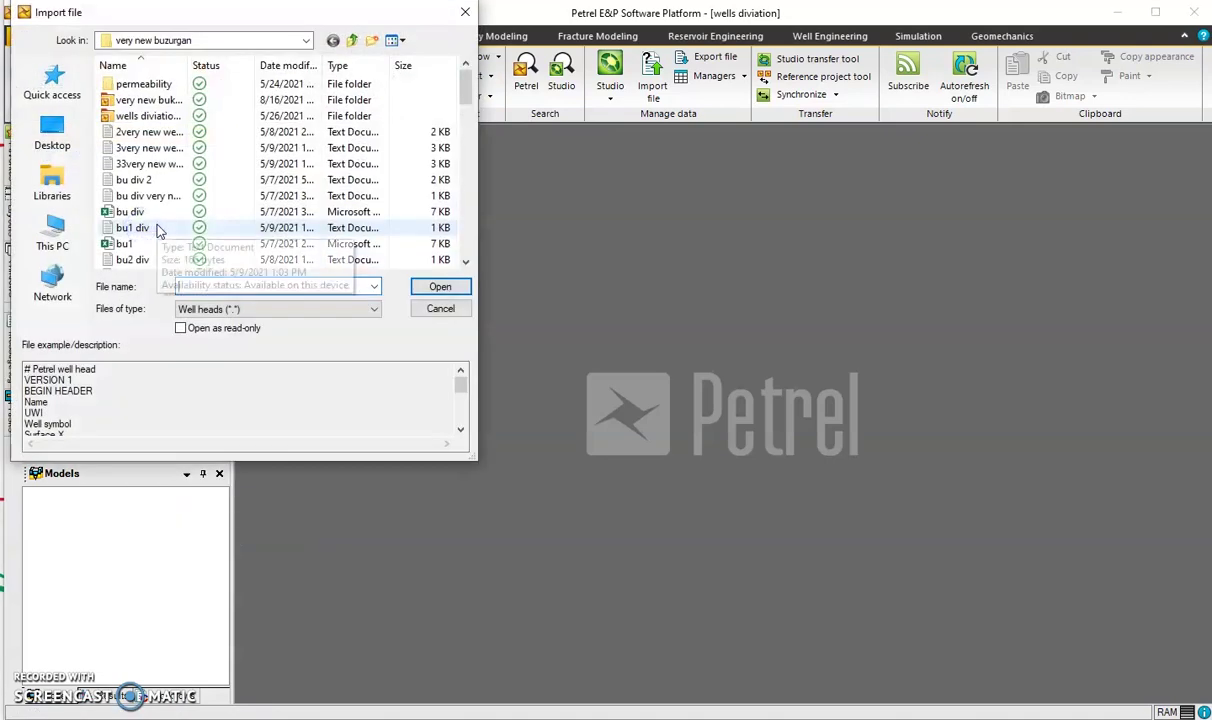
pyautogui.click(53, 130)
pyautogui.scroll(-12, 213, 145)
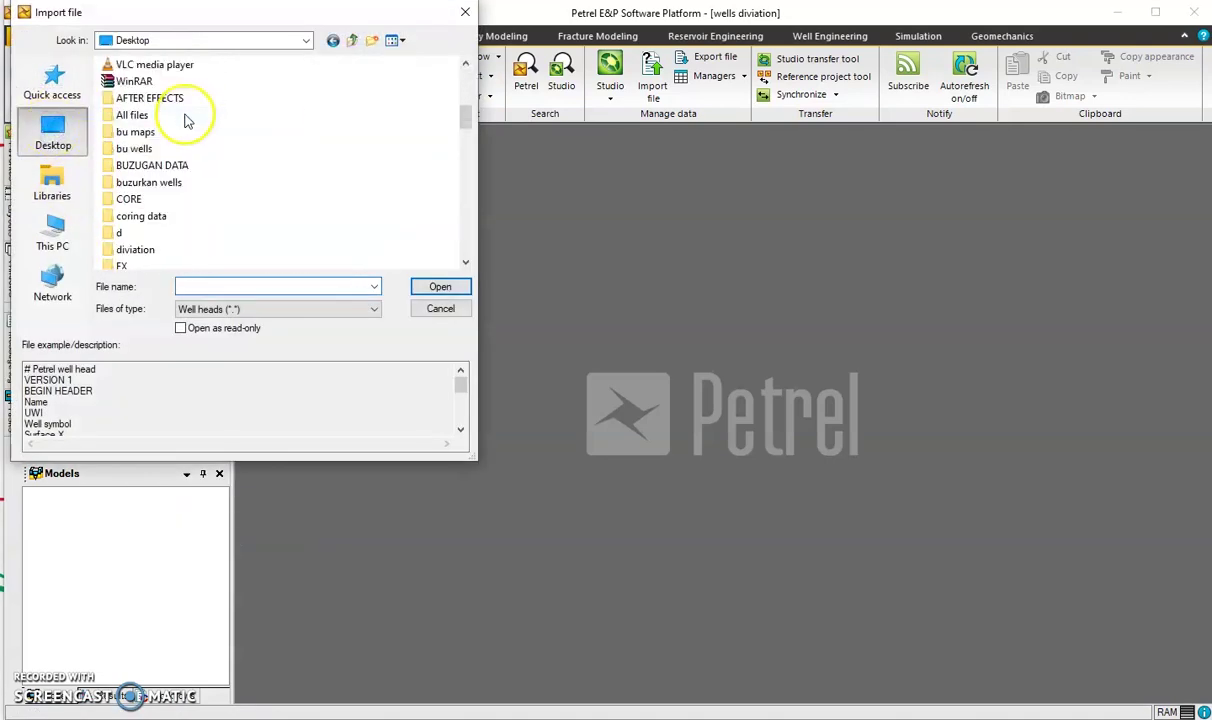
pyautogui.scroll(7, 184, 205)
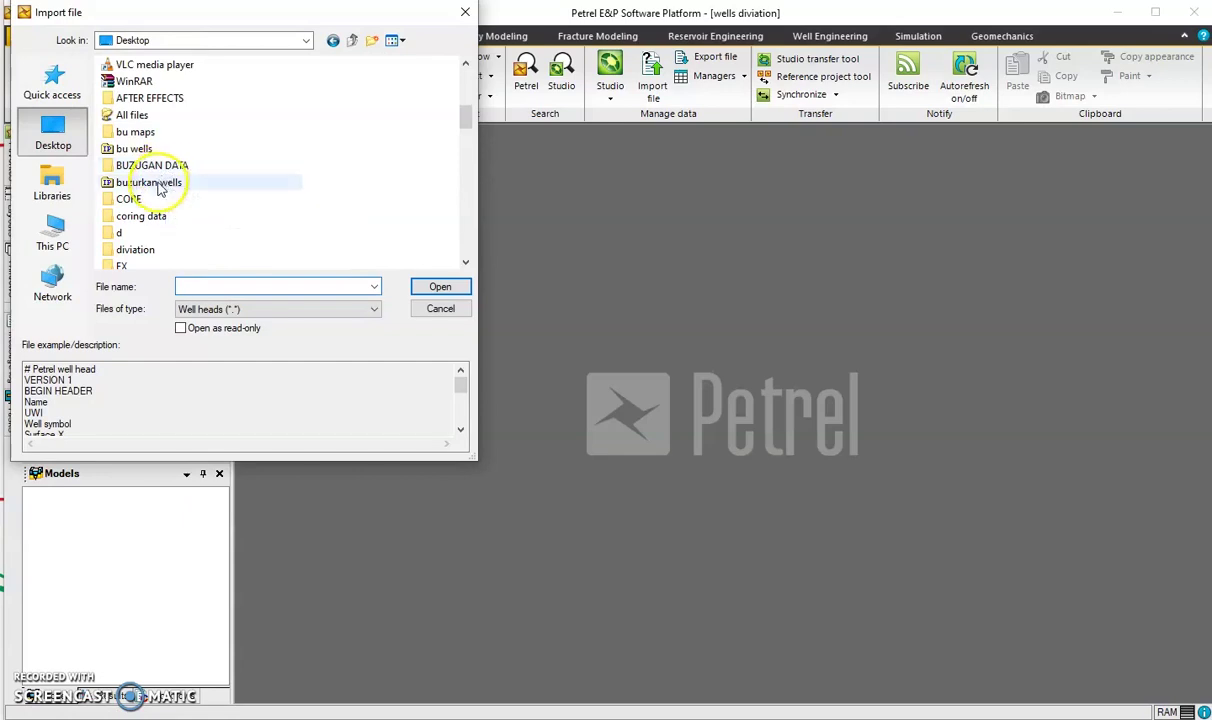
pyautogui.scroll(2, 150, 160)
pyautogui.scroll(-12, 148, 165)
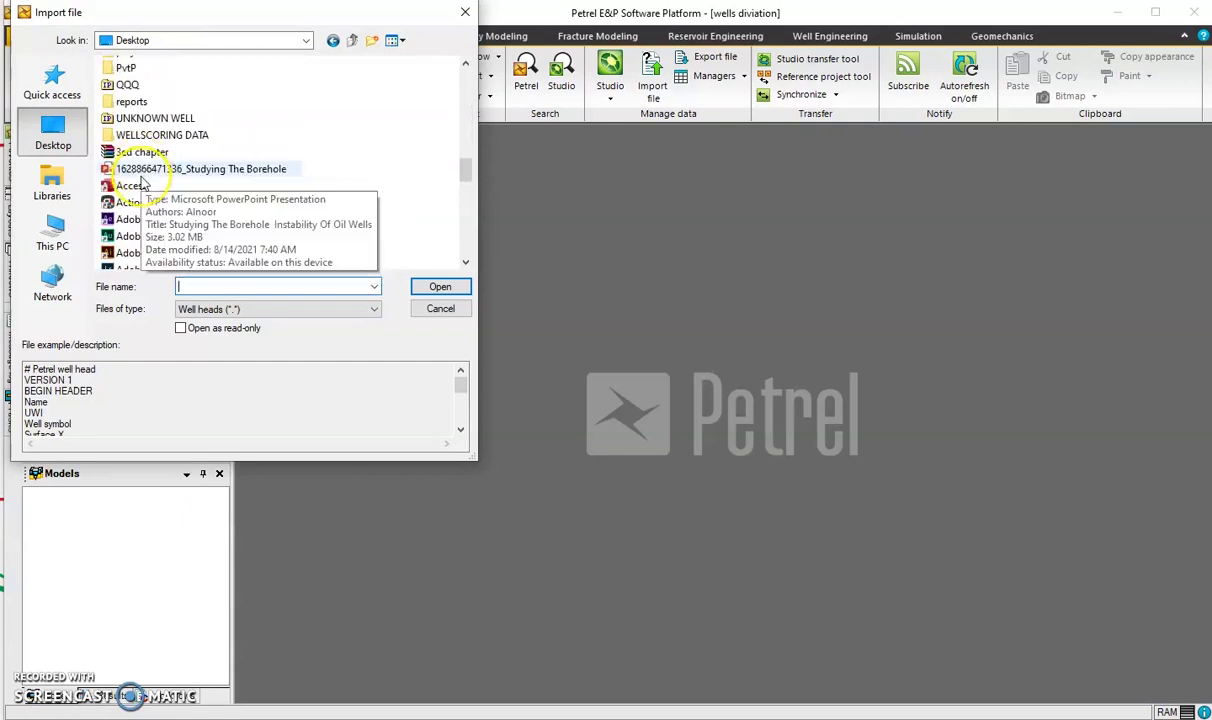
pyautogui.scroll(3, 143, 175)
pyautogui.scroll(4, 143, 183)
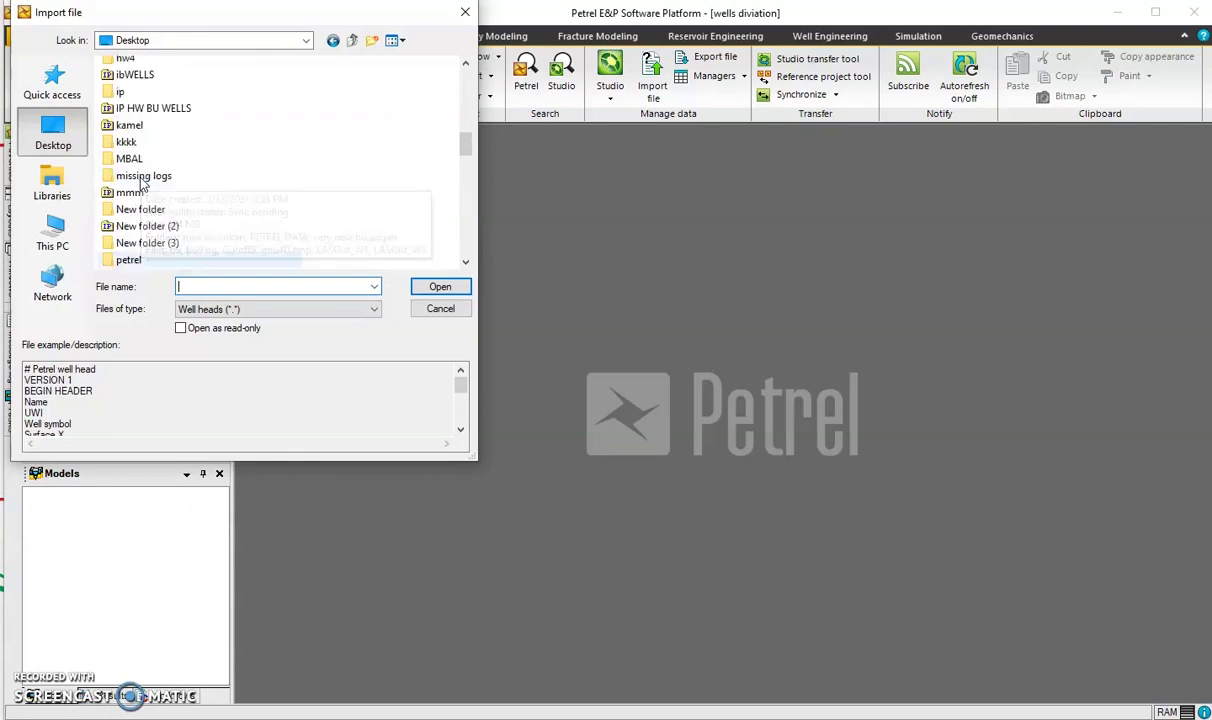
pyautogui.click(155, 90)
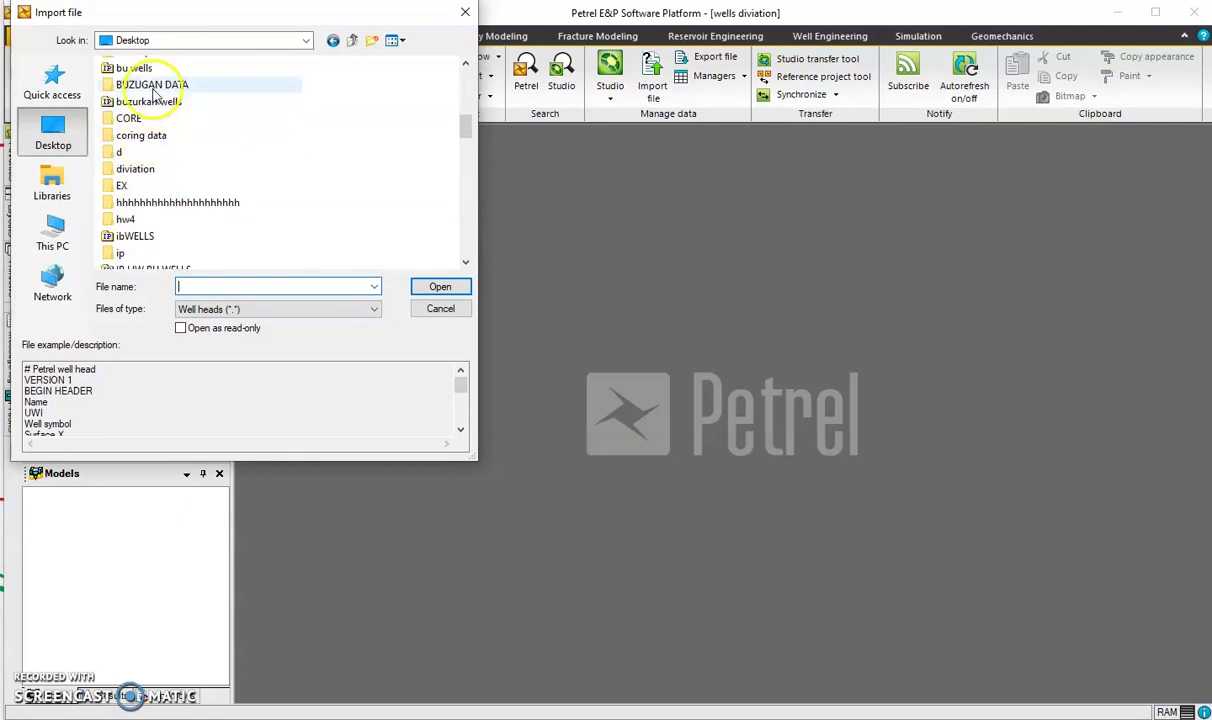
pyautogui.click(155, 92)
pyautogui.scroll(-2, 160, 125)
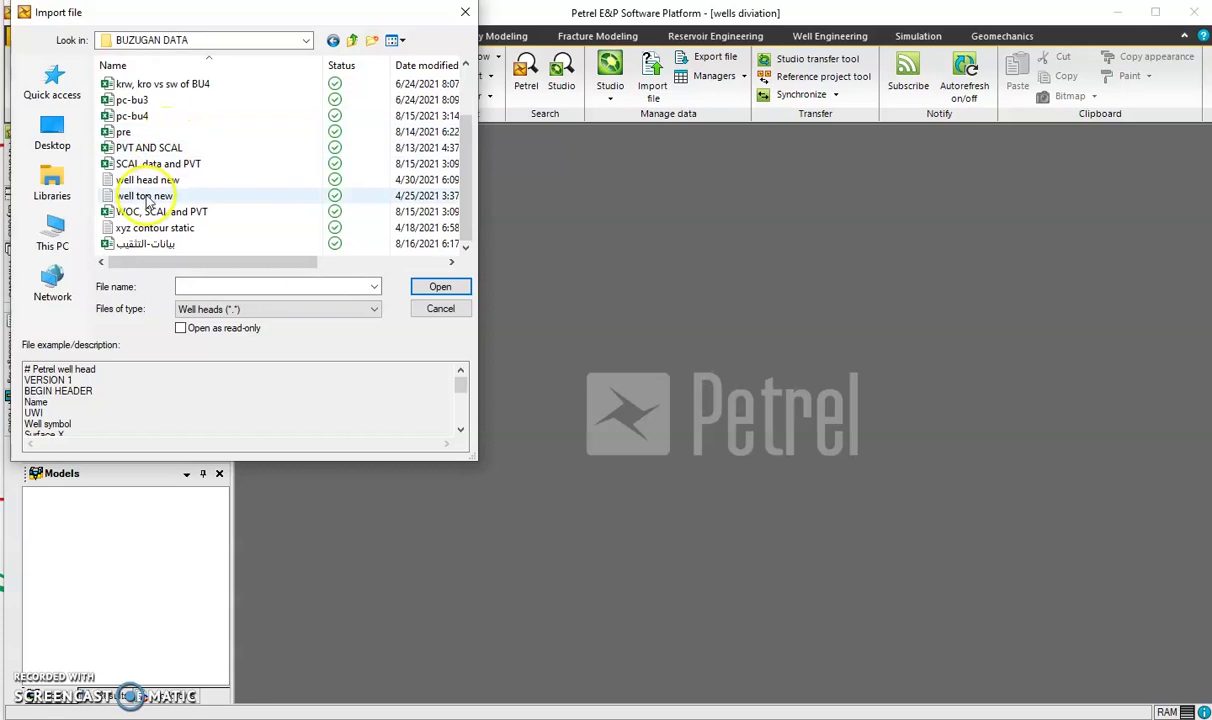
# - Open the file "well head new" for import with the file type Well heads (*.*)
pyautogui.click(152, 181)
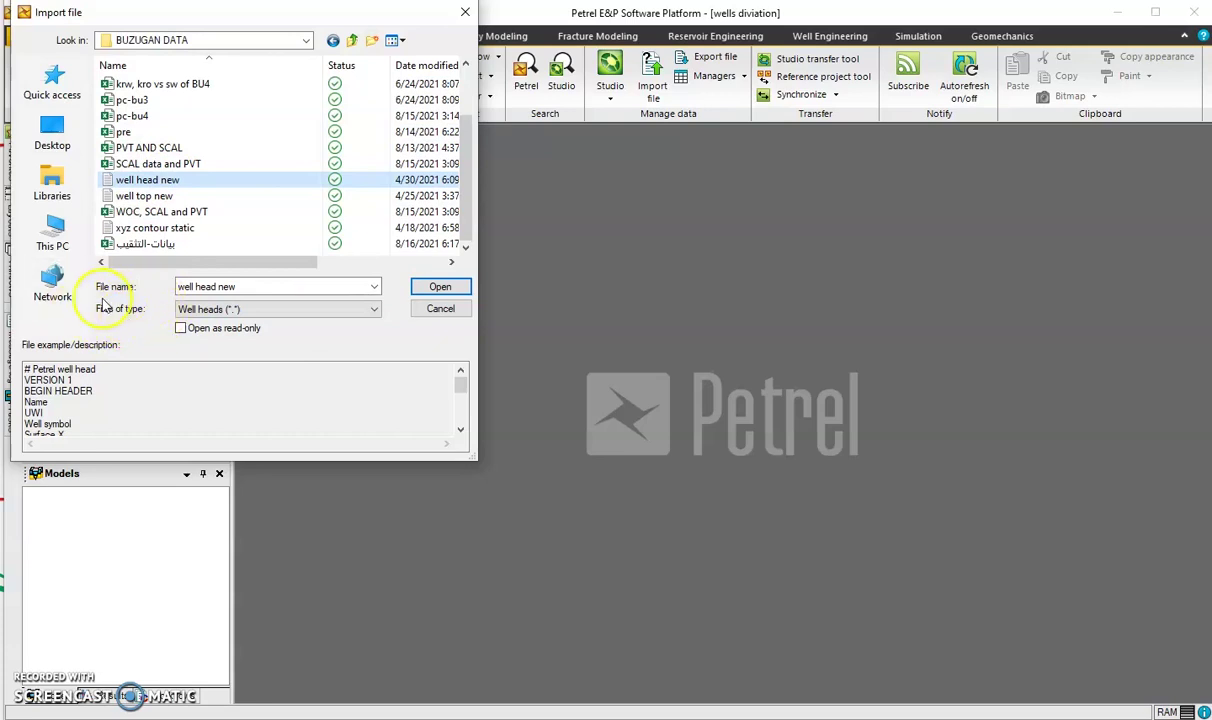
pyautogui.click(200, 309)
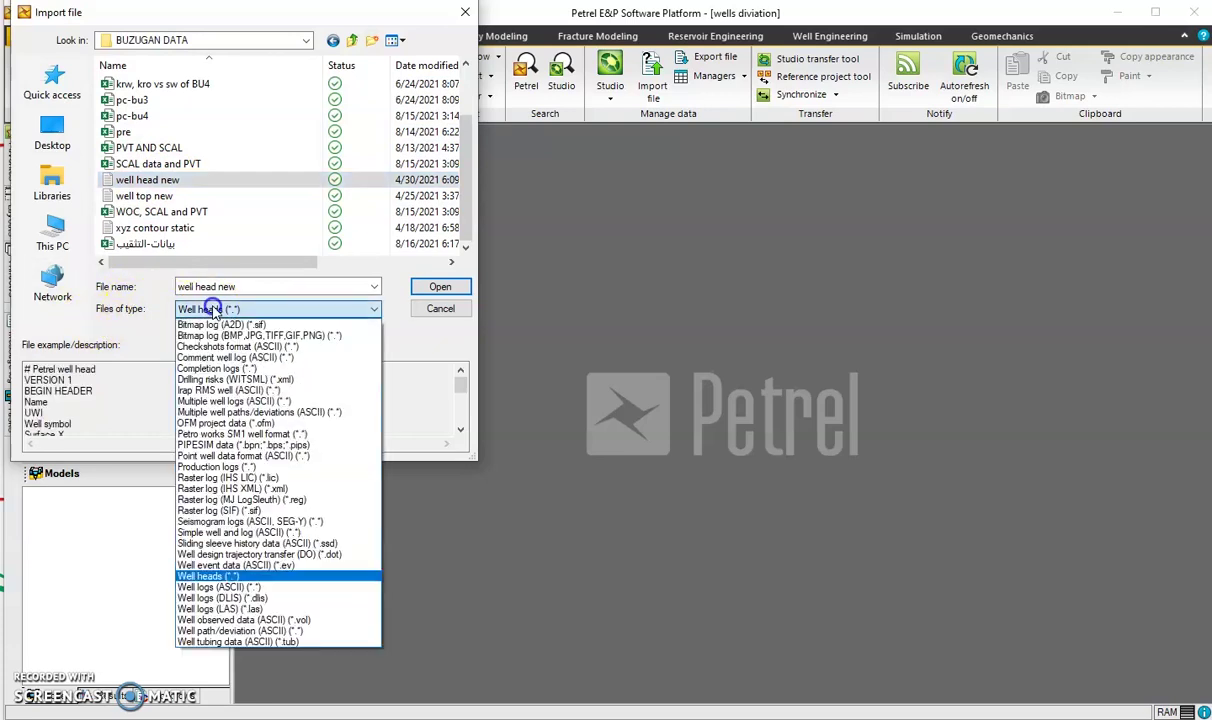
pyautogui.click(213, 578)
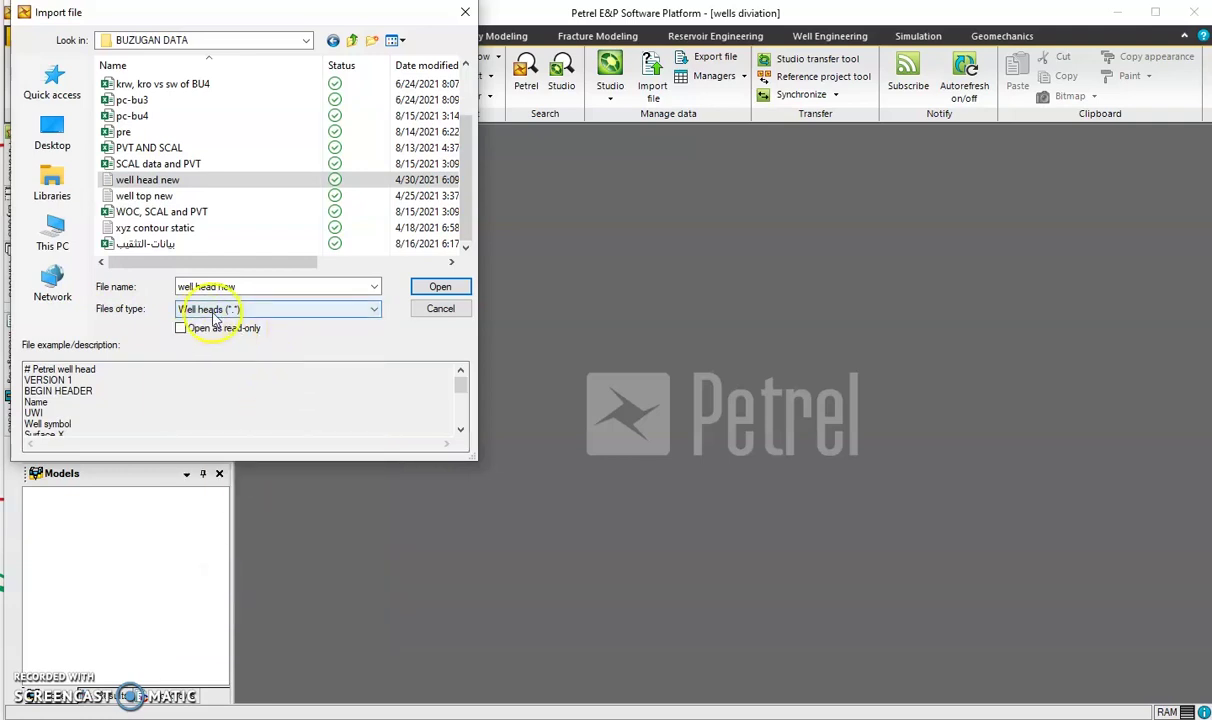
pyautogui.click(438, 287)
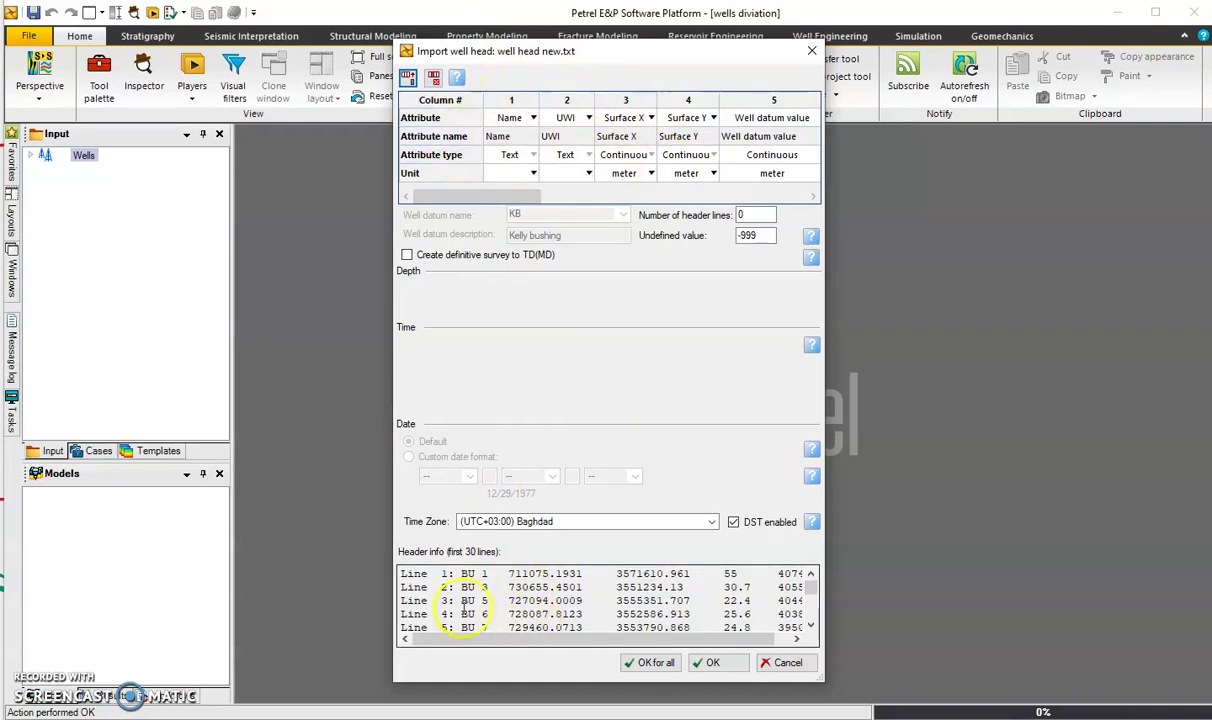
# - Examine the well name, X, Y, datum and total depth values in the header preview of the well head file
pyautogui.moveTo(545, 643); pyautogui.dragTo(455, 641)
pyautogui.moveTo(607, 638); pyautogui.dragTo(606, 646)
pyautogui.moveTo(515, 574); pyautogui.dragTo(543, 575)
pyautogui.moveTo(622, 574); pyautogui.dragTo(652, 576)
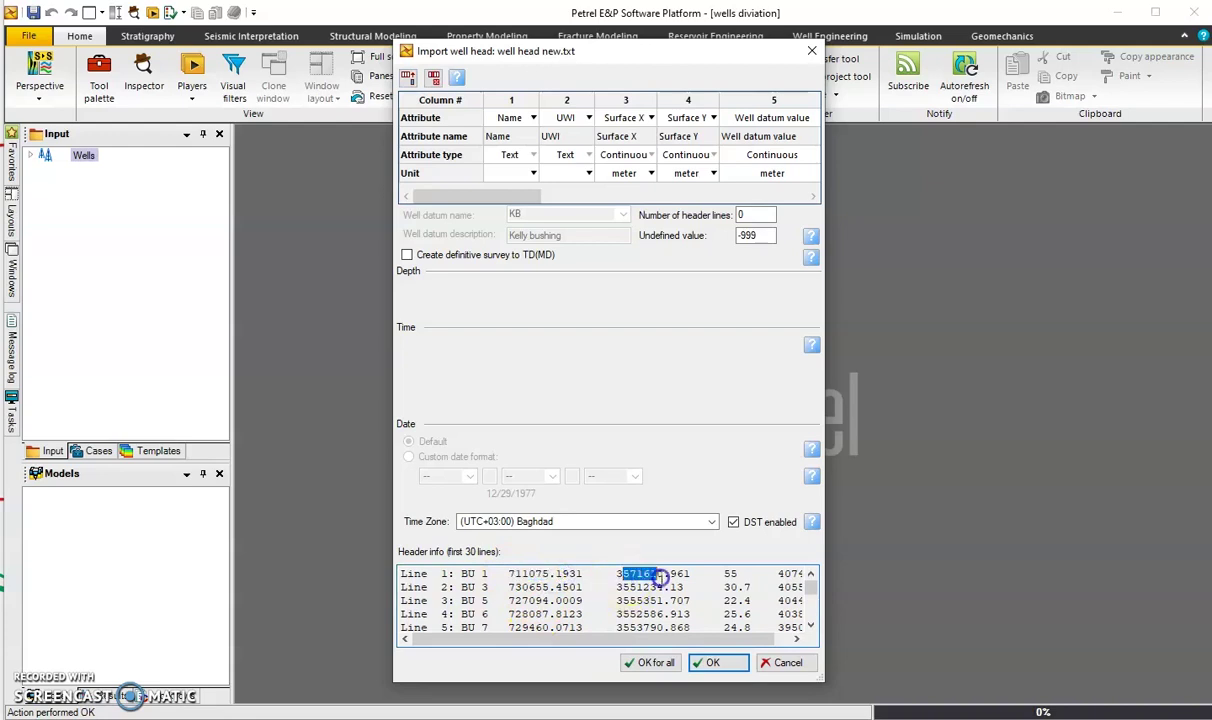
pyautogui.click(728, 577)
pyautogui.moveTo(685, 638); pyautogui.dragTo(702, 638)
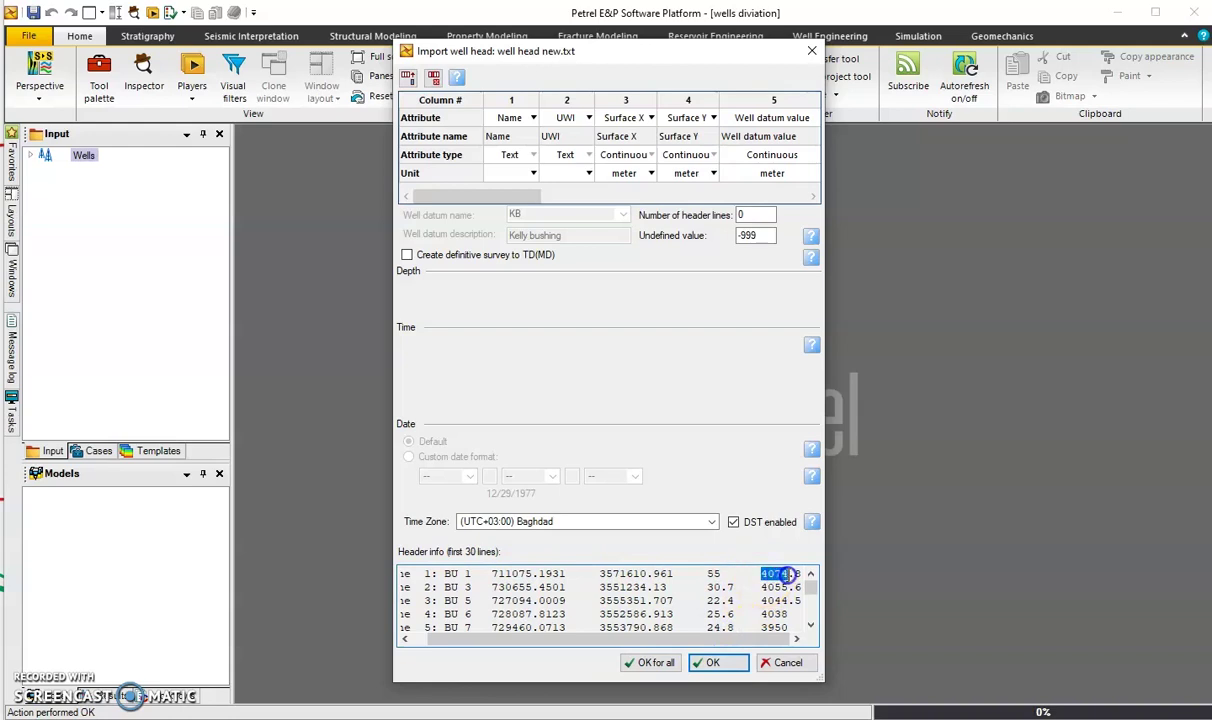
pyautogui.moveTo(622, 638); pyautogui.dragTo(591, 636)
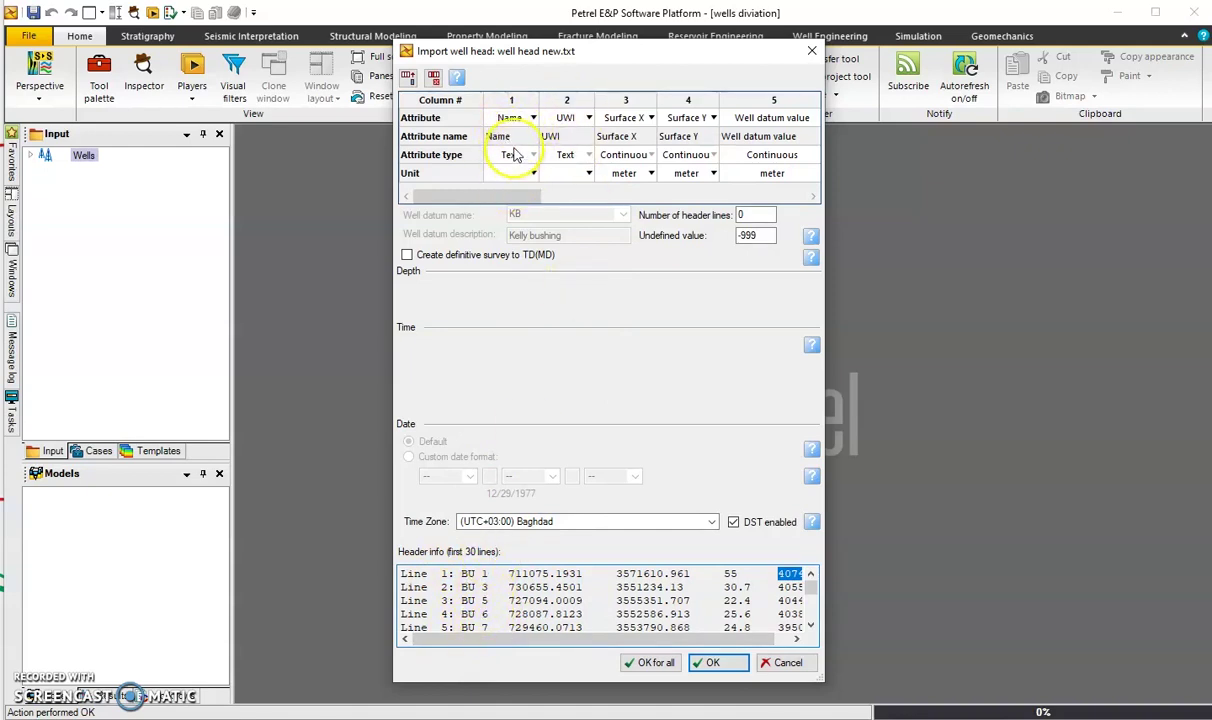
# - Delete the UWI column from the well head import attributes and check the preview's coordinate columns against the rest
pyautogui.click(570, 102)
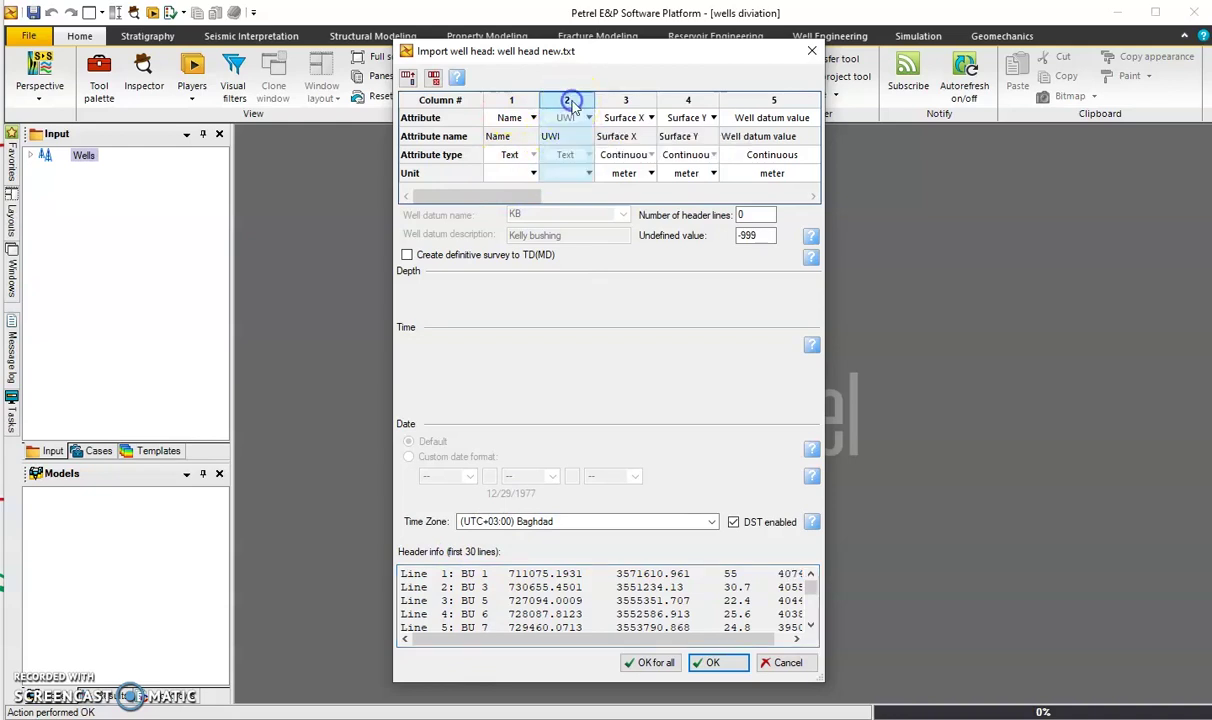
pyautogui.click(433, 77)
pyautogui.moveTo(536, 573); pyautogui.dragTo(572, 574)
pyautogui.click(622, 580)
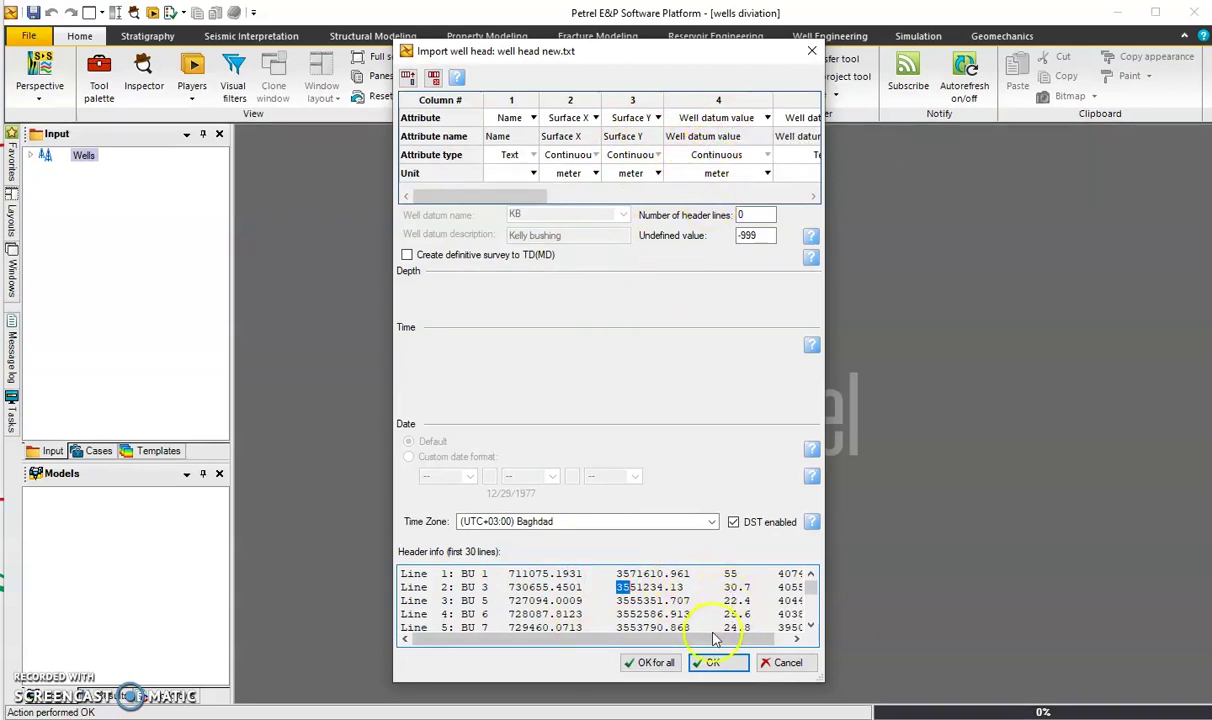
# - Set the attribute of import column 5 to TD (MD) to match the depth values in the file
pyautogui.click(796, 638)
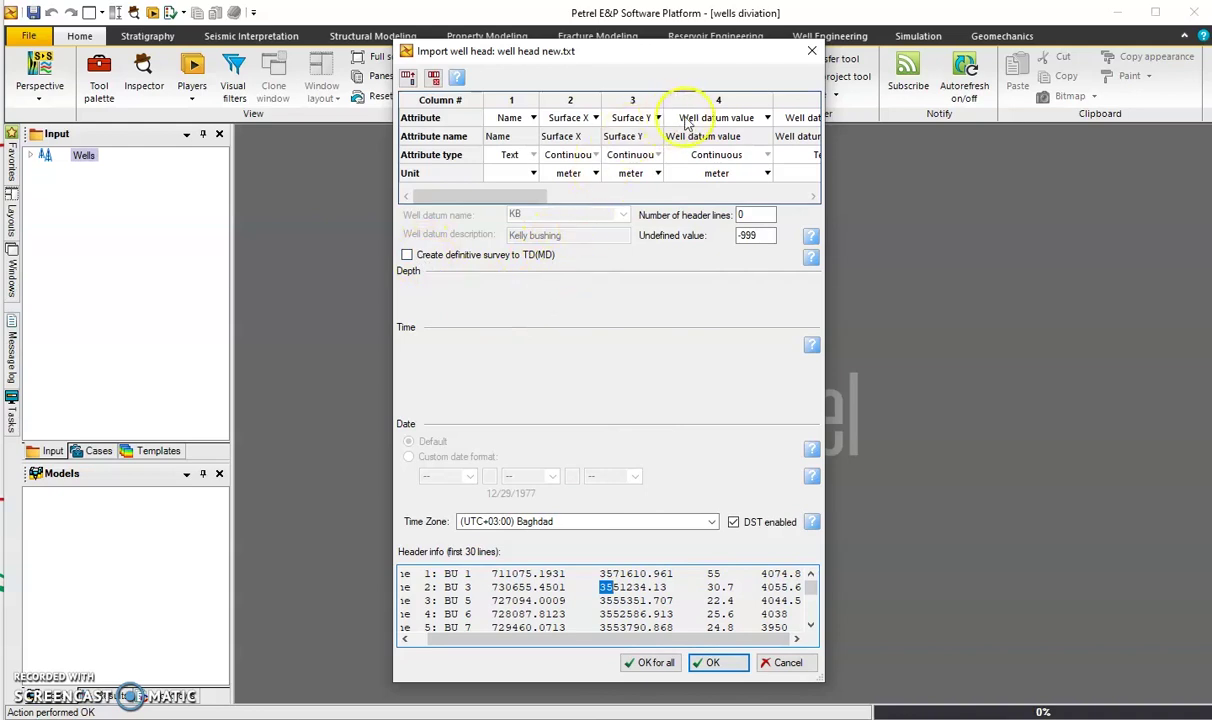
pyautogui.moveTo(518, 196); pyautogui.dragTo(559, 213)
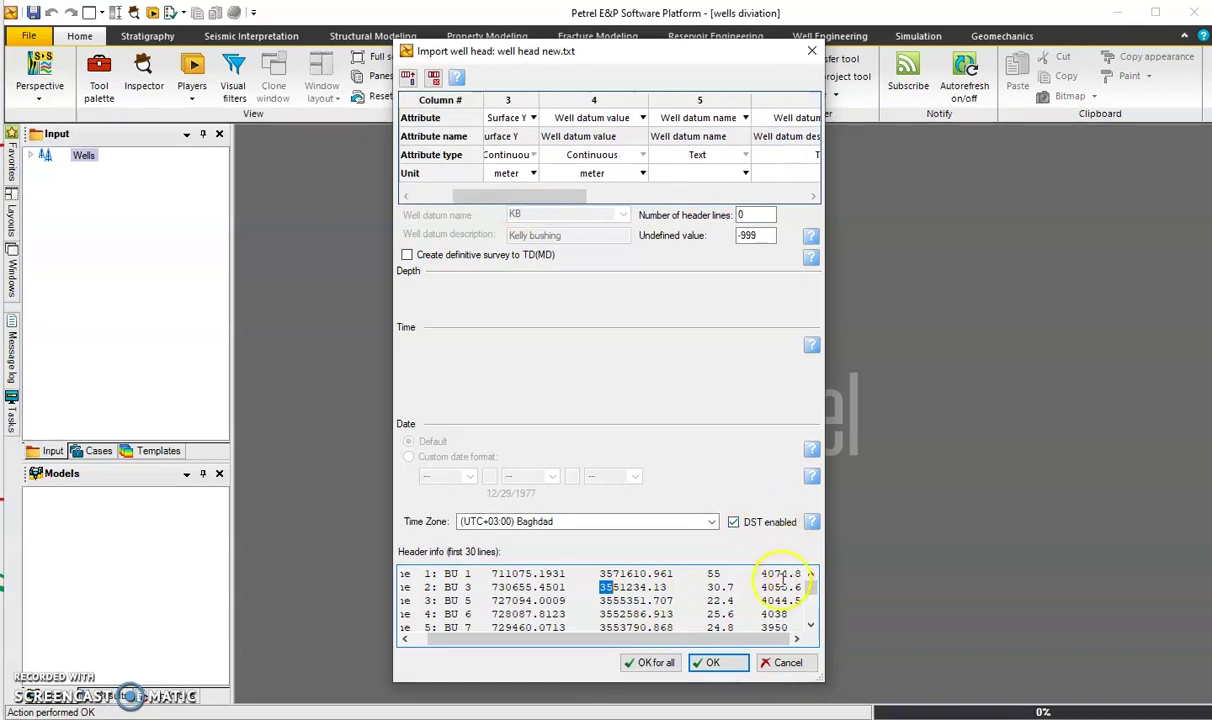
pyautogui.click(698, 118)
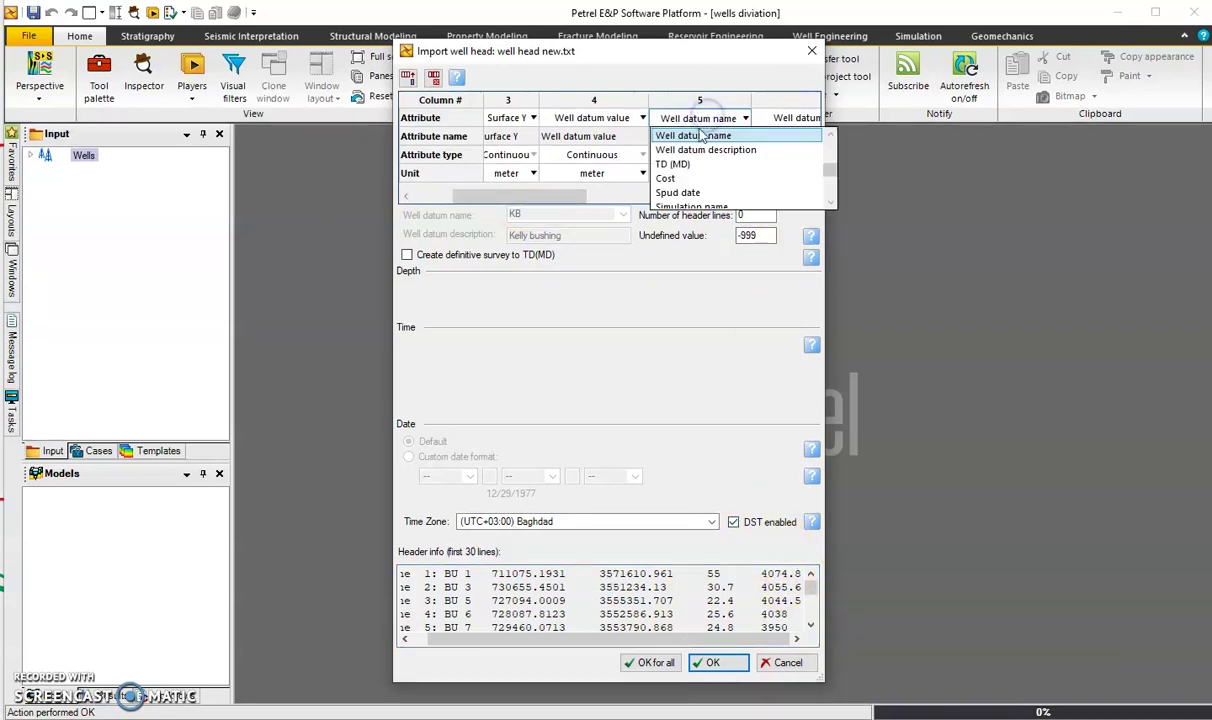
pyautogui.click(677, 165)
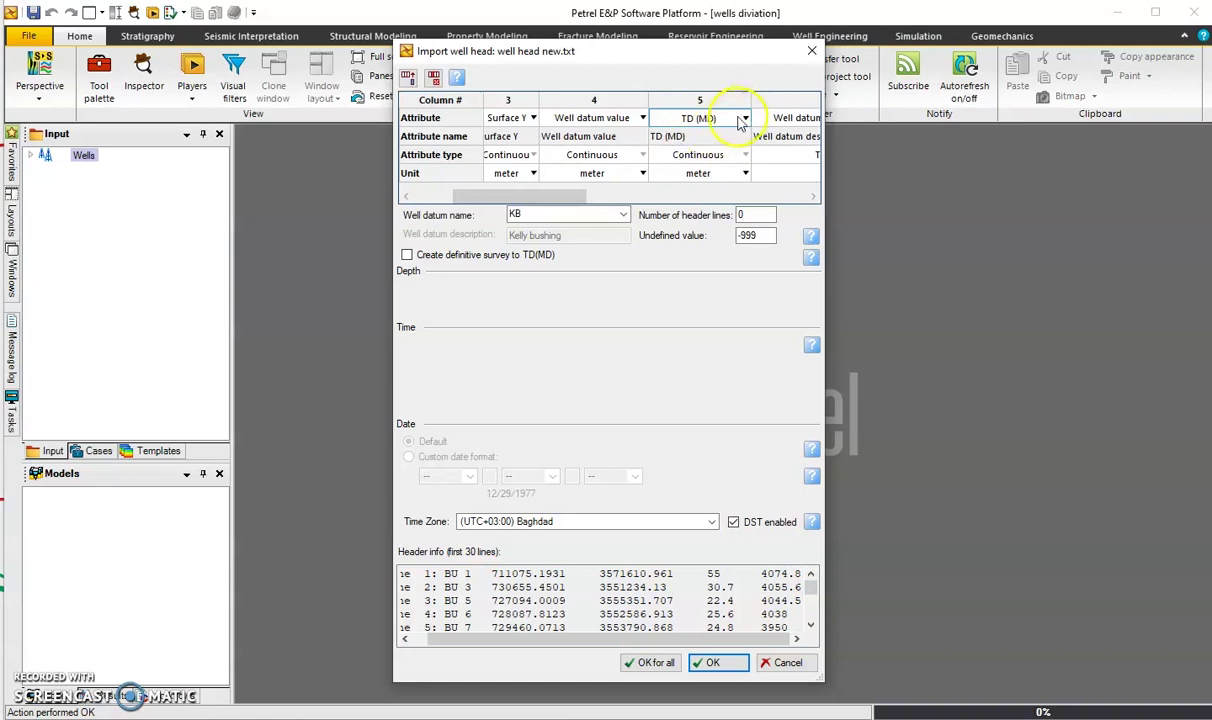
# - Delete the unneeded attribute columns 6 to 10 following TD (MD) from the well head import
pyautogui.moveTo(588, 203); pyautogui.dragTo(623, 198)
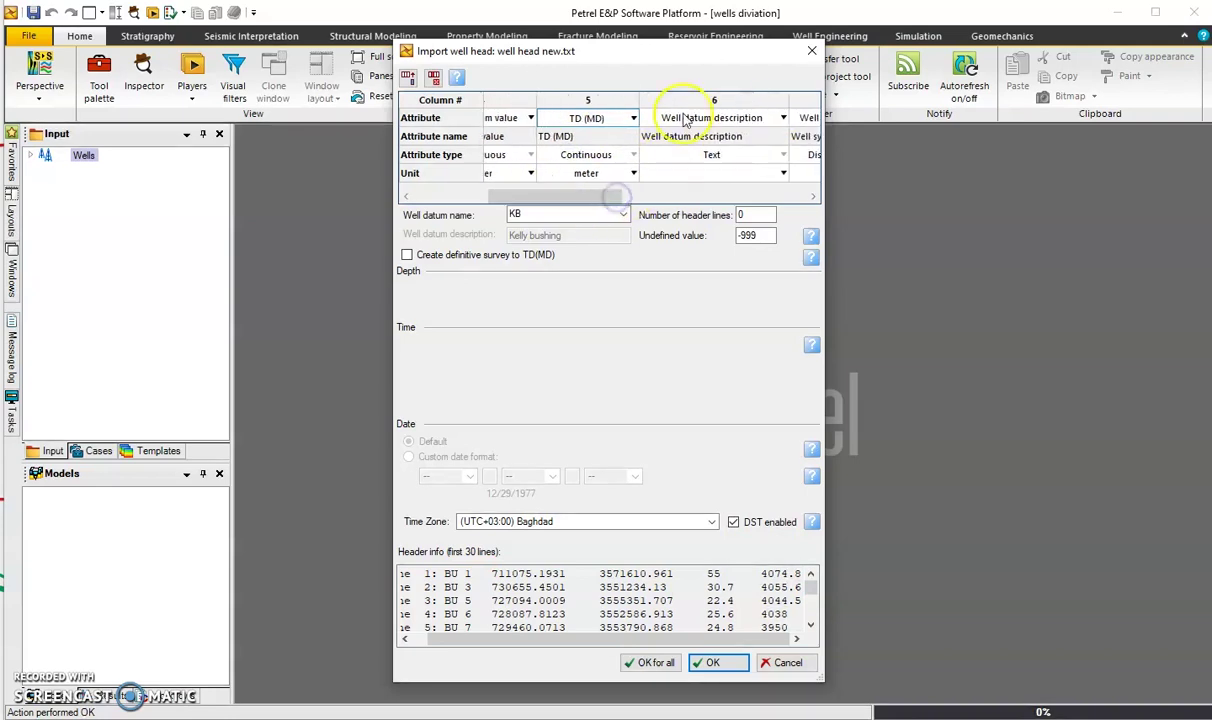
pyautogui.moveTo(694, 108); pyautogui.dragTo(884, 122)
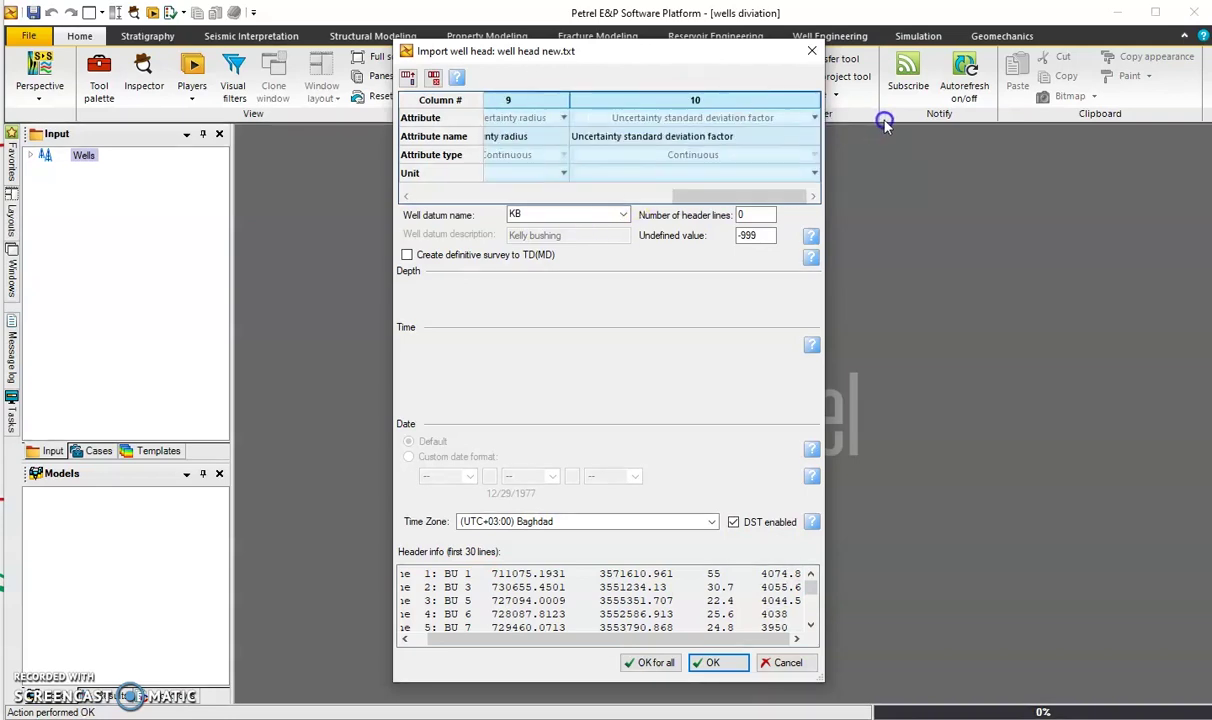
pyautogui.click(435, 85)
pyautogui.moveTo(698, 197); pyautogui.dragTo(560, 200)
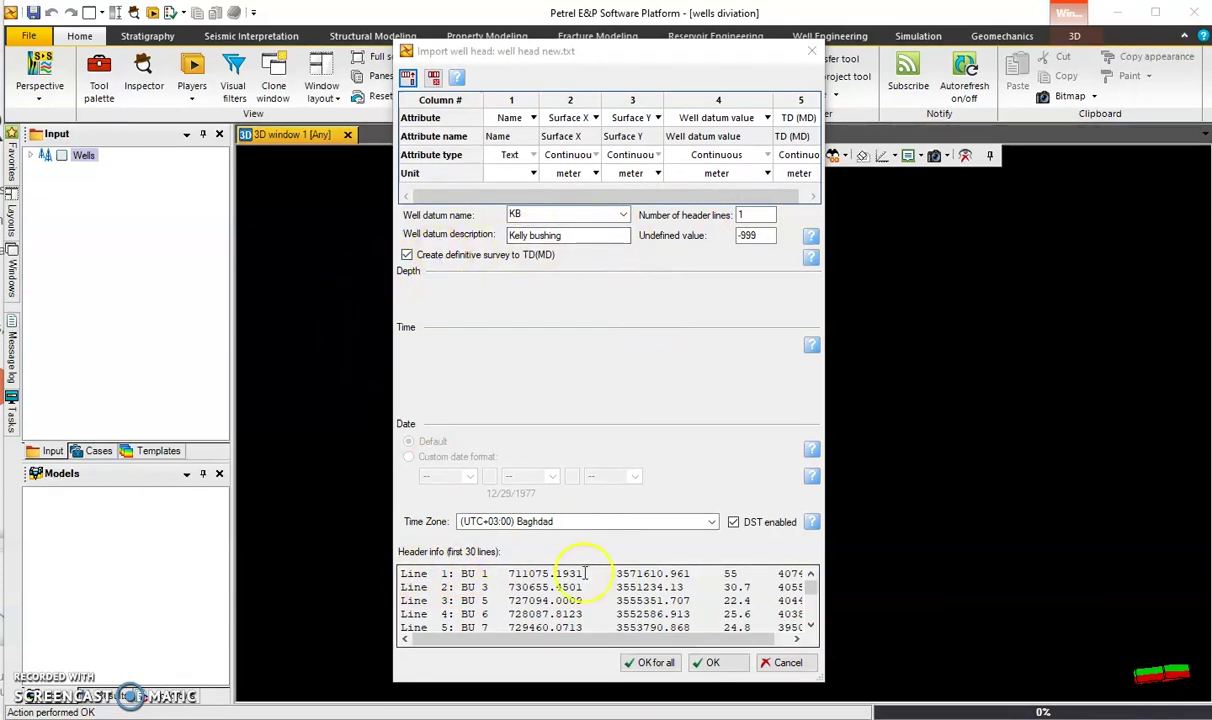
# - Import the well heads with the settings applied to all and display the Wells folder in 3D window 1
pyautogui.click(656, 663)
pyautogui.click(565, 628)
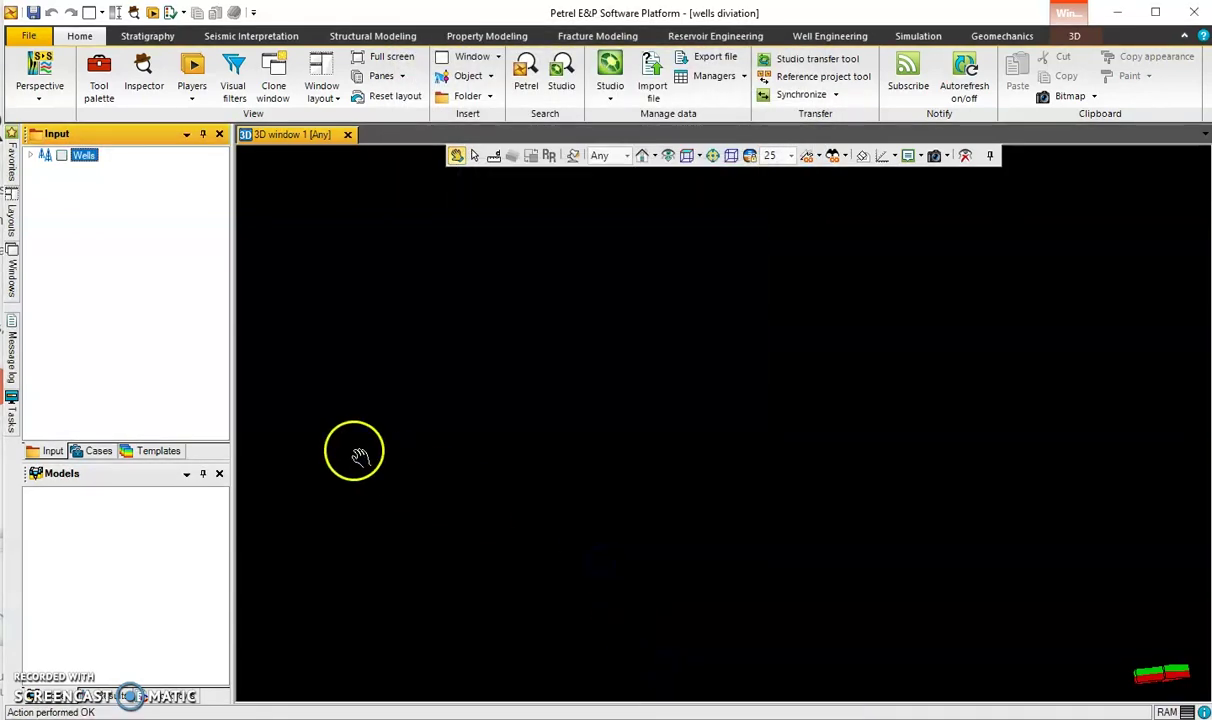
pyautogui.click(62, 156)
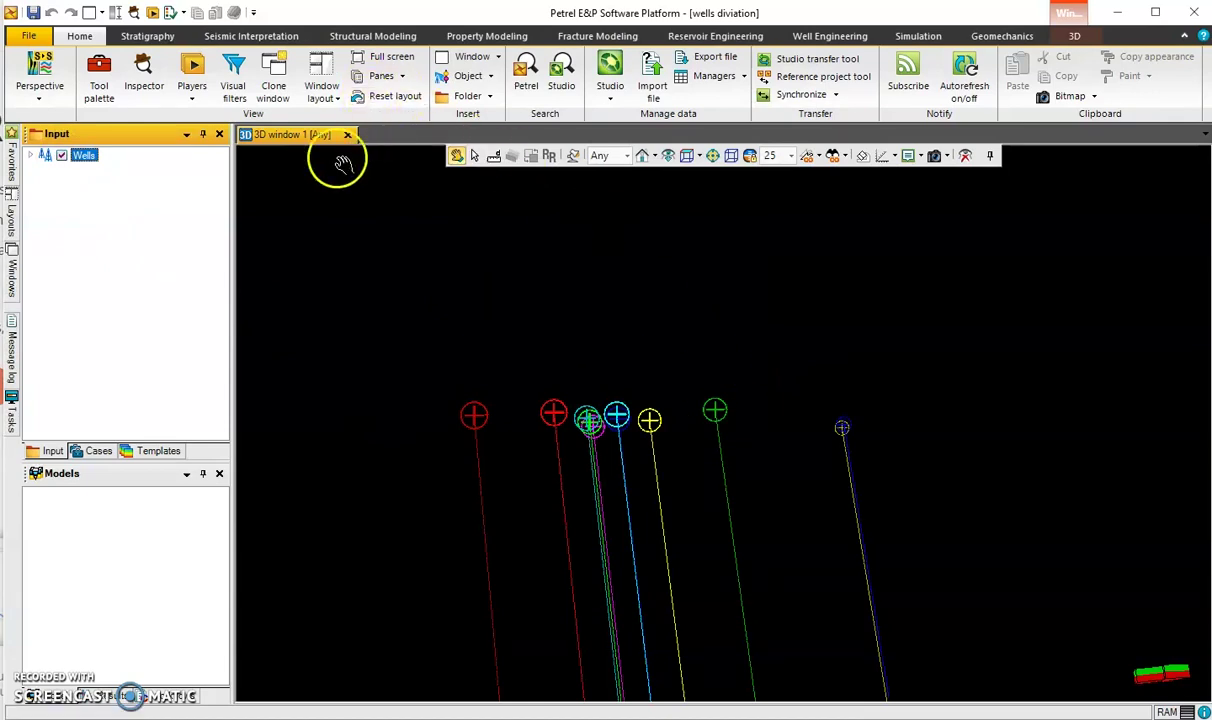
# - Replace 3D window 1 with a new 3D window and display the Wells folder in it
pyautogui.click(472, 58)
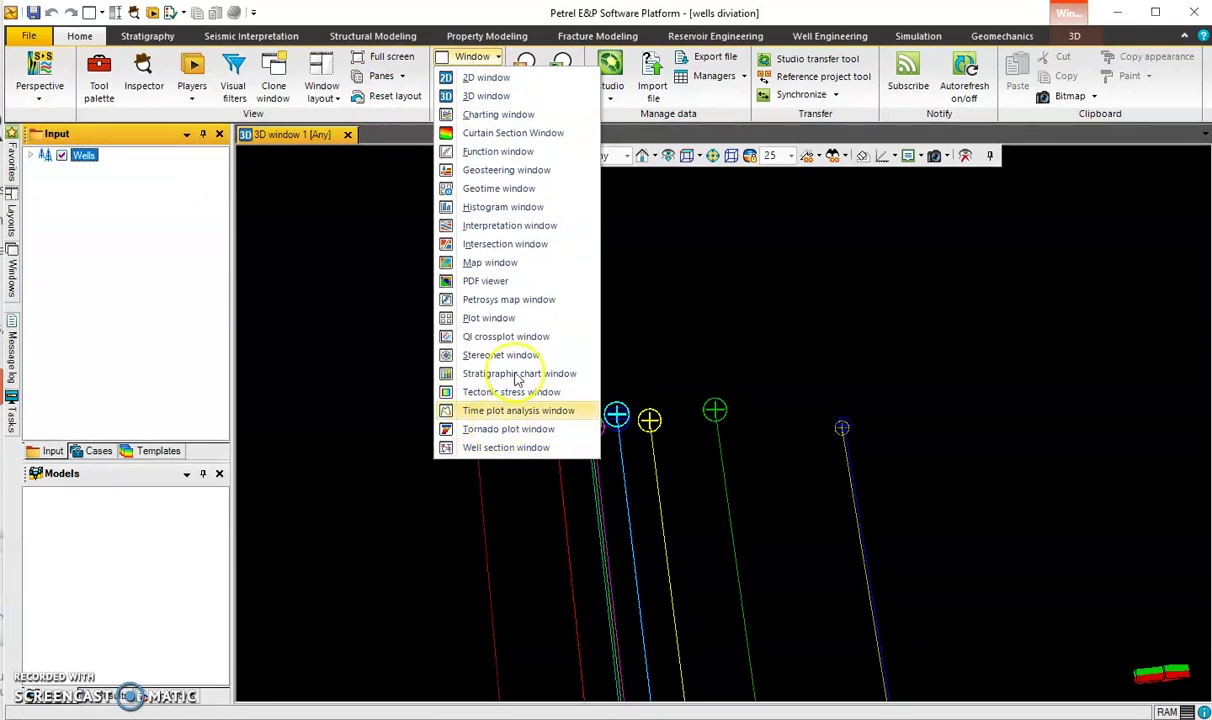
pyautogui.click(480, 96)
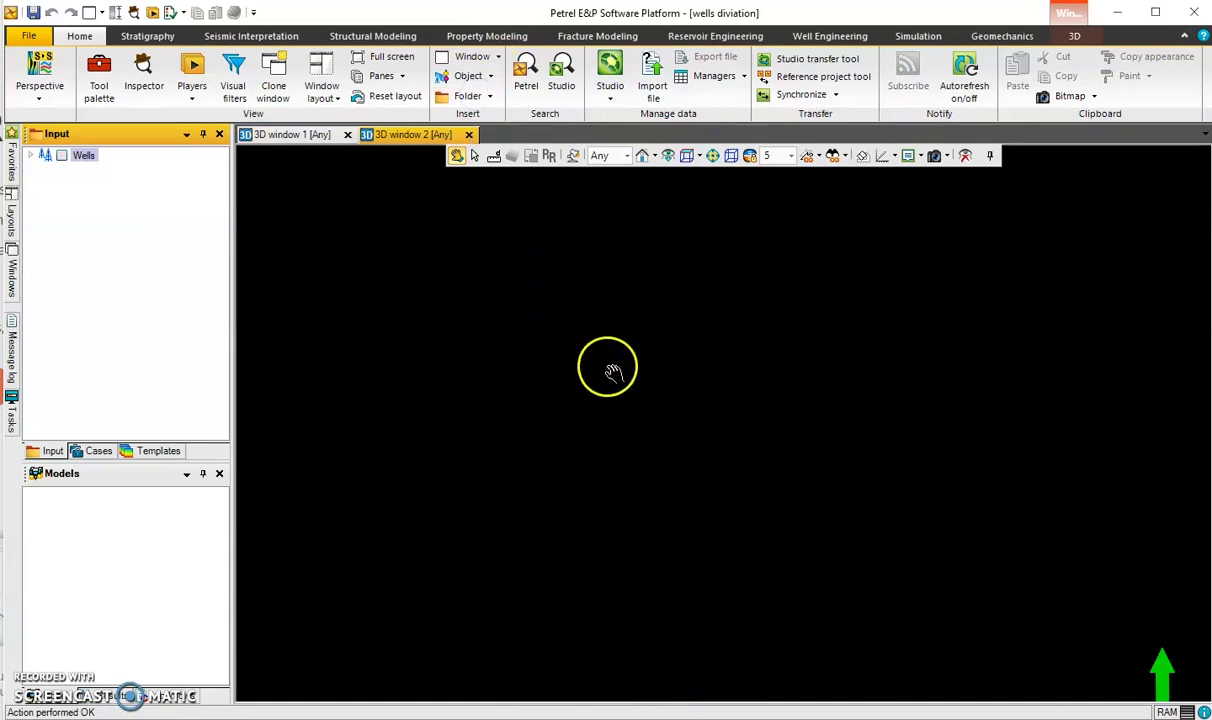
pyautogui.click(347, 134)
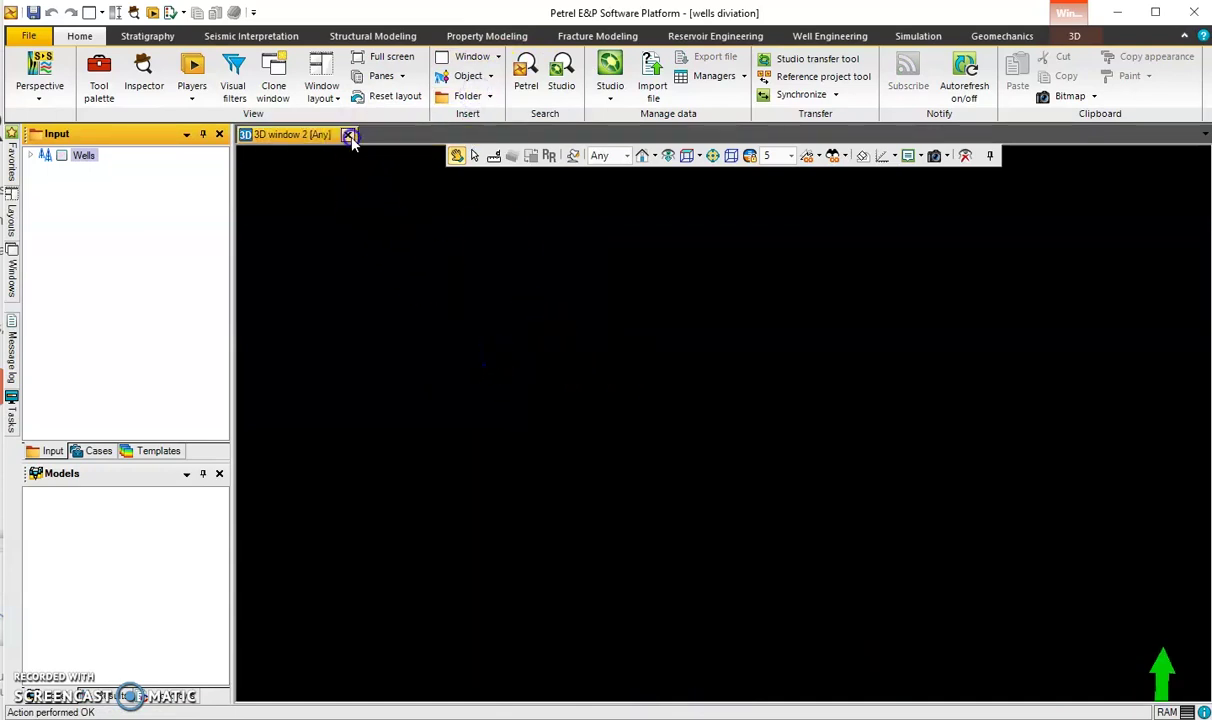
pyautogui.click(61, 157)
pyautogui.moveTo(780, 477); pyautogui.dragTo(704, 450)
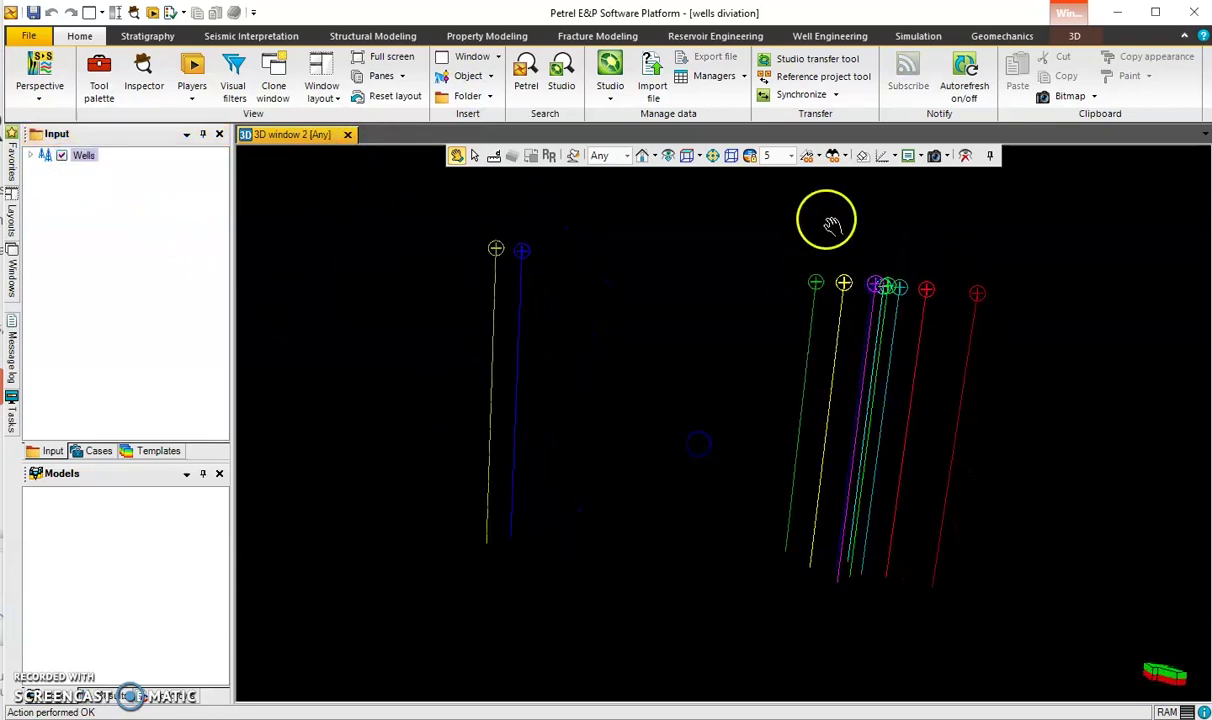
# - Set the vertical exaggeration of the 3D view to 7.5 and inspect the wells from several sides
pyautogui.click(790, 157)
pyautogui.click(766, 200)
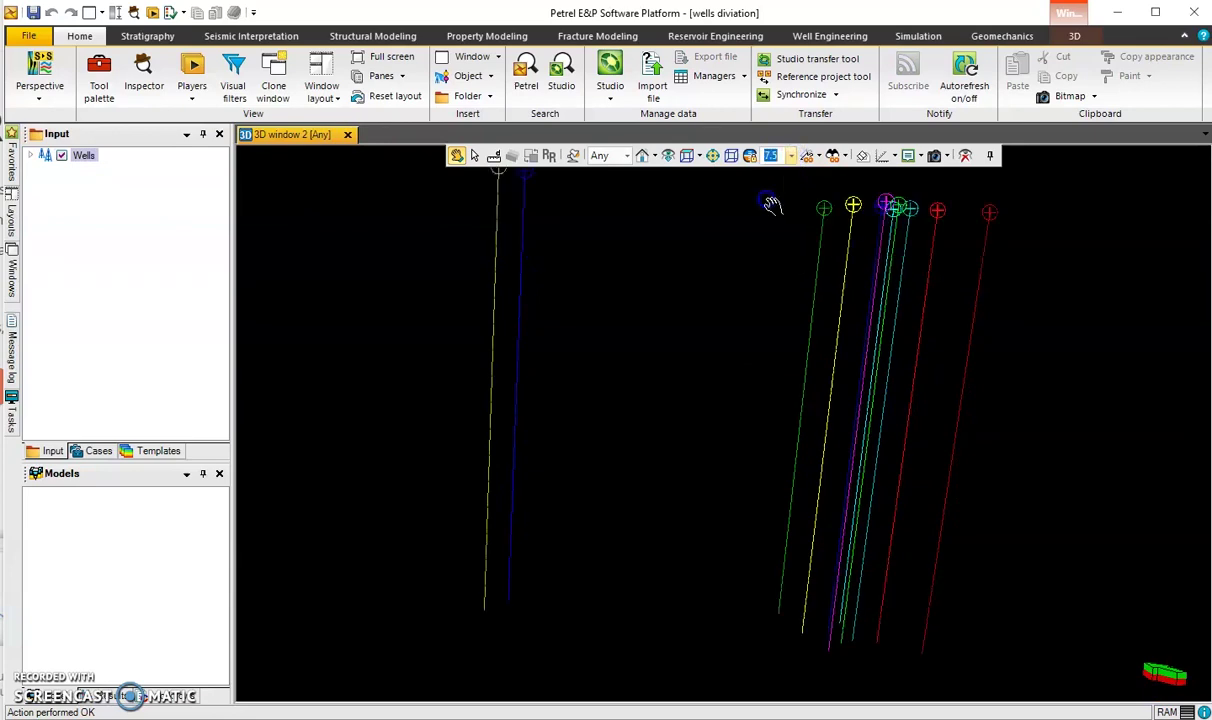
pyautogui.moveTo(730, 319); pyautogui.dragTo(670, 165)
pyautogui.moveTo(667, 341); pyautogui.dragTo(836, 562)
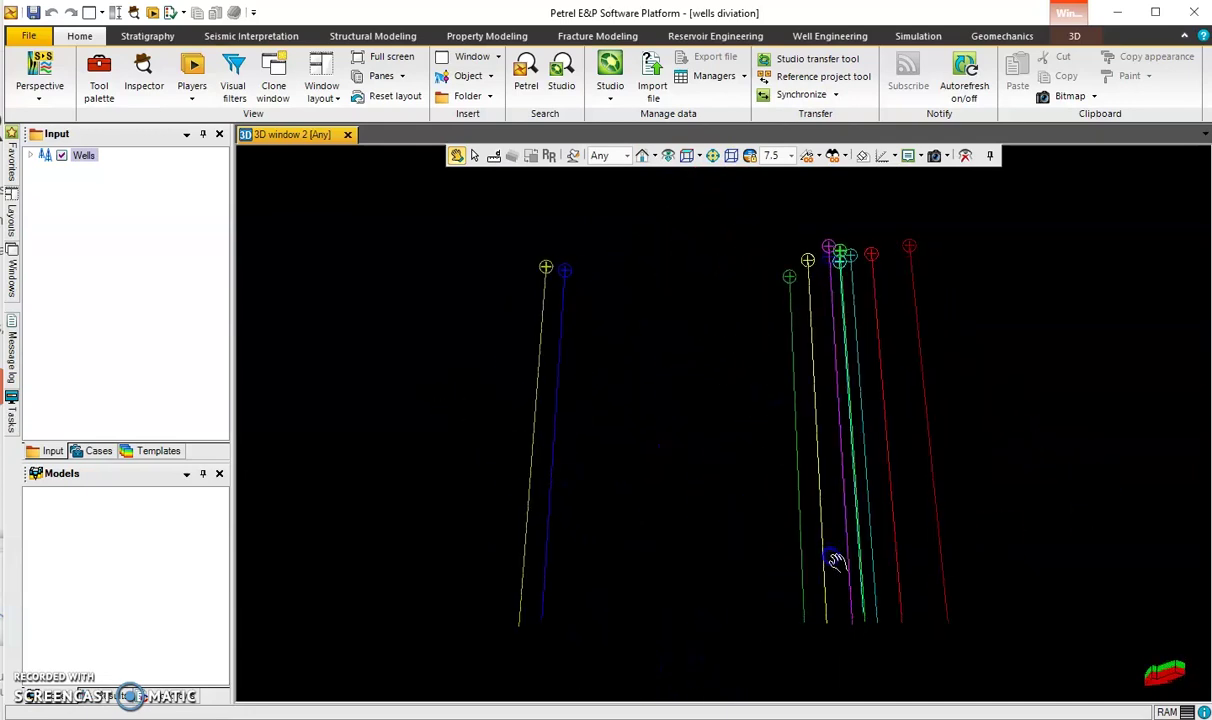
pyautogui.moveTo(756, 530); pyautogui.dragTo(578, 520)
pyautogui.moveTo(928, 479); pyautogui.dragTo(650, 503)
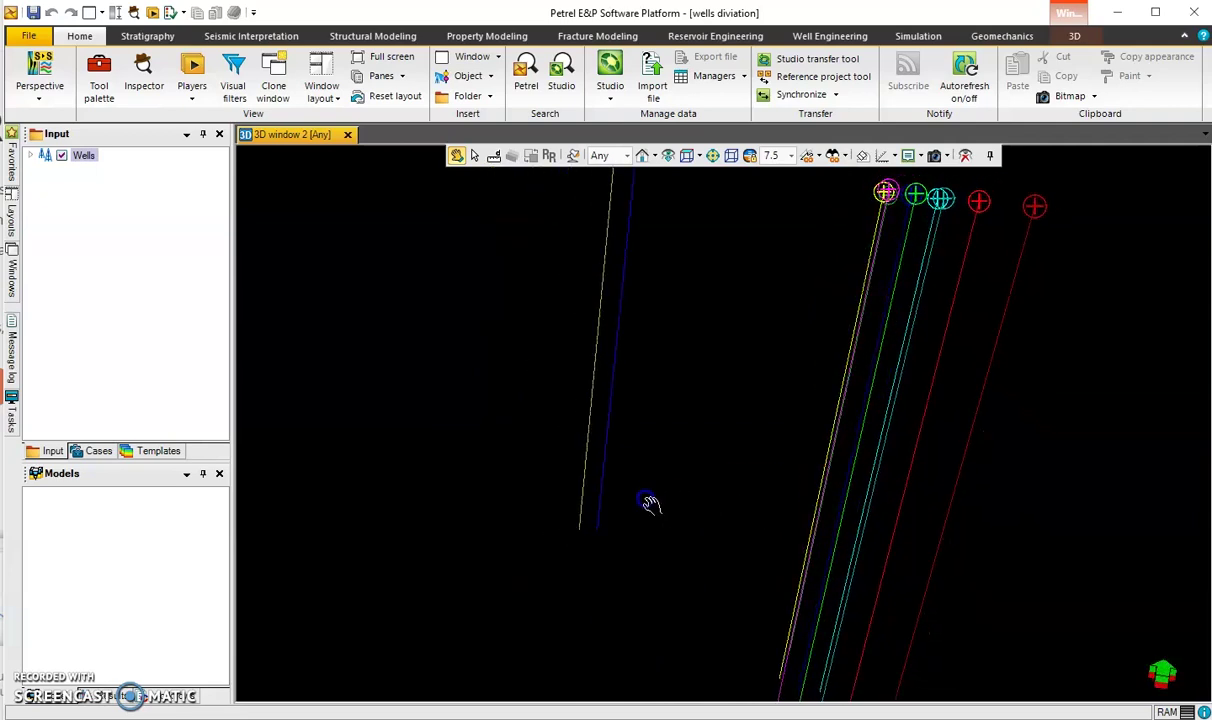
pyautogui.moveTo(1150, 517); pyautogui.dragTo(568, 528)
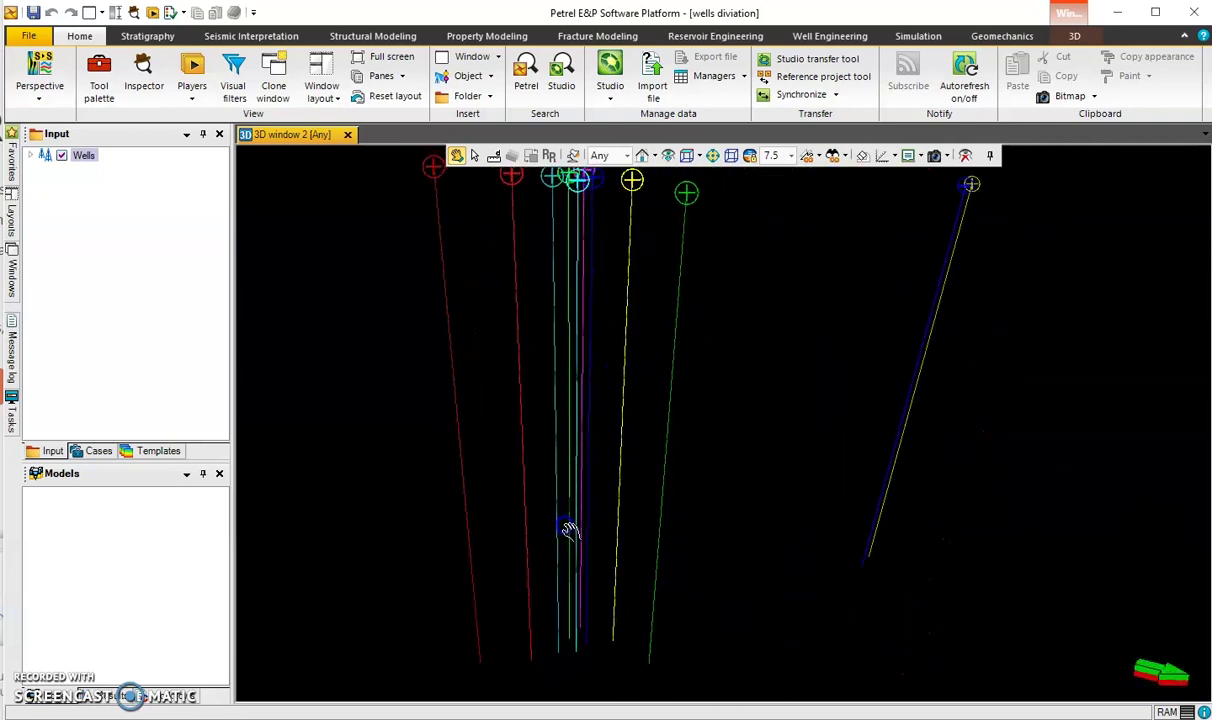
pyautogui.moveTo(668, 392); pyautogui.dragTo(706, 406)
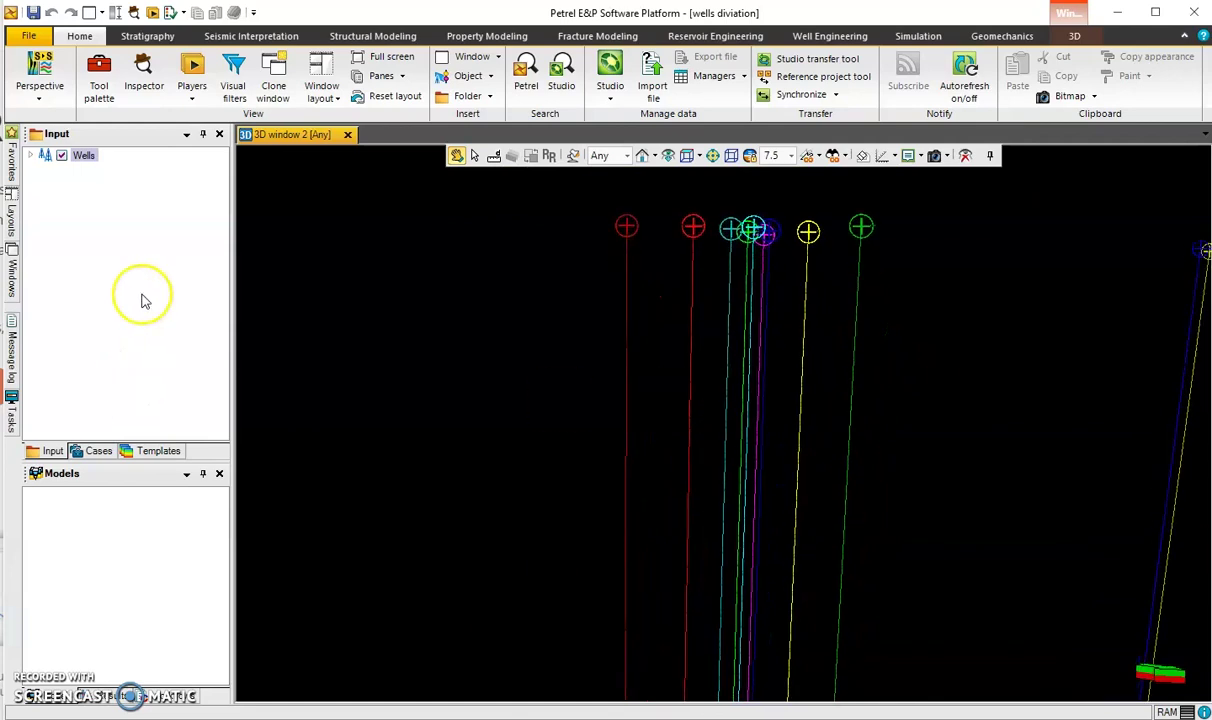
# - Set the path pipe width of the Wells folder to 300 so the well trajectories are drawn thicker
pyautogui.rightClick(84, 158)
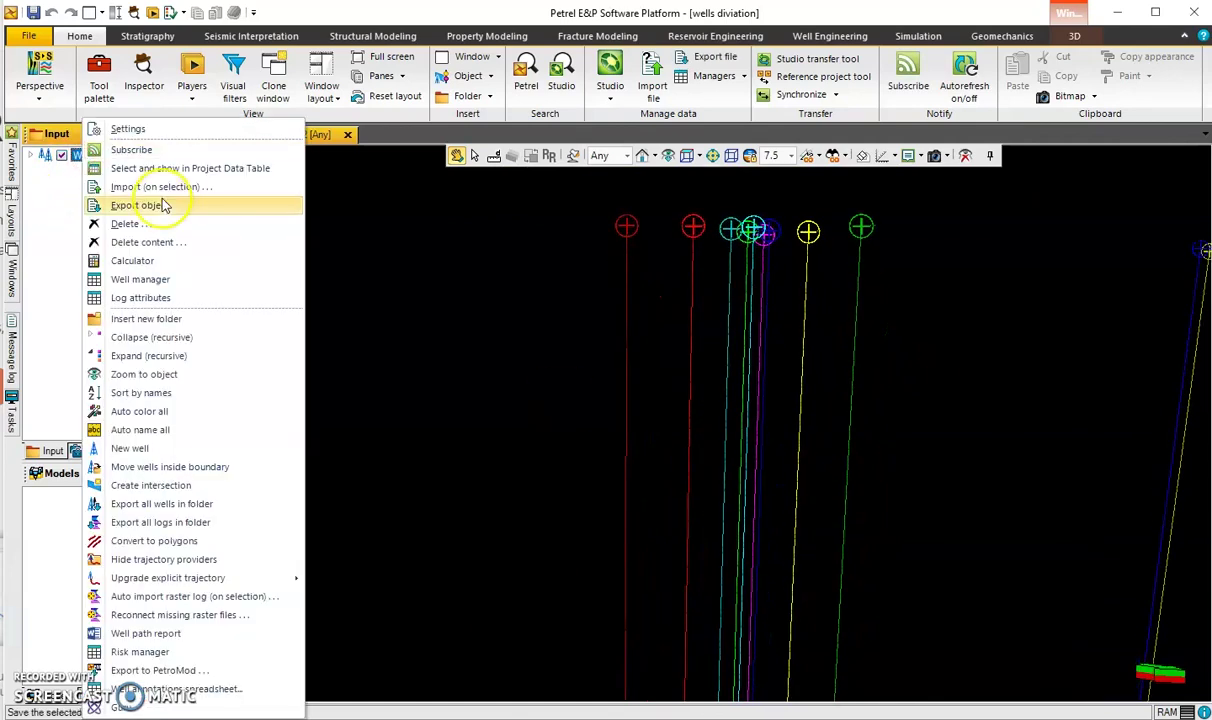
pyautogui.click(127, 129)
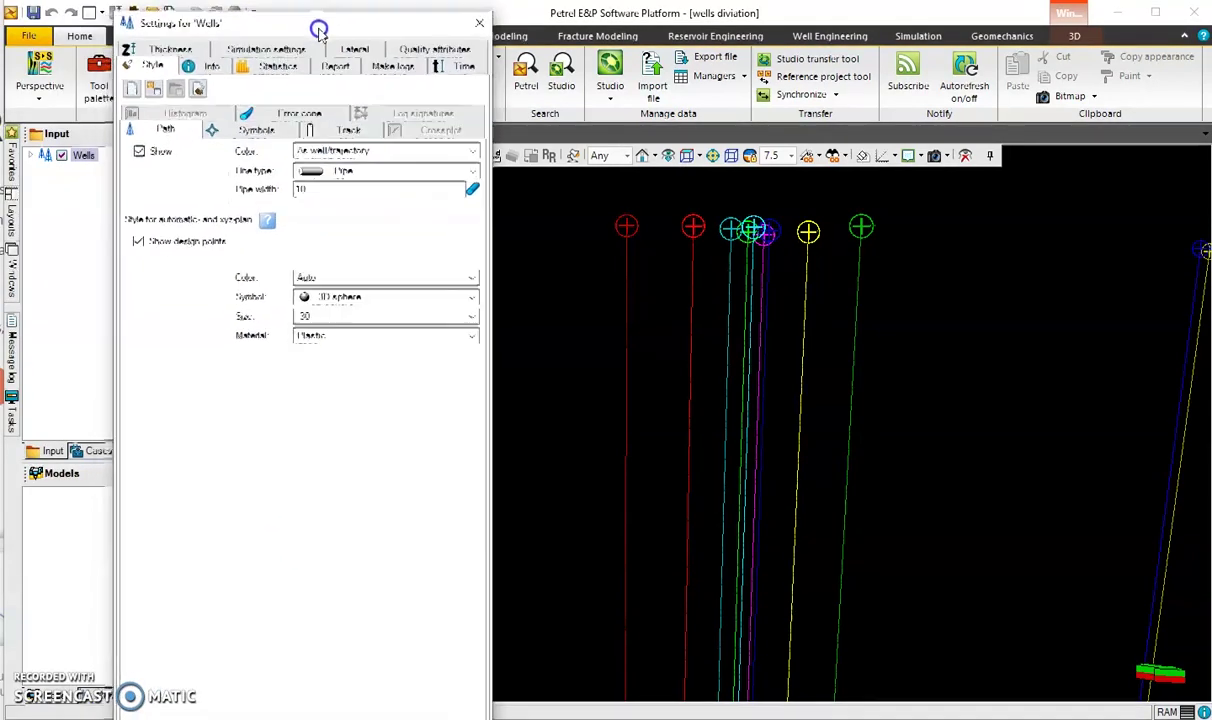
pyautogui.doubleClick(358, 193)
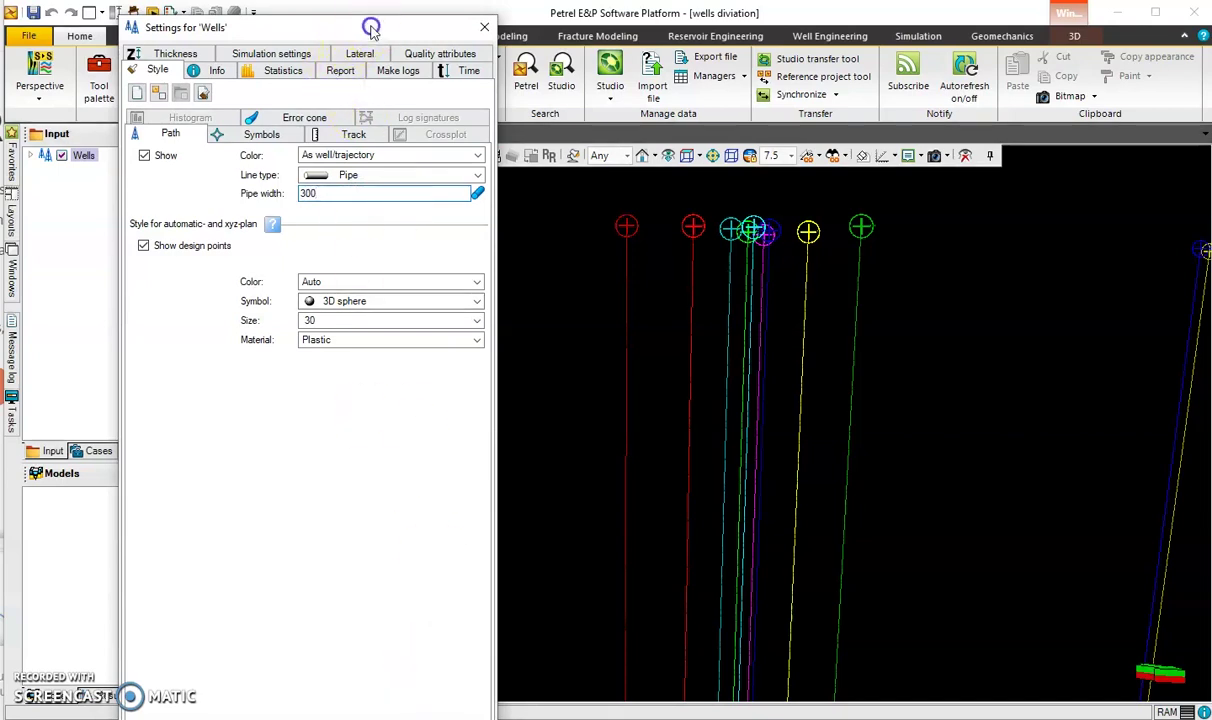
pyautogui.moveTo(371, 30); pyautogui.dragTo(432, 2)
pyautogui.click(360, 700)
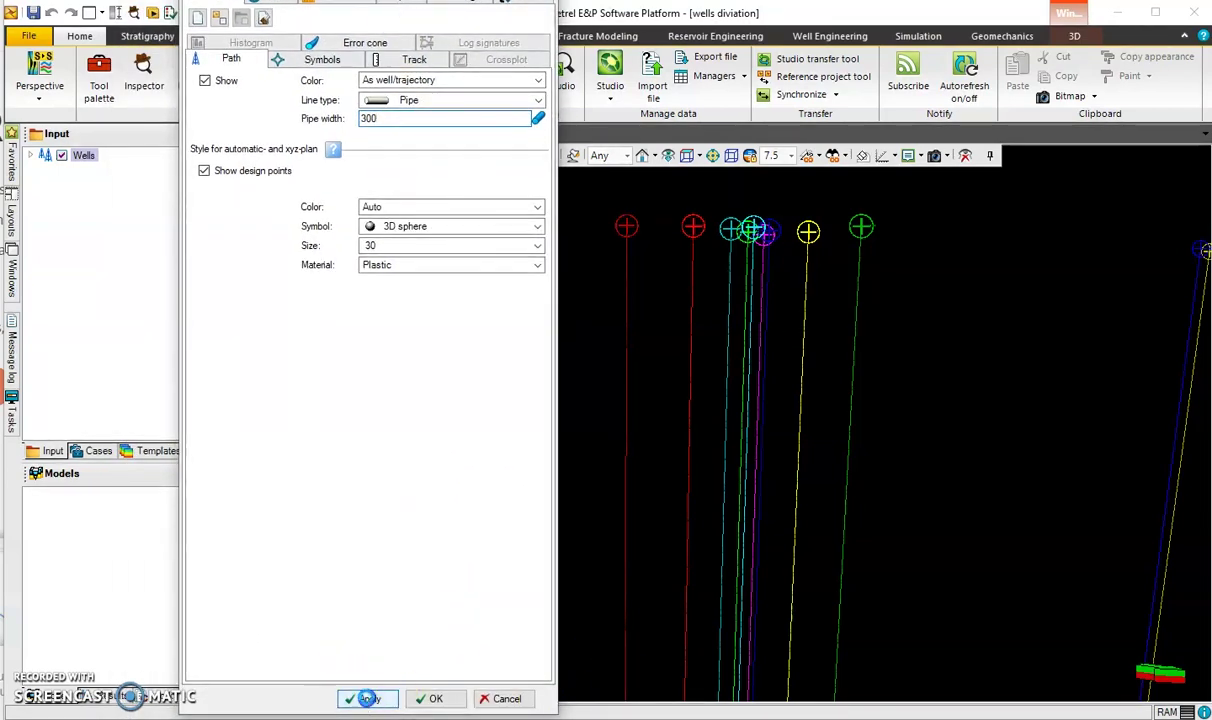
pyautogui.click(434, 698)
pyautogui.moveTo(783, 455); pyautogui.dragTo(633, 342)
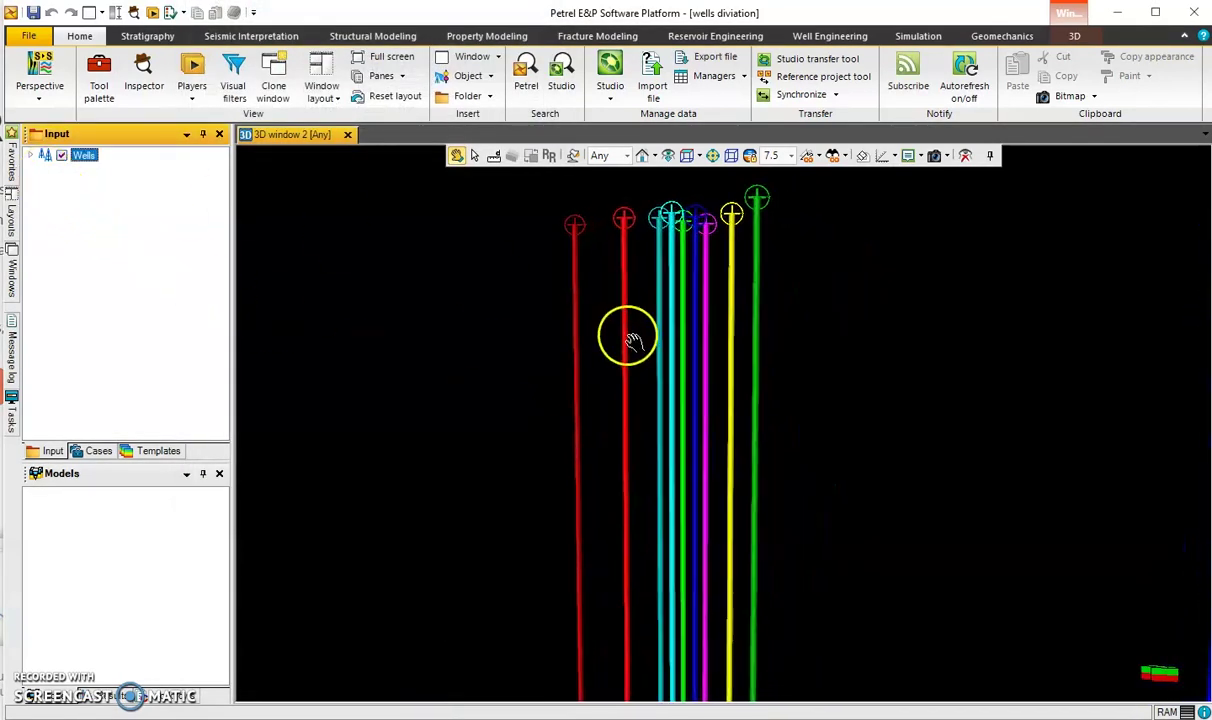
# - Hide every well in the Wells folder except the first BU 3 and BU 5 in the 3D view
pyautogui.click(31, 155)
pyautogui.scroll(-3, 97, 330)
pyautogui.scroll(2, 97, 345)
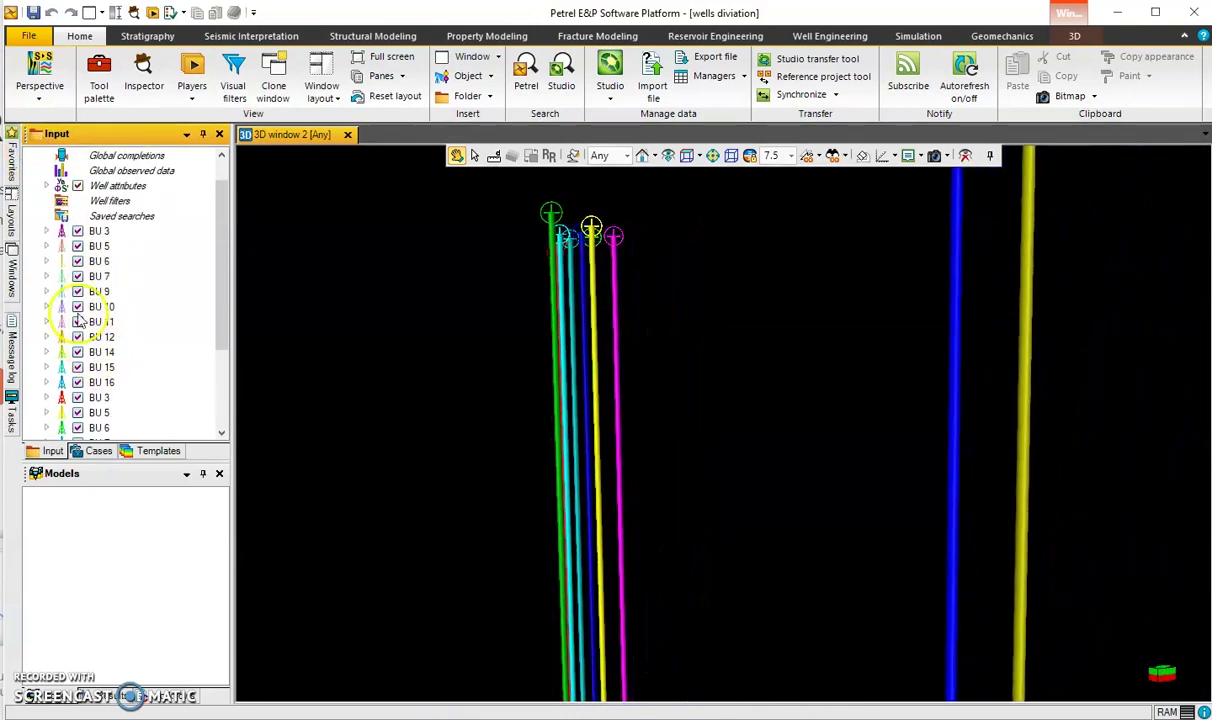
pyautogui.click(77, 261)
pyautogui.click(77, 276)
pyautogui.click(77, 291)
pyautogui.click(77, 306)
pyautogui.click(77, 321)
pyautogui.click(77, 337)
pyautogui.click(77, 352)
pyautogui.click(77, 367)
pyautogui.click(77, 382)
pyautogui.click(77, 397)
pyautogui.click(77, 412)
pyautogui.click(77, 427)
pyautogui.scroll(-2, 90, 410)
pyautogui.click(77, 382)
pyautogui.click(77, 397)
pyautogui.click(77, 412)
pyautogui.click(77, 427)
pyautogui.scroll(-2, 80, 400)
pyautogui.click(77, 382)
pyautogui.click(77, 382)
pyautogui.click(77, 397)
pyautogui.click(77, 412)
pyautogui.click(77, 427)
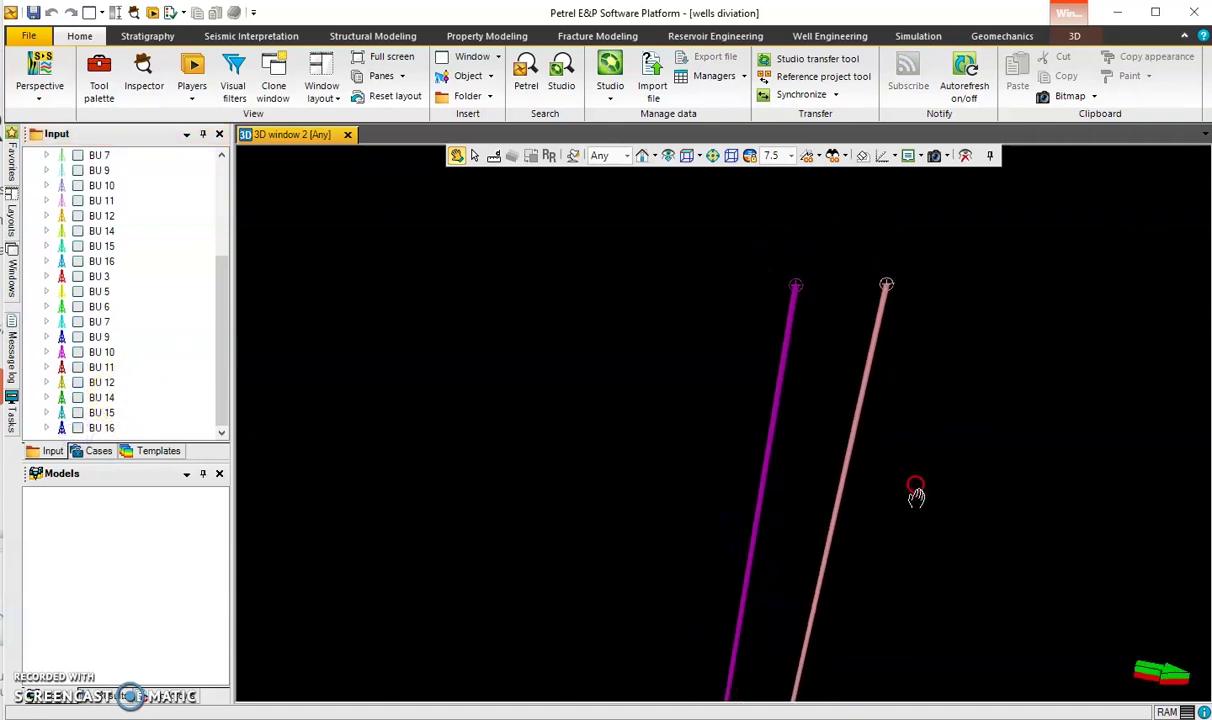
pyautogui.click(825, 398)
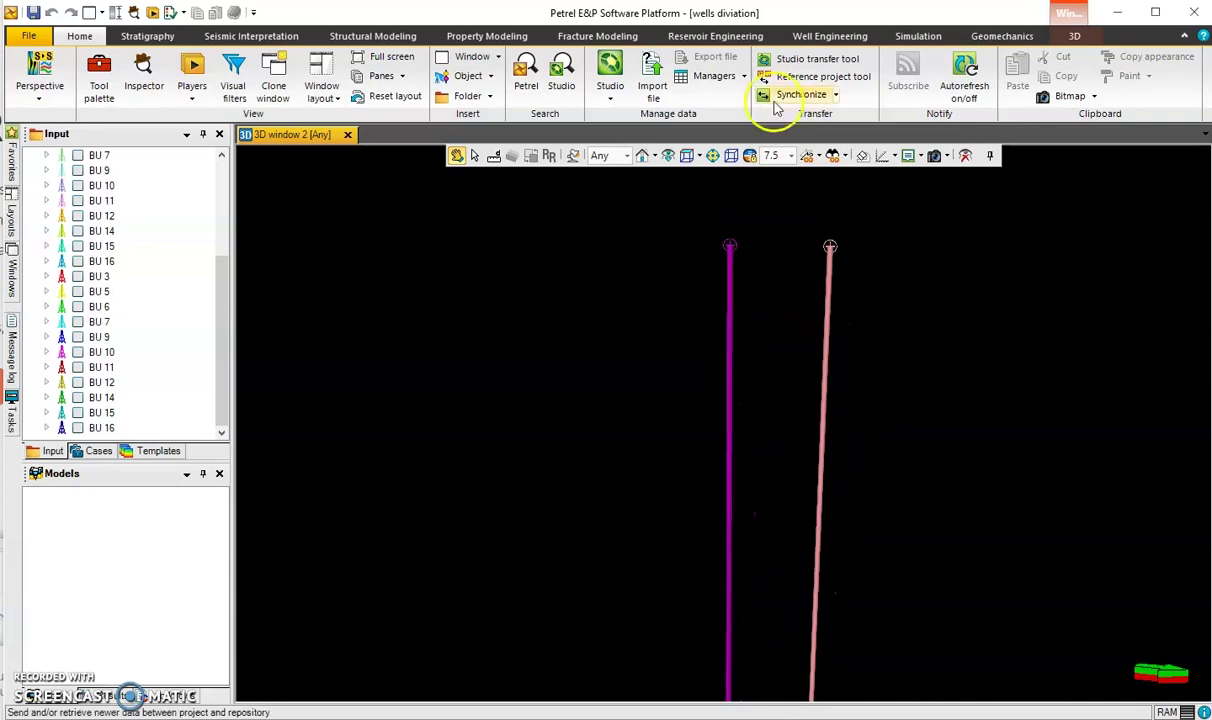
# - Set the vertical exaggeration of the 3D view to 5 for the two displayed wells
pyautogui.click(790, 155)
pyautogui.scroll(2, 770, 228)
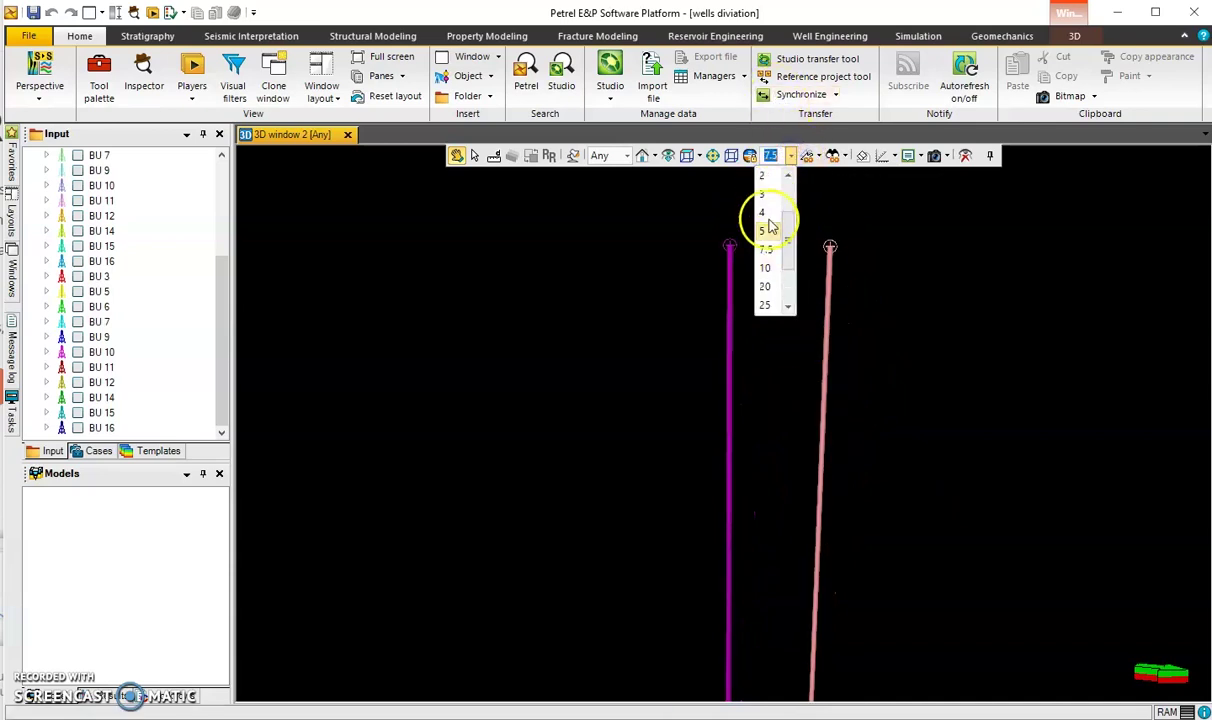
pyautogui.click(760, 236)
pyautogui.moveTo(790, 440); pyautogui.dragTo(710, 376)
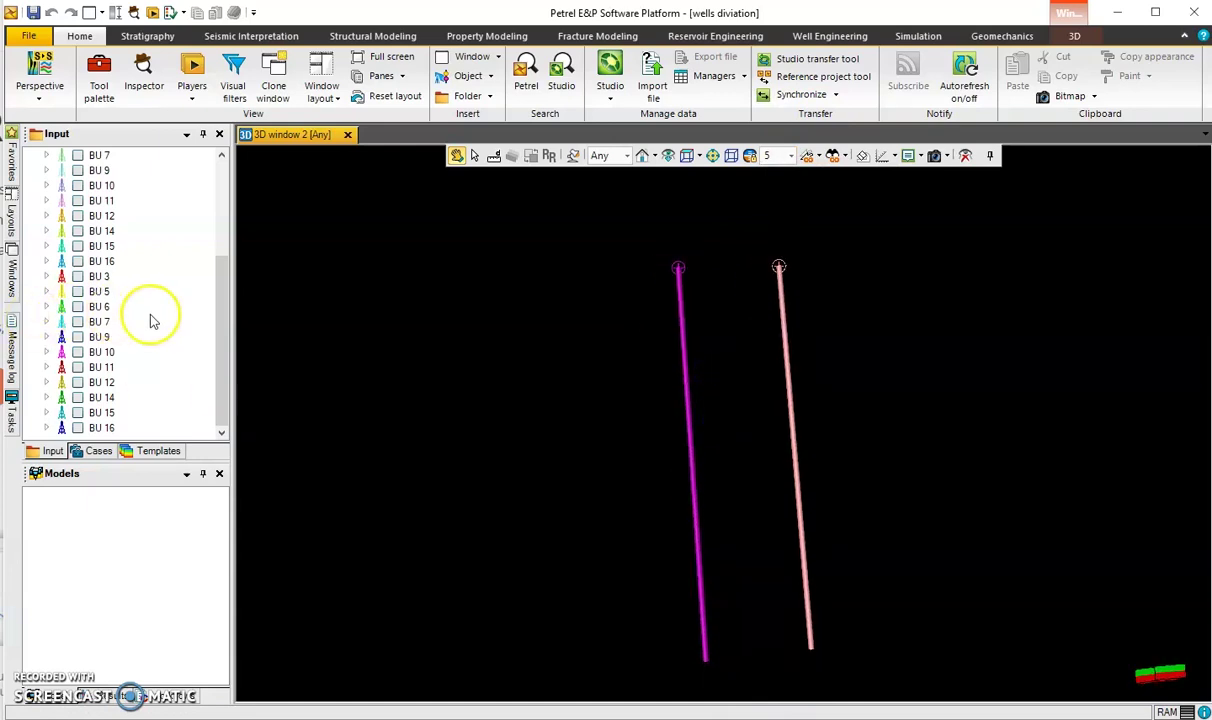
# - Start a file import on the first well BU 3 with the file type Well path/deviation (ASCII)
pyautogui.moveTo(216, 365); pyautogui.dragTo(186, 242)
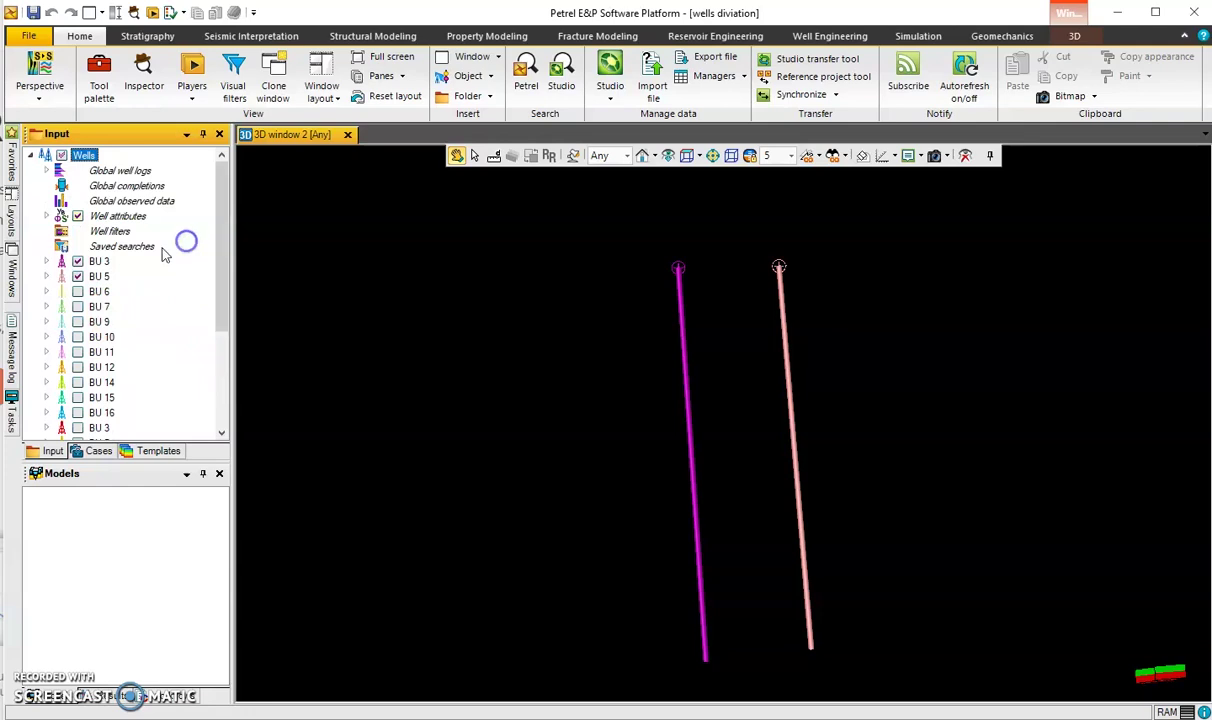
pyautogui.moveTo(698, 368)
pyautogui.mouseDown()
pyautogui.moveTo(776, 362)
pyautogui.moveTo(765, 376)
pyautogui.moveTo(707, 370)
pyautogui.mouseUp()
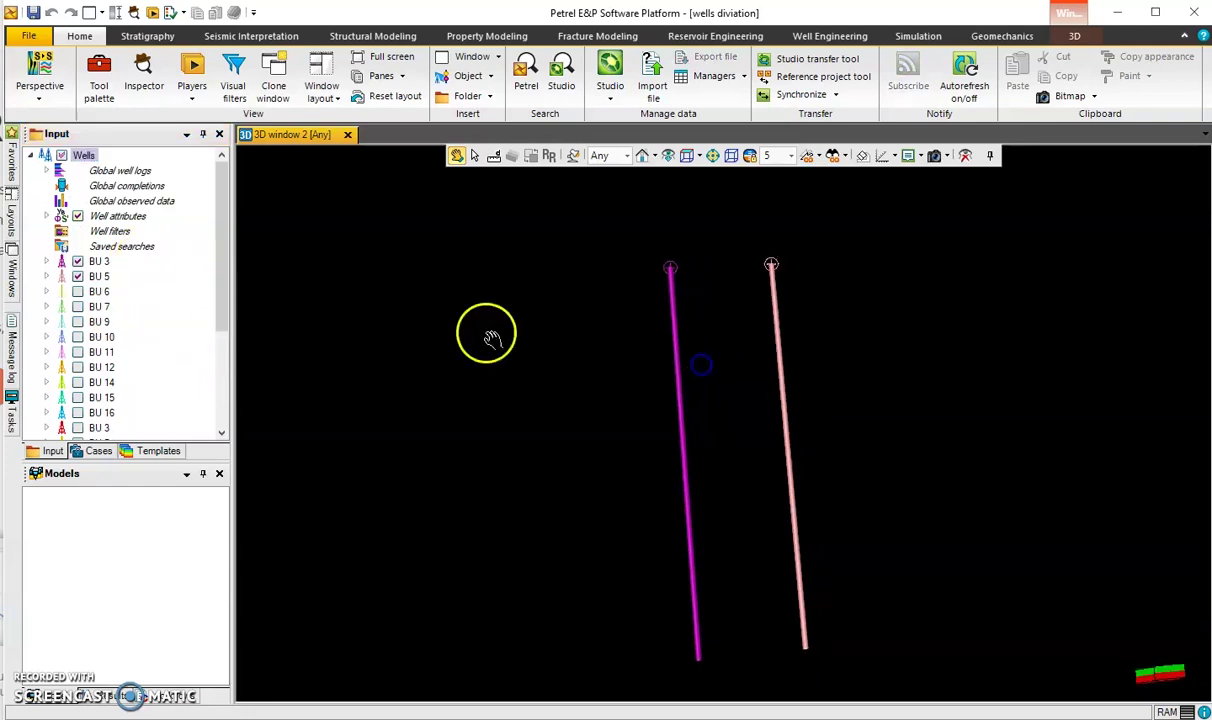
pyautogui.rightClick(99, 262)
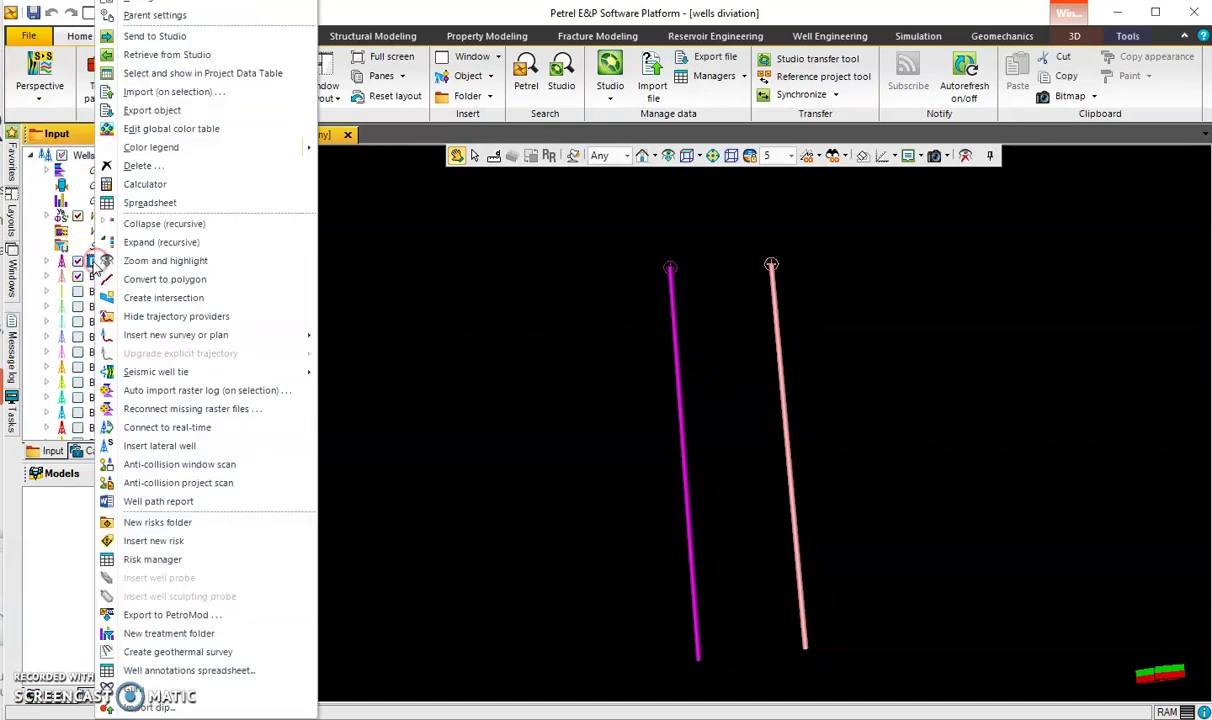
pyautogui.click(160, 91)
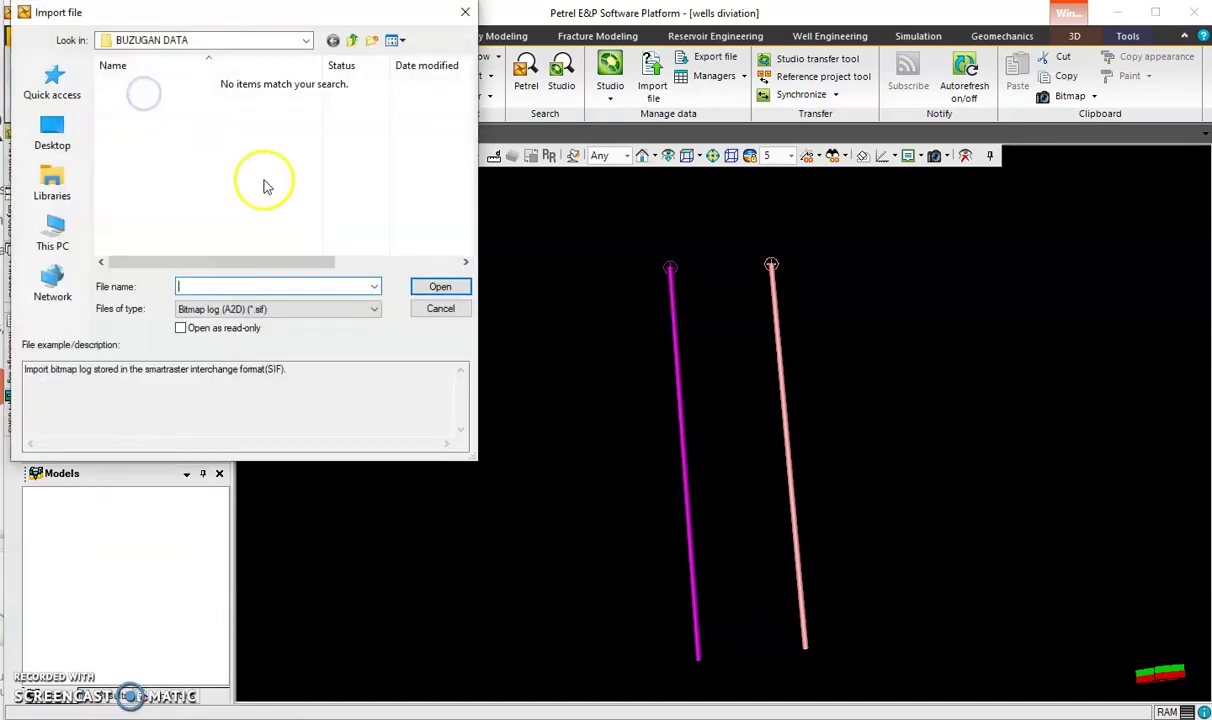
pyautogui.moveTo(257, 18); pyautogui.dragTo(462, 51)
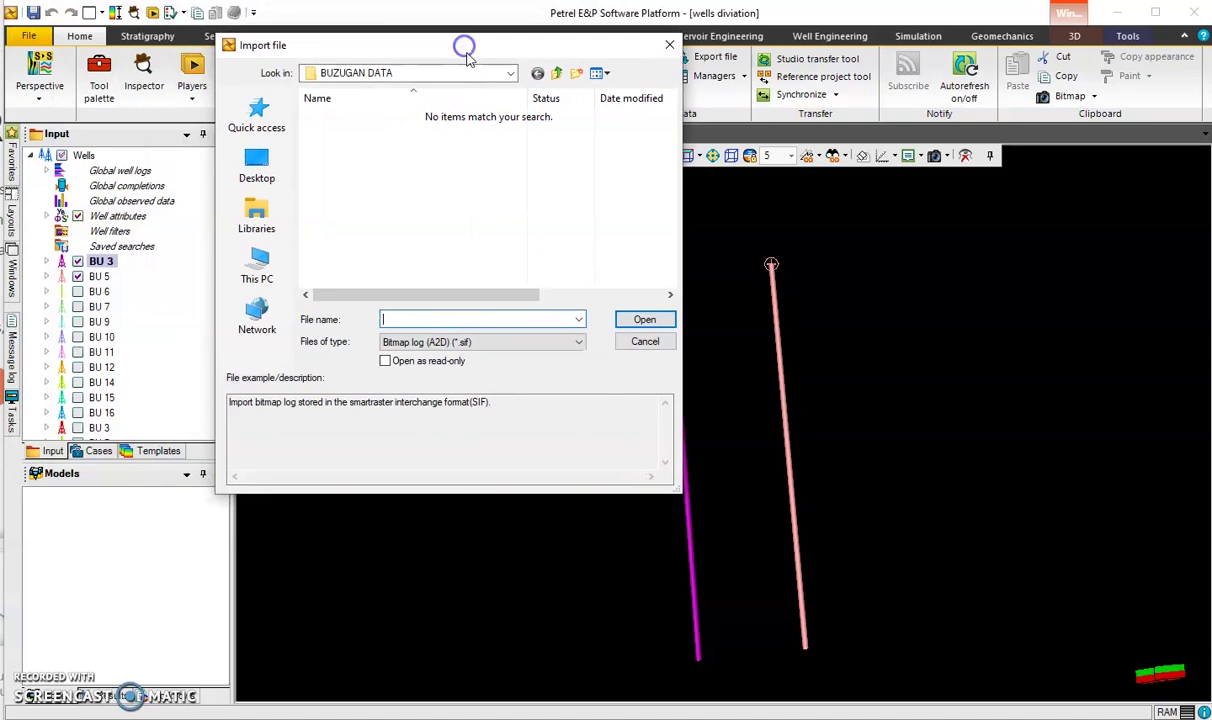
pyautogui.click(430, 342)
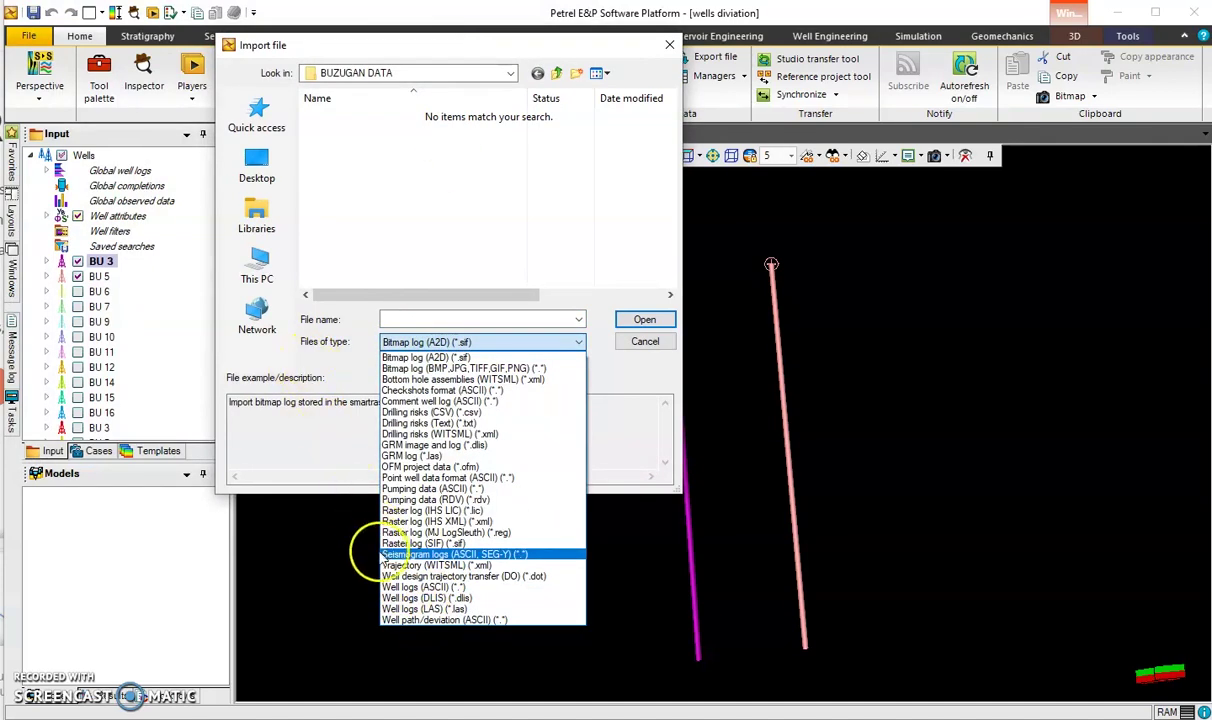
pyautogui.click(426, 621)
# - Open the deviation file bu div 2 from the Desktop for import into well BU 3
pyautogui.scroll(-1, 385, 268)
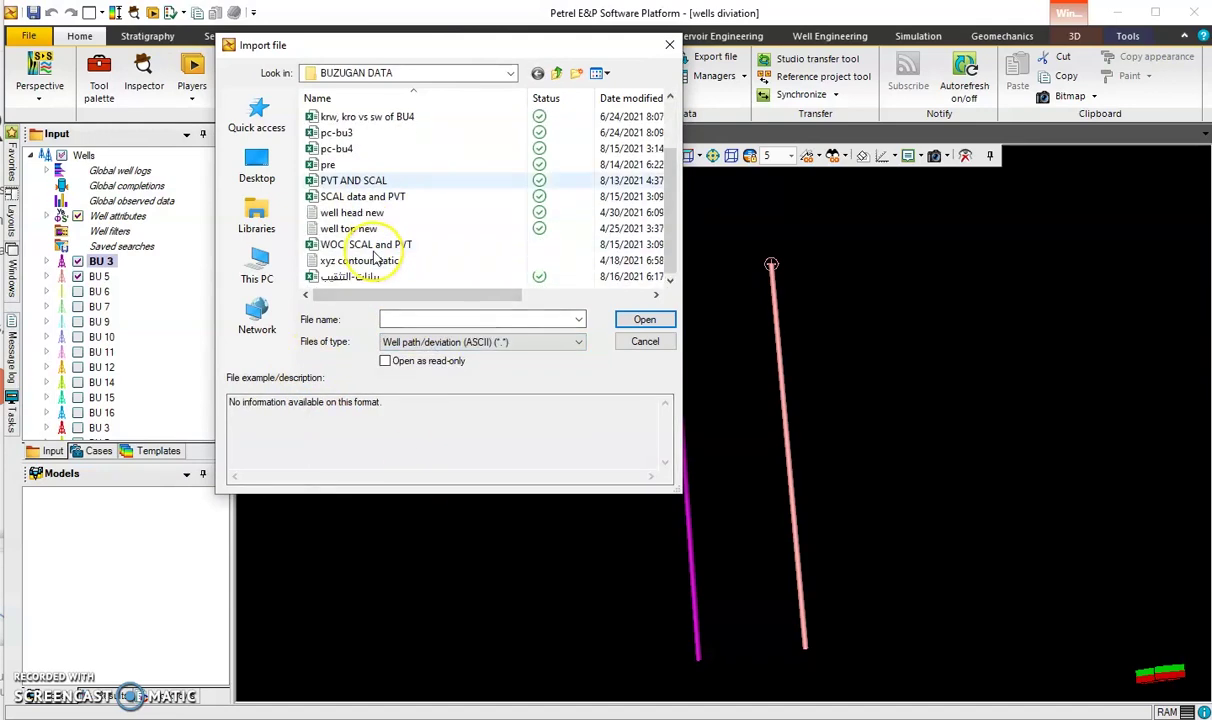
pyautogui.scroll(1, 376, 258)
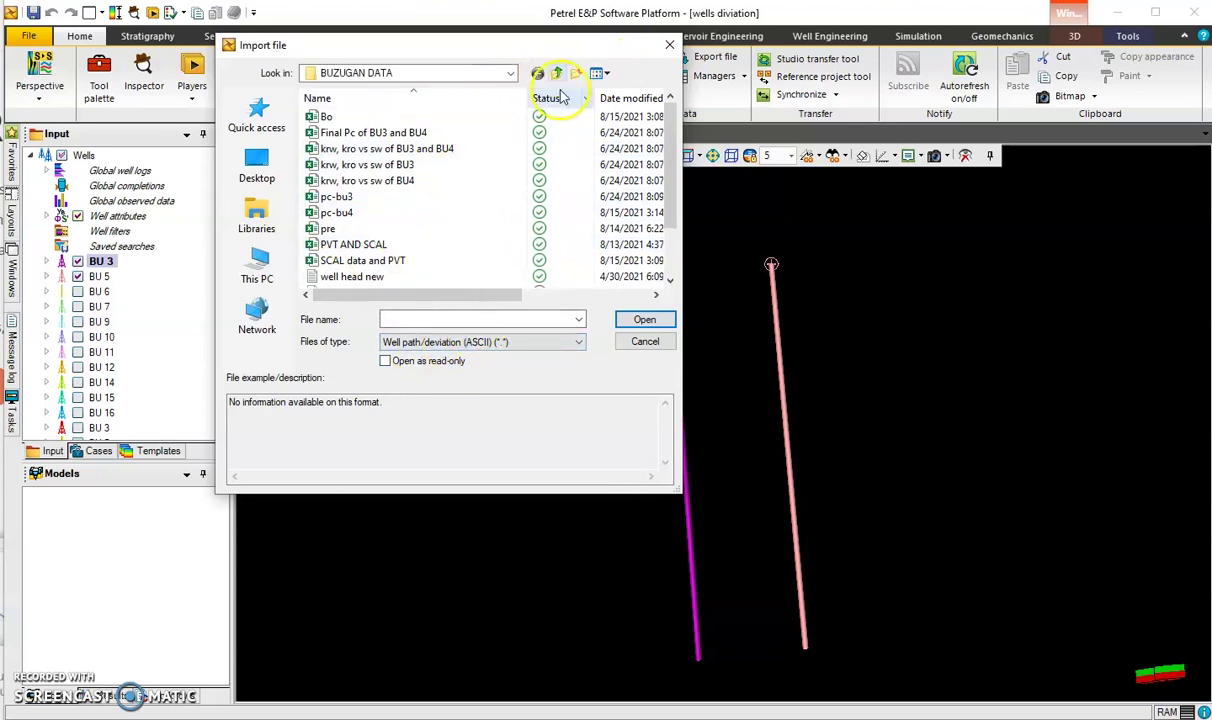
pyautogui.scroll(-1, 390, 217)
pyautogui.scroll(1, 390, 219)
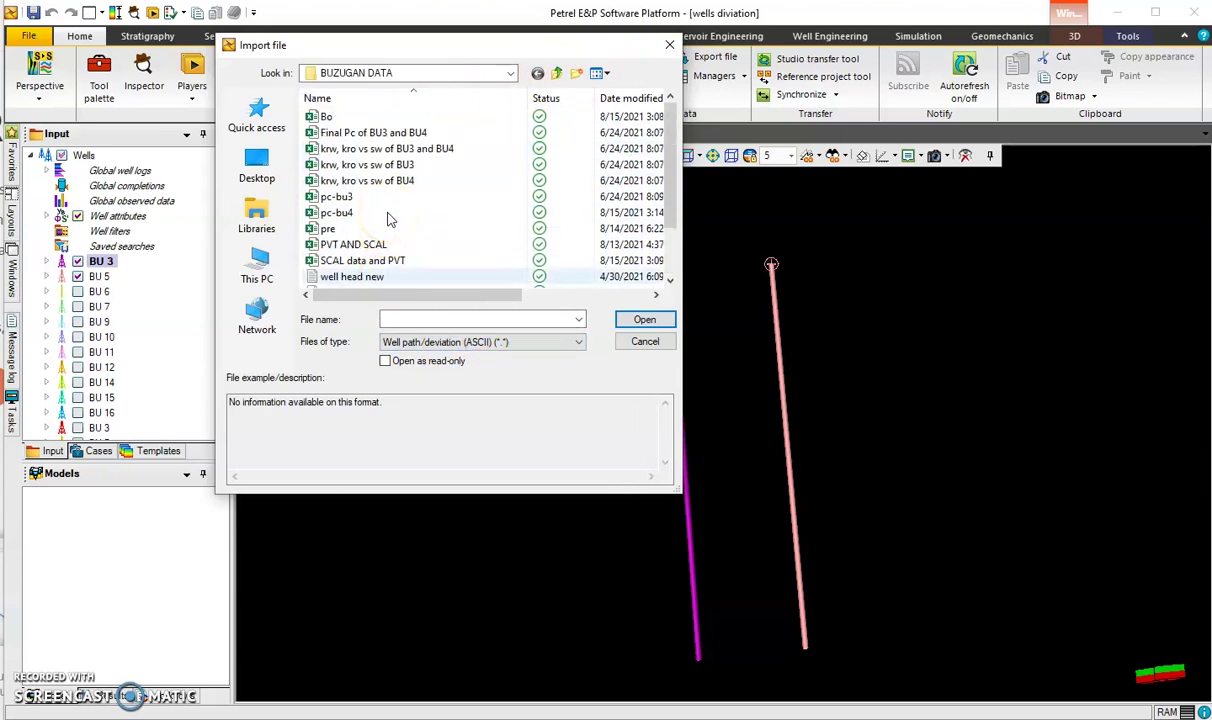
pyautogui.moveTo(532, 54); pyautogui.dragTo(918, 72)
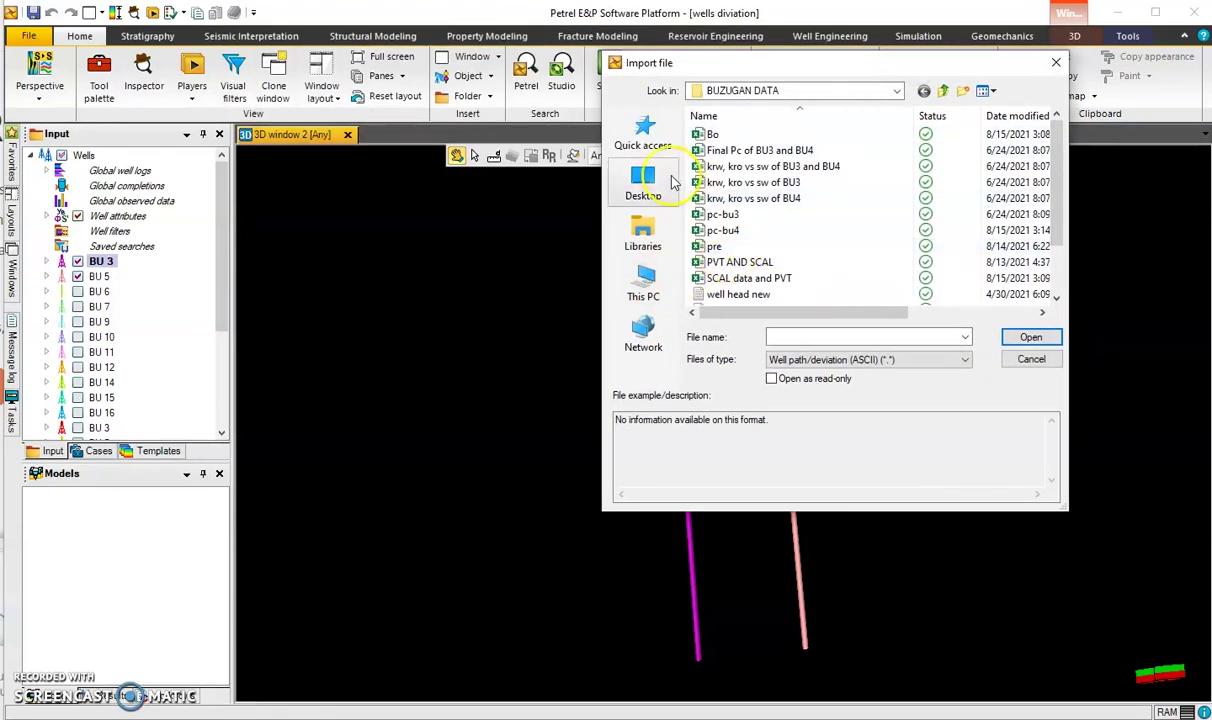
pyautogui.click(643, 186)
pyautogui.scroll(-5, 762, 200)
pyautogui.doubleClick(727, 190)
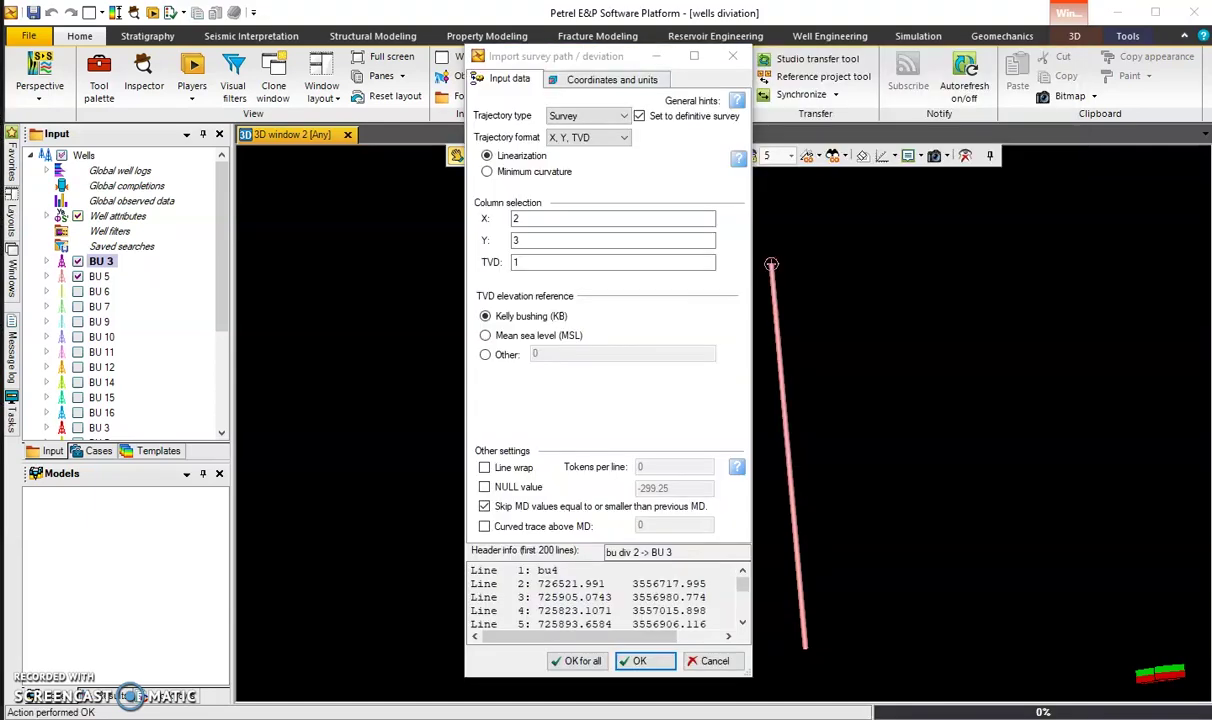
# - Review the available trajectory formats for the survey import, including MD, INCL, AZIM and X, Y, TVD
pyautogui.click(625, 138)
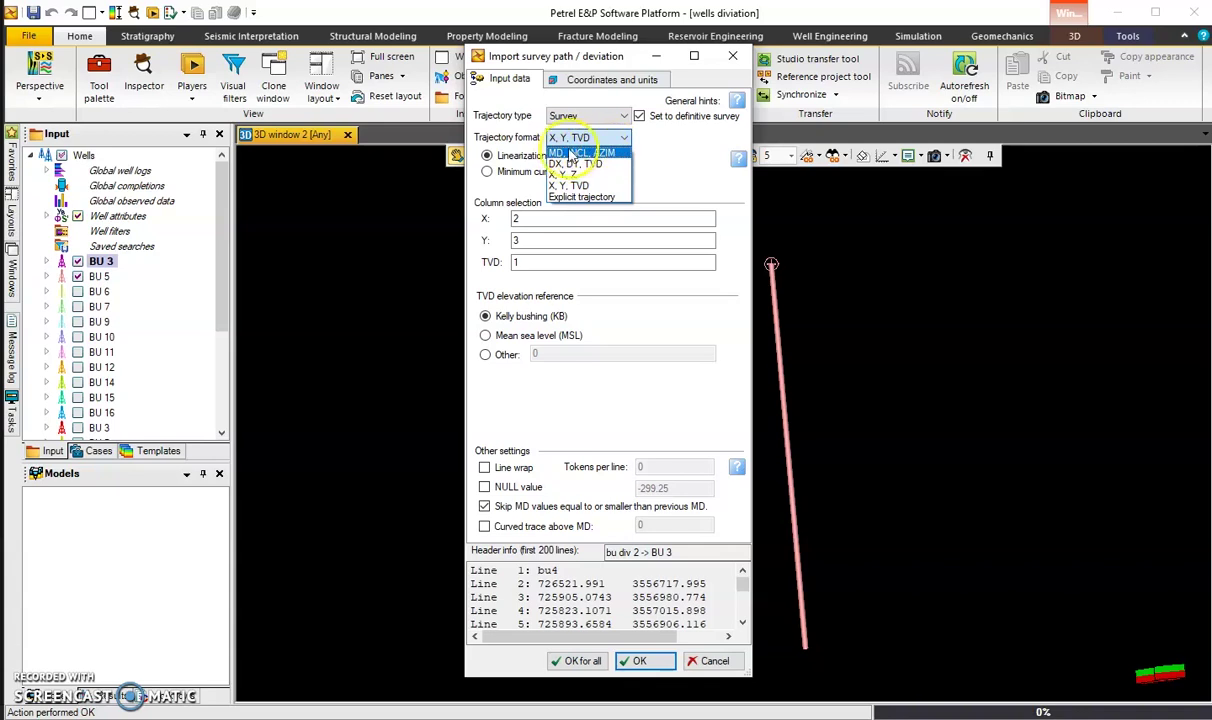
pyautogui.click(605, 180)
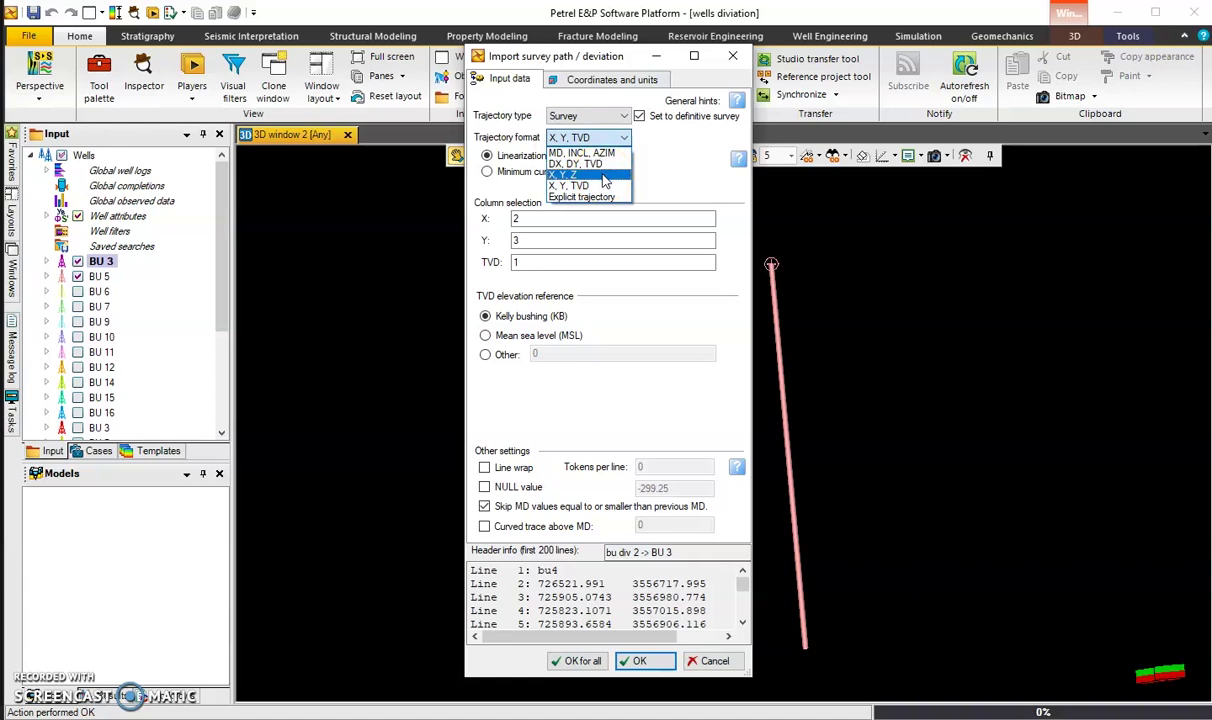
pyautogui.click(593, 190)
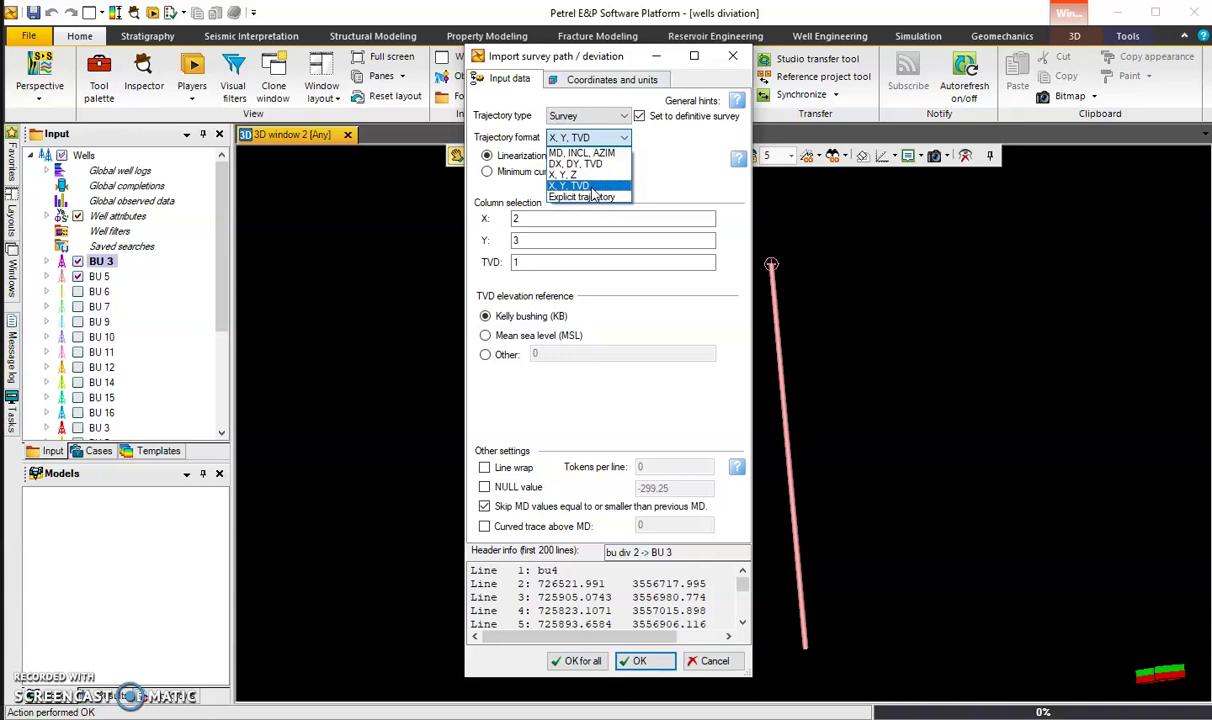
pyautogui.click(684, 163)
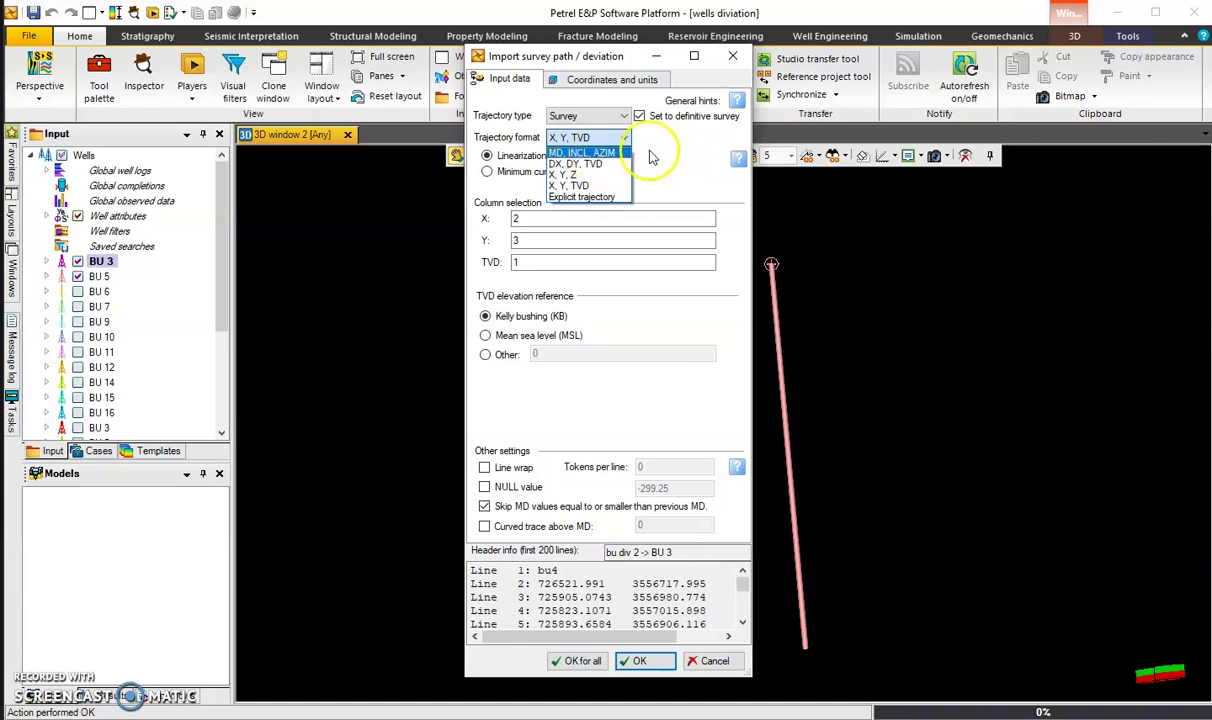
pyautogui.click(652, 157)
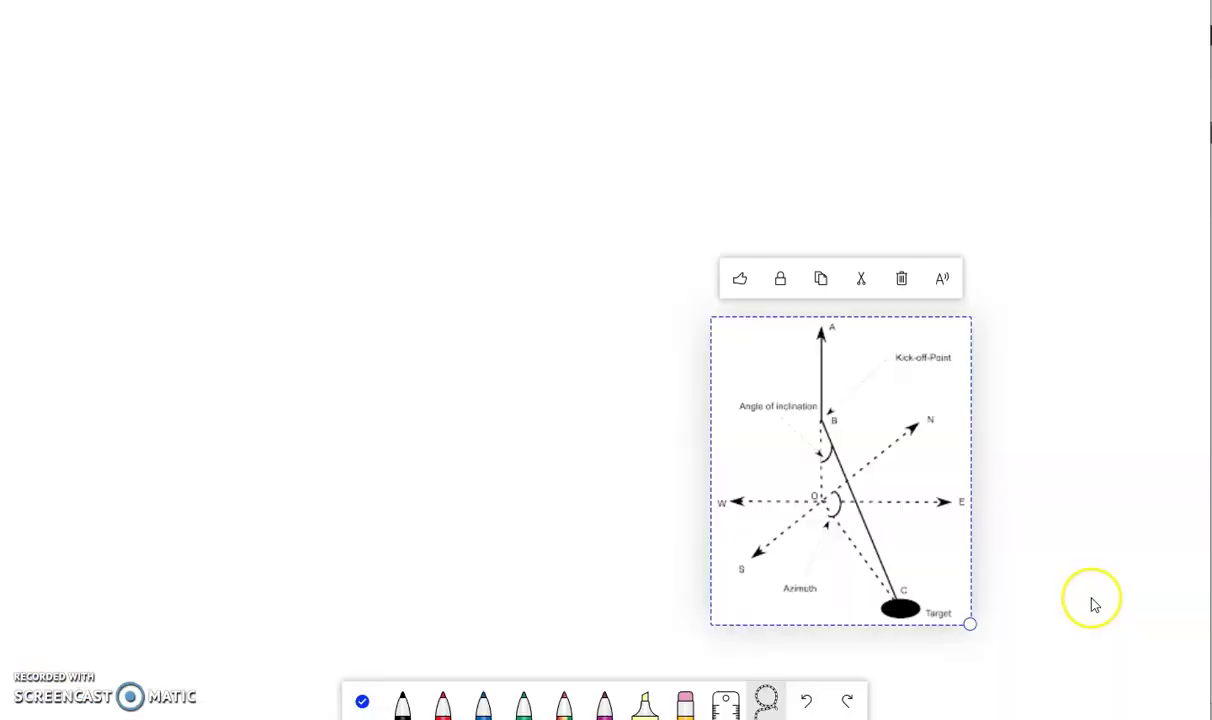
# - Highlight the well path from A through B to C and the Kick-off-Point label in yellow on the deviation diagram
pyautogui.keyDown('ctrl'); pyautogui.scroll(3, 1094, 604); pyautogui.keyUp('ctrl')
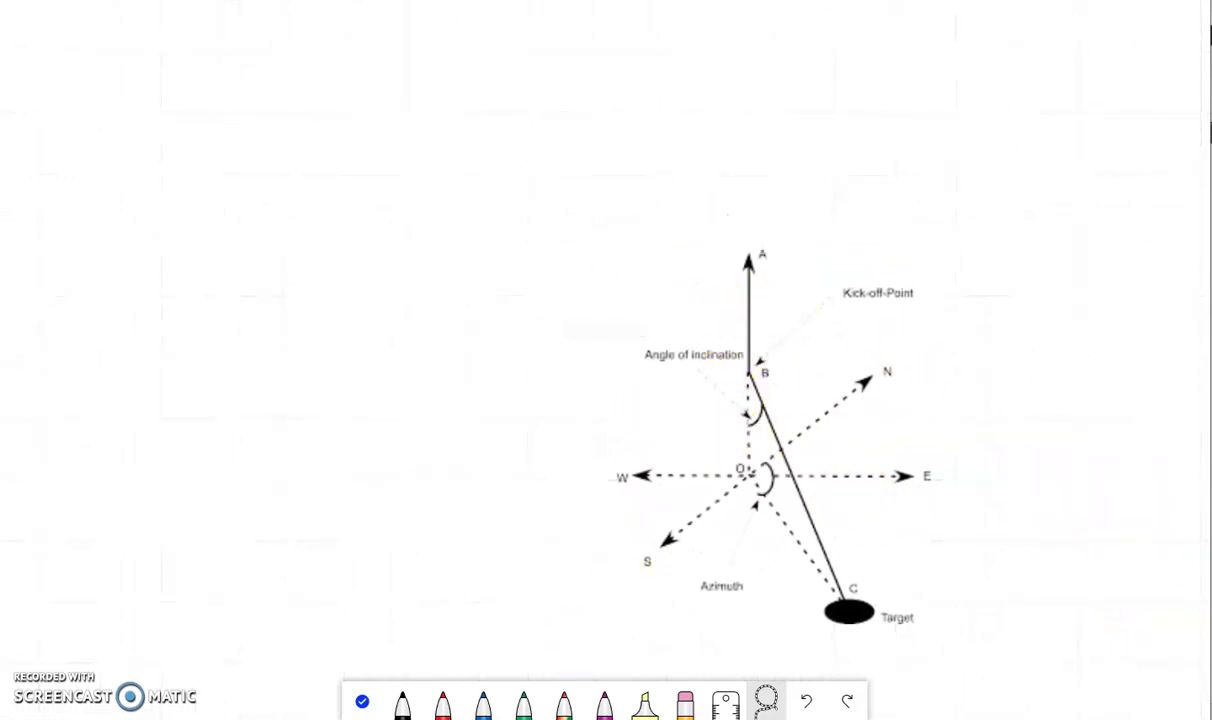
pyautogui.click(644, 702)
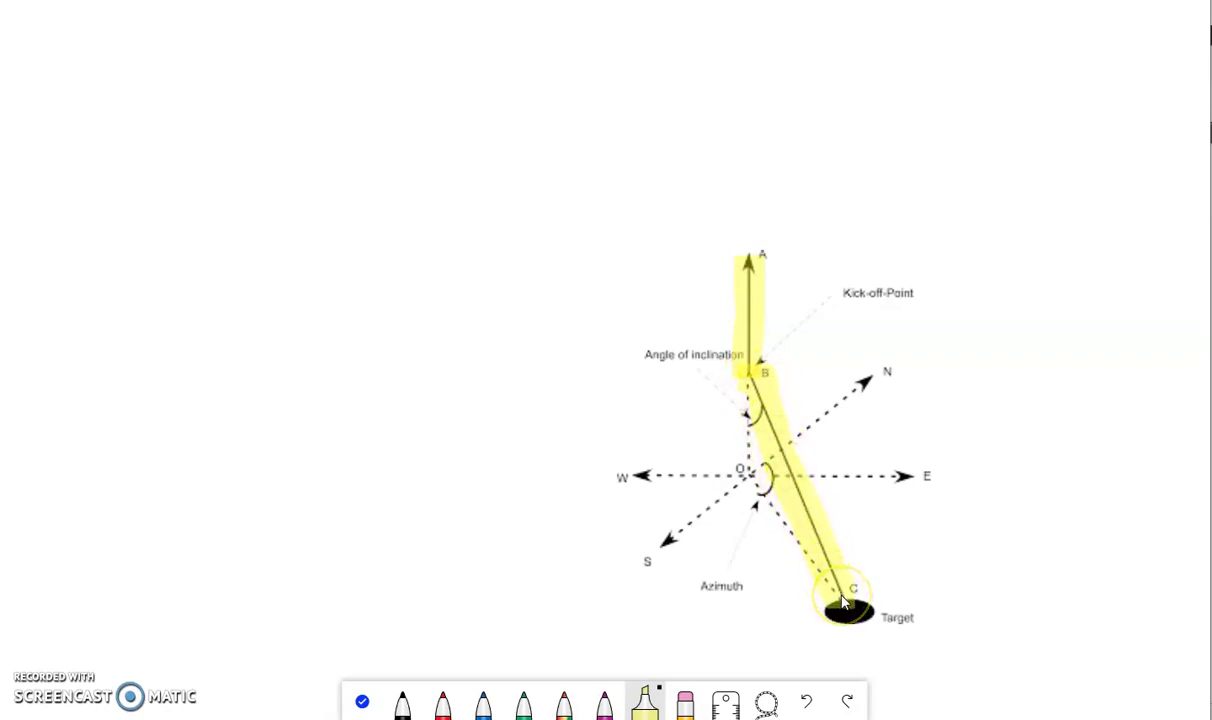
pyautogui.moveTo(844, 292); pyautogui.dragTo(903, 303)
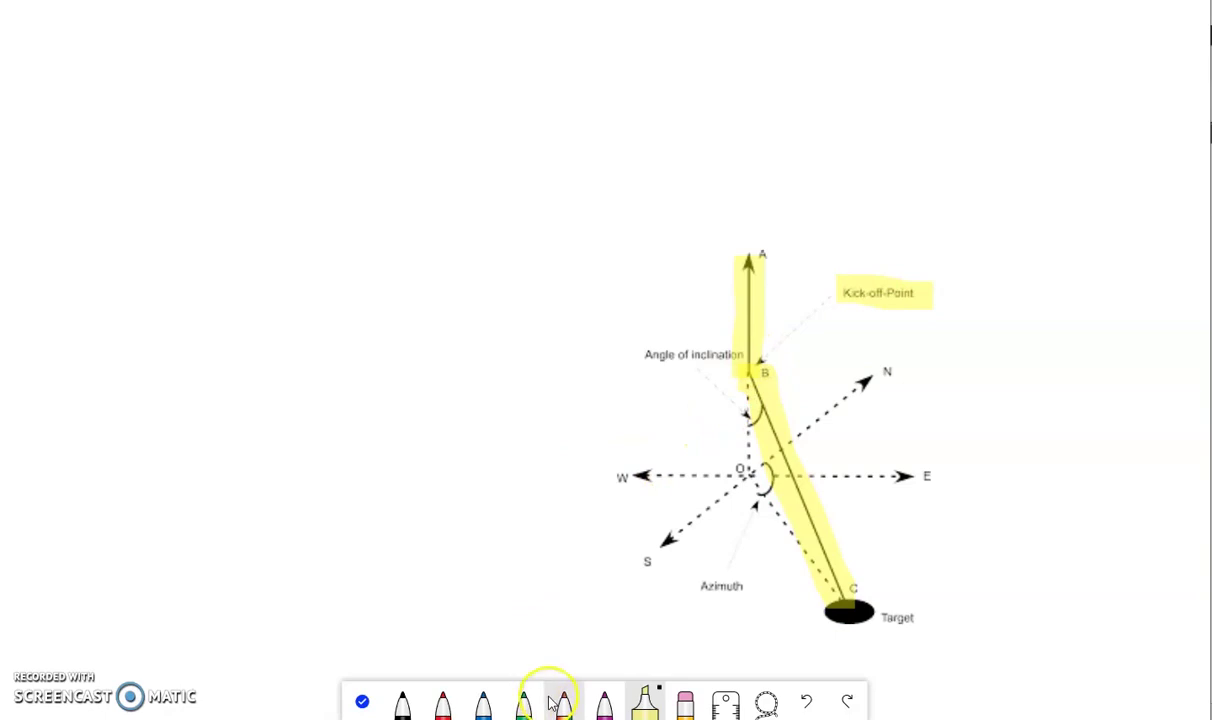
# - Trace the inclination and azimuth angle arcs on the deviation diagram with the purple pen
pyautogui.click(604, 705)
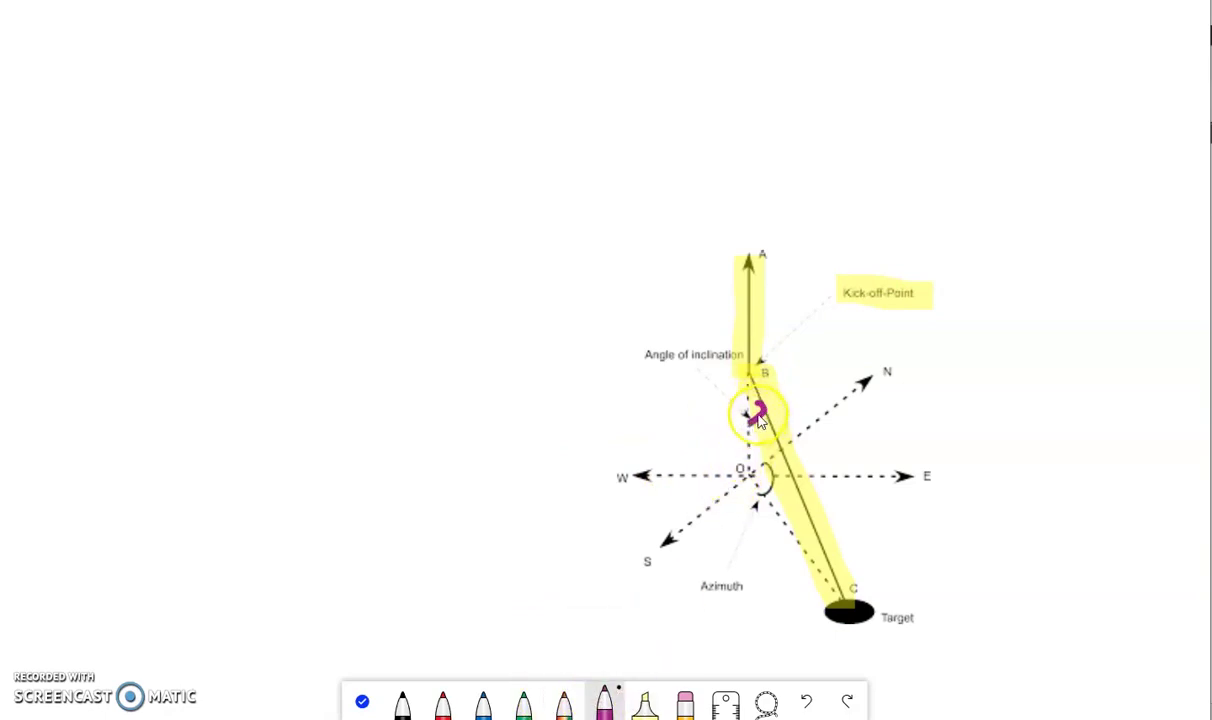
pyautogui.moveTo(764, 403); pyautogui.dragTo(749, 403)
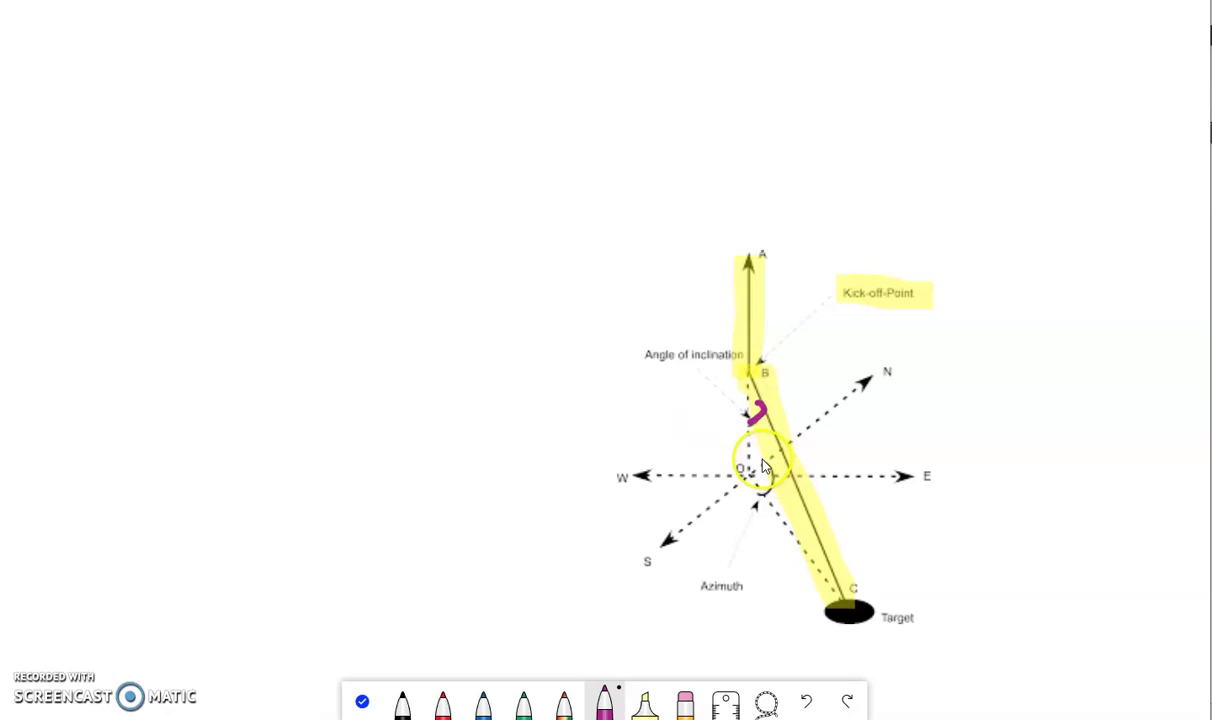
pyautogui.moveTo(762, 463); pyautogui.dragTo(775, 488)
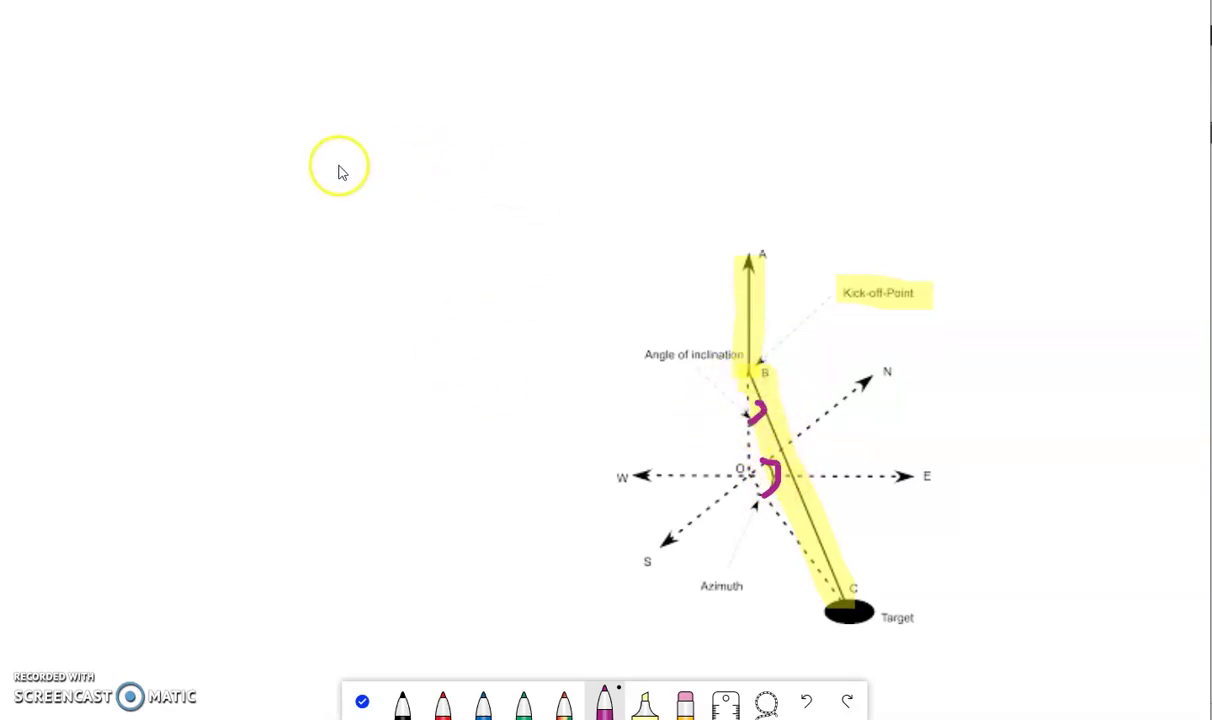
# - Sketch a purple vertical axis labelled Z and a horizontal arrow labelled E, with a short stub above their origin
pyautogui.moveTo(278, 93); pyautogui.dragTo(257, 318)
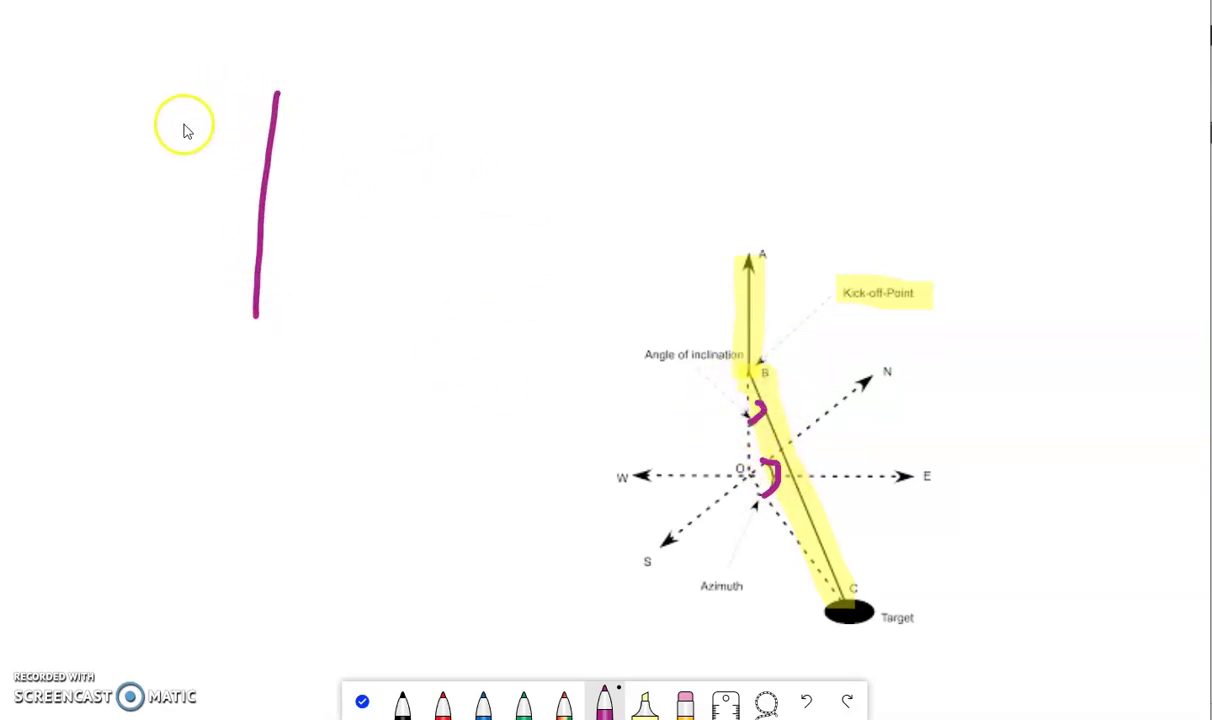
pyautogui.moveTo(167, 125)
pyautogui.mouseDown()
pyautogui.moveTo(210, 130)
pyautogui.moveTo(171, 158)
pyautogui.moveTo(209, 168)
pyautogui.mouseUp()
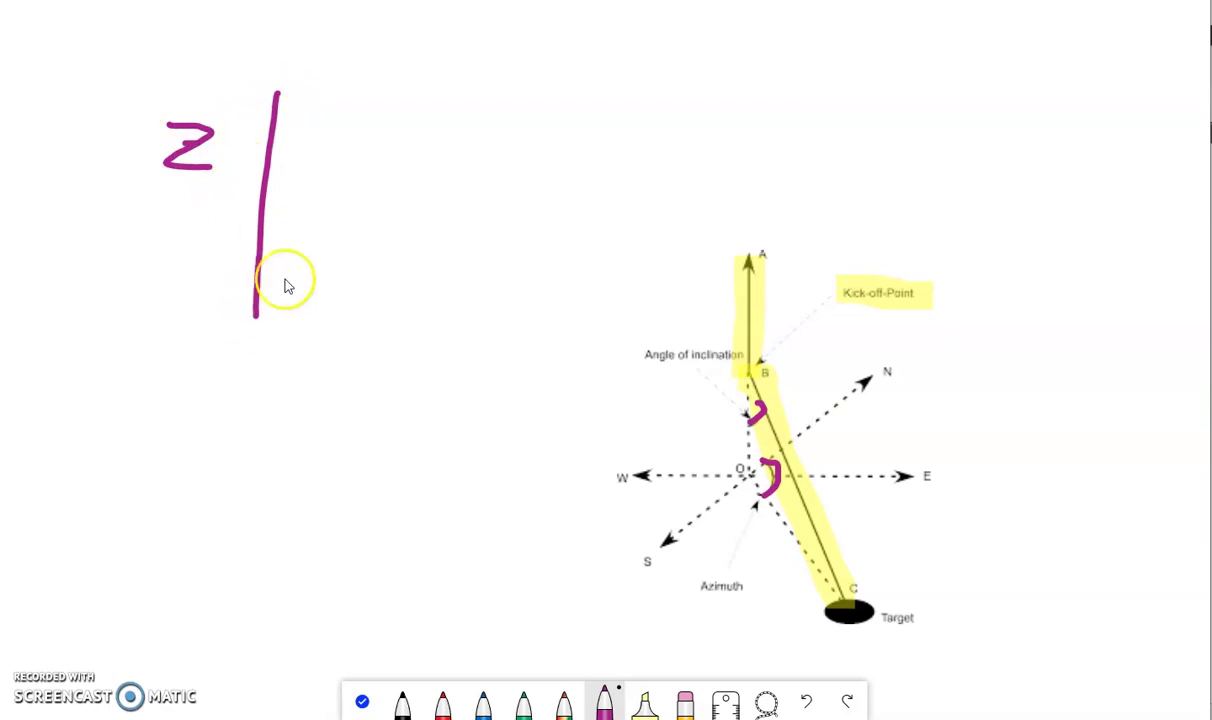
pyautogui.moveTo(276, 93)
pyautogui.mouseDown()
pyautogui.moveTo(555, 86)
pyautogui.moveTo(533, 97)
pyautogui.mouseUp()
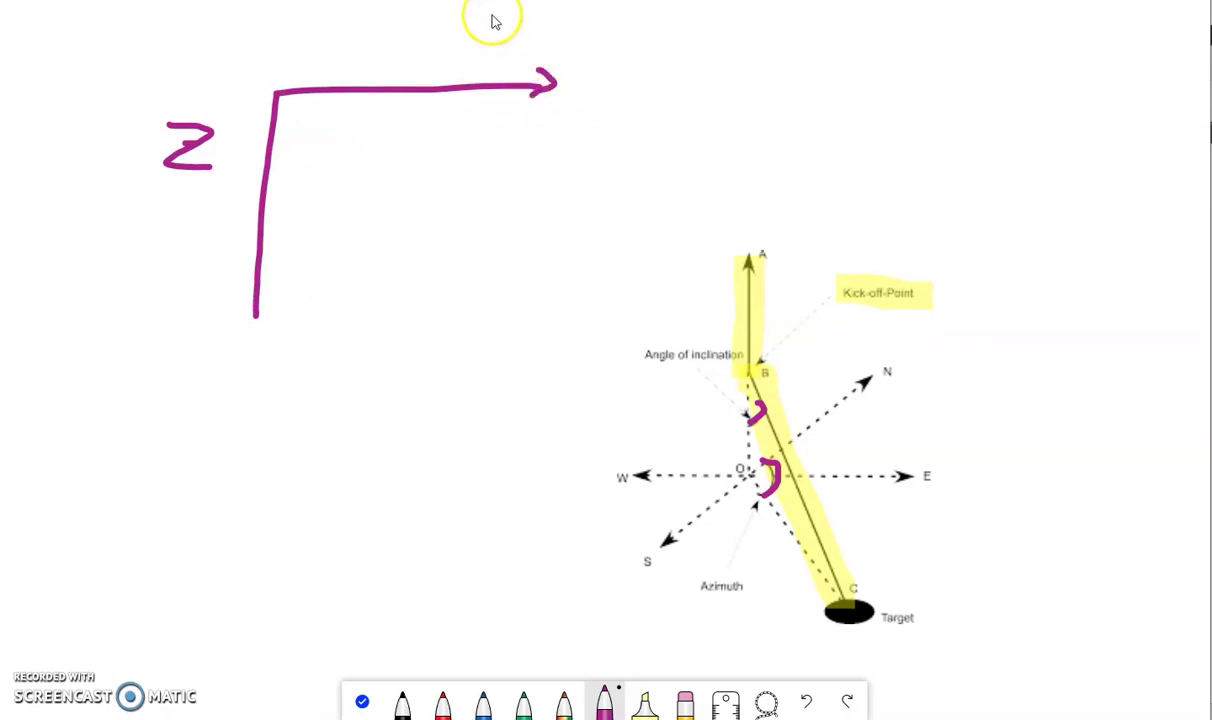
pyautogui.moveTo(501, 26)
pyautogui.mouseDown()
pyautogui.moveTo(481, 32)
pyautogui.moveTo(511, 60)
pyautogui.moveTo(509, 45)
pyautogui.mouseUp()
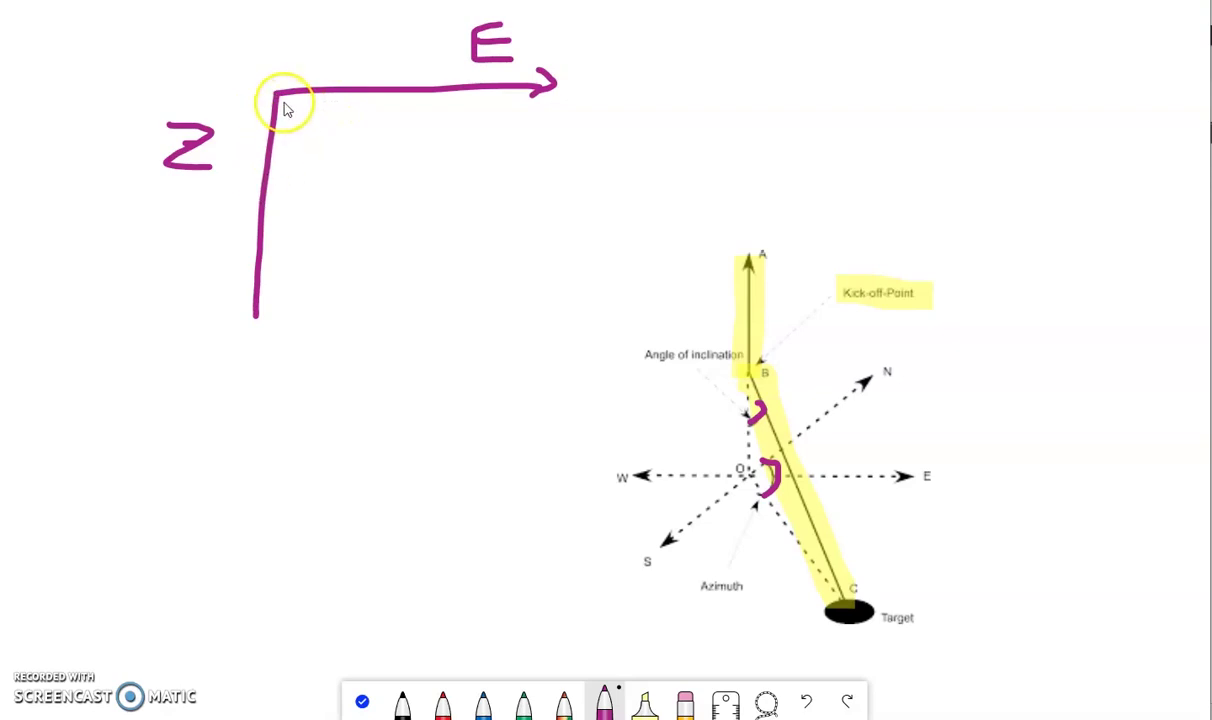
pyautogui.moveTo(285, 14); pyautogui.dragTo(280, 68)
# - Draw a green deviated well path through the Z–E origin and mark its inclination from the Z axis as 45°
pyautogui.click(523, 703)
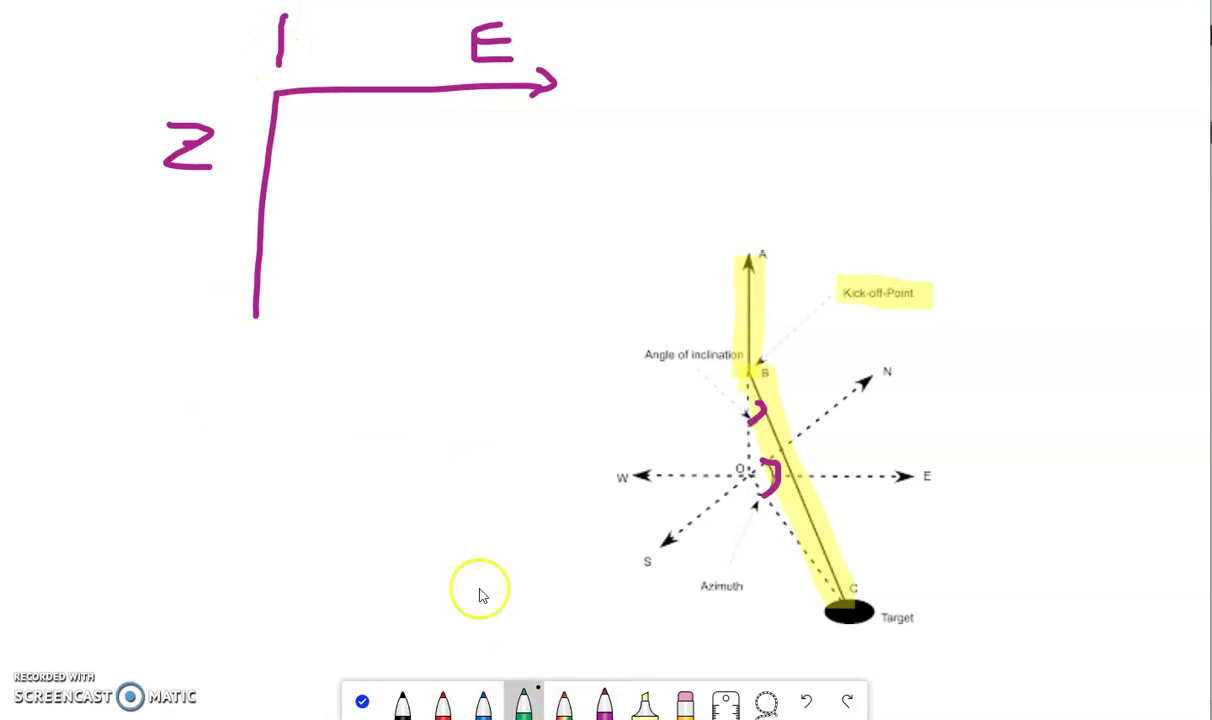
pyautogui.moveTo(285, 27)
pyautogui.mouseDown()
pyautogui.moveTo(279, 94)
pyautogui.moveTo(350, 162)
pyautogui.moveTo(444, 289)
pyautogui.moveTo(441, 267)
pyautogui.moveTo(432, 307)
pyautogui.mouseUp()
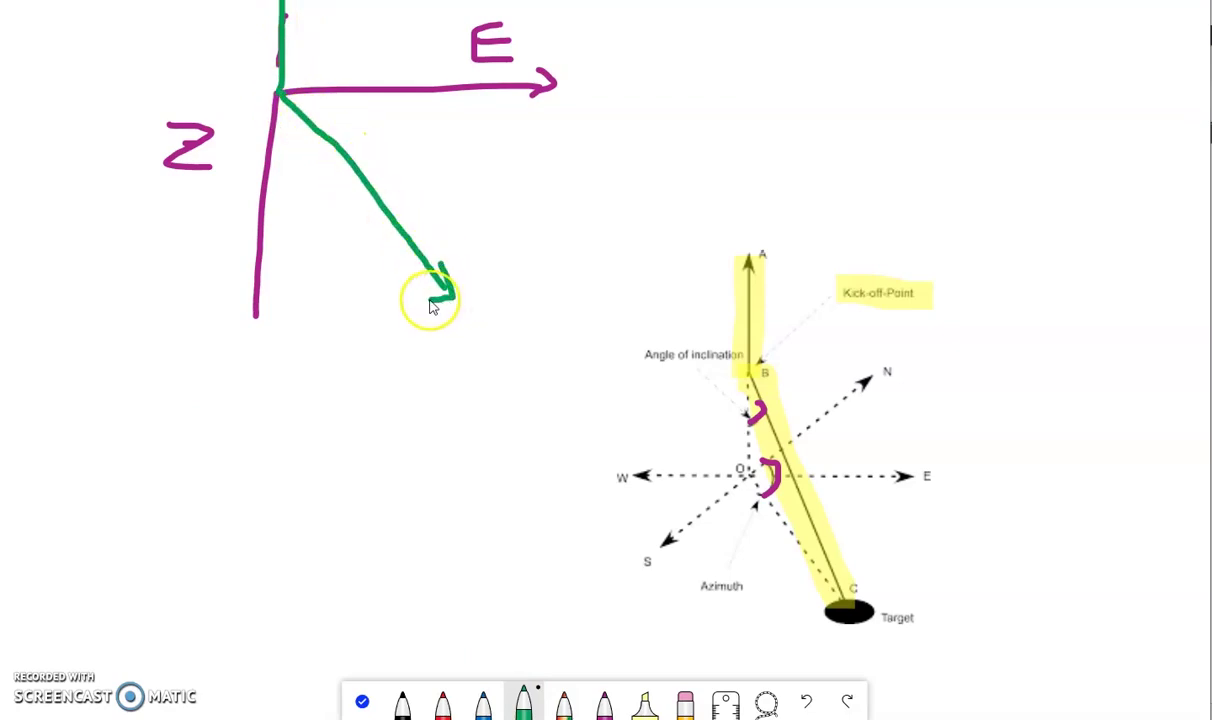
pyautogui.moveTo(303, 116)
pyautogui.mouseDown()
pyautogui.moveTo(297, 155)
pyautogui.moveTo(280, 158)
pyautogui.mouseUp()
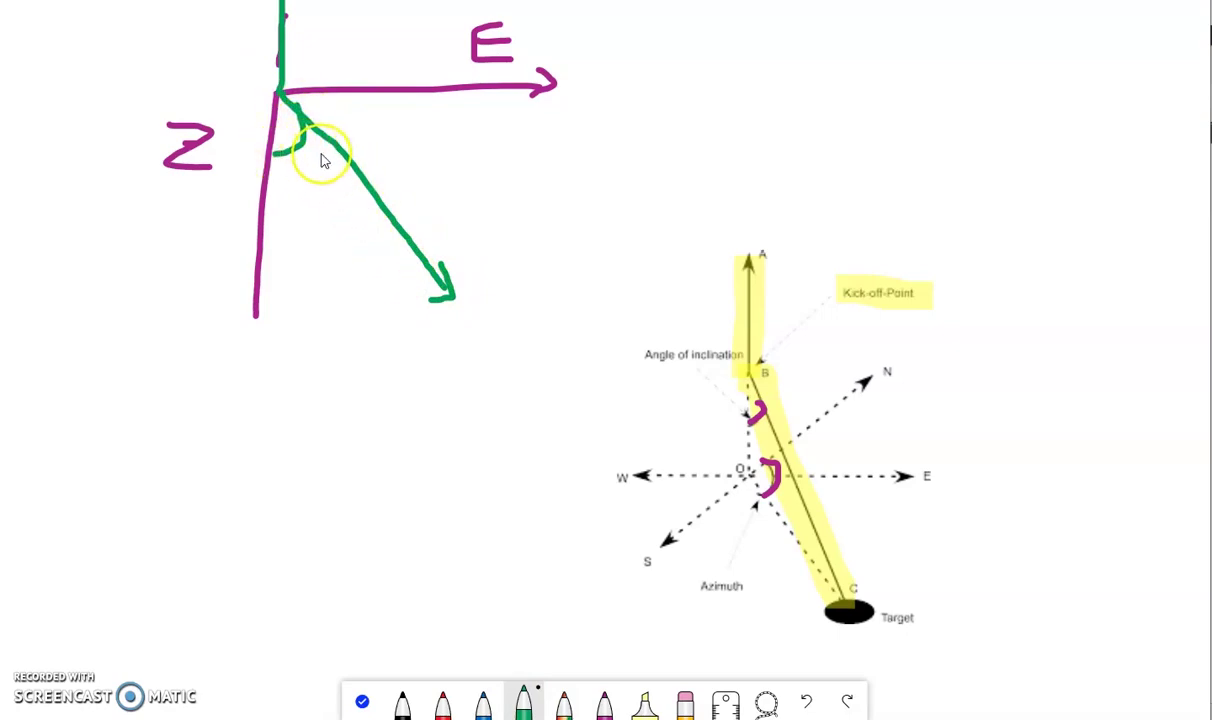
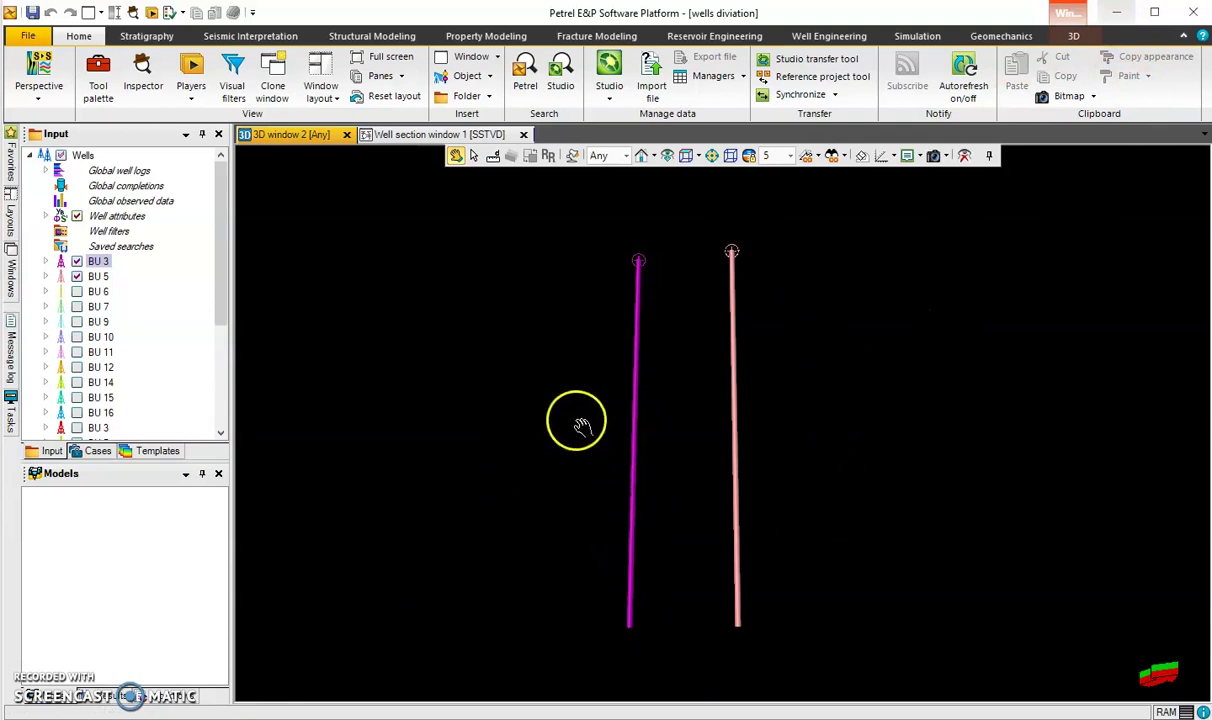
pyautogui.click(1116, 12)
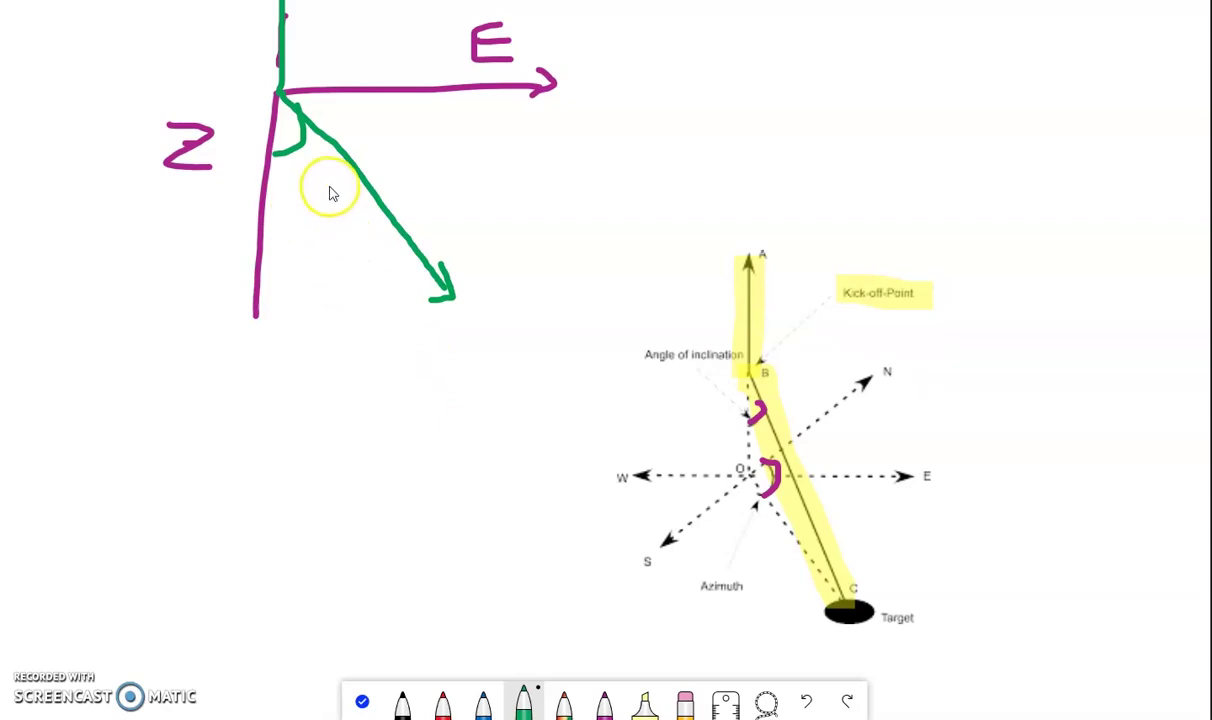
pyautogui.moveTo(305, 217)
pyautogui.mouseDown()
pyautogui.moveTo(352, 262)
pyautogui.moveTo(364, 228)
pyautogui.mouseUp()
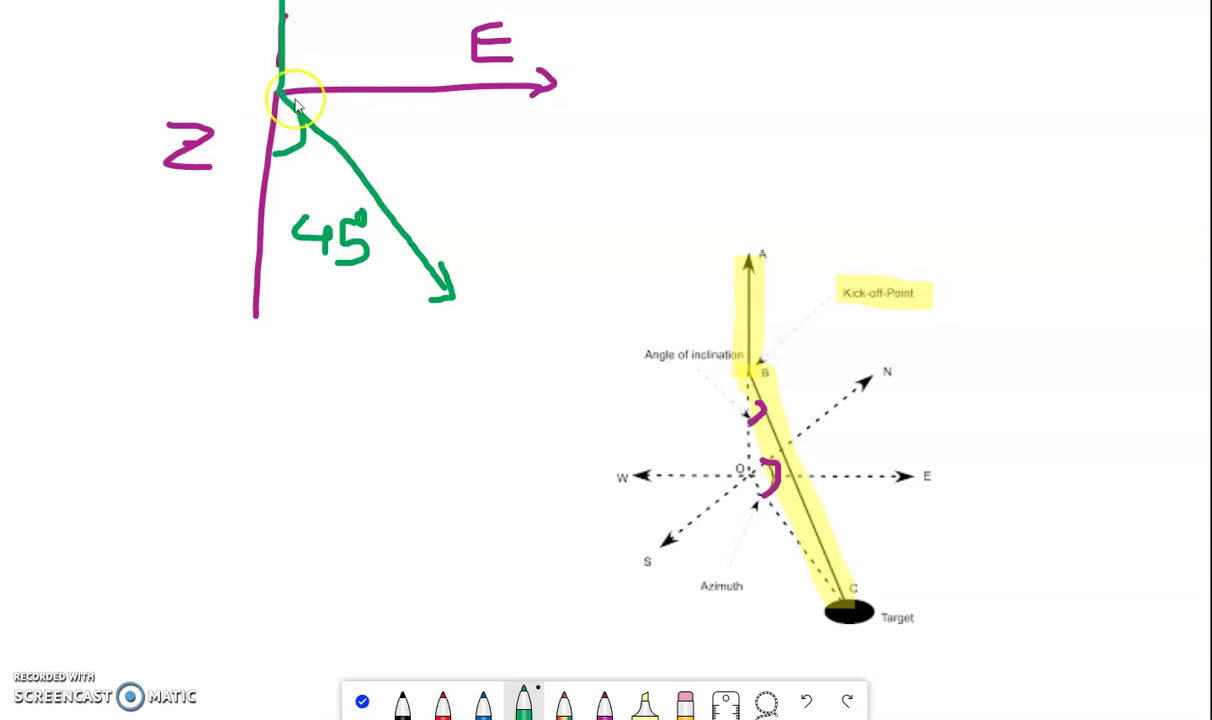
# - Draw a blue compass cross in the blank area beside the deviation diagram and label its ends N, S and E
pyautogui.keyDown('ctrl'); pyautogui.scroll(2, 450, 215); pyautogui.keyUp('ctrl')
pyautogui.keyDown('ctrl'); pyautogui.scroll(-3, 457, 238); pyautogui.keyUp('ctrl')
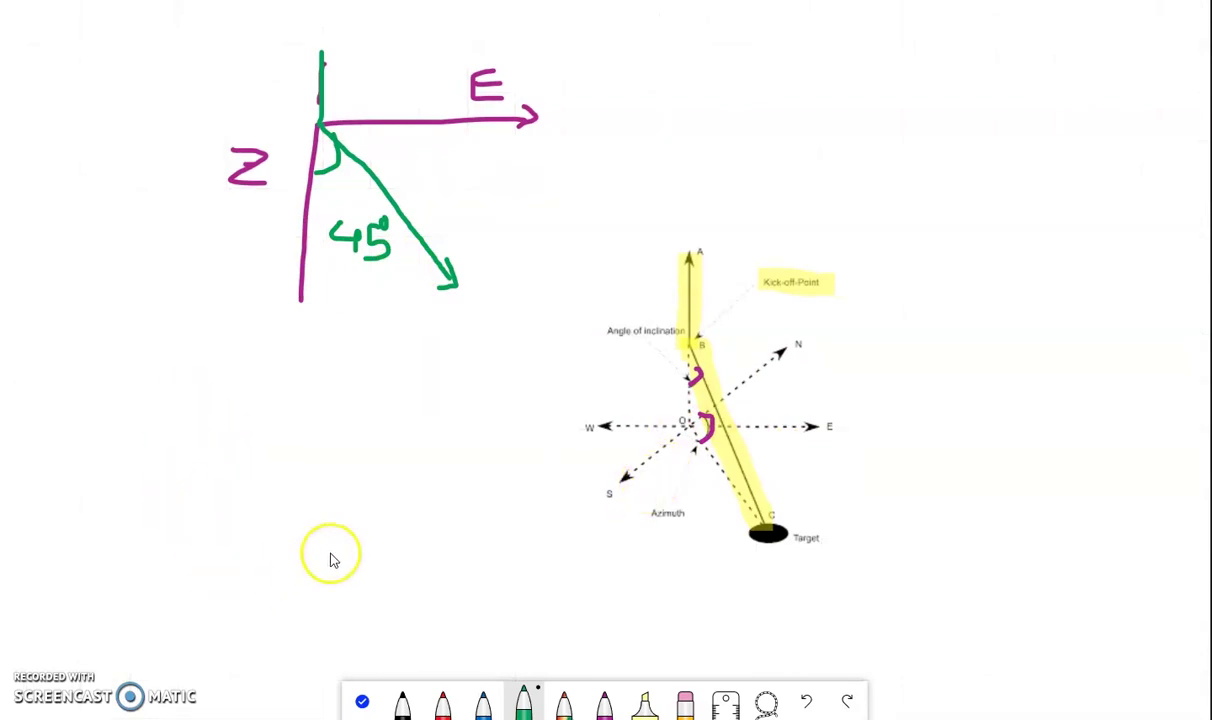
pyautogui.click(360, 701)
pyautogui.moveTo(893, 547); pyautogui.dragTo(471, 583)
pyautogui.click(520, 703)
pyautogui.click(481, 701)
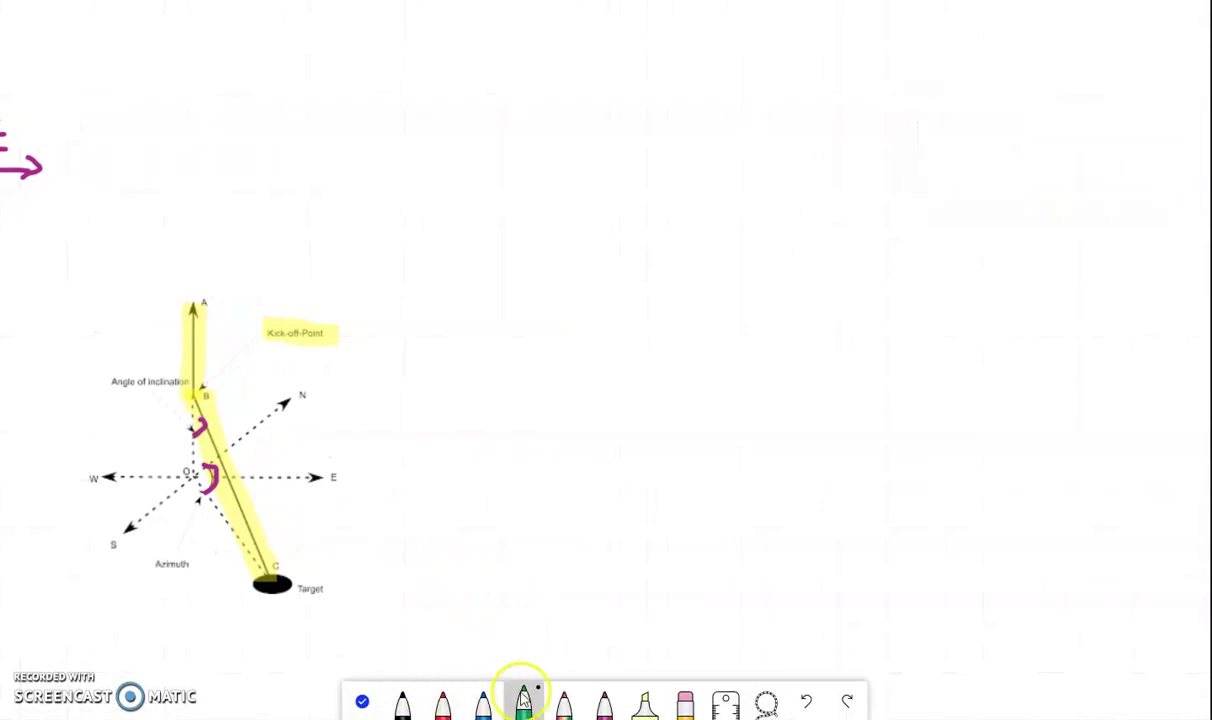
pyautogui.click(483, 702)
pyautogui.moveTo(749, 110); pyautogui.dragTo(757, 427)
pyautogui.moveTo(565, 264); pyautogui.dragTo(908, 269)
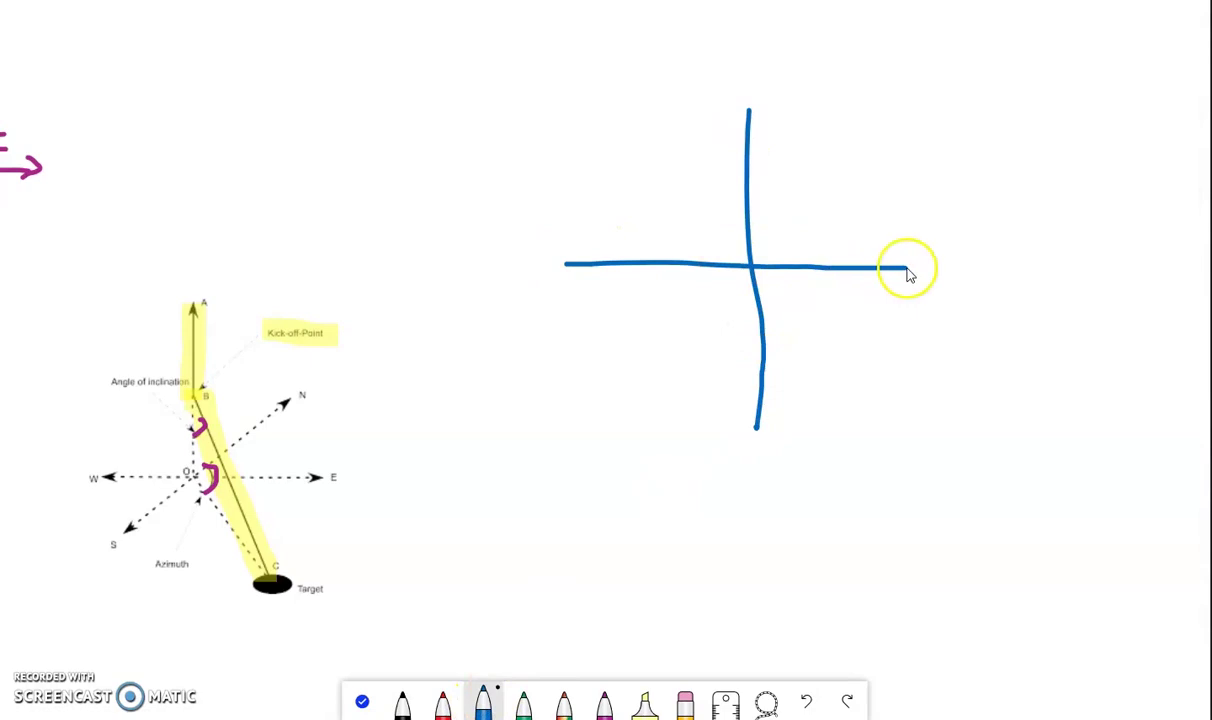
pyautogui.moveTo(731, 88)
pyautogui.mouseDown()
pyautogui.moveTo(747, 73)
pyautogui.moveTo(754, 102)
pyautogui.moveTo(806, 68)
pyautogui.mouseUp()
pyautogui.moveTo(765, 452); pyautogui.dragTo(738, 488)
pyautogui.moveTo(985, 250)
pyautogui.mouseDown()
pyautogui.moveTo(956, 290)
pyautogui.moveTo(984, 276)
pyautogui.mouseUp()
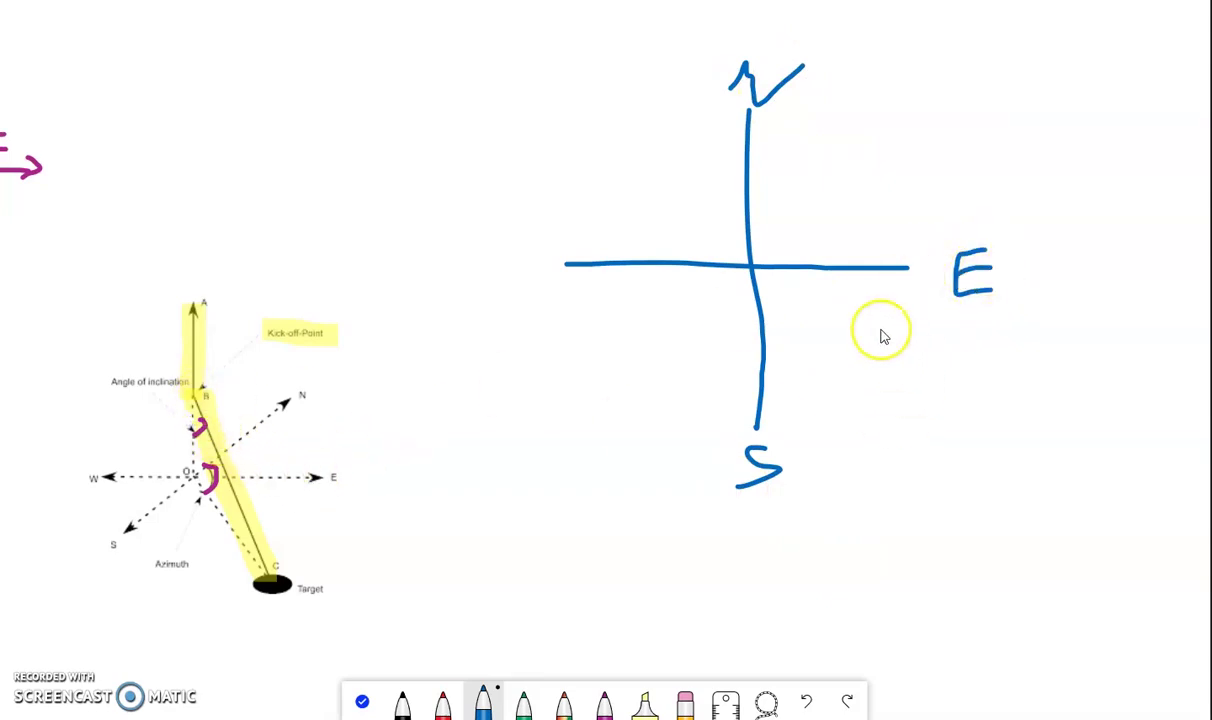
# - Draw a green south-east well direction from the cross centre, marking 45° from east and an arc from north to east
pyautogui.click(523, 700)
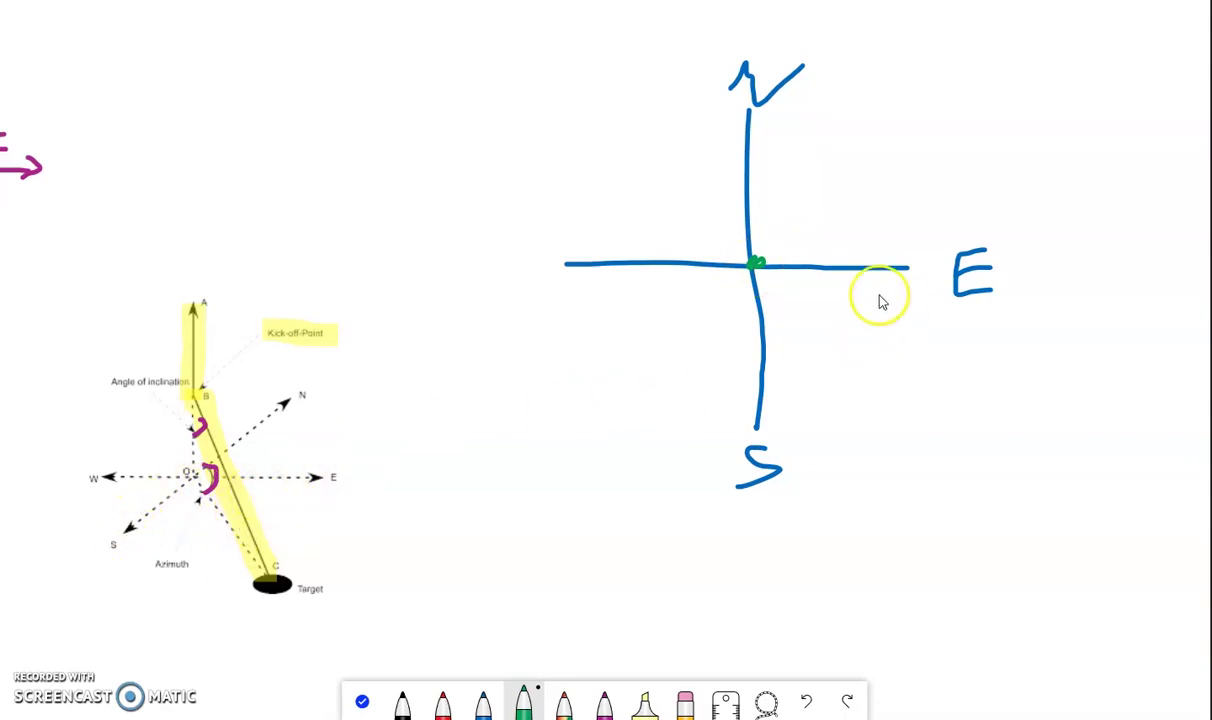
pyautogui.moveTo(757, 275); pyautogui.dragTo(856, 385)
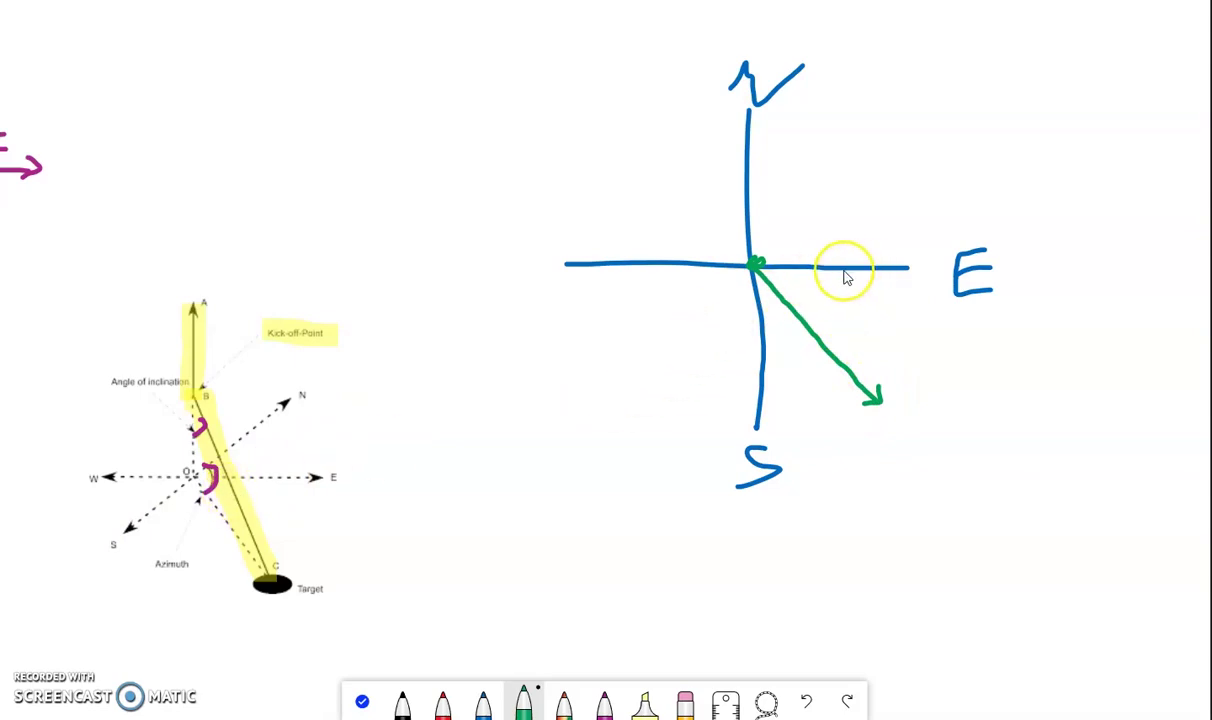
pyautogui.moveTo(824, 270)
pyautogui.mouseDown()
pyautogui.moveTo(825, 314)
pyautogui.moveTo(809, 330)
pyautogui.mouseUp()
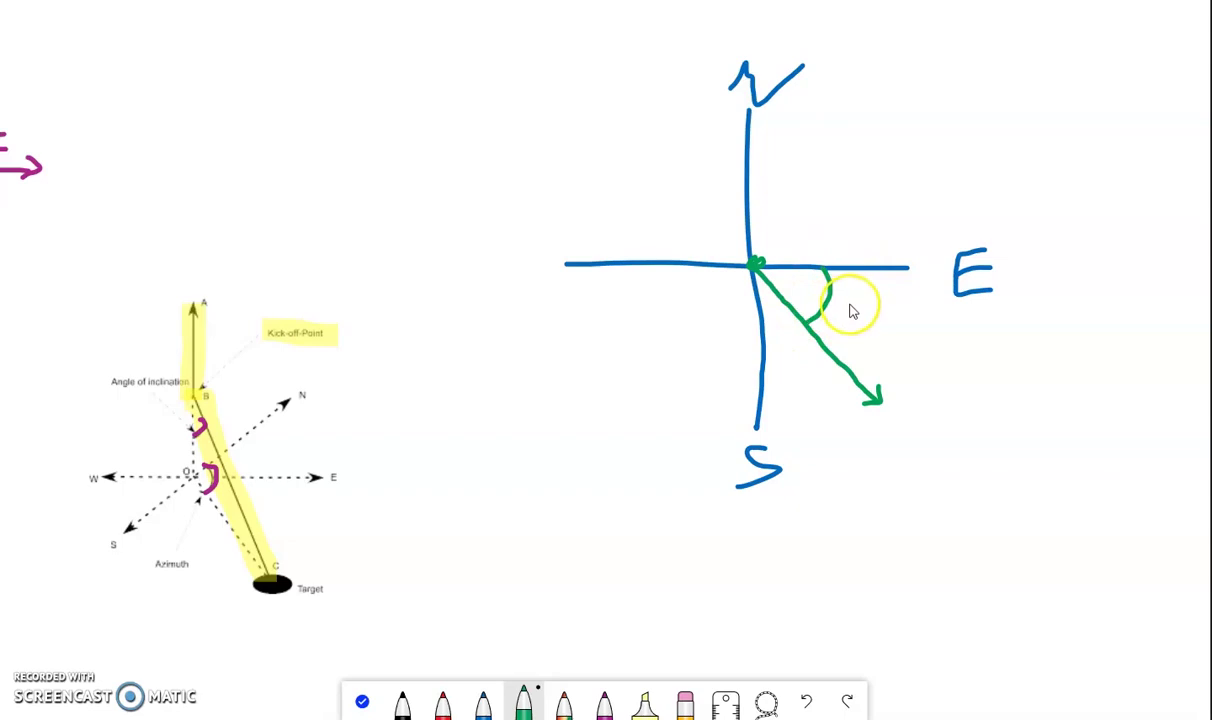
pyautogui.moveTo(867, 300); pyautogui.dragTo(876, 317)
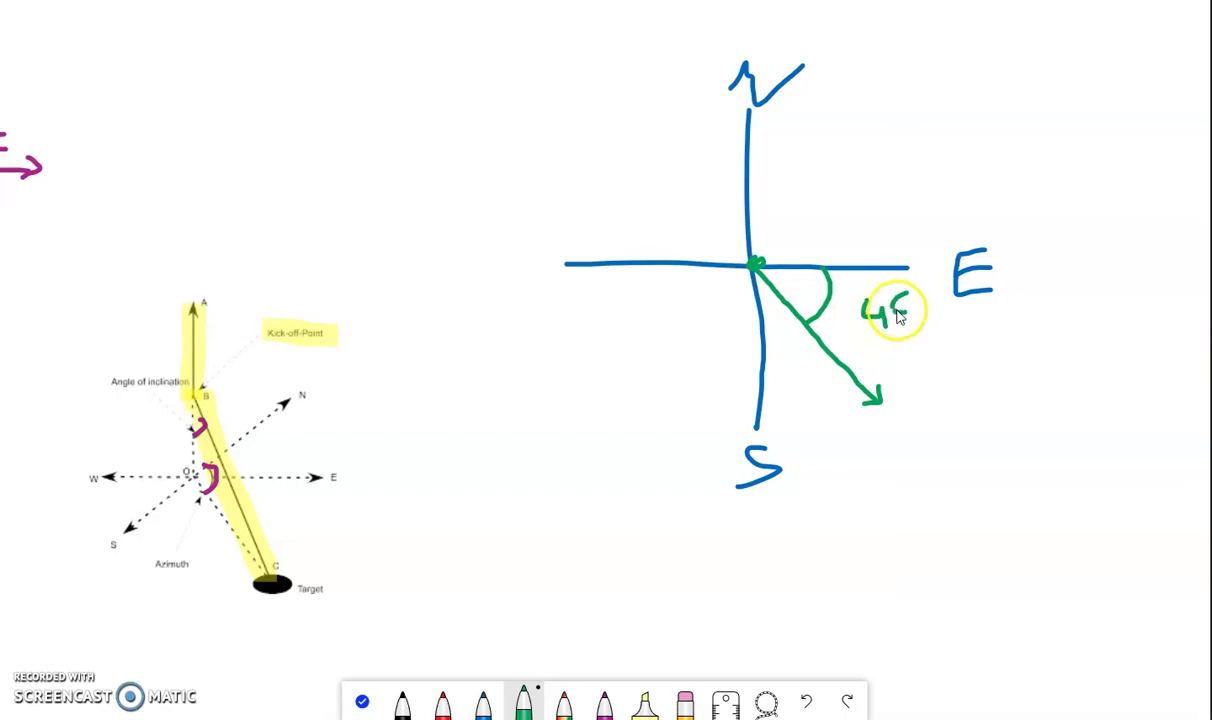
pyautogui.moveTo(905, 300); pyautogui.dragTo(917, 290)
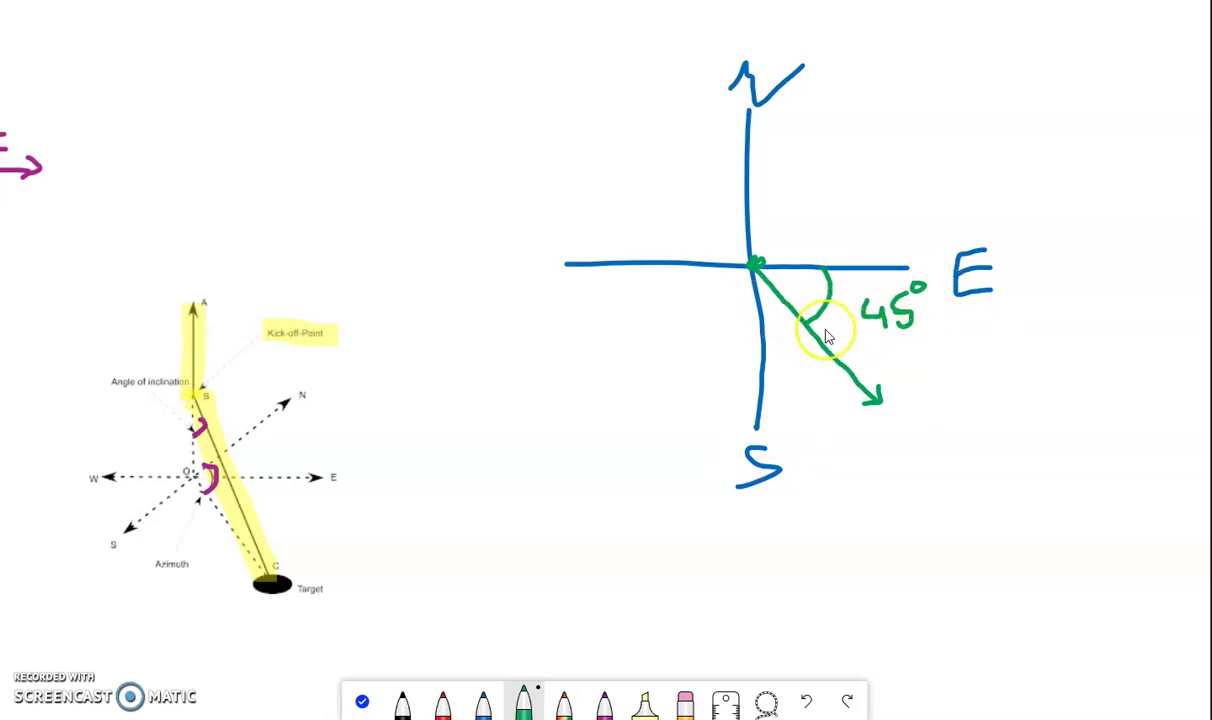
pyautogui.moveTo(748, 188)
pyautogui.mouseDown()
pyautogui.moveTo(790, 195)
pyautogui.moveTo(817, 228)
pyautogui.mouseUp()
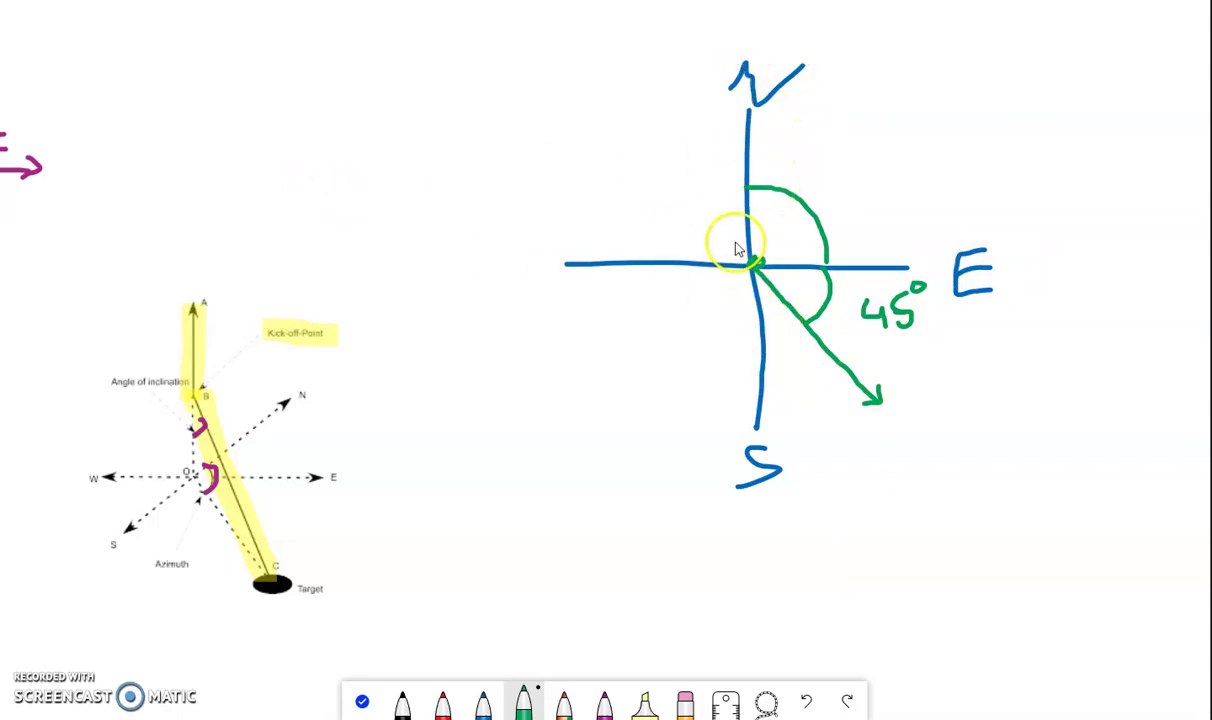
# - Sketch a purple north-west direction with a clockwise azimuth arc from north, and undo these purple strokes
pyautogui.click(601, 705)
pyautogui.moveTo(748, 262); pyautogui.dragTo(614, 165)
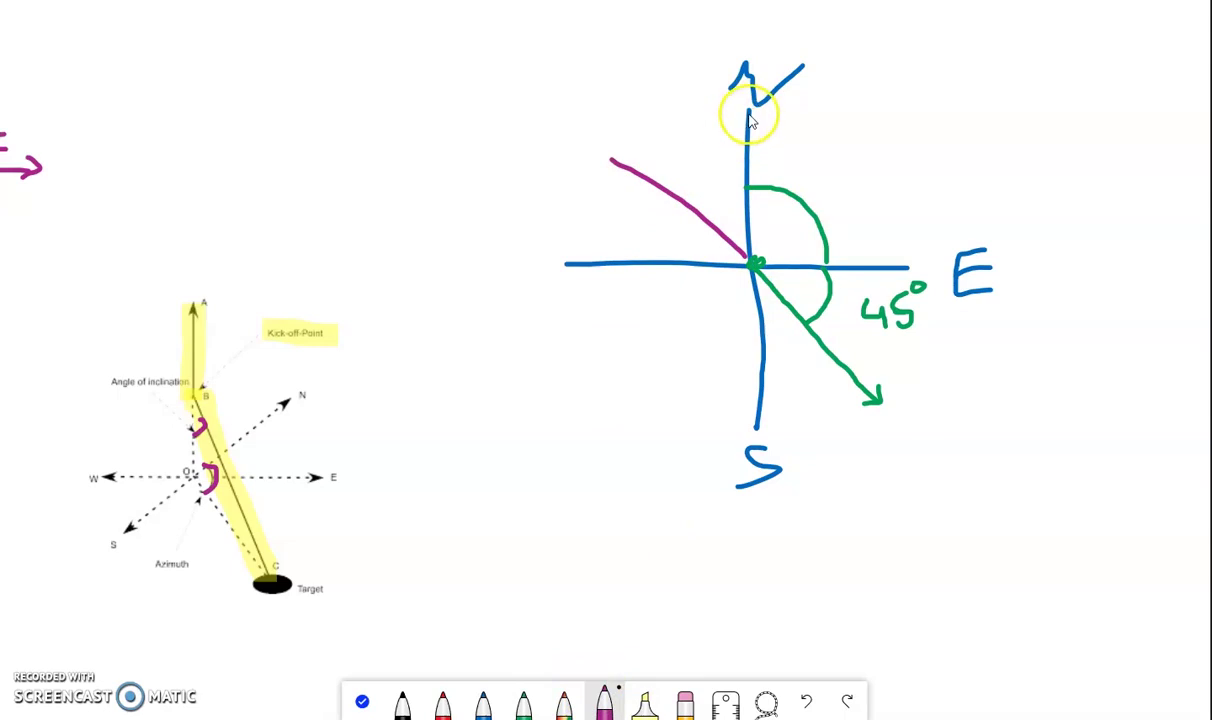
pyautogui.moveTo(686, 206)
pyautogui.mouseDown()
pyautogui.moveTo(658, 270)
pyautogui.moveTo(682, 325)
pyautogui.moveTo(745, 359)
pyautogui.moveTo(798, 352)
pyautogui.moveTo(845, 310)
pyautogui.moveTo(867, 208)
pyautogui.moveTo(798, 168)
pyautogui.moveTo(740, 164)
pyautogui.mouseUp()
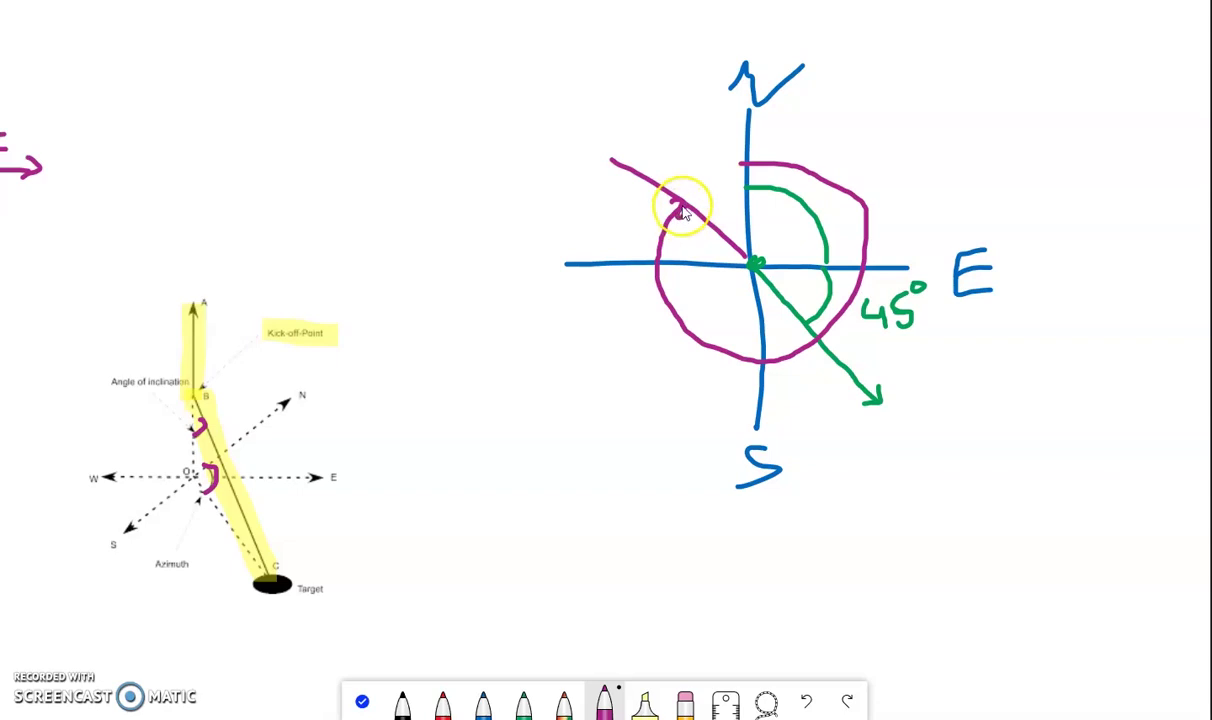
pyautogui.moveTo(672, 214); pyautogui.dragTo(683, 215)
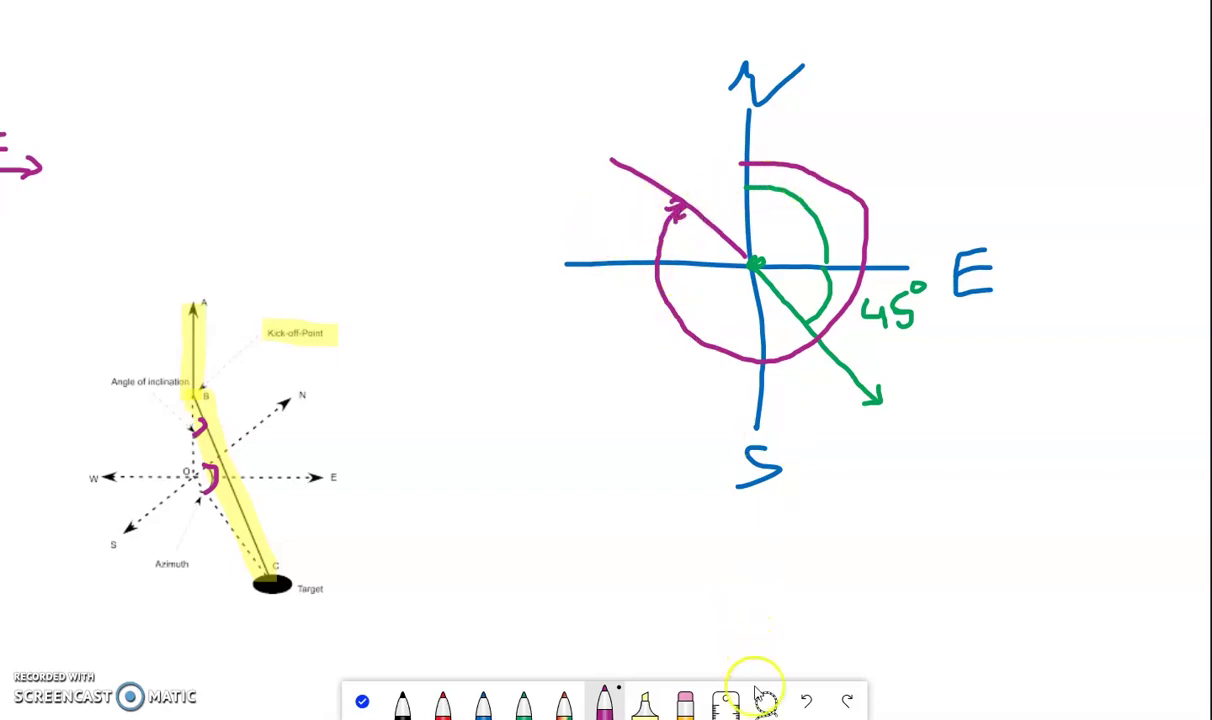
pyautogui.click(806, 703)
pyautogui.click(806, 703)
# - Write the azimuth calculation Azim = 90 + 45 = 135° in purple below the compass cross
pyautogui.moveTo(583, 593)
pyautogui.mouseDown()
pyautogui.moveTo(661, 566)
pyautogui.moveTo(630, 589)
pyautogui.moveTo(652, 582)
pyautogui.moveTo(641, 570)
pyautogui.moveTo(692, 574)
pyautogui.moveTo(710, 609)
pyautogui.moveTo(712, 581)
pyautogui.moveTo(731, 601)
pyautogui.moveTo(769, 600)
pyautogui.mouseUp()
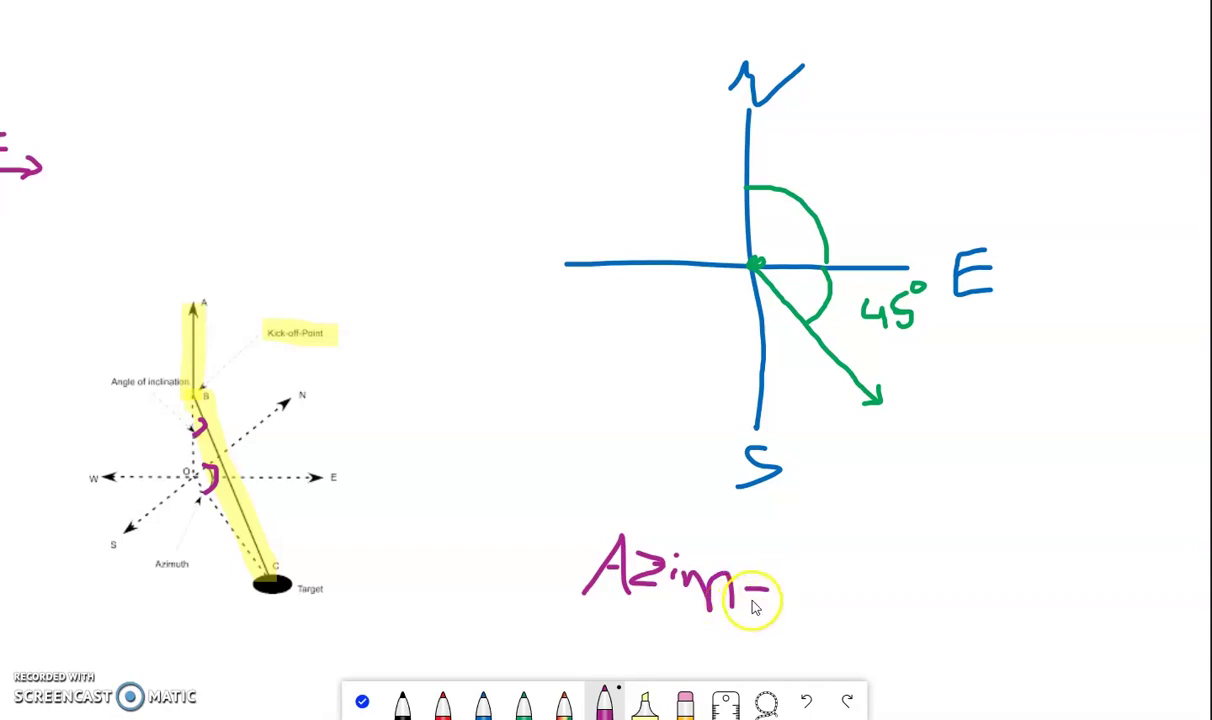
pyautogui.moveTo(843, 575)
pyautogui.mouseDown()
pyautogui.moveTo(836, 618)
pyautogui.moveTo(874, 605)
pyautogui.moveTo(870, 617)
pyautogui.moveTo(918, 611)
pyautogui.moveTo(905, 630)
pyautogui.mouseUp()
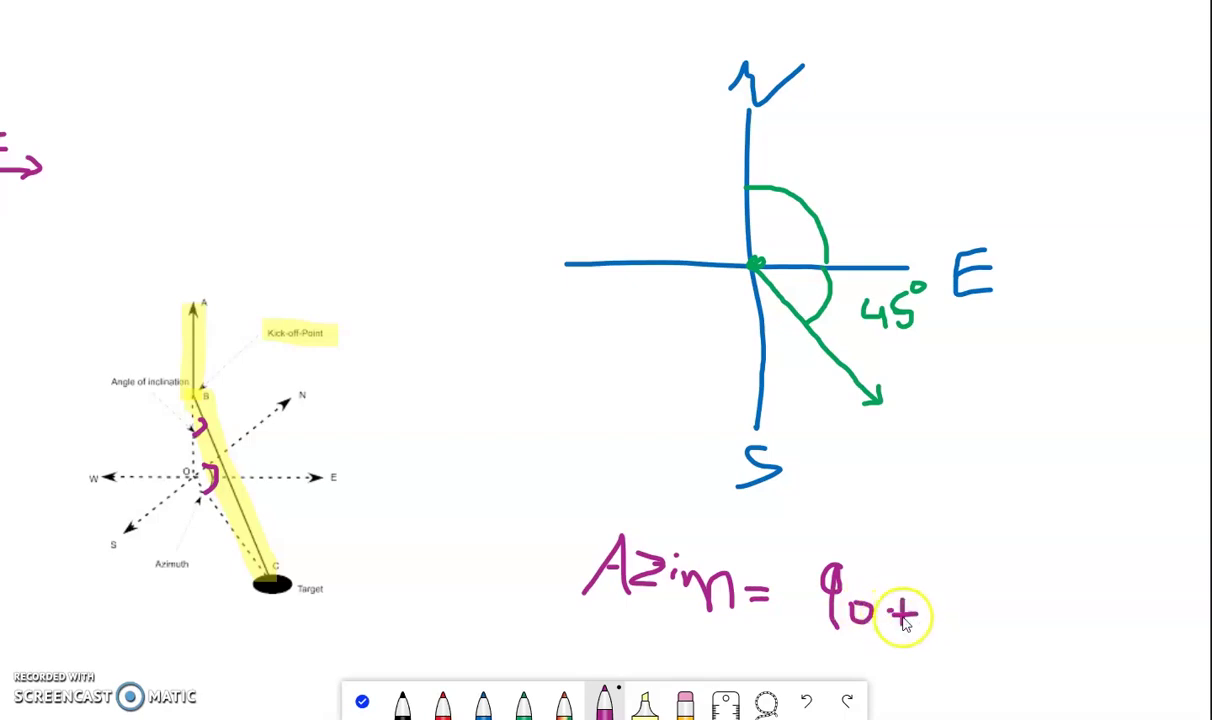
pyautogui.moveTo(936, 584)
pyautogui.mouseDown()
pyautogui.moveTo(946, 634)
pyautogui.moveTo(976, 599)
pyautogui.moveTo(965, 601)
pyautogui.moveTo(976, 630)
pyautogui.moveTo(958, 628)
pyautogui.moveTo(1011, 608)
pyautogui.moveTo(1009, 624)
pyautogui.moveTo(1036, 627)
pyautogui.moveTo(1049, 595)
pyautogui.moveTo(1064, 603)
pyautogui.moveTo(1061, 623)
pyautogui.moveTo(1079, 595)
pyautogui.moveTo(1084, 624)
pyautogui.moveTo(1065, 620)
pyautogui.moveTo(1097, 580)
pyautogui.mouseUp()
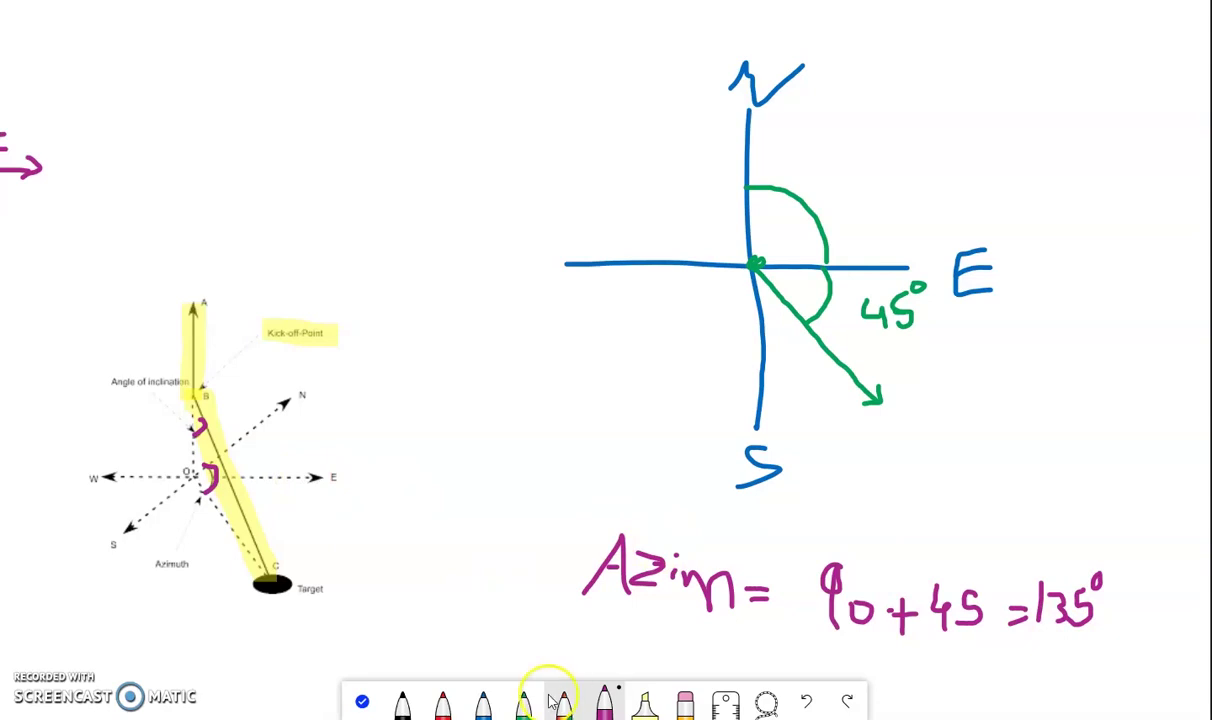
pyautogui.click(612, 705)
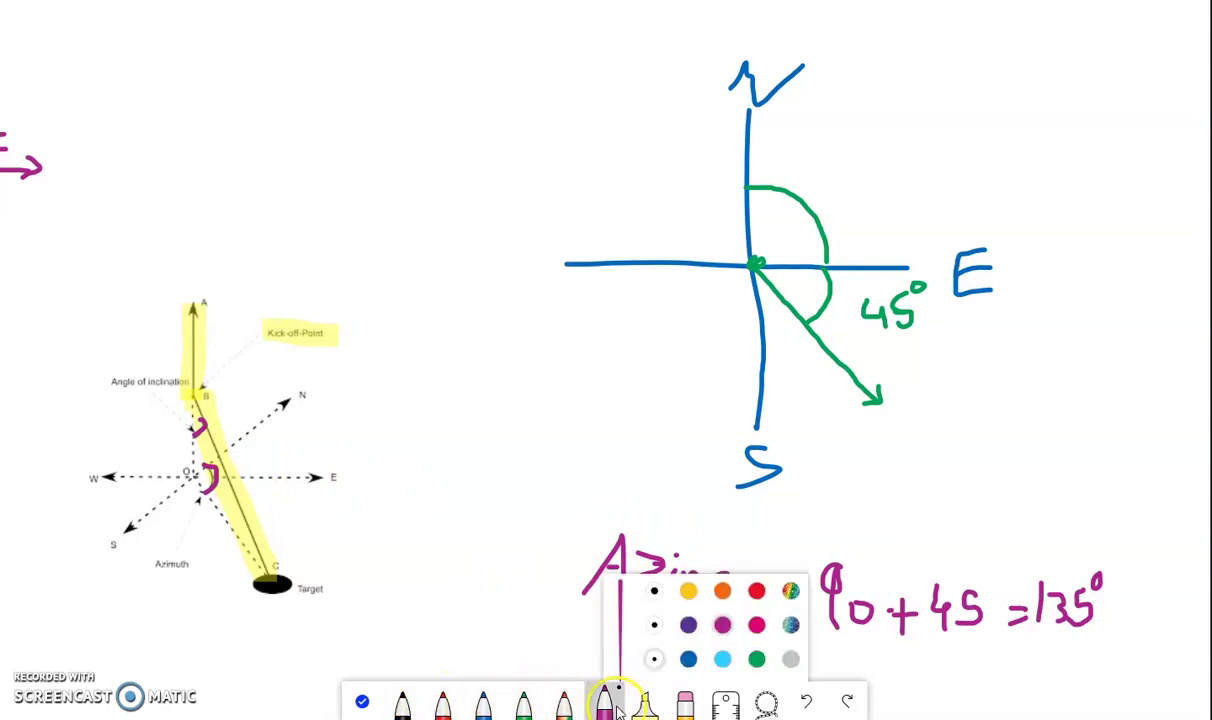
pyautogui.click(362, 702)
pyautogui.moveTo(298, 670); pyautogui.dragTo(289, 633)
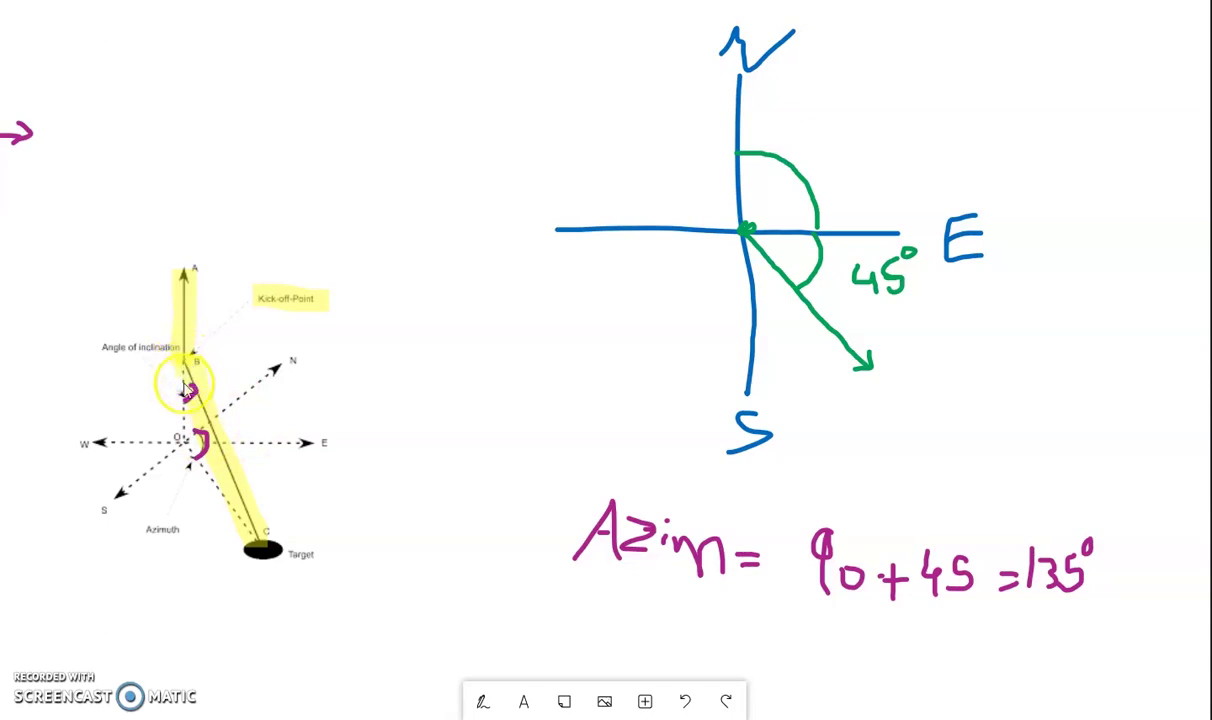
pyautogui.click(481, 700)
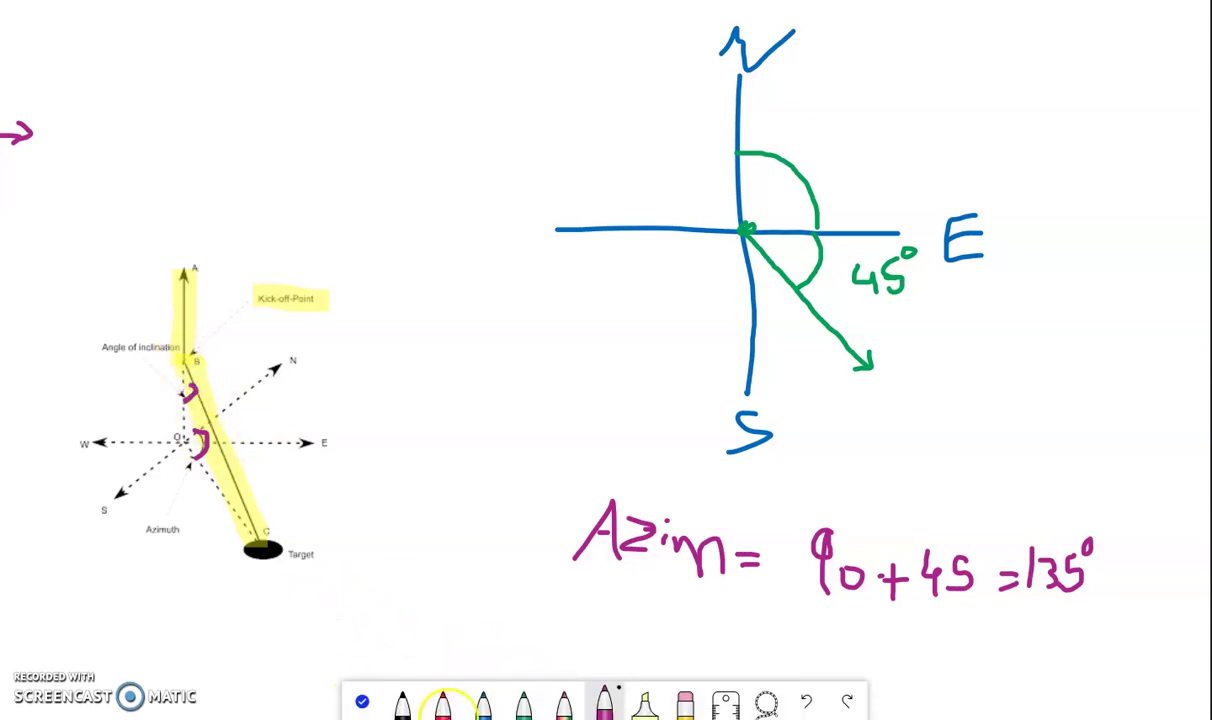
# - Mark kick-off point B on the well deviation diagram with a red dot
pyautogui.click(446, 705)
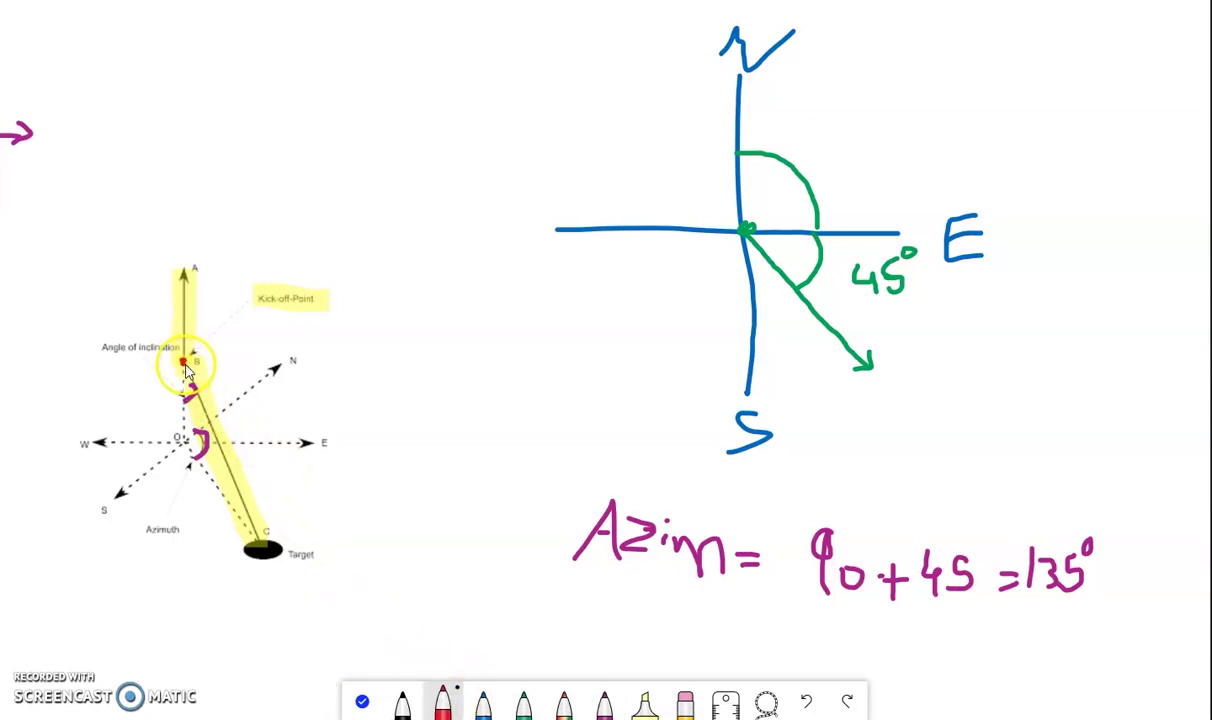
pyautogui.click(443, 700)
pyautogui.click(363, 703)
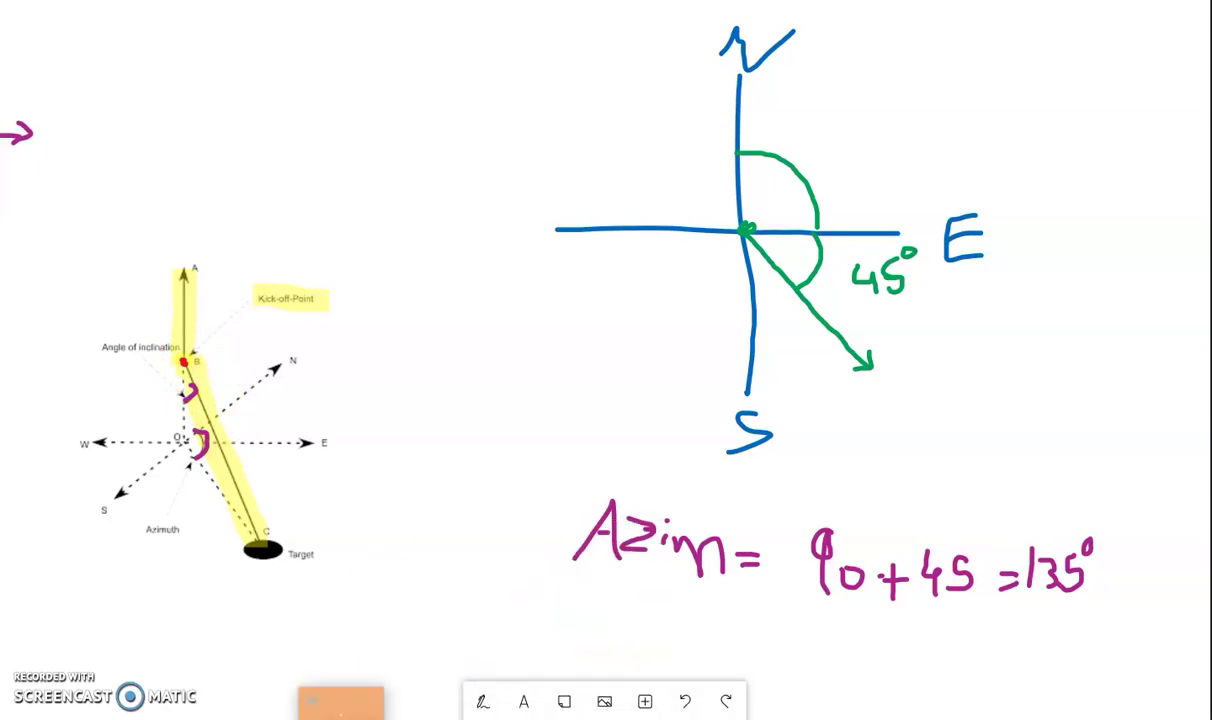
# - Switch to Petrel and examine the bu3 row of the WELL HEADS file for its coordinates, KB and TVD
pyautogui.click(216, 650)
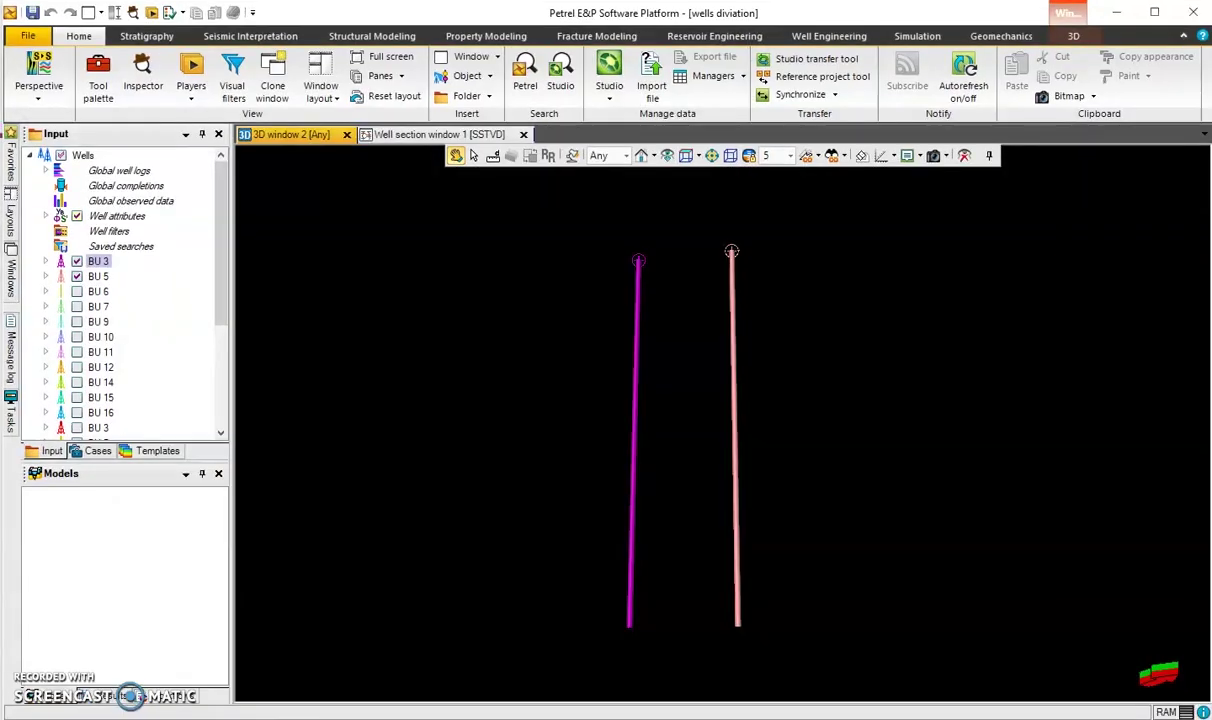
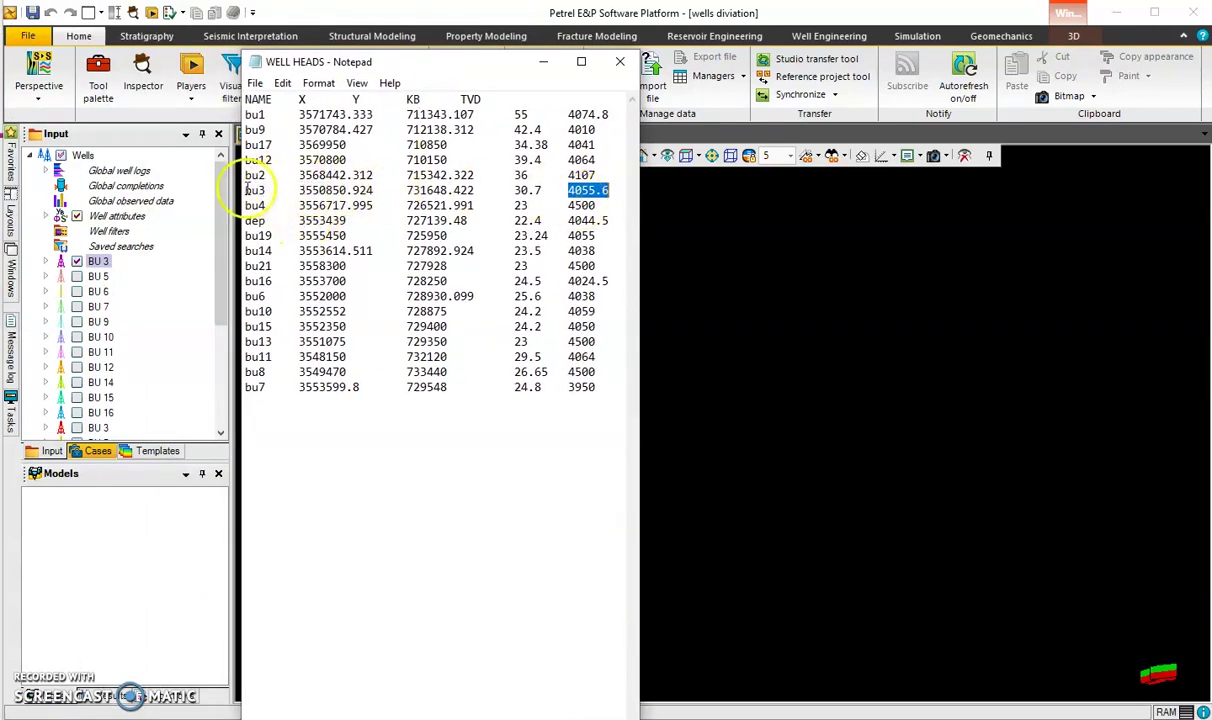
pyautogui.moveTo(252, 189); pyautogui.dragTo(481, 191)
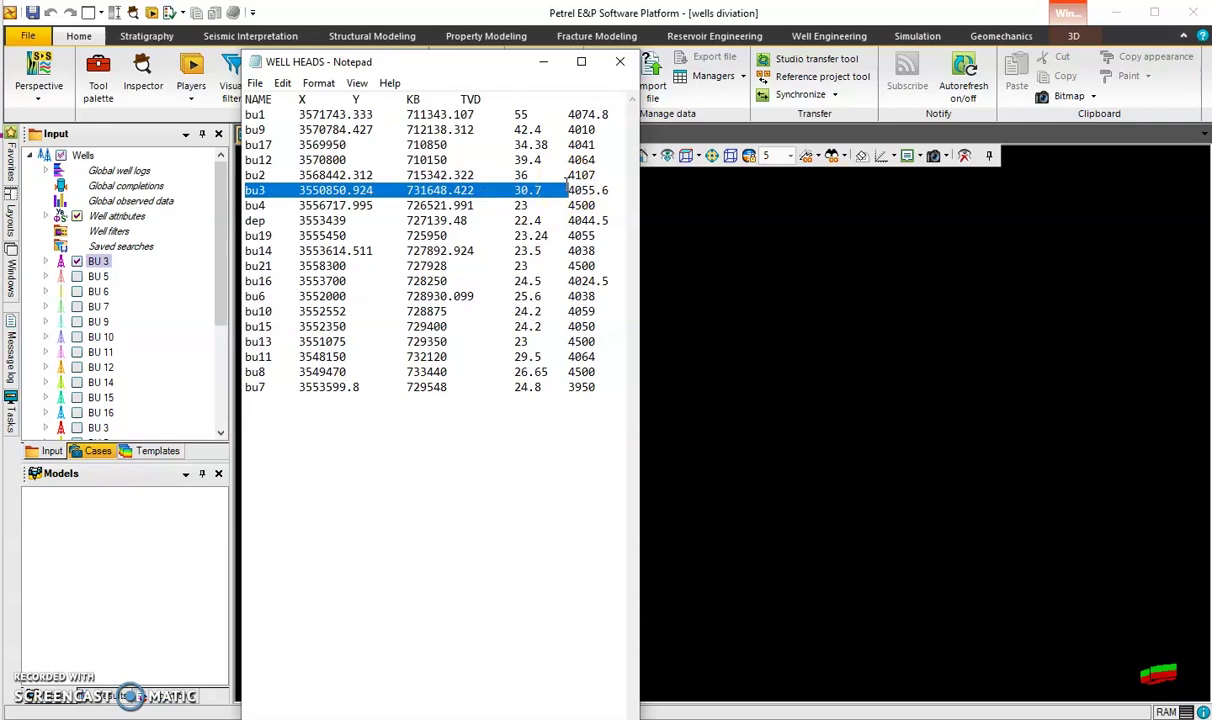
pyautogui.click(660, 175)
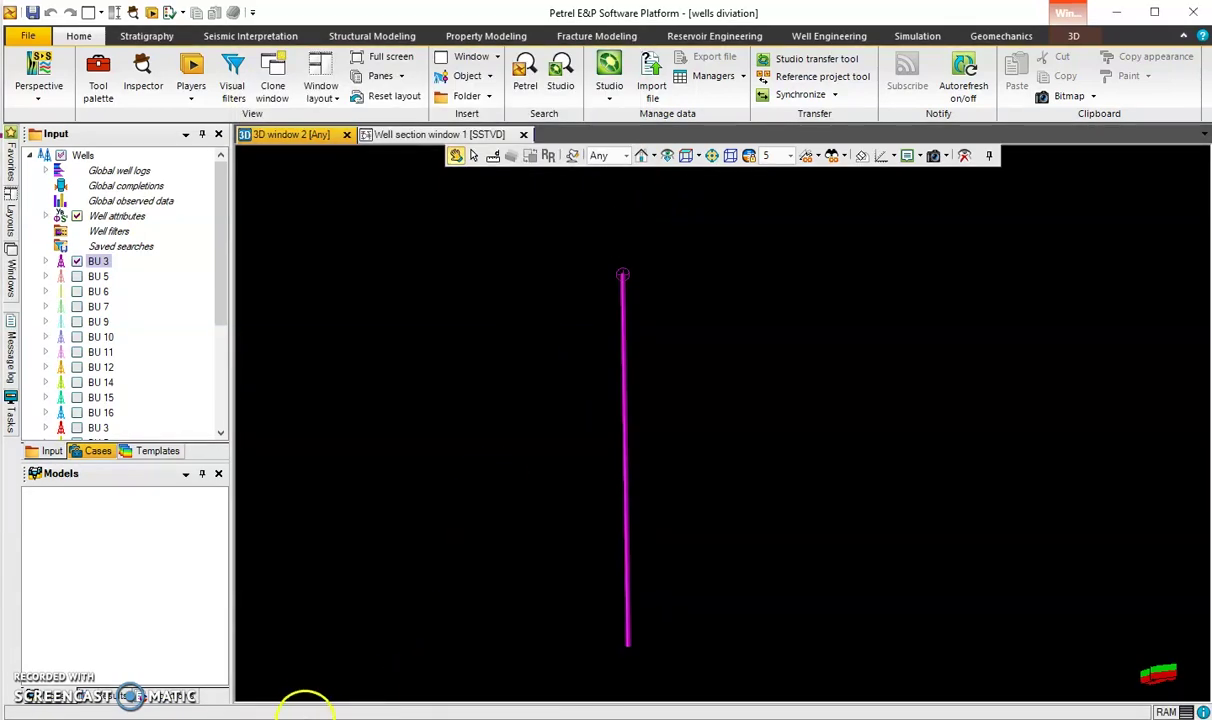
# - Back on the whiteboard, draw a red vertical well in the blank area beside the Z–E sketch and label its base 4055.6
pyautogui.hotkey('alt', 'Tab')
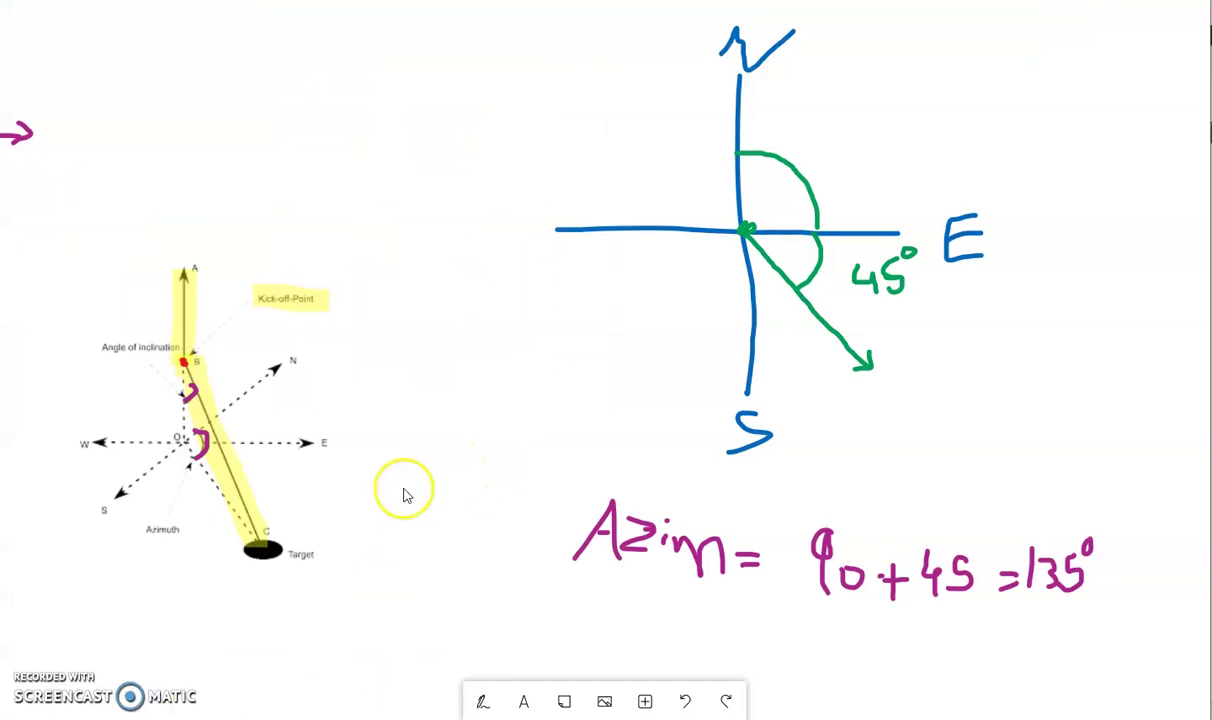
pyautogui.moveTo(465, 652)
pyautogui.mouseDown()
pyautogui.moveTo(549, 595)
pyautogui.moveTo(832, 630)
pyautogui.mouseUp()
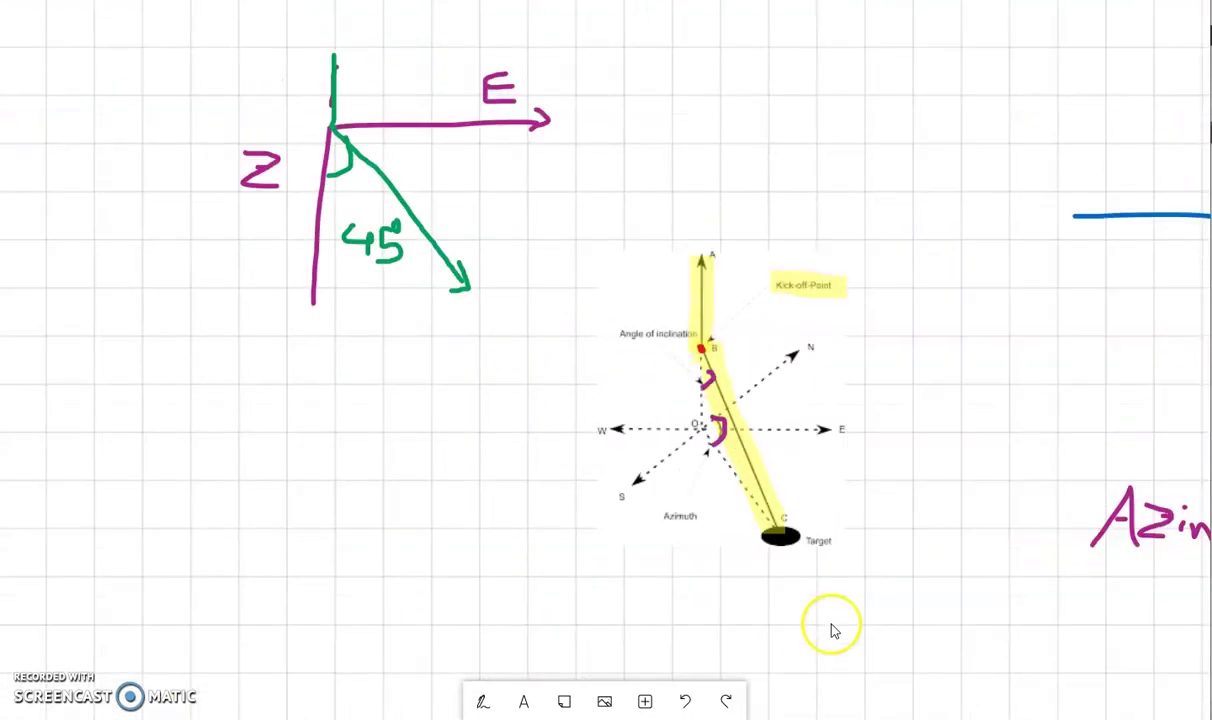
pyautogui.moveTo(449, 468)
pyautogui.mouseDown()
pyautogui.moveTo(463, 565)
pyautogui.moveTo(455, 610)
pyautogui.mouseUp()
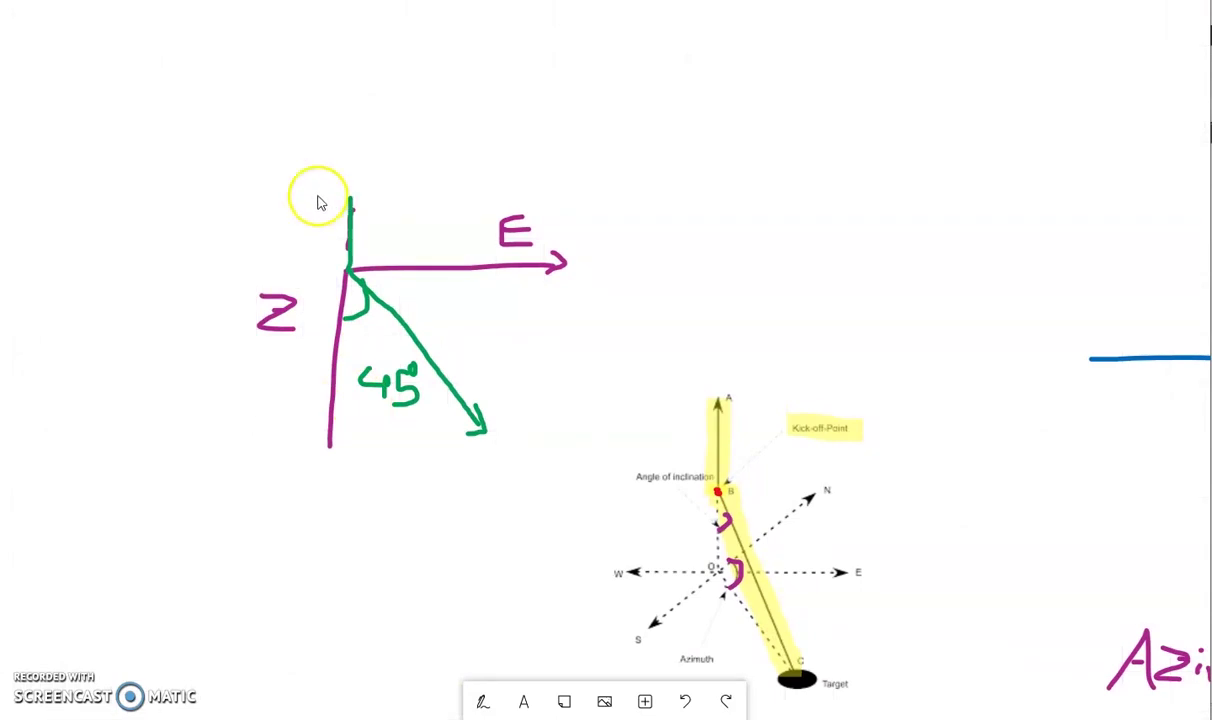
pyautogui.moveTo(130, 476); pyautogui.dragTo(449, 479)
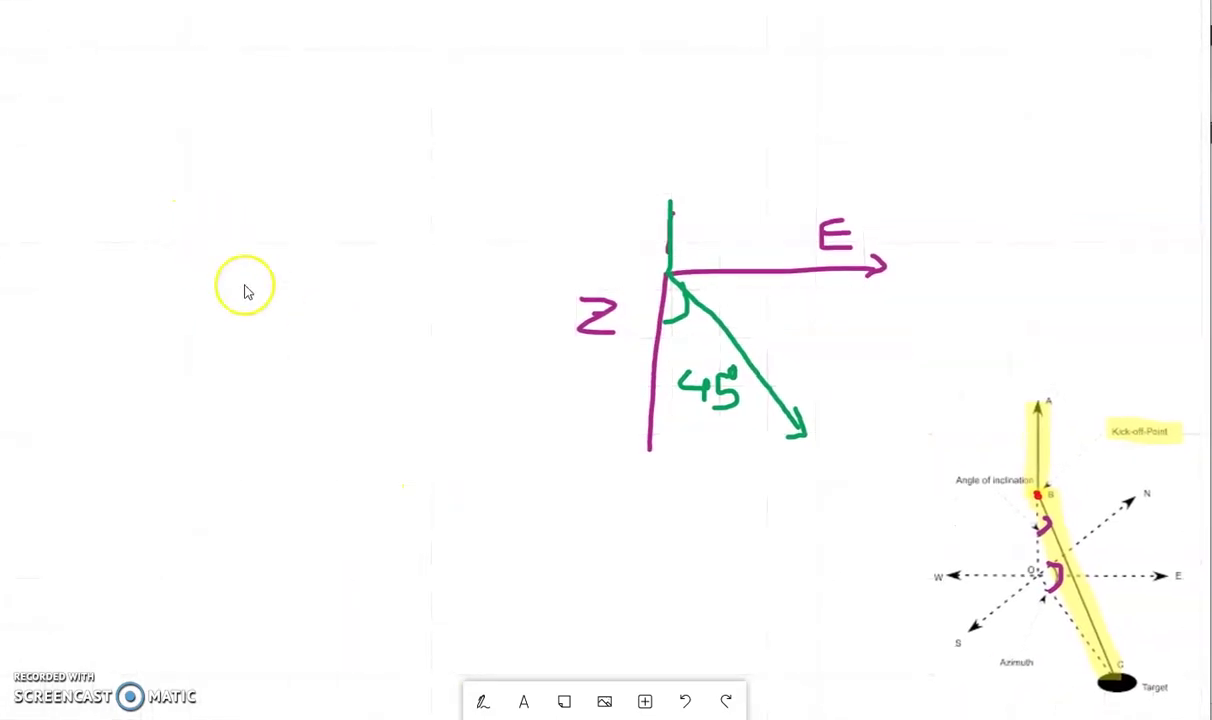
pyautogui.click(519, 706)
pyautogui.click(484, 700)
pyautogui.moveTo(258, 165)
pyautogui.mouseDown()
pyautogui.moveTo(255, 428)
pyautogui.moveTo(233, 422)
pyautogui.mouseUp()
pyautogui.moveTo(107, 398)
pyautogui.mouseDown()
pyautogui.moveTo(129, 430)
pyautogui.moveTo(192, 407)
pyautogui.moveTo(182, 428)
pyautogui.mouseUp()
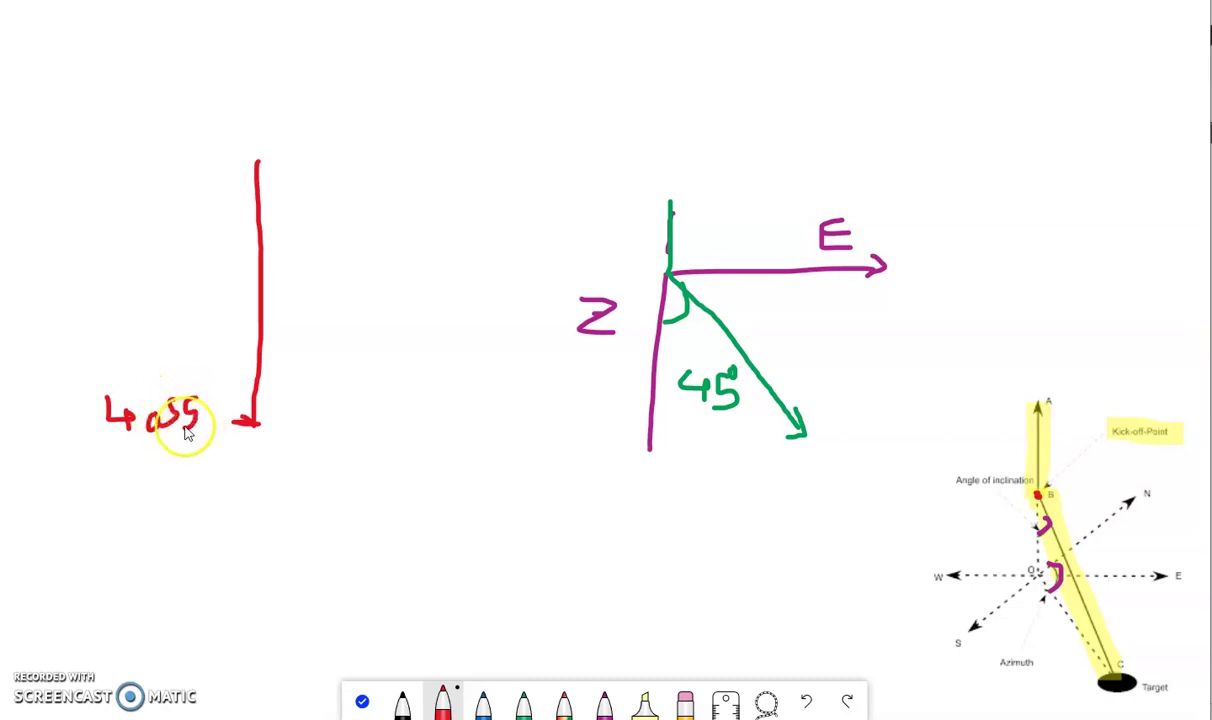
pyautogui.moveTo(227, 393); pyautogui.dragTo(211, 427)
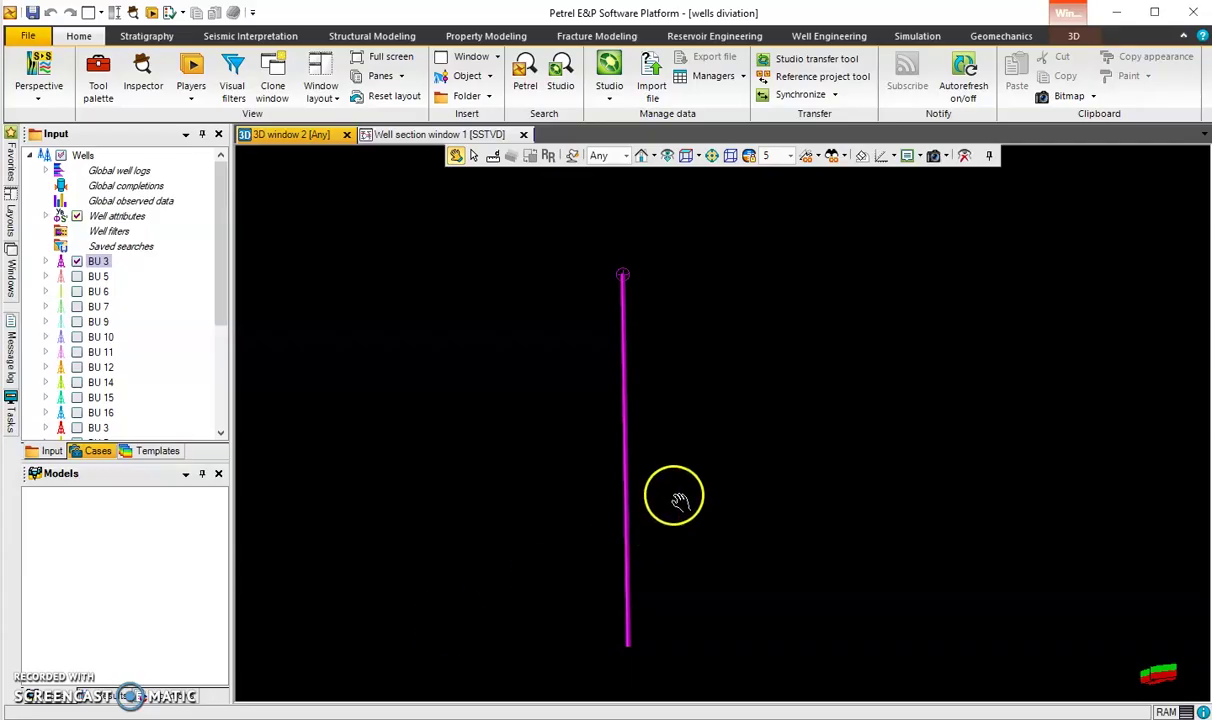
# - Switch to Petrel and inspect the BU 3 well path from different angles in the 3D view
pyautogui.moveTo(676, 500); pyautogui.dragTo(809, 471)
pyautogui.moveTo(736, 479); pyautogui.dragTo(712, 489)
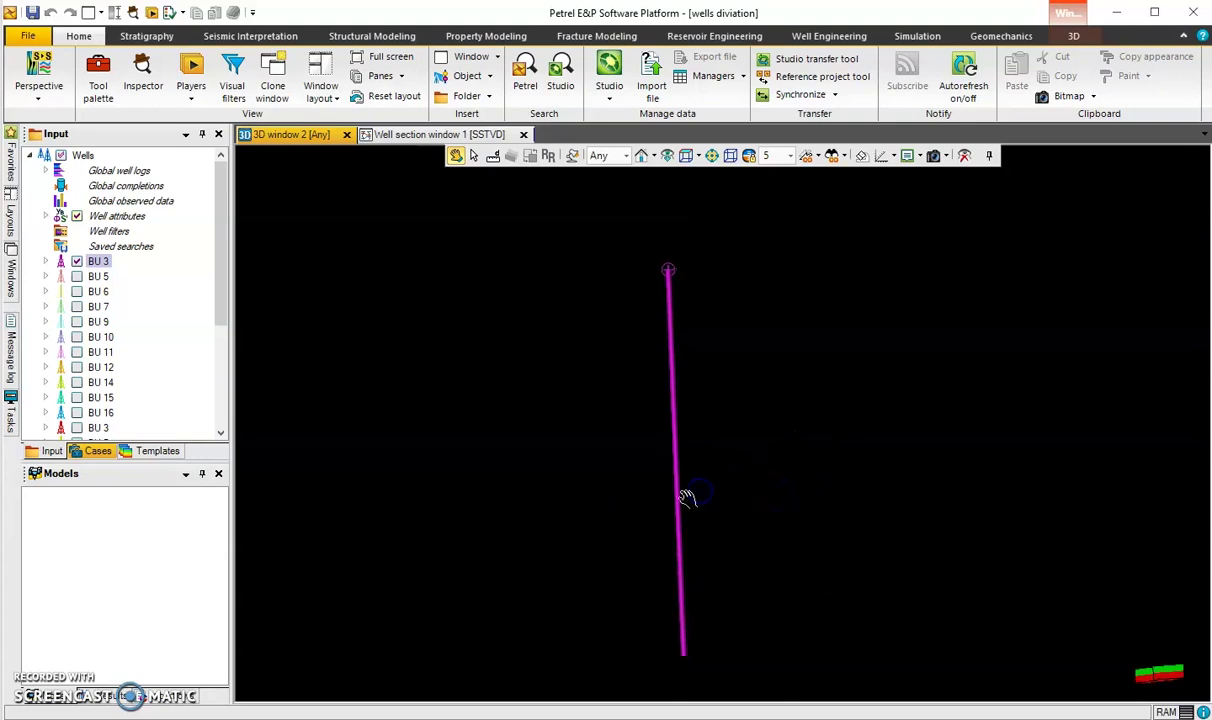
pyautogui.click(1116, 12)
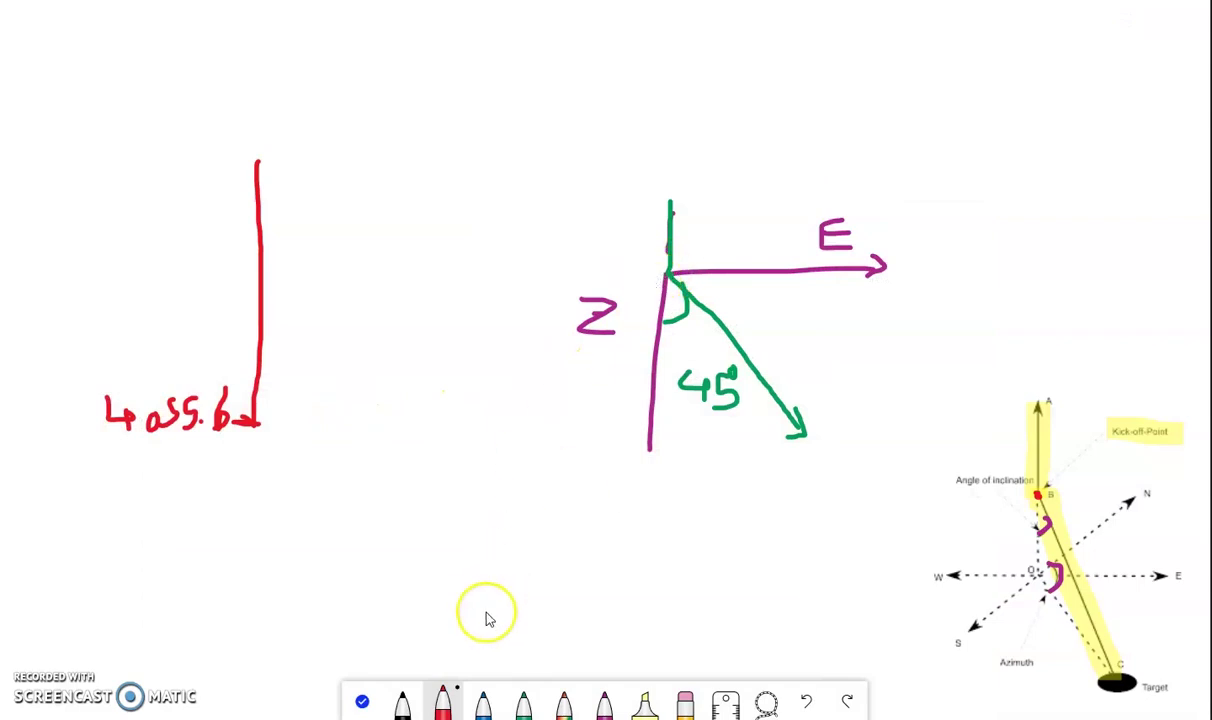
# - Mark the bend of the deviated well in the Z–E sketch with a blue dot and label it 3000
pyautogui.click(483, 700)
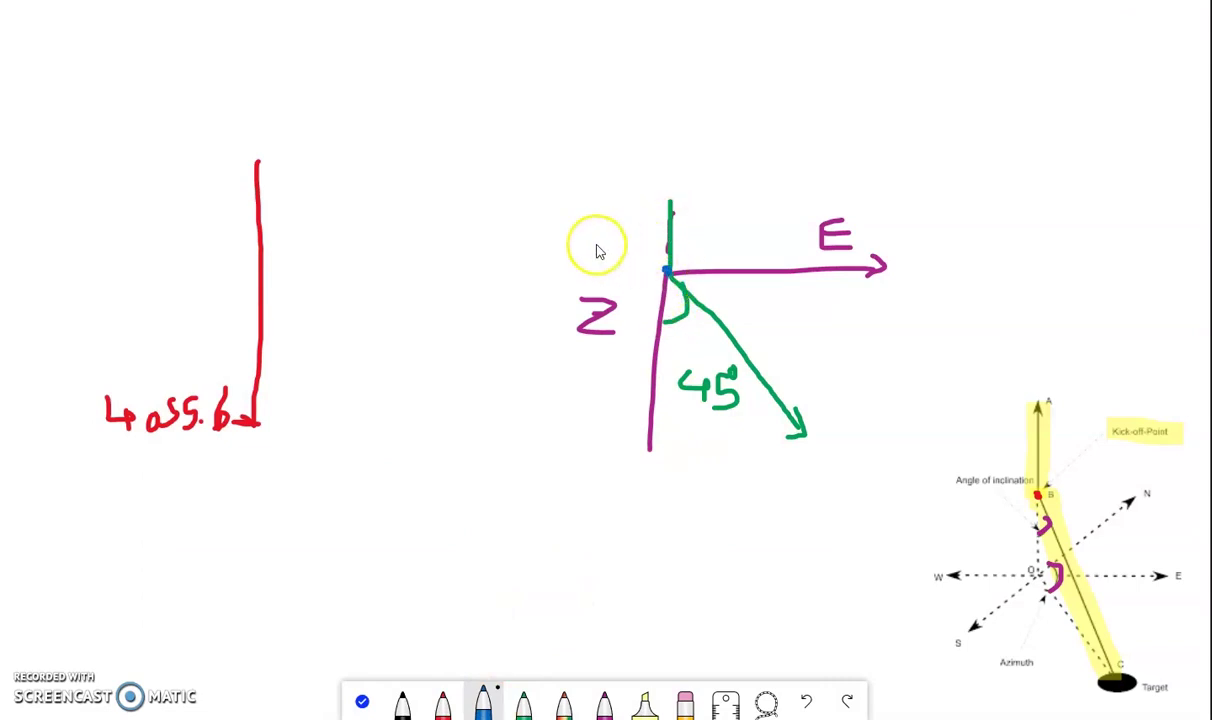
pyautogui.moveTo(491, 236)
pyautogui.mouseDown()
pyautogui.moveTo(506, 268)
pyautogui.moveTo(545, 245)
pyautogui.moveTo(538, 262)
pyautogui.moveTo(553, 242)
pyautogui.moveTo(567, 261)
pyautogui.moveTo(634, 245)
pyautogui.mouseUp()
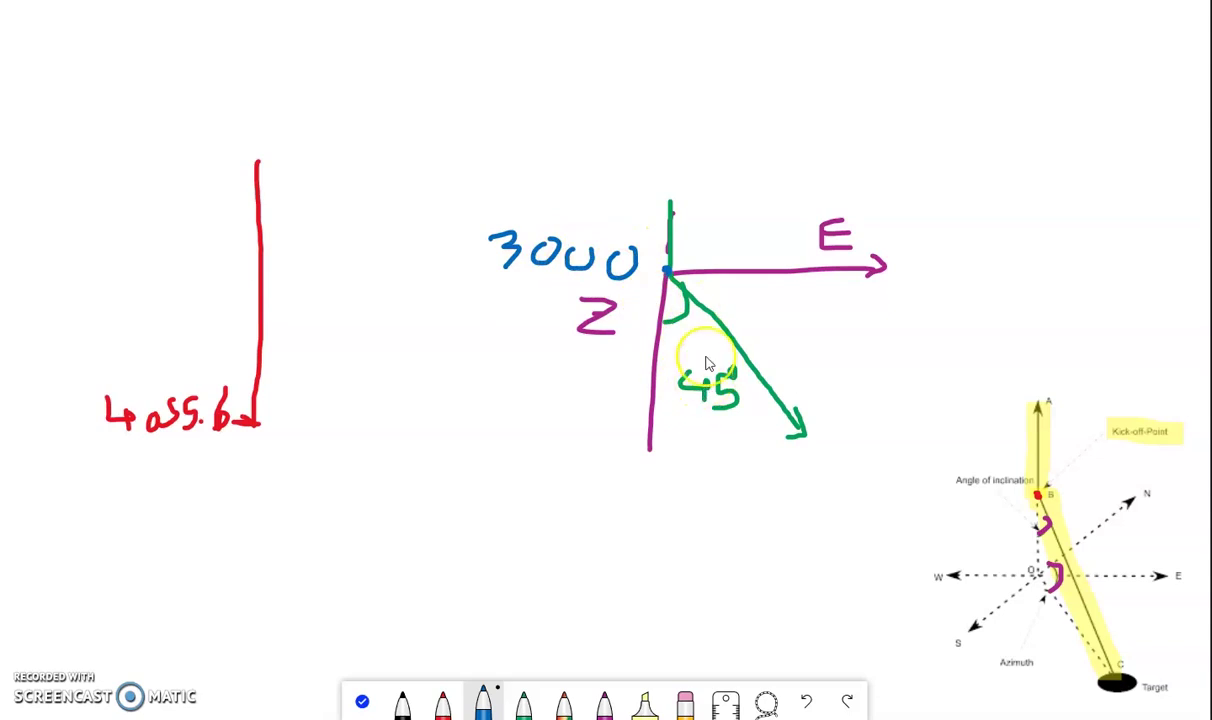
pyautogui.moveTo(728, 370); pyautogui.dragTo(733, 367)
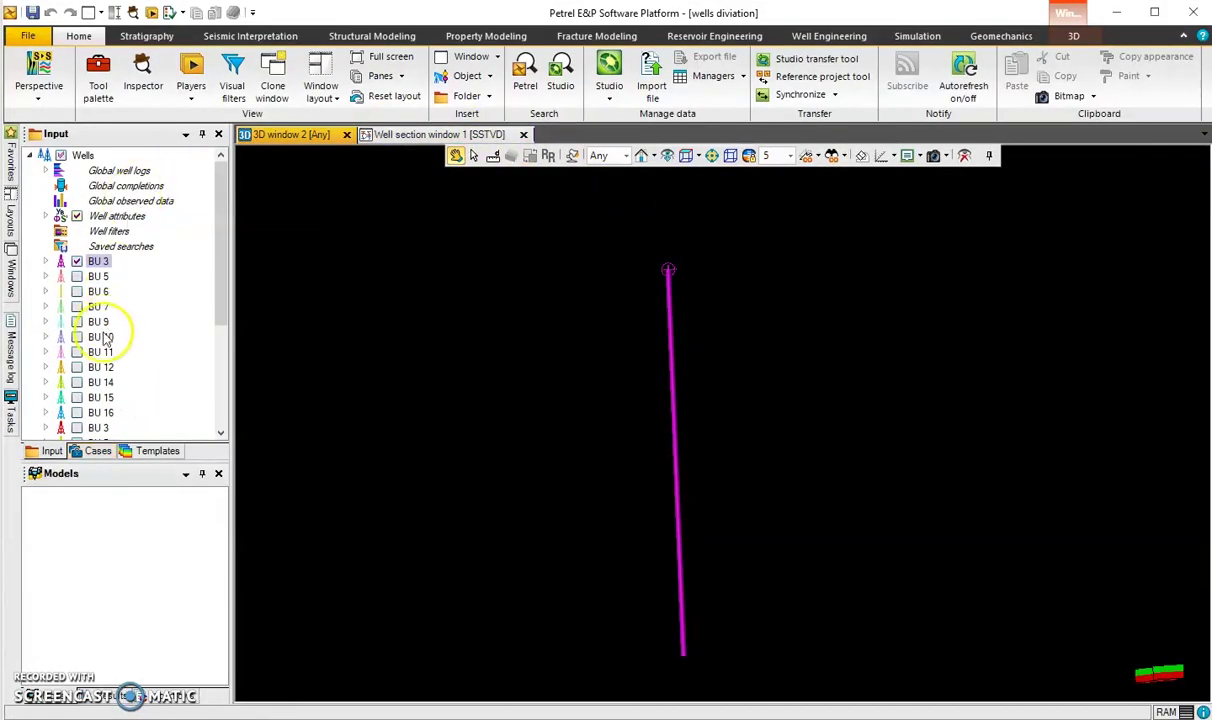
# - In Petrel, review which columns the MD, INCL, AZIM trajectory format requires when importing bu div 2 into BU 3, without importing
pyautogui.click(98, 263)
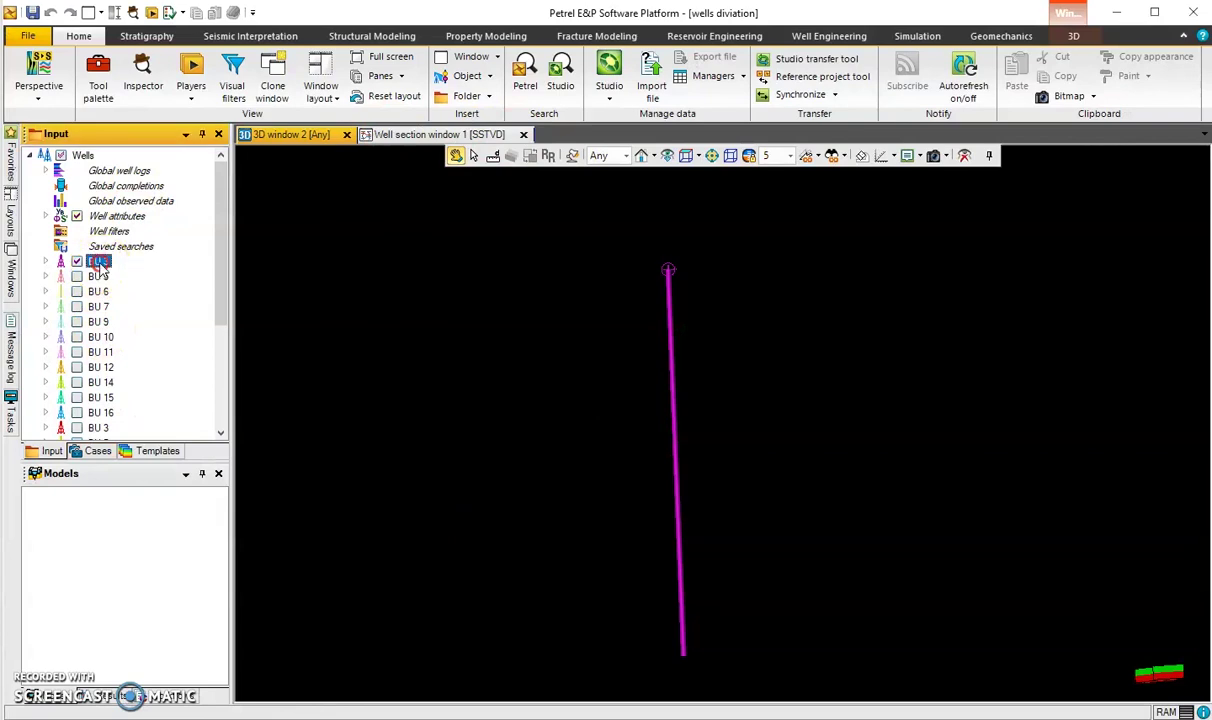
pyautogui.rightClick(100, 265)
pyautogui.click(170, 90)
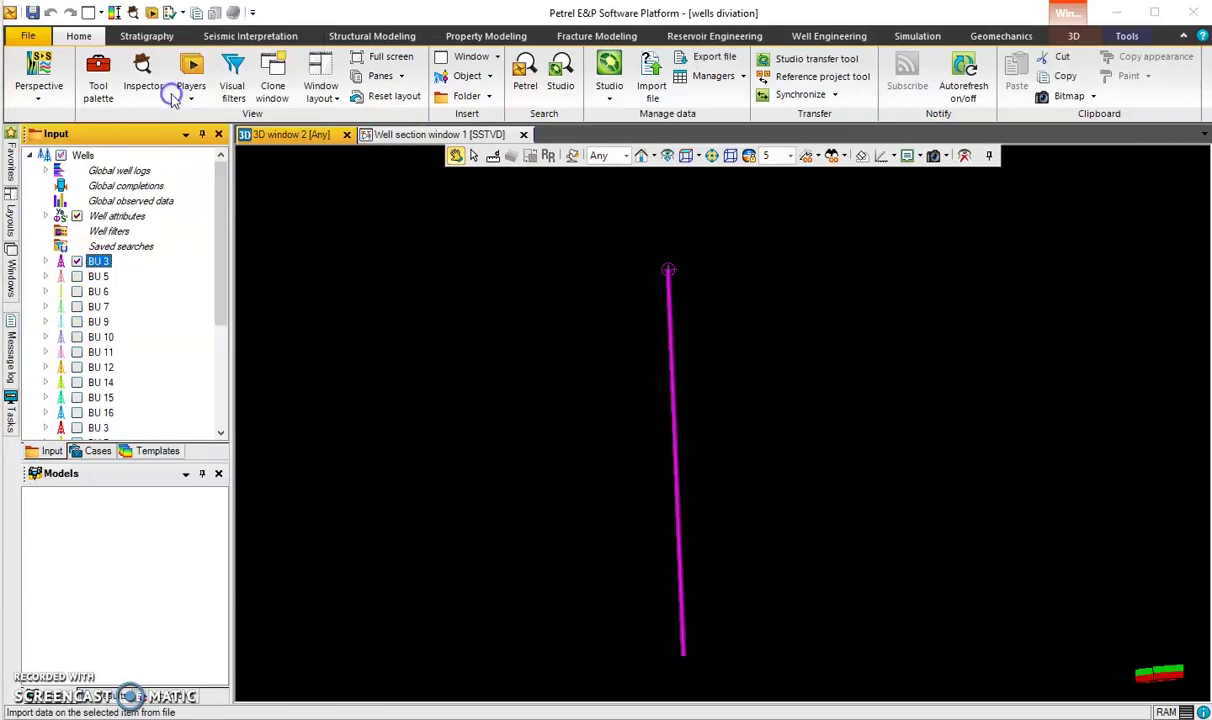
pyautogui.doubleClick(725, 231)
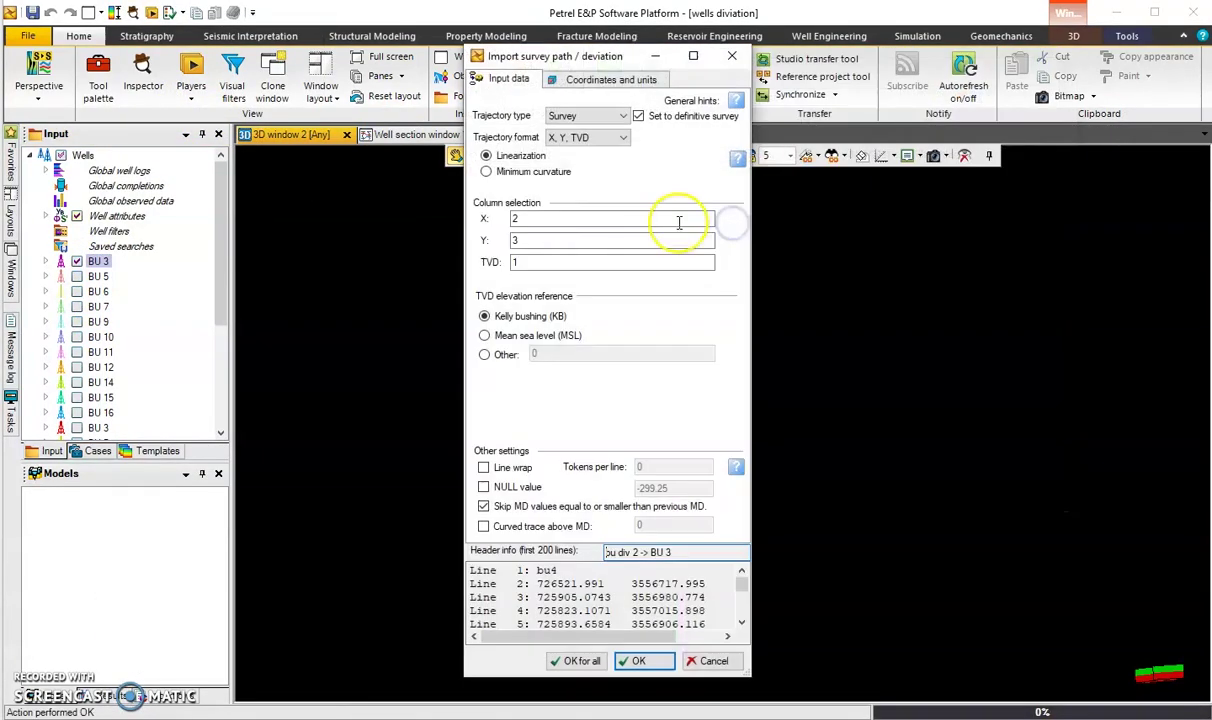
pyautogui.click(590, 137)
pyautogui.click(578, 161)
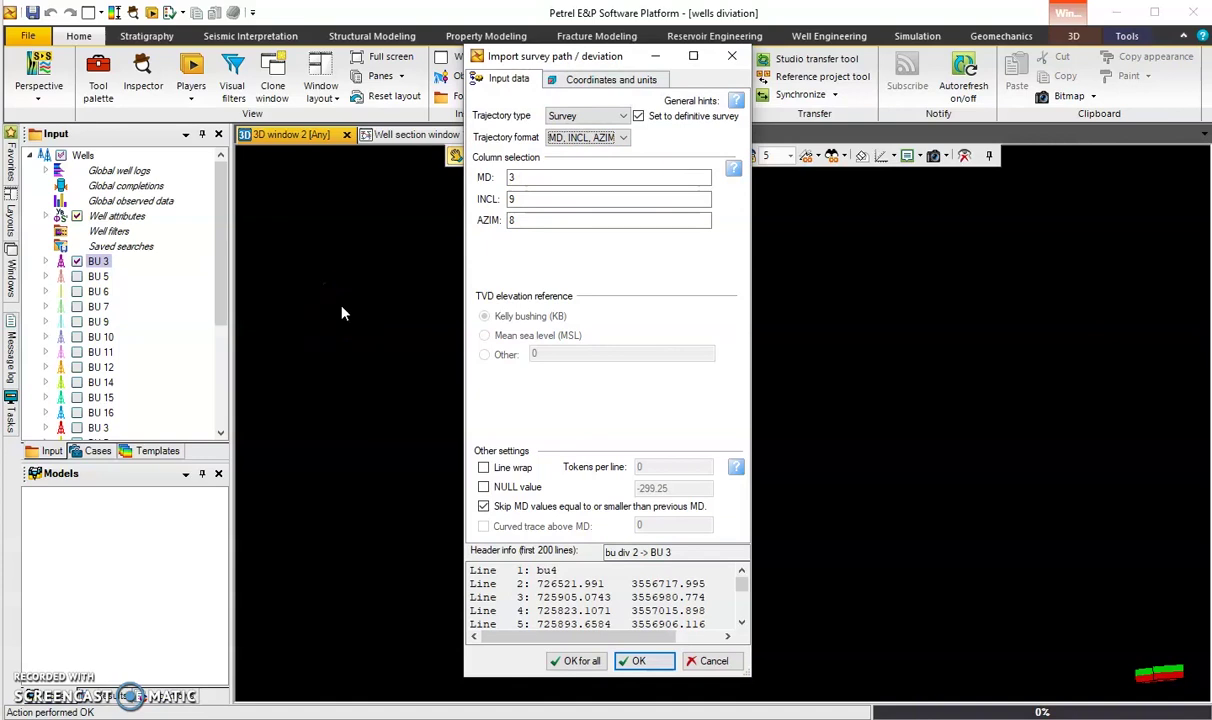
pyautogui.click(732, 56)
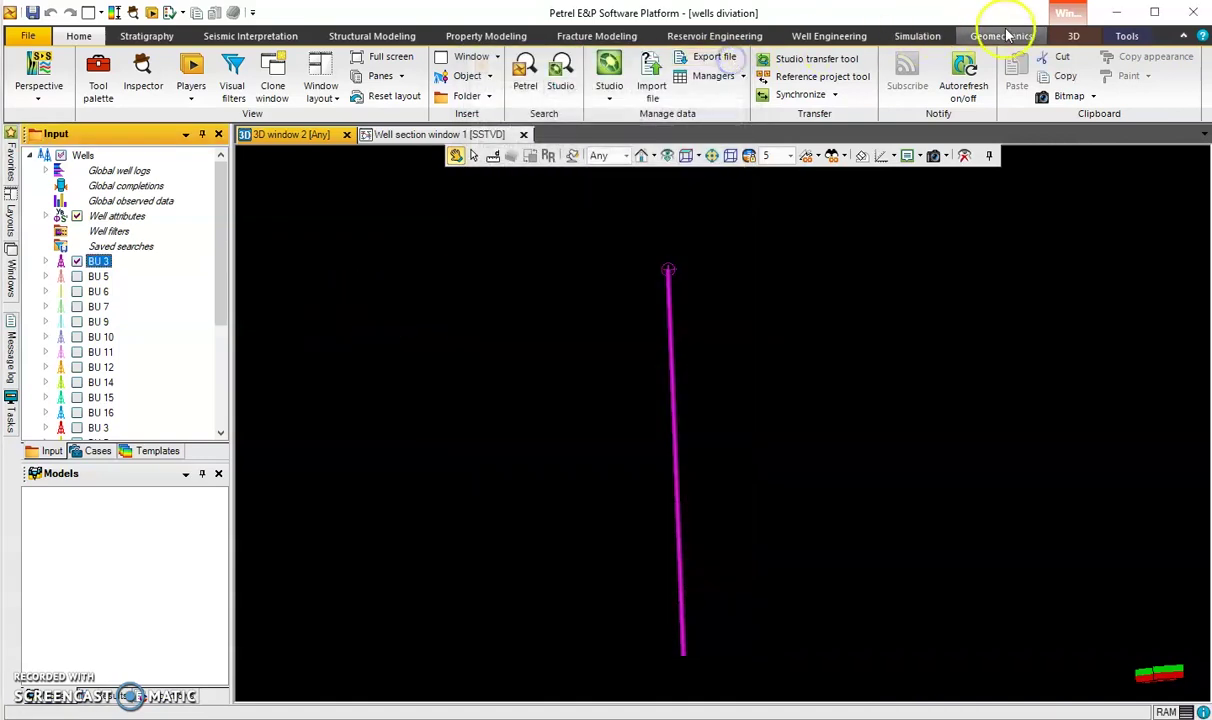
# - Return to the whiteboard and add a blue surface point labelled 0 above the deviated well
pyautogui.click(1121, 13)
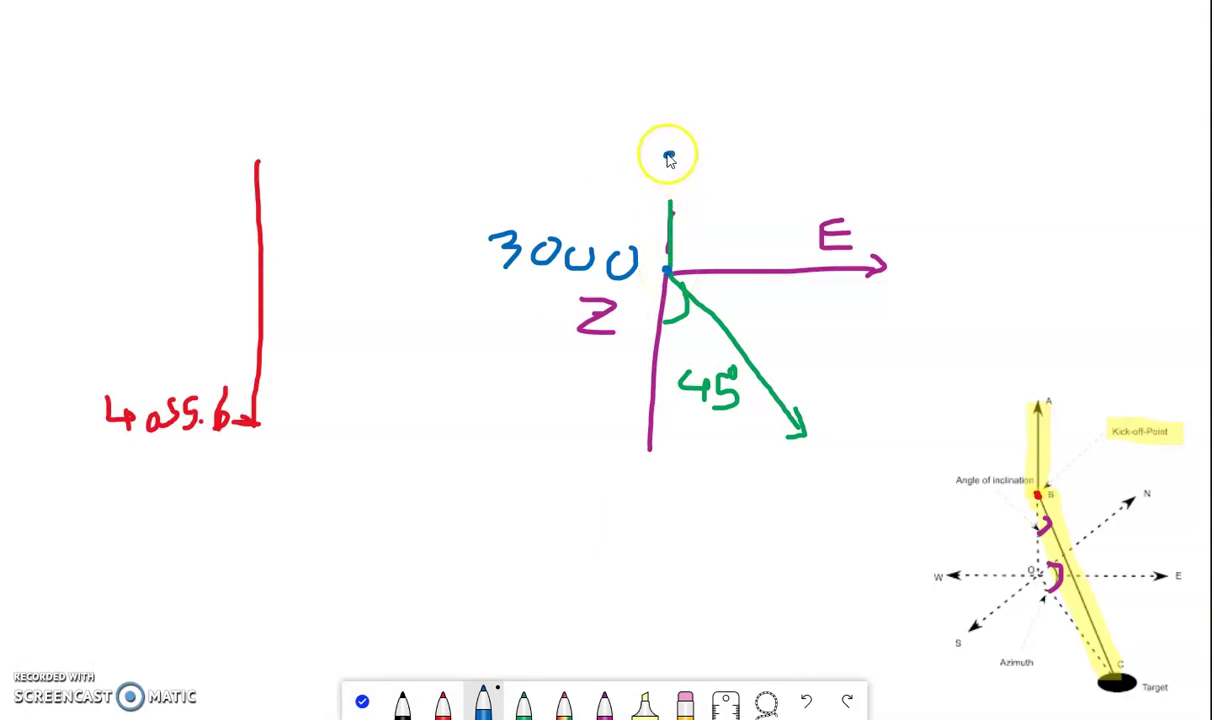
pyautogui.moveTo(598, 139); pyautogui.dragTo(601, 150)
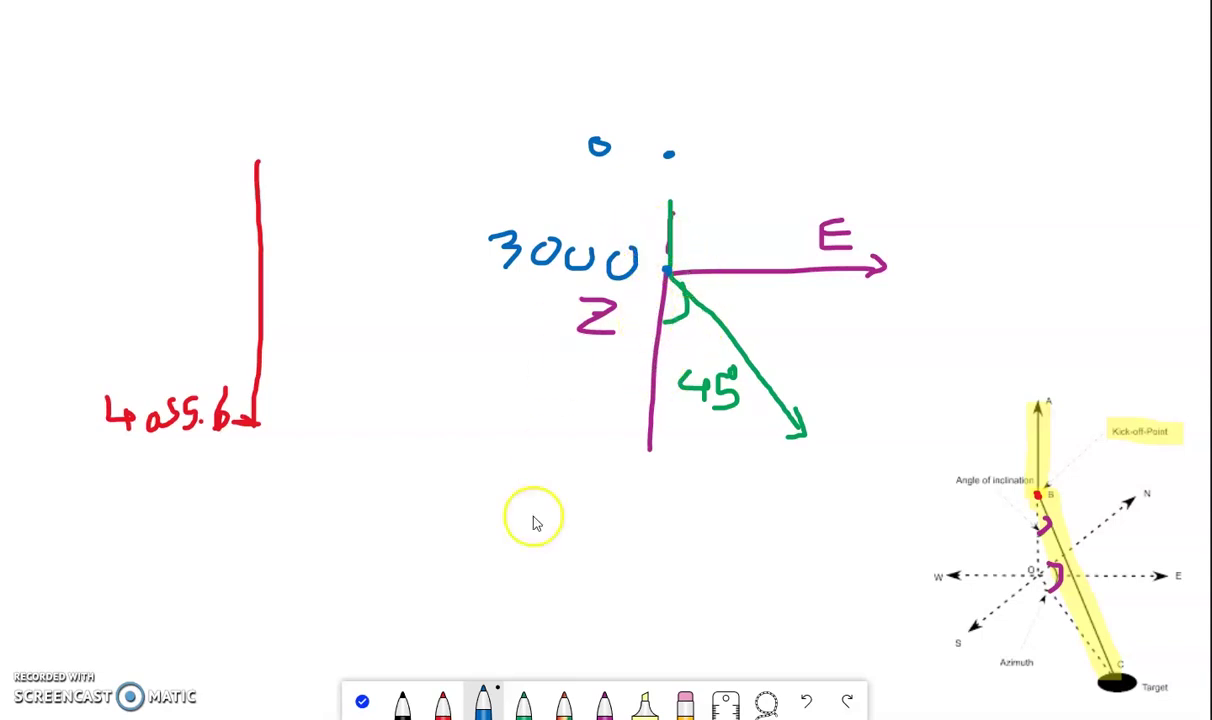
# - Open the diviation folder on the Desktop in File Explorer and delete the four files in it
pyautogui.moveTo(200, 678)
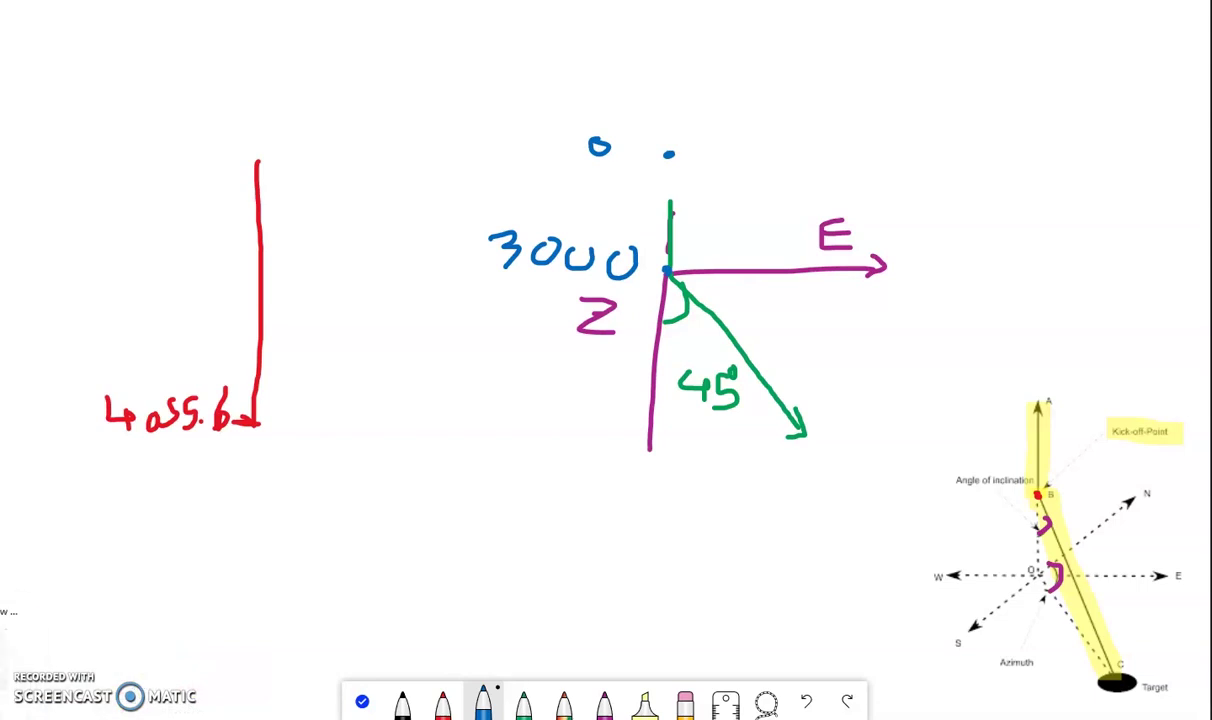
pyautogui.click(80, 714)
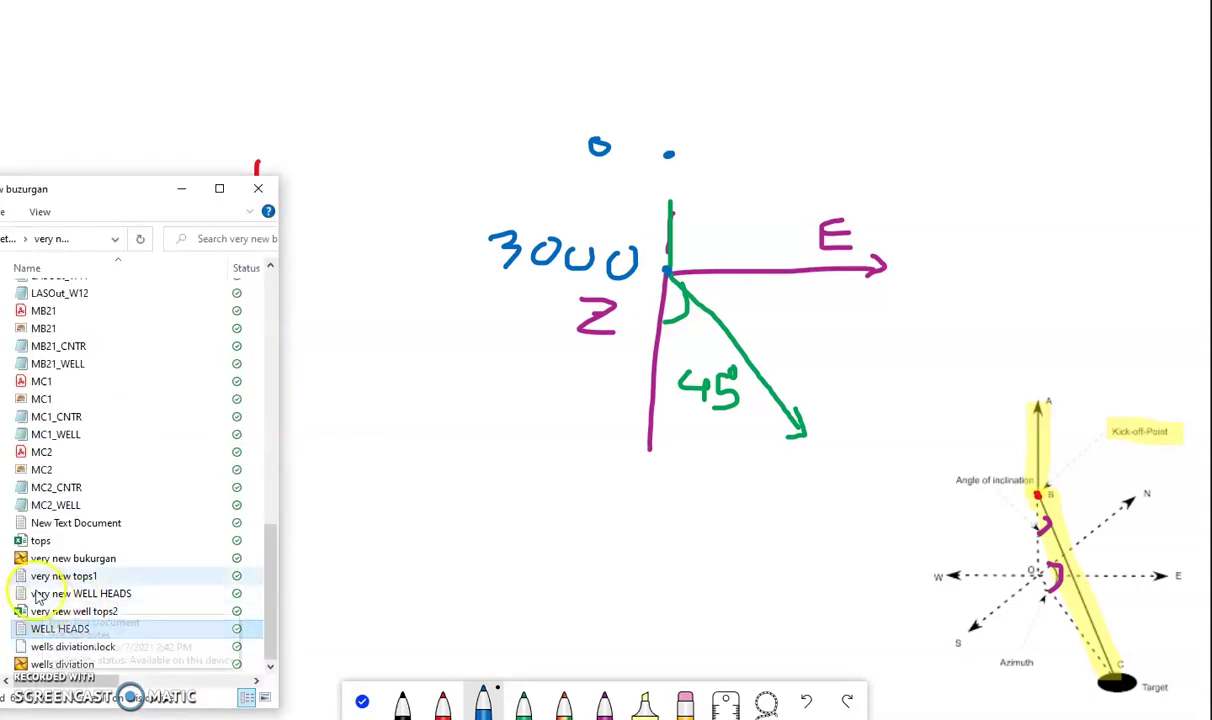
pyautogui.scroll(3, 126, 375)
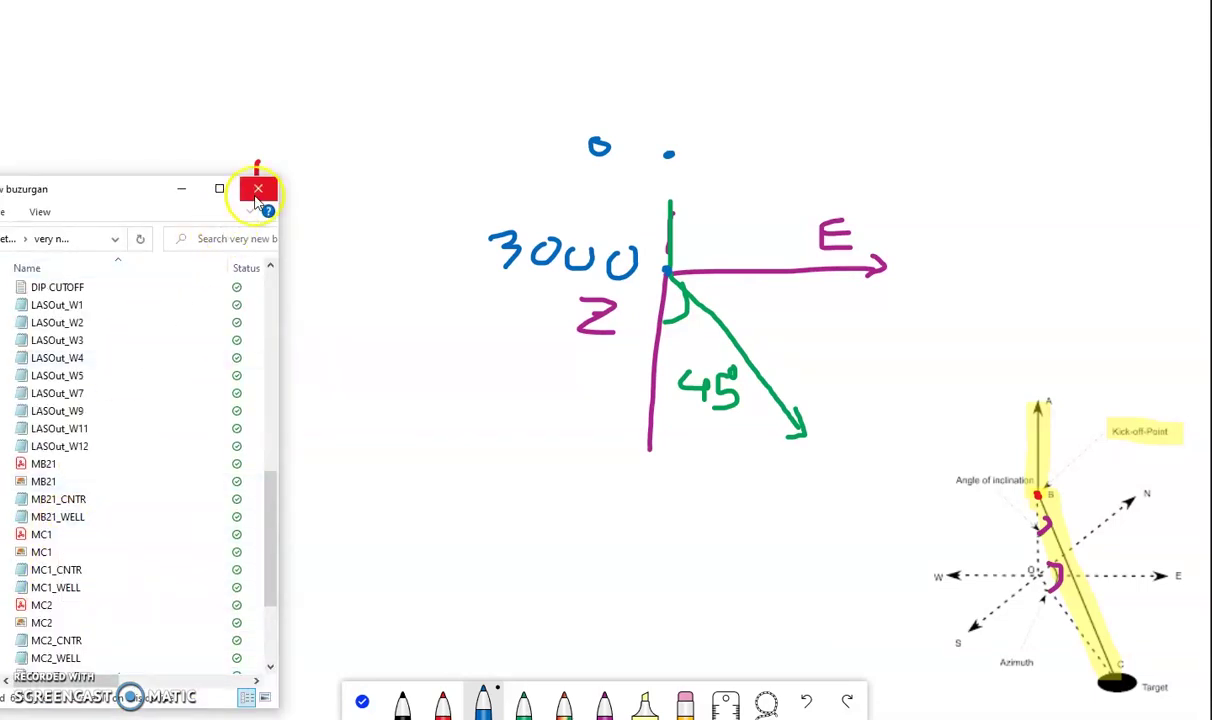
pyautogui.scroll(10, 60, 463)
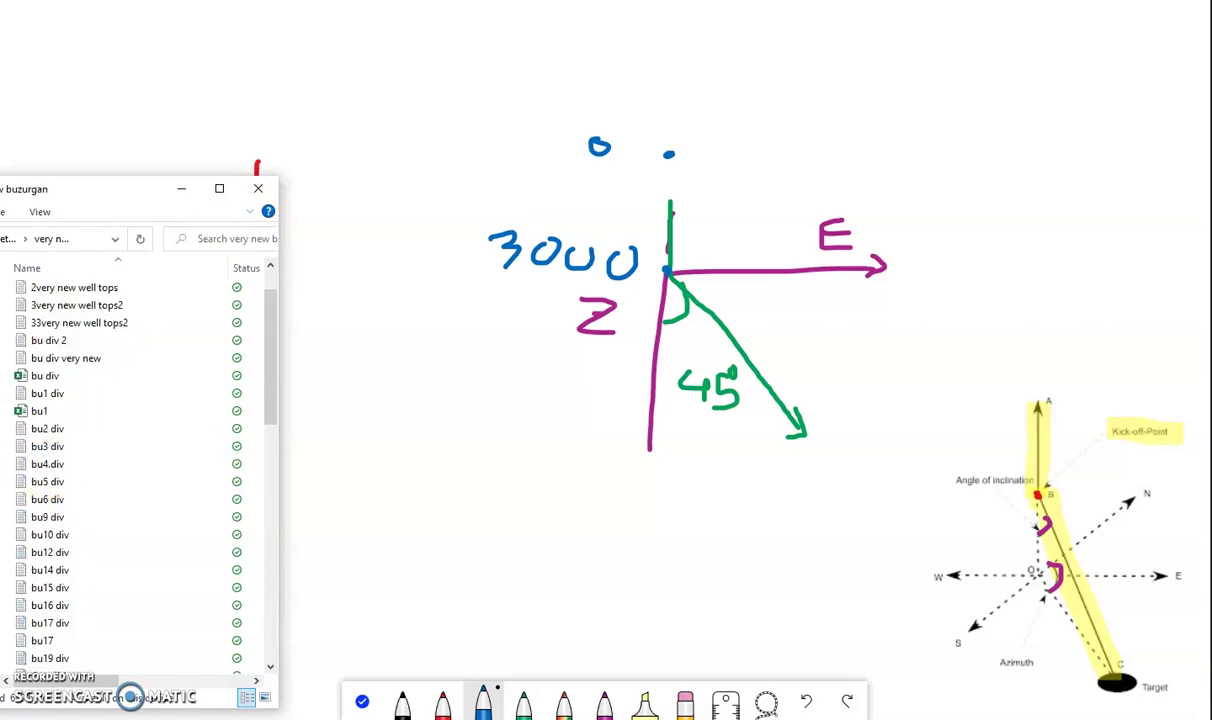
pyautogui.moveTo(81, 195); pyautogui.dragTo(311, 142)
pyautogui.click(170, 341)
pyautogui.click(172, 325)
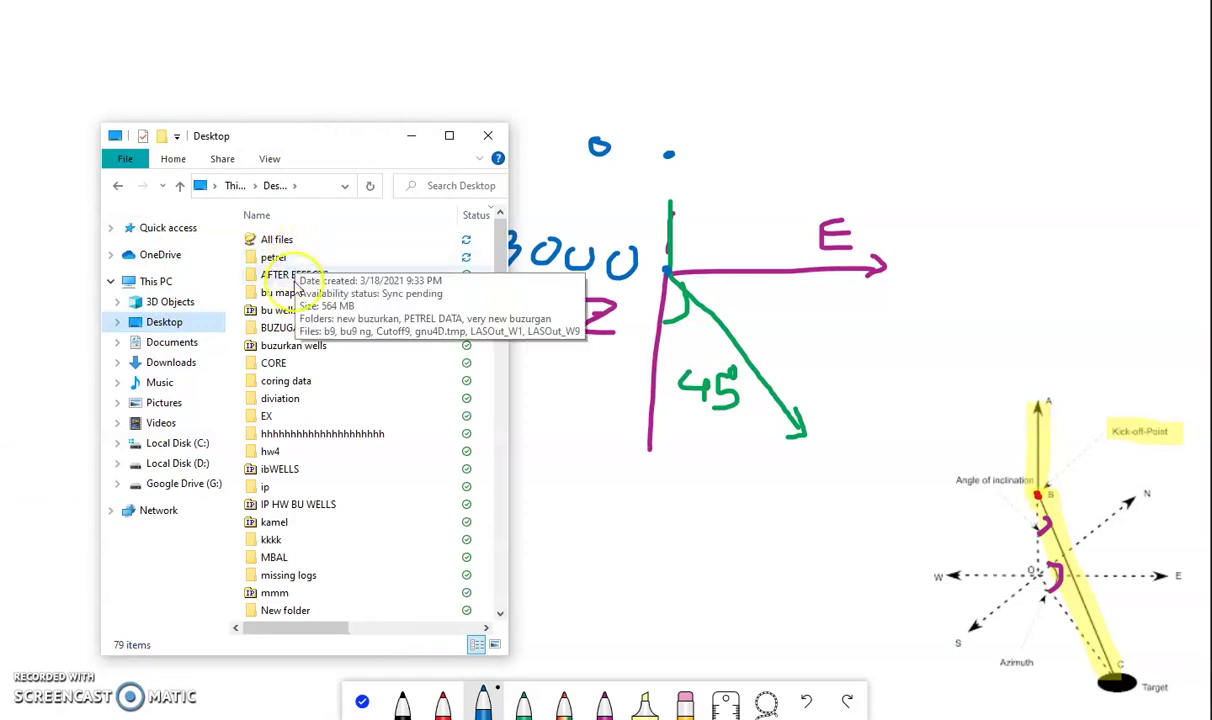
pyautogui.scroll(-5, 310, 340)
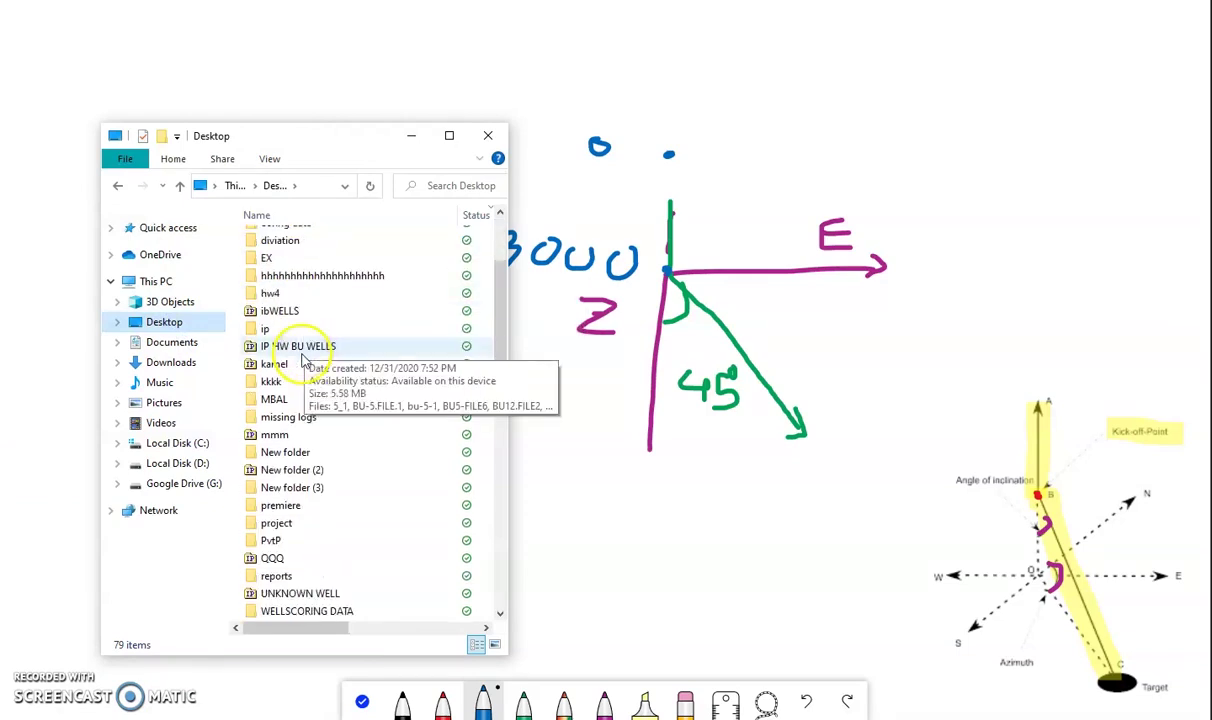
pyautogui.scroll(5, 305, 430)
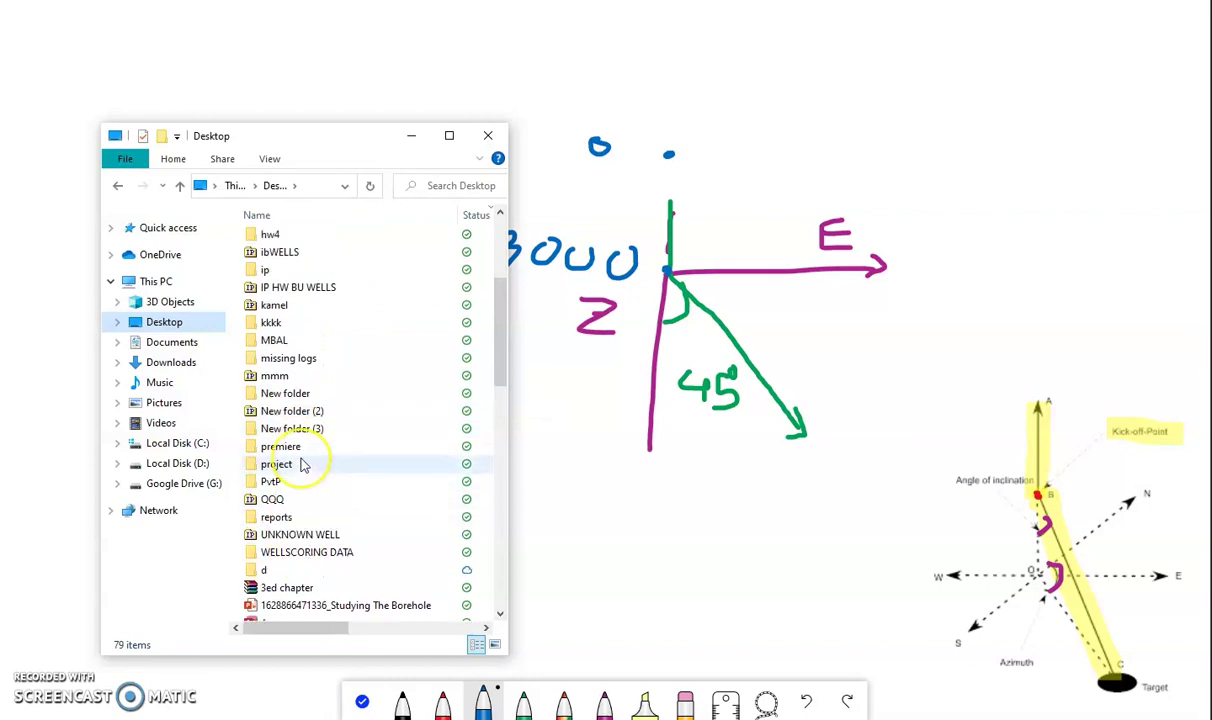
pyautogui.scroll(-2, 305, 420)
pyautogui.scroll(2, 290, 385)
pyautogui.doubleClick(289, 398)
pyautogui.moveTo(290, 311); pyautogui.dragTo(298, 244)
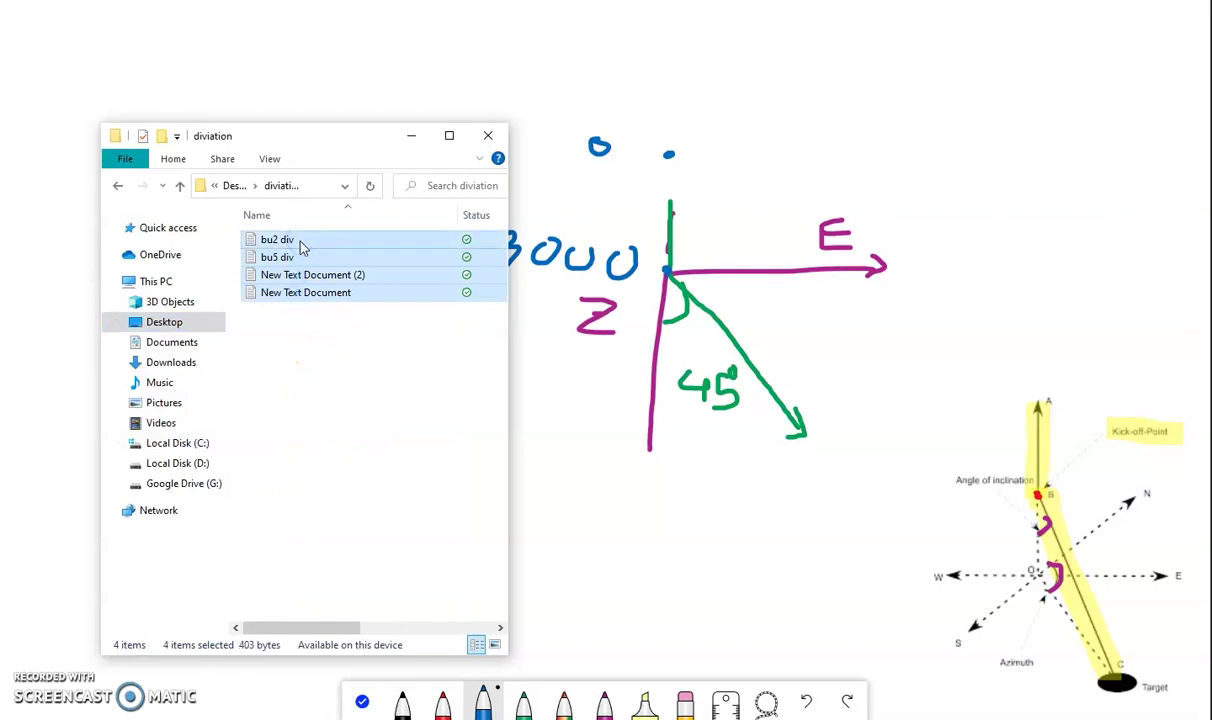
pyautogui.press('Delete')
# - Create a text document with the default name in the empty diviation folder and open it
pyautogui.rightClick(283, 250)
pyautogui.moveTo(367, 555)
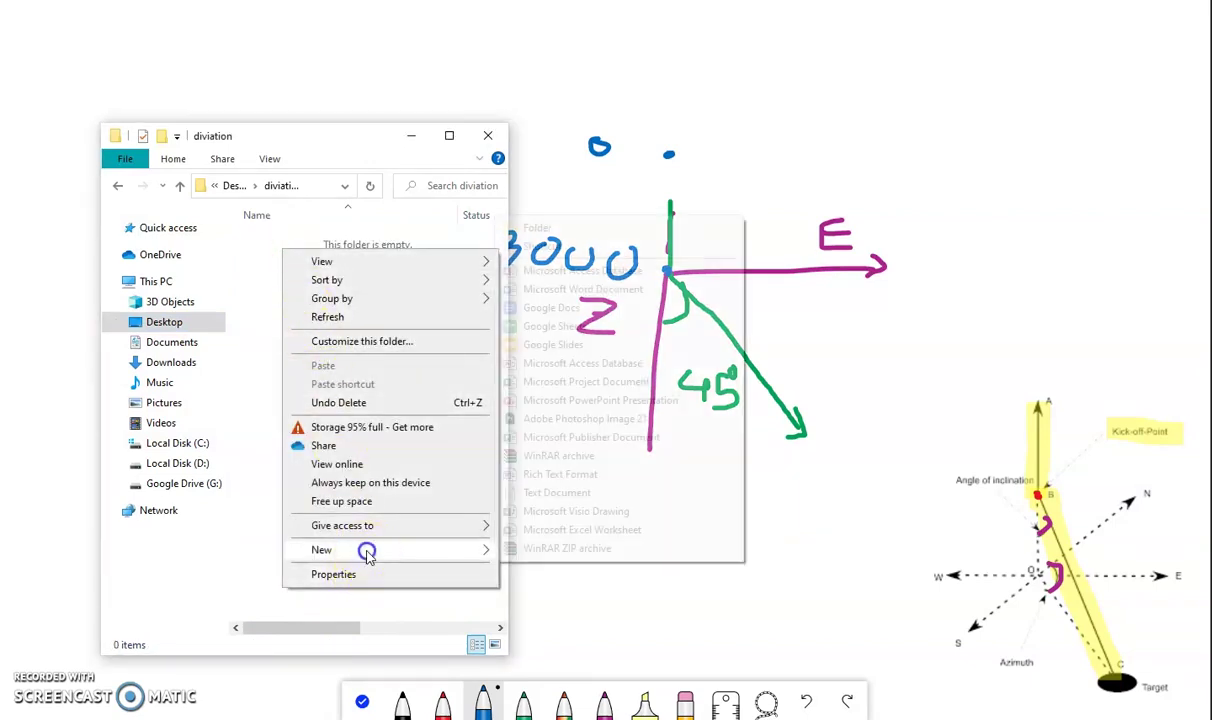
pyautogui.click(555, 493)
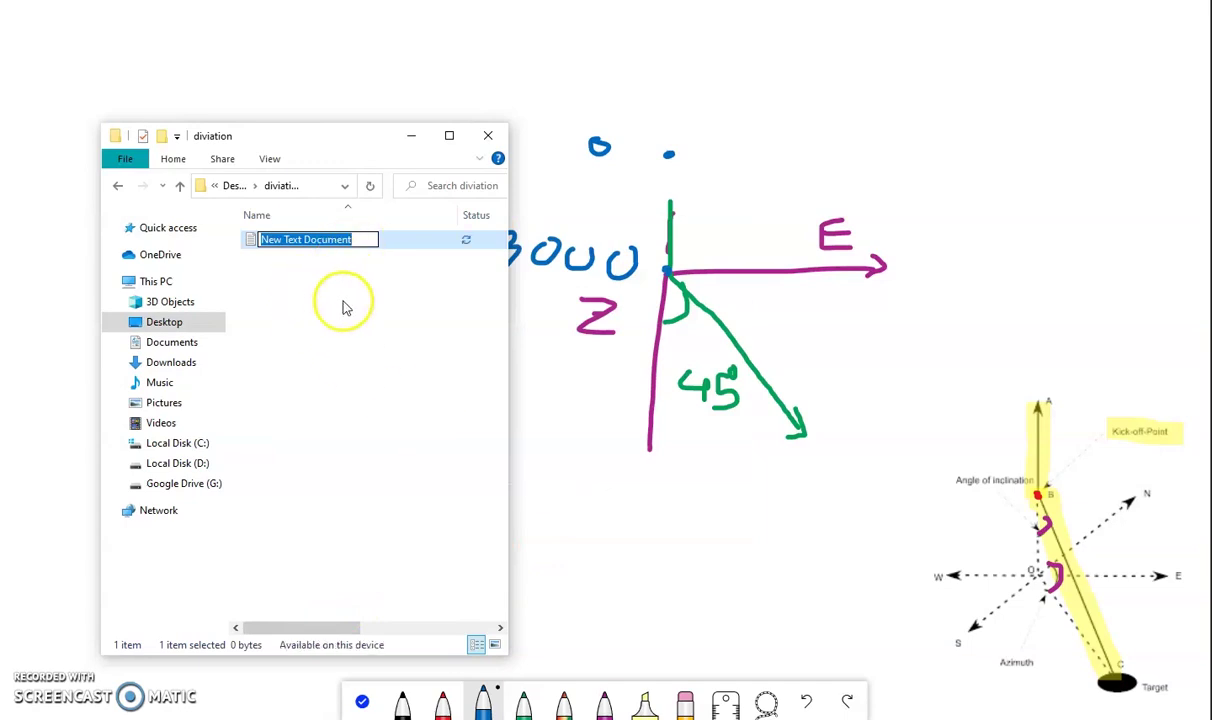
pyautogui.press('Return')
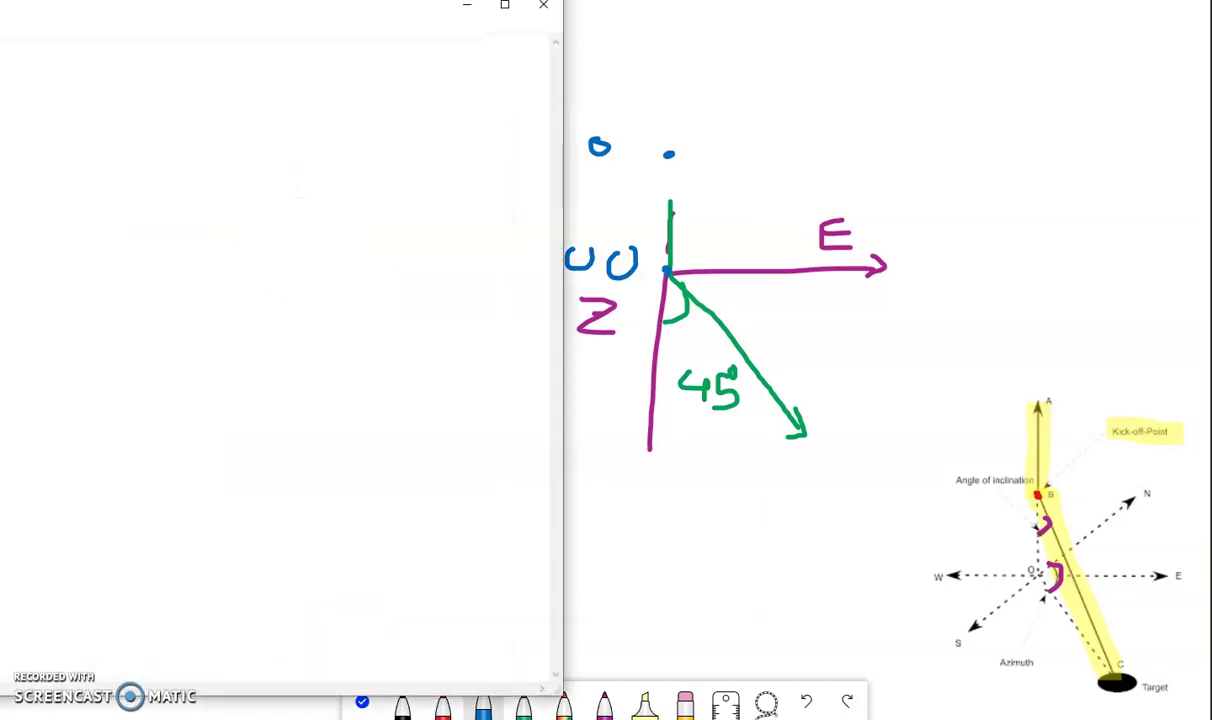
# - Fill the text document with columns md, inc, azim and the rows 0 0 0, 2999 0 0 and 3000 45 135
pyautogui.moveTo(337, 23); pyautogui.dragTo(826, 76)
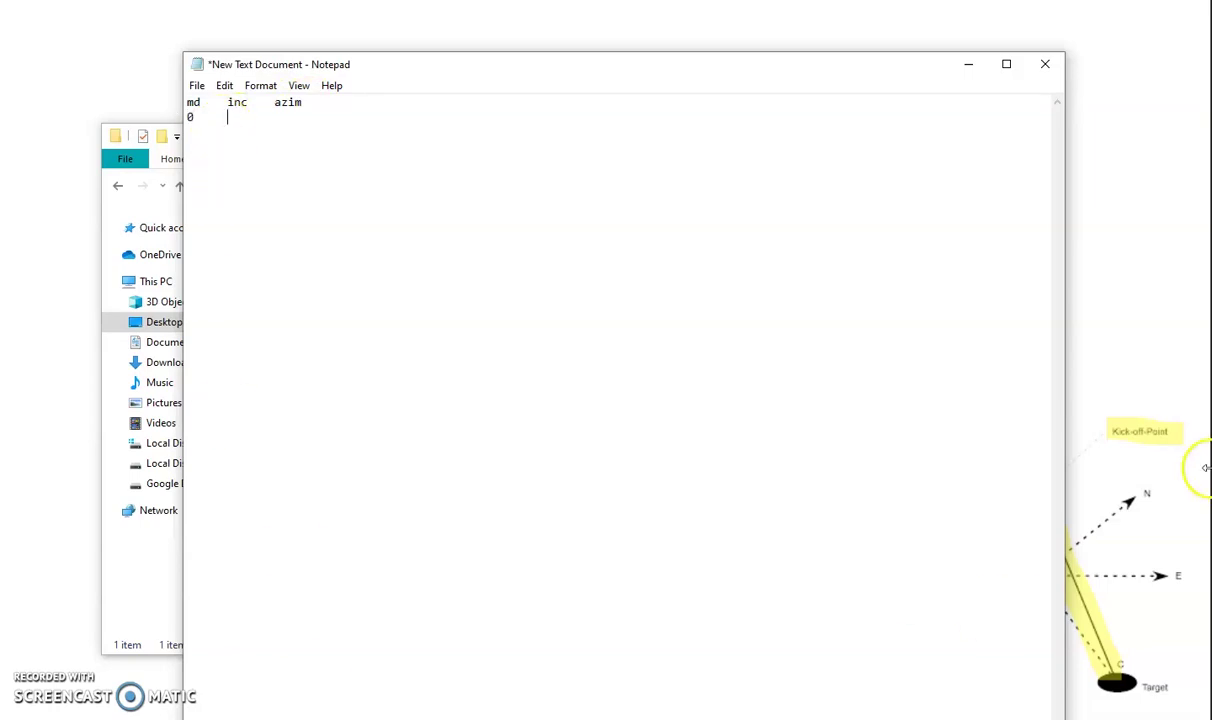
pyautogui.click(1110, 460)
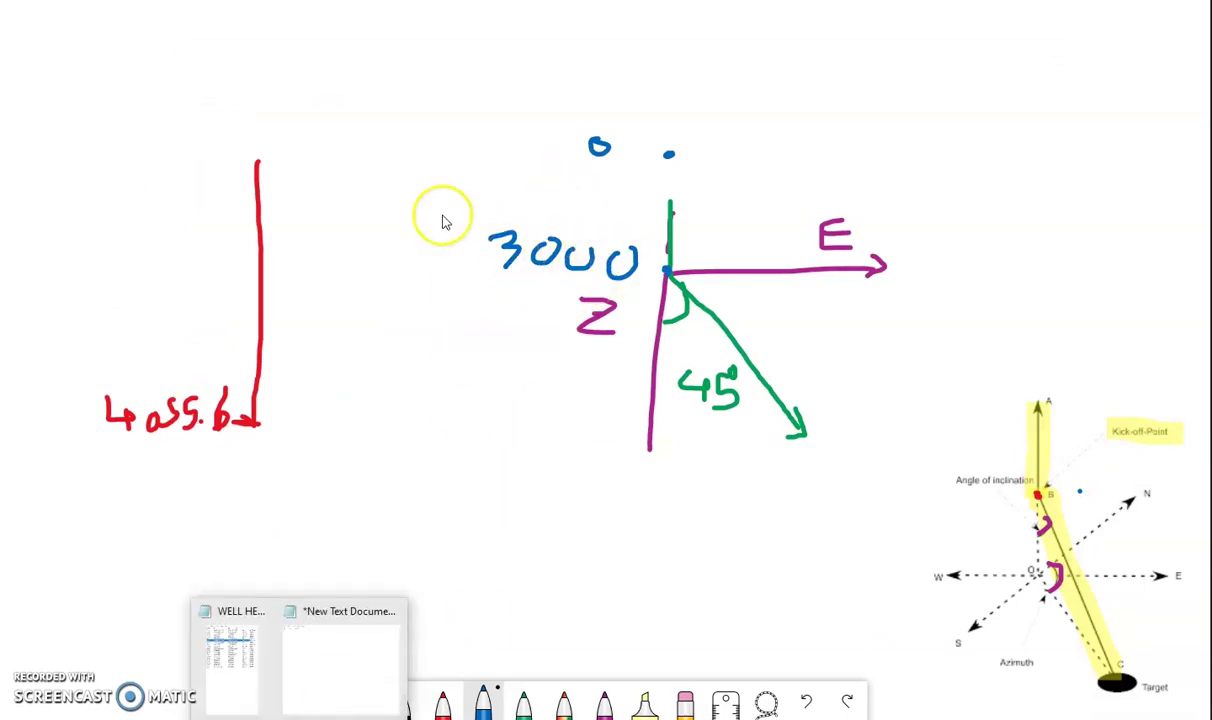
pyautogui.click(340, 696)
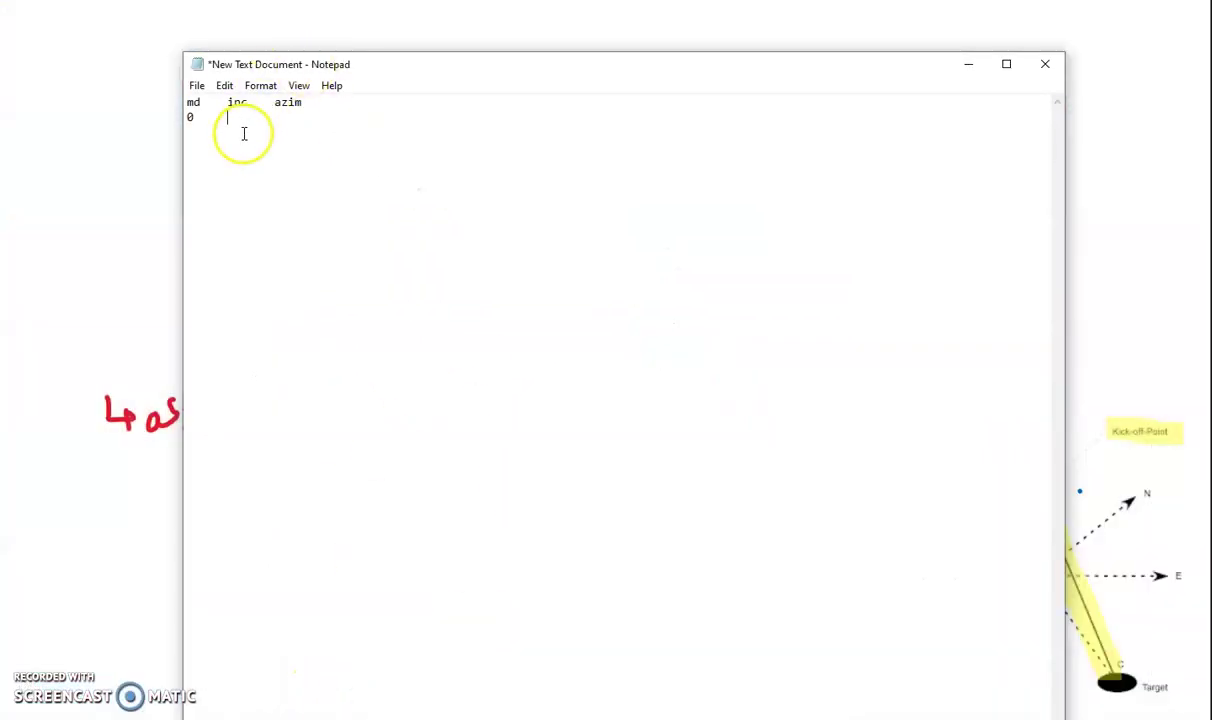
pyautogui.press('Tab')
pyautogui.write('0')
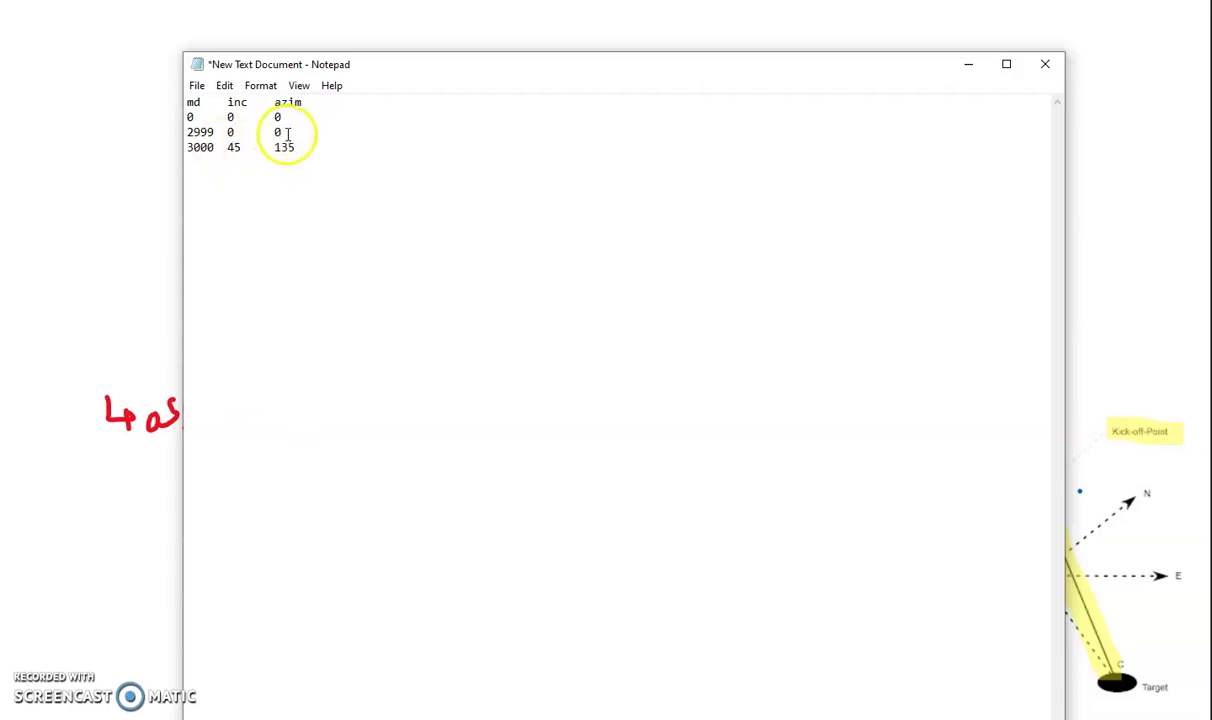
# - Return to the whiteboard, mark the target of the reference diagram in blue with a vertical line above it, and label it 4055.6
pyautogui.click(153, 243)
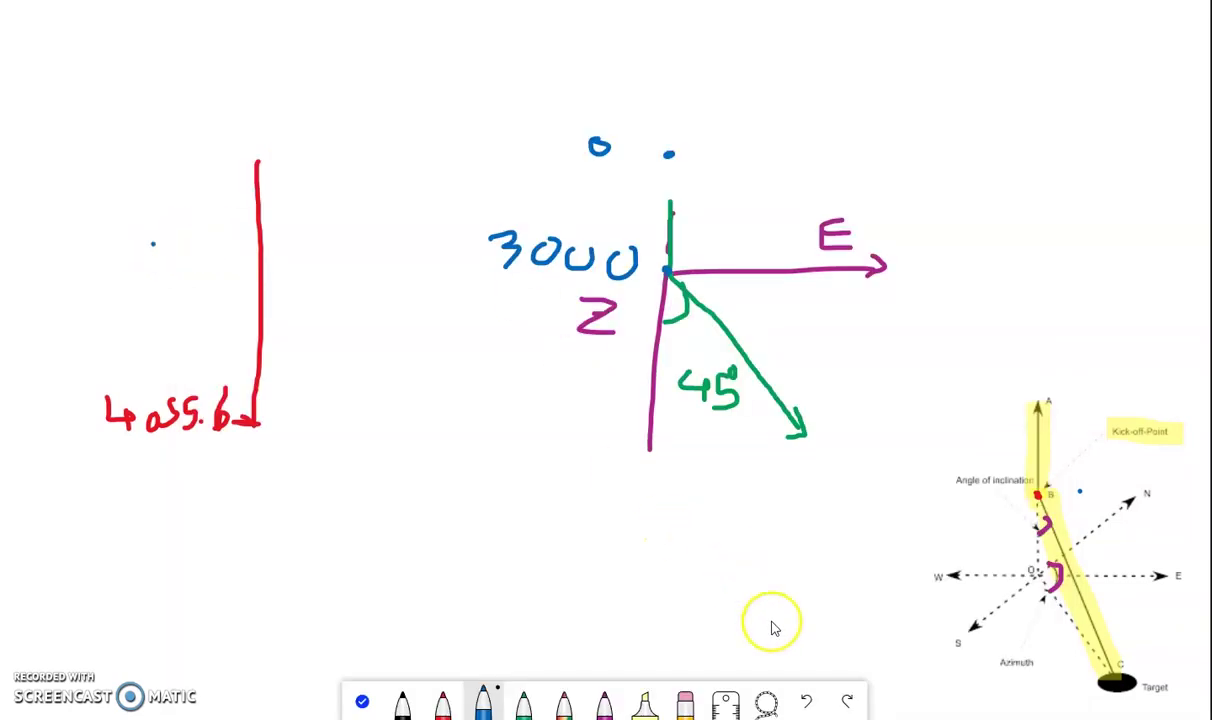
pyautogui.click(362, 700)
pyautogui.moveTo(787, 516); pyautogui.dragTo(260, 500)
pyautogui.moveTo(814, 536)
pyautogui.mouseDown()
pyautogui.moveTo(557, 473)
pyautogui.moveTo(470, 480)
pyautogui.mouseUp()
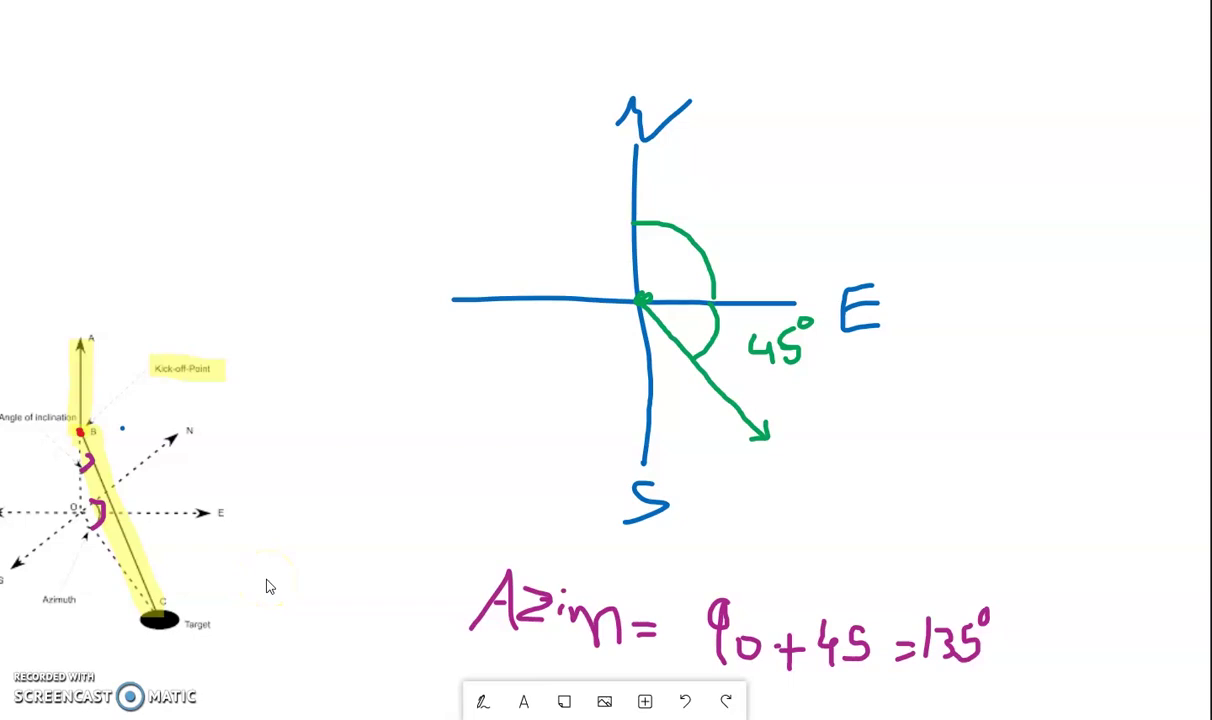
pyautogui.moveTo(370, 505); pyautogui.dragTo(887, 425)
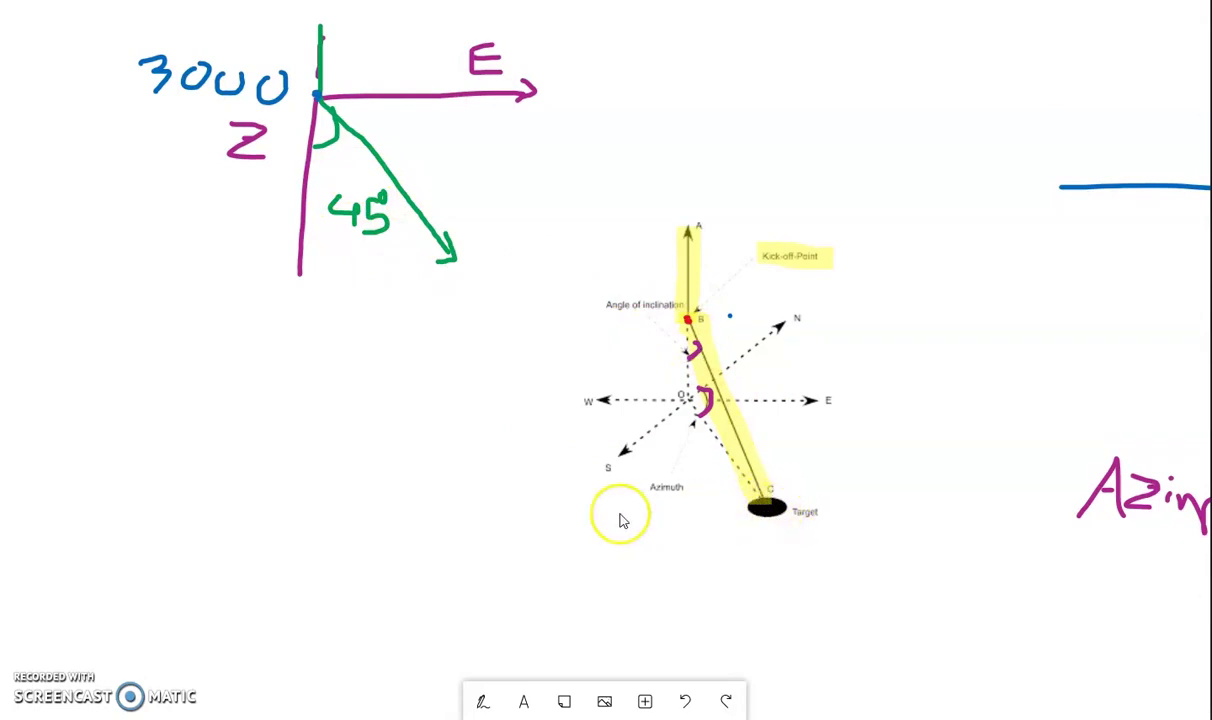
pyautogui.click(482, 702)
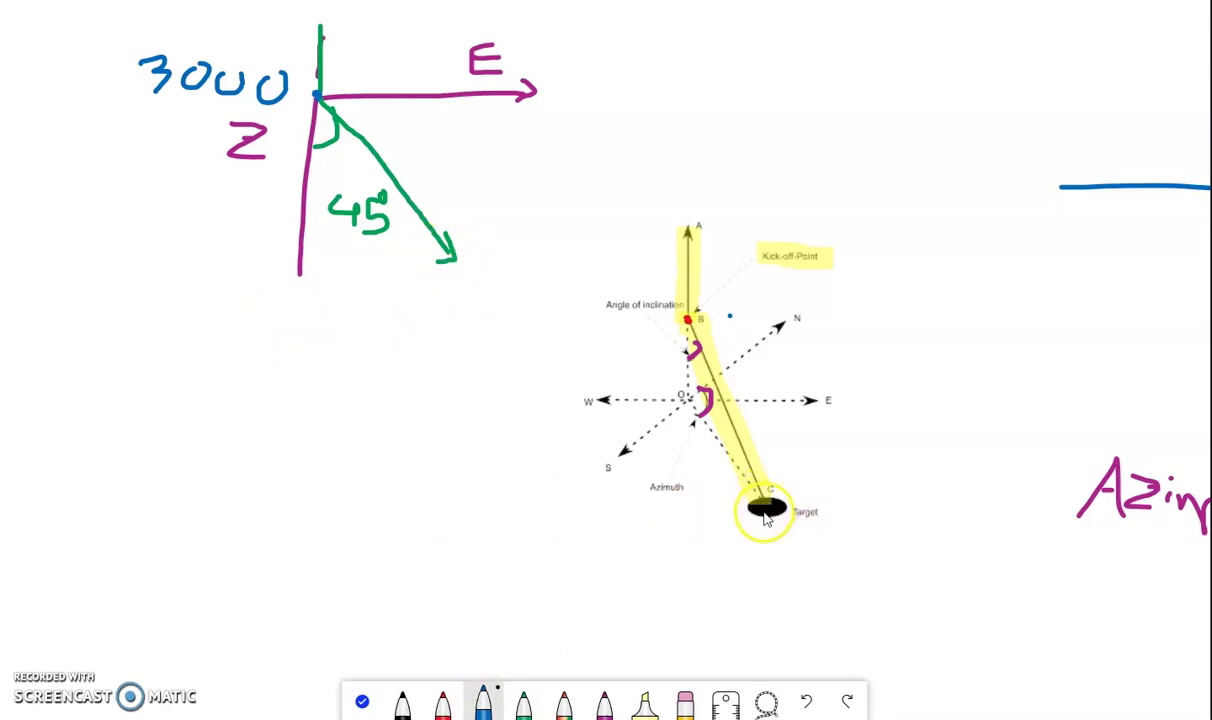
pyautogui.moveTo(767, 508); pyautogui.dragTo(777, 513)
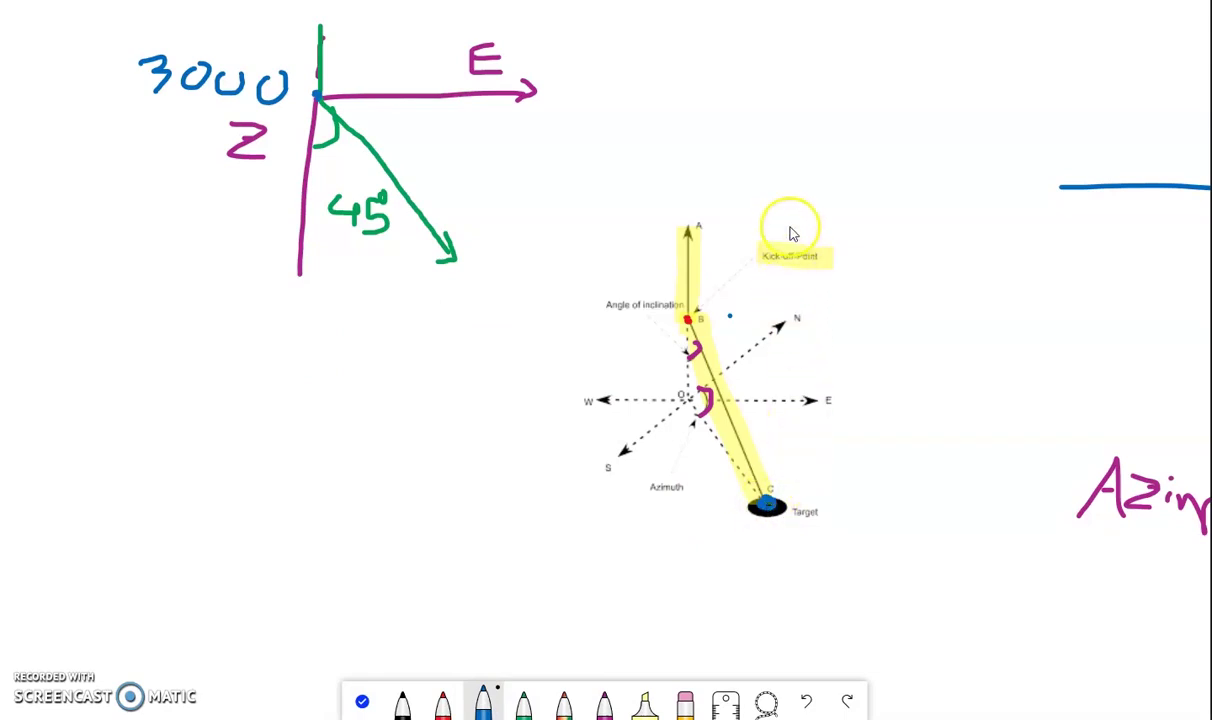
pyautogui.moveTo(786, 234); pyautogui.dragTo(771, 444)
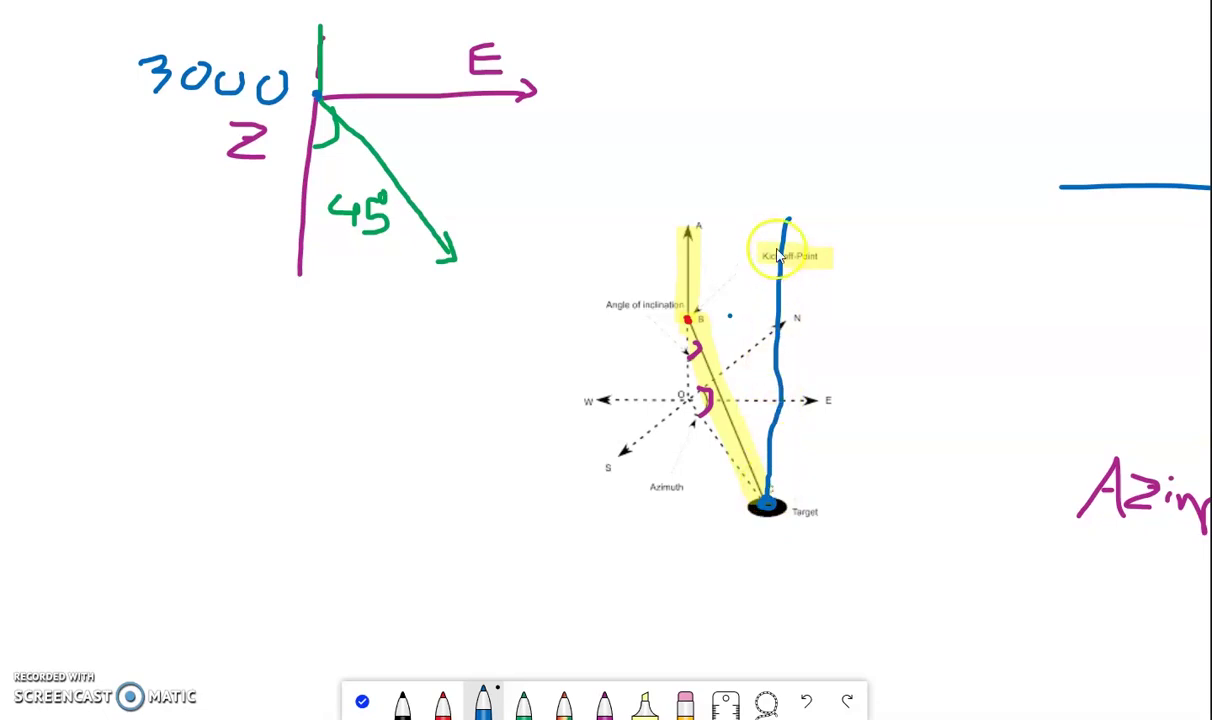
pyautogui.moveTo(846, 493)
pyautogui.mouseDown()
pyautogui.moveTo(858, 529)
pyautogui.moveTo(880, 508)
pyautogui.moveTo(871, 526)
pyautogui.moveTo(900, 510)
pyautogui.moveTo(901, 527)
pyautogui.moveTo(918, 501)
pyautogui.moveTo(936, 517)
pyautogui.moveTo(921, 533)
pyautogui.moveTo(968, 528)
pyautogui.mouseUp()
pyautogui.click(959, 520)
pyautogui.moveTo(256, 383); pyautogui.dragTo(379, 384)
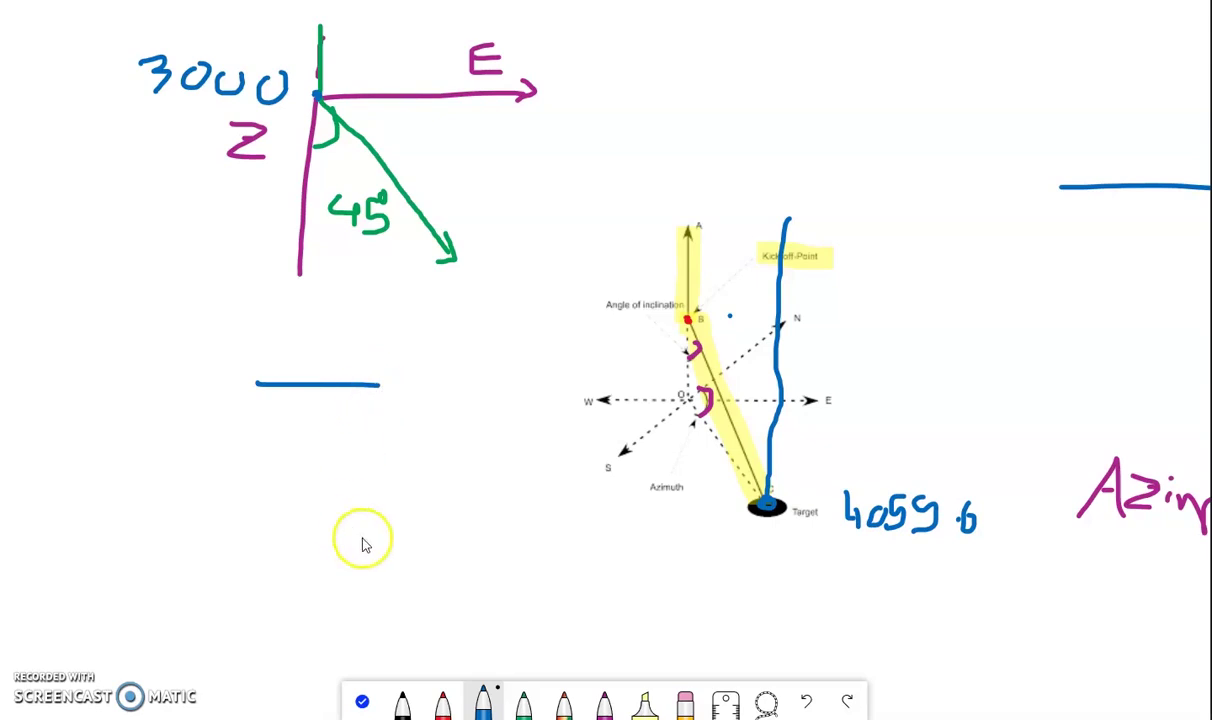
pyautogui.click(806, 700)
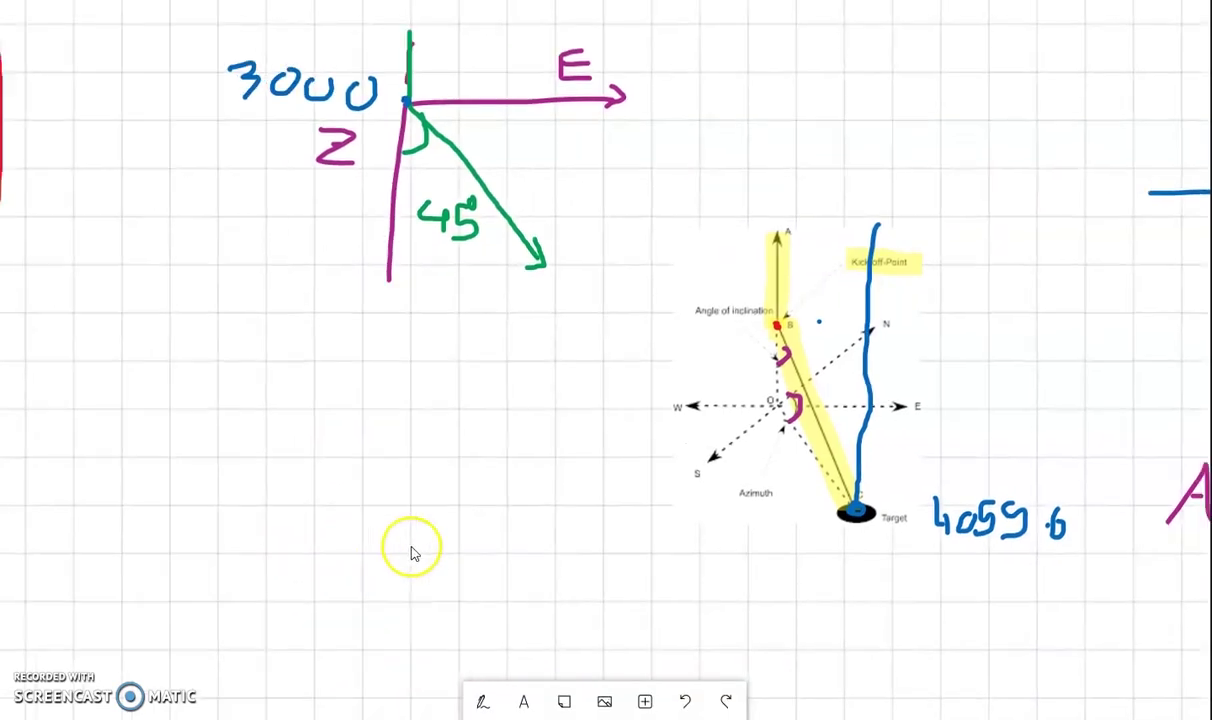
# - Circle the end of the deviated well in the 45° sketch and join it with a dotted line to a 4055.6 label on the Z axis
pyautogui.moveTo(410, 553)
pyautogui.mouseDown()
pyautogui.moveTo(644, 568)
pyautogui.moveTo(649, 628)
pyautogui.moveTo(600, 614)
pyautogui.mouseUp()
pyautogui.moveTo(606, 452); pyautogui.dragTo(540, 455)
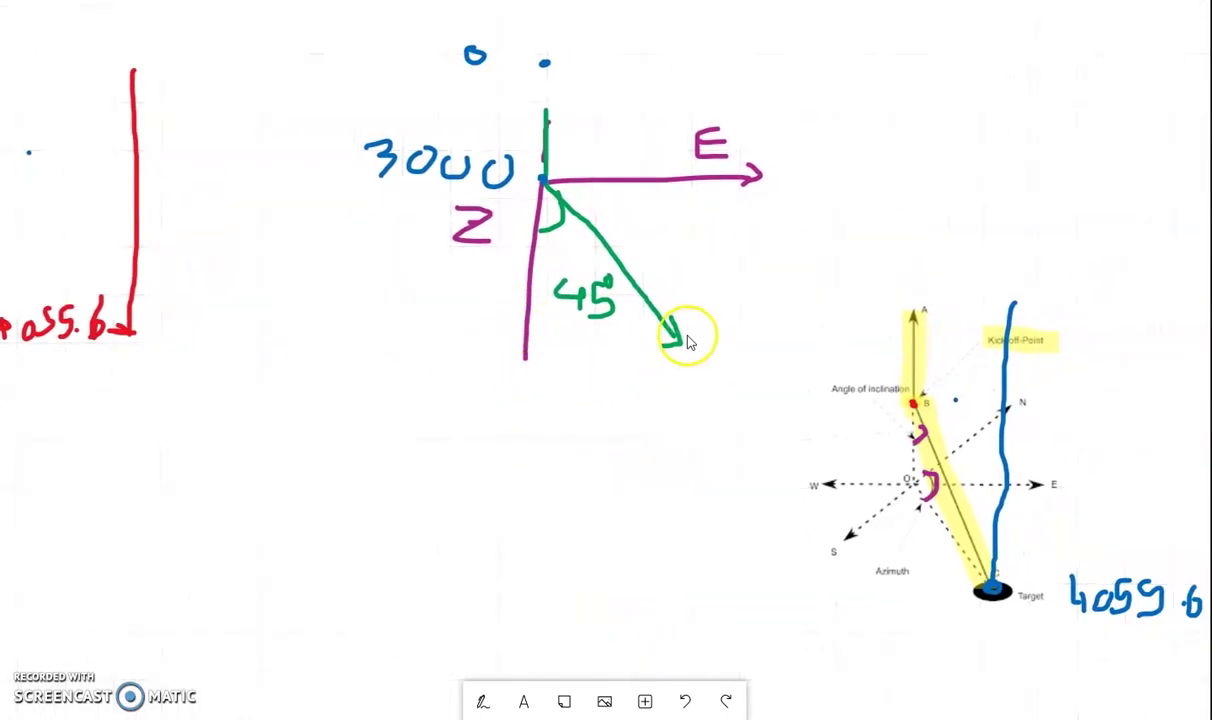
pyautogui.click(482, 701)
pyautogui.moveTo(671, 338)
pyautogui.mouseDown()
pyautogui.moveTo(690, 352)
pyautogui.moveTo(683, 338)
pyautogui.moveTo(661, 344)
pyautogui.mouseUp()
pyautogui.moveTo(645, 344); pyautogui.dragTo(609, 344)
pyautogui.moveTo(577, 344); pyautogui.dragTo(538, 344)
pyautogui.moveTo(398, 313)
pyautogui.mouseDown()
pyautogui.moveTo(413, 368)
pyautogui.moveTo(455, 320)
pyautogui.moveTo(454, 342)
pyautogui.moveTo(477, 342)
pyautogui.moveTo(485, 323)
pyautogui.moveTo(477, 348)
pyautogui.moveTo(507, 339)
pyautogui.mouseUp()
pyautogui.click(500, 346)
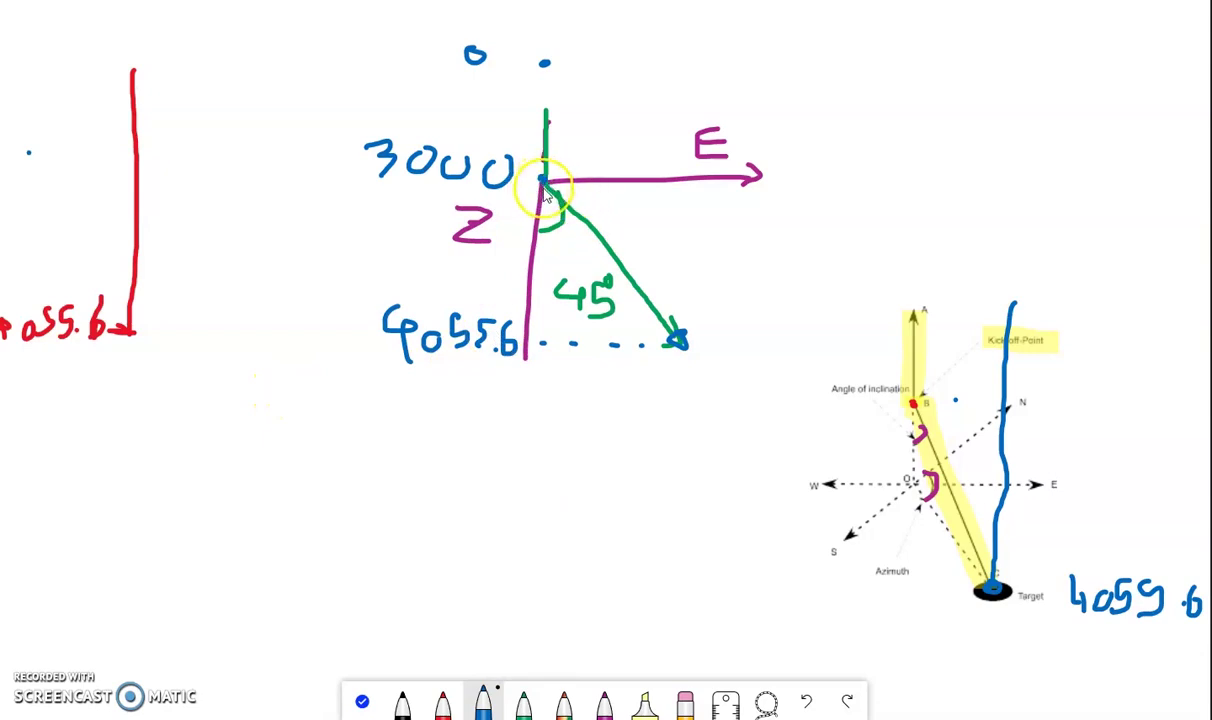
# - Trace the deviated section in blue, label it md, and label the vertical section TVD
pyautogui.moveTo(545, 185); pyautogui.dragTo(676, 340)
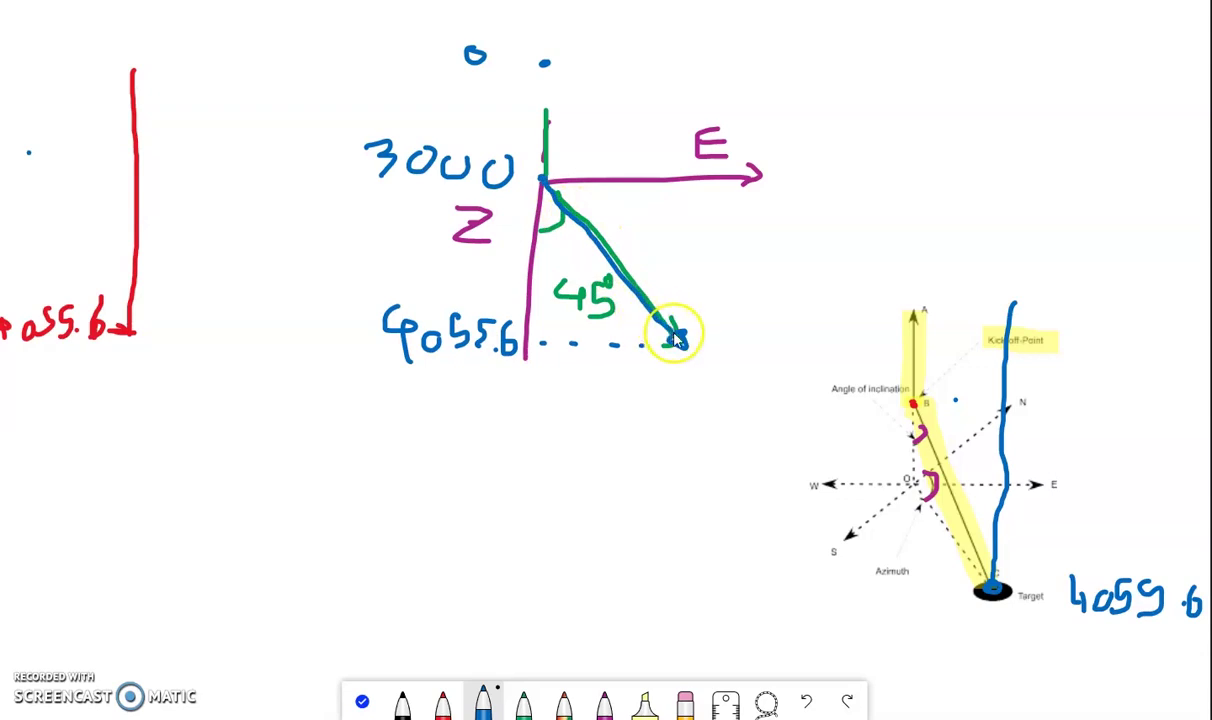
pyautogui.moveTo(617, 228)
pyautogui.mouseDown()
pyautogui.moveTo(659, 241)
pyautogui.moveTo(671, 224)
pyautogui.moveTo(666, 238)
pyautogui.moveTo(672, 197)
pyautogui.moveTo(675, 240)
pyautogui.mouseUp()
pyautogui.moveTo(418, 258)
pyautogui.mouseDown()
pyautogui.moveTo(457, 257)
pyautogui.moveTo(441, 287)
pyautogui.moveTo(497, 256)
pyautogui.moveTo(500, 280)
pyautogui.mouseUp()
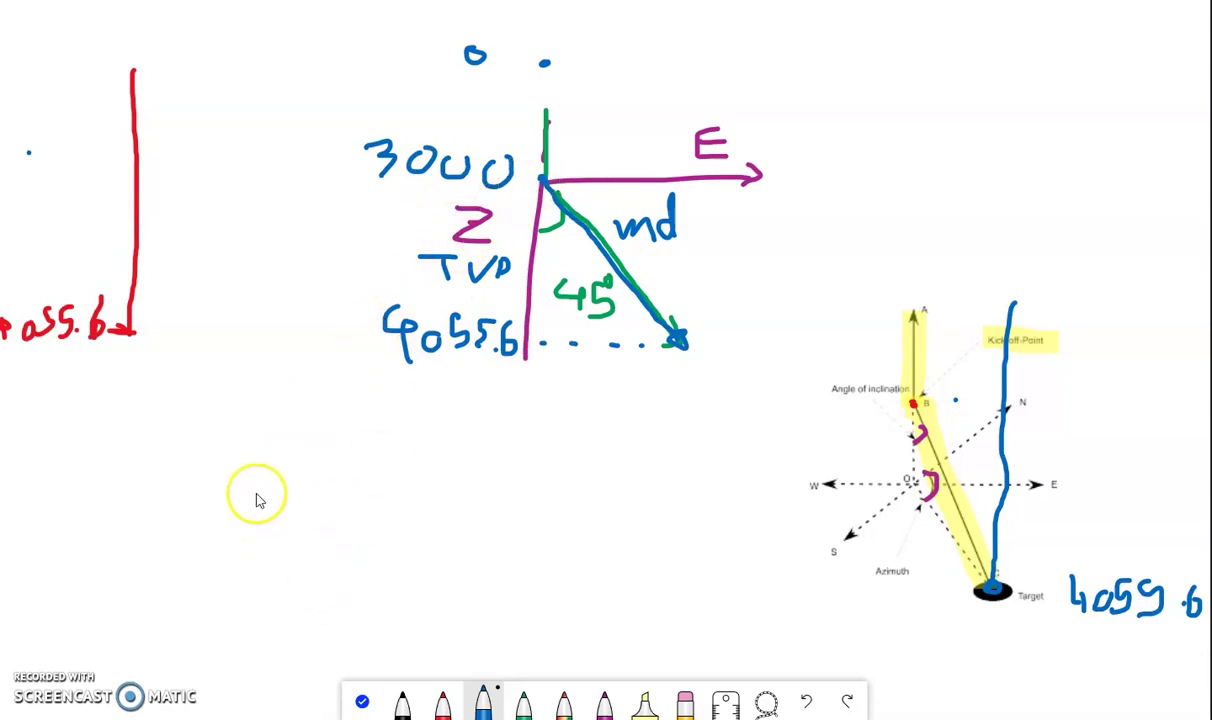
# - Write the equation 1055.6 = md cos 45 below the well sketch
pyautogui.moveTo(217, 460)
pyautogui.mouseDown()
pyautogui.moveTo(220, 500)
pyautogui.moveTo(279, 487)
pyautogui.mouseUp()
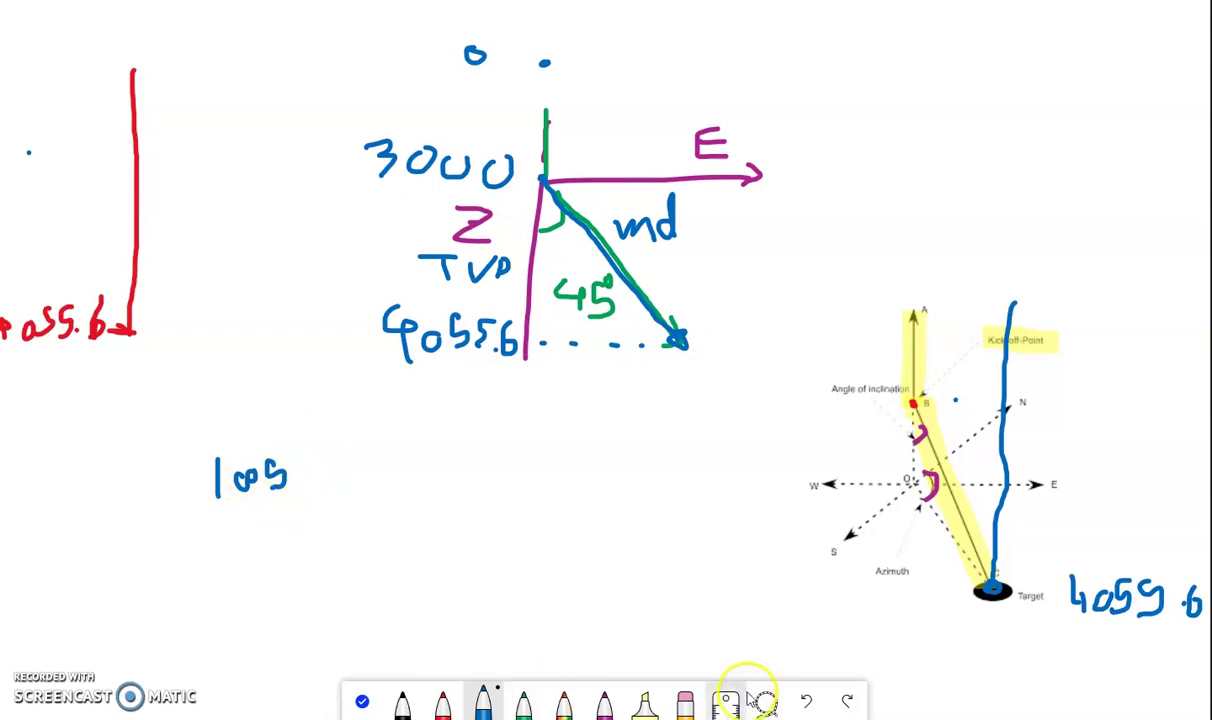
pyautogui.moveTo(300, 465)
pyautogui.mouseDown()
pyautogui.moveTo(367, 458)
pyautogui.moveTo(395, 517)
pyautogui.moveTo(369, 496)
pyautogui.moveTo(453, 497)
pyautogui.moveTo(496, 468)
pyautogui.moveTo(500, 485)
pyautogui.moveTo(517, 480)
pyautogui.moveTo(512, 499)
pyautogui.moveTo(515, 451)
pyautogui.moveTo(533, 508)
pyautogui.mouseUp()
pyautogui.click(345, 485)
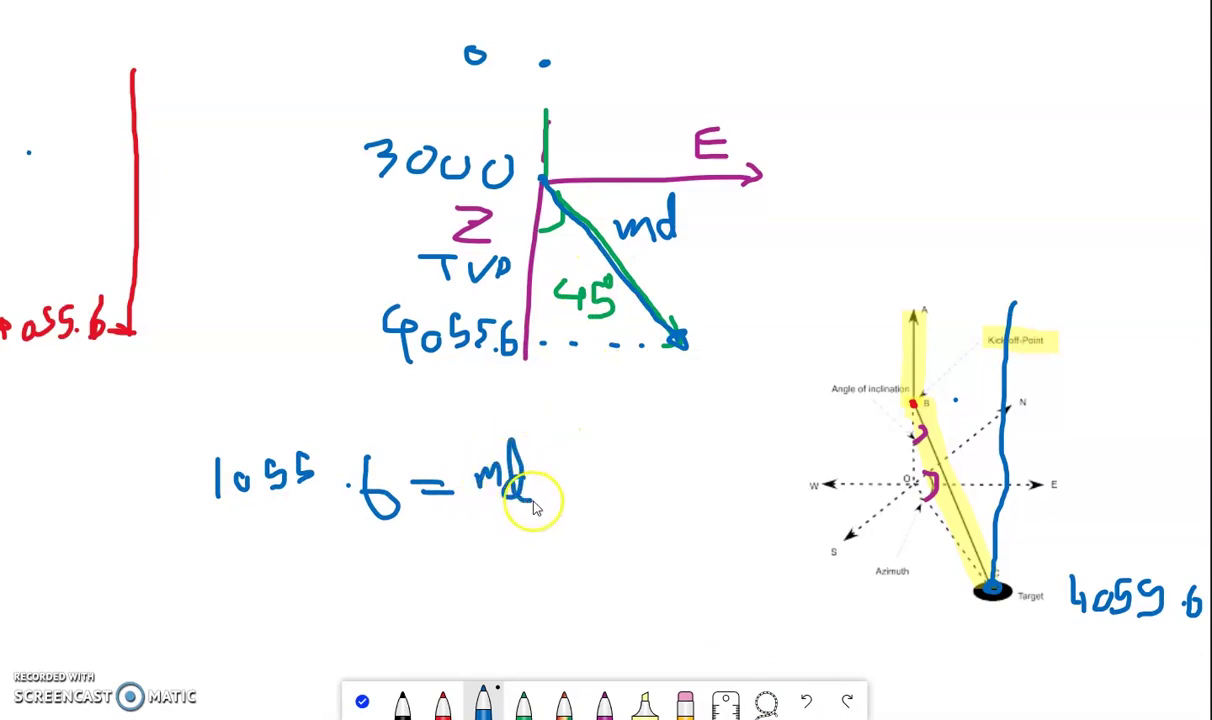
pyautogui.moveTo(590, 460)
pyautogui.mouseDown()
pyautogui.moveTo(590, 492)
pyautogui.moveTo(603, 466)
pyautogui.moveTo(608, 484)
pyautogui.moveTo(596, 475)
pyautogui.moveTo(645, 467)
pyautogui.moveTo(629, 493)
pyautogui.moveTo(683, 486)
pyautogui.moveTo(703, 500)
pyautogui.moveTo(707, 478)
pyautogui.moveTo(690, 504)
pyautogui.mouseUp()
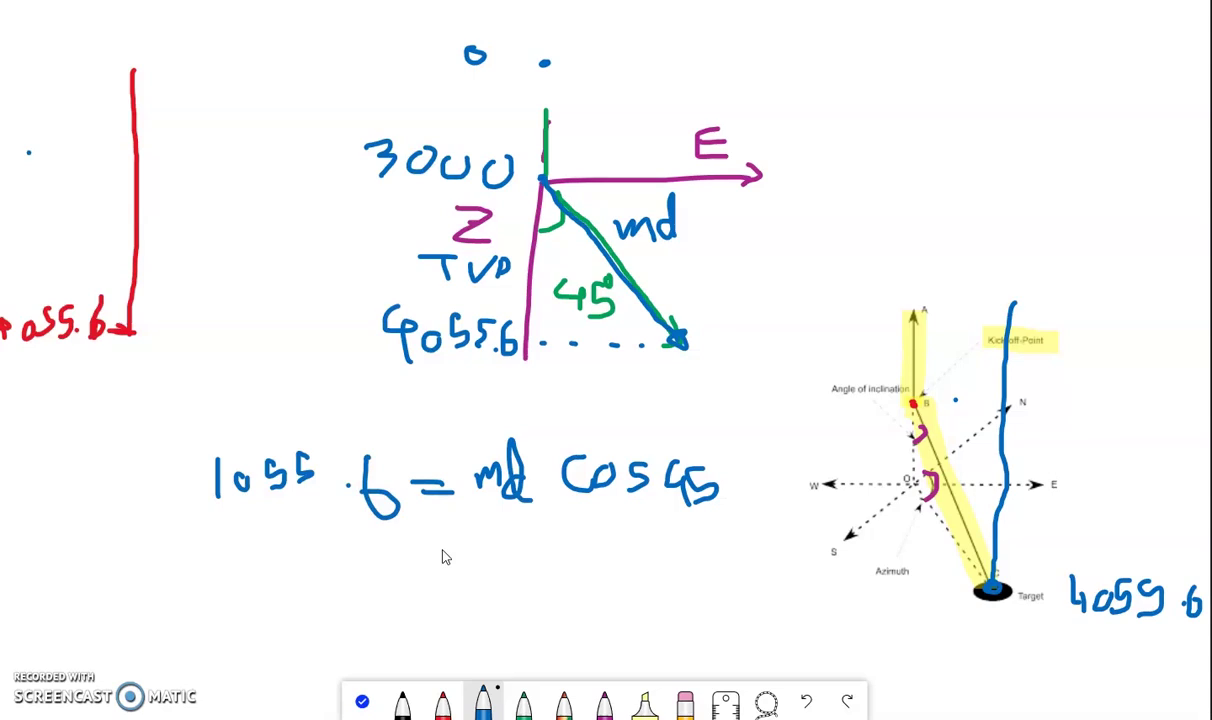
# - Write the solution md = 1492.8 under the equation and draw a frame around it
pyautogui.moveTo(258, 548)
pyautogui.mouseDown()
pyautogui.moveTo(271, 581)
pyautogui.moveTo(306, 551)
pyautogui.moveTo(316, 574)
pyautogui.moveTo(338, 568)
pyautogui.moveTo(343, 583)
pyautogui.moveTo(349, 539)
pyautogui.moveTo(351, 586)
pyautogui.moveTo(438, 590)
pyautogui.mouseUp()
pyautogui.moveTo(508, 568)
pyautogui.mouseDown()
pyautogui.moveTo(527, 595)
pyautogui.moveTo(538, 583)
pyautogui.moveTo(544, 606)
pyautogui.moveTo(564, 589)
pyautogui.moveTo(558, 577)
pyautogui.moveTo(573, 608)
pyautogui.moveTo(580, 581)
pyautogui.moveTo(593, 605)
pyautogui.moveTo(652, 584)
pyautogui.mouseUp()
pyautogui.click(607, 594)
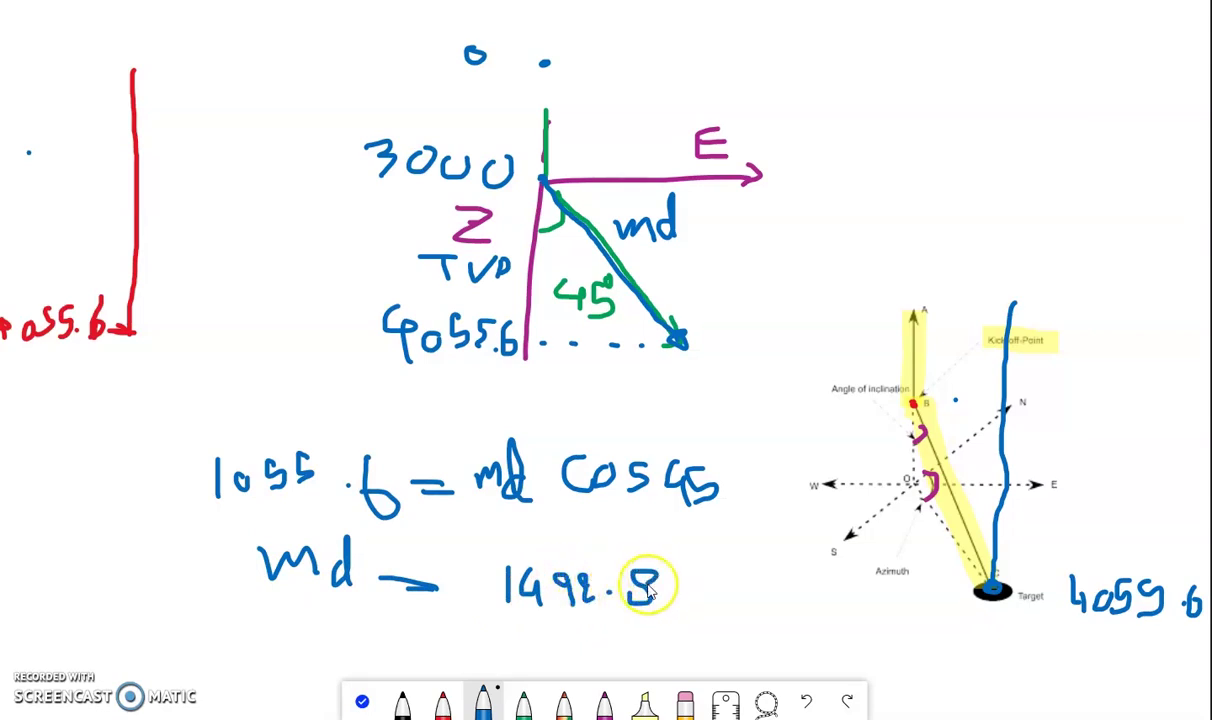
pyautogui.moveTo(593, 526)
pyautogui.mouseDown()
pyautogui.moveTo(261, 518)
pyautogui.moveTo(276, 622)
pyautogui.moveTo(579, 657)
pyautogui.moveTo(677, 639)
pyautogui.moveTo(707, 559)
pyautogui.moveTo(530, 548)
pyautogui.mouseUp()
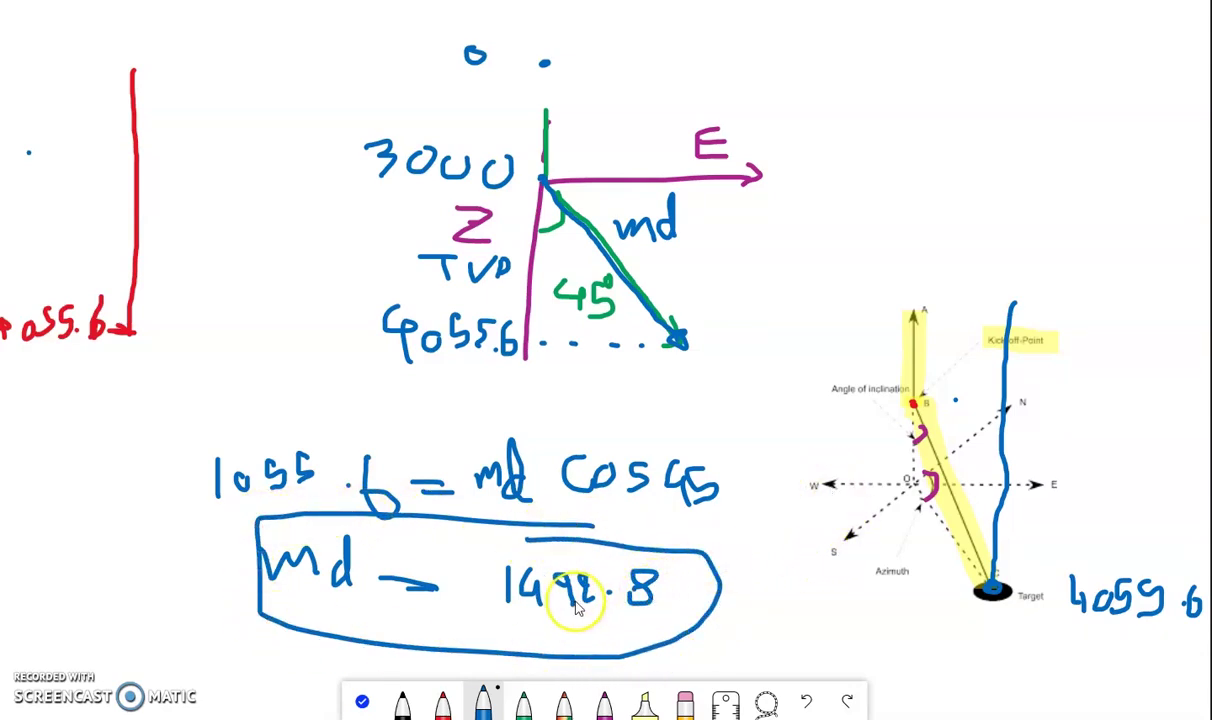
# - Write the total measured depth calculation below the framed result as T md = 3000 + 1492.8 = 4492.8
pyautogui.keyDown('ctrl'); pyautogui.scroll(-5, 237, 643); pyautogui.keyUp('ctrl')
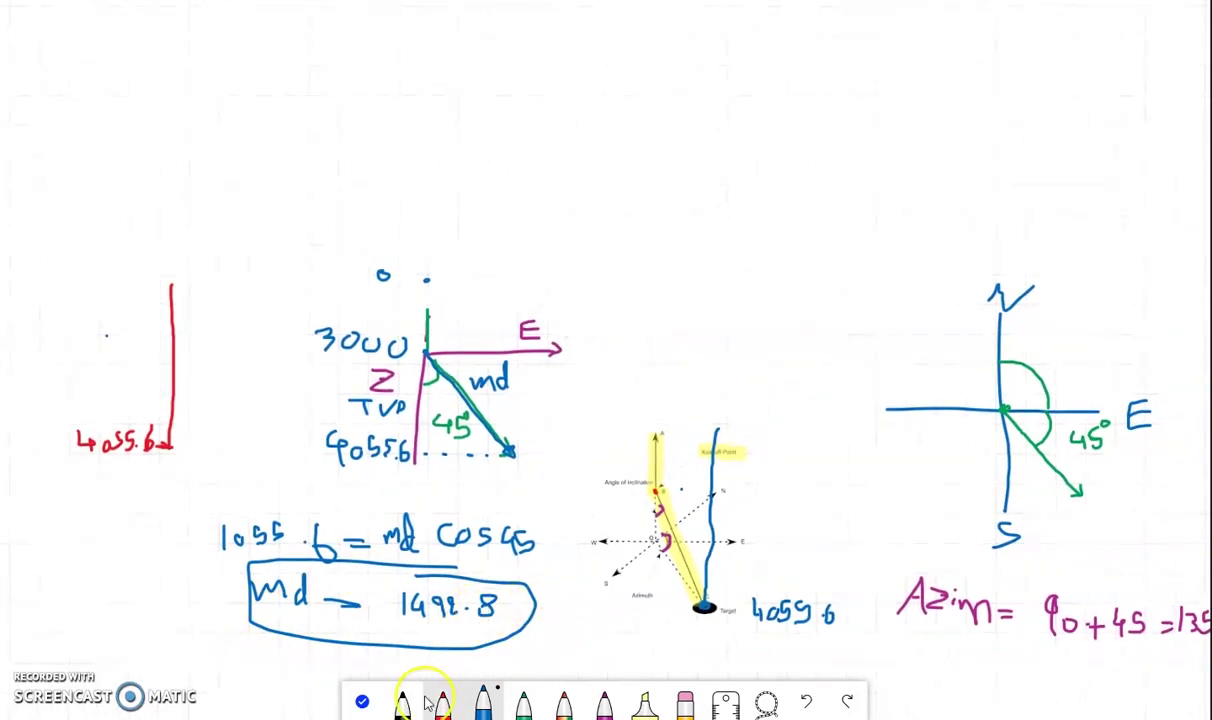
pyautogui.moveTo(555, 652); pyautogui.dragTo(628, 481)
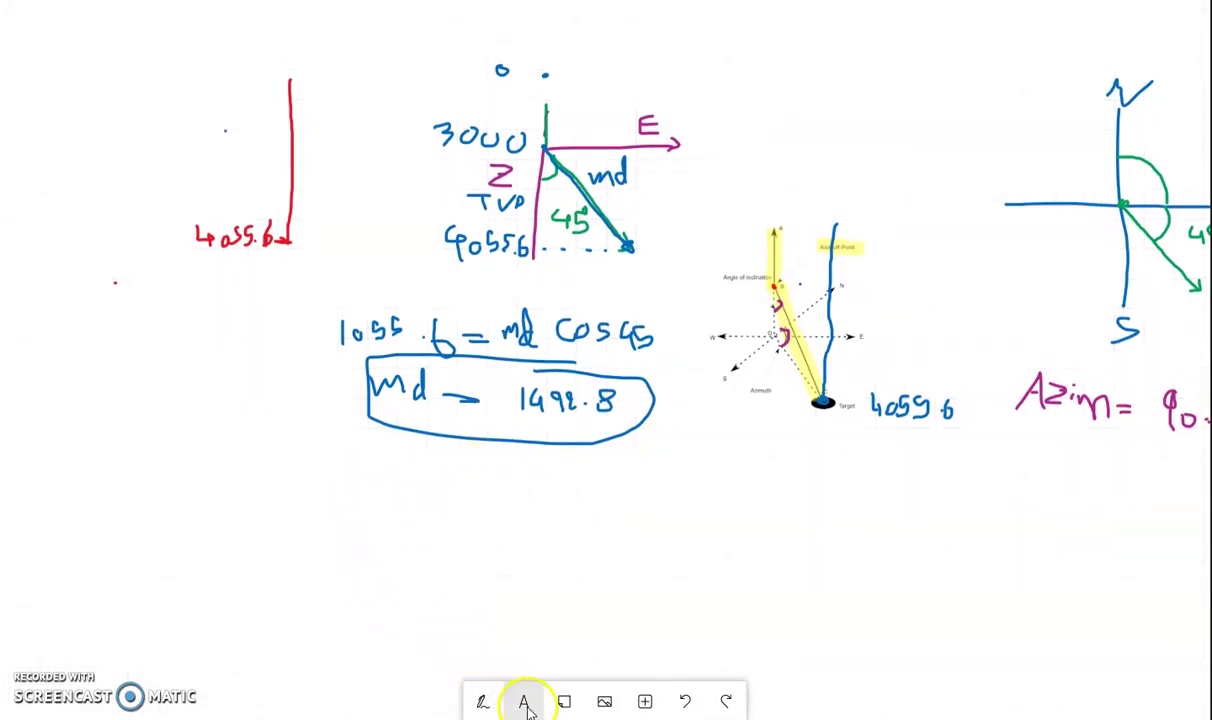
pyautogui.click(483, 700)
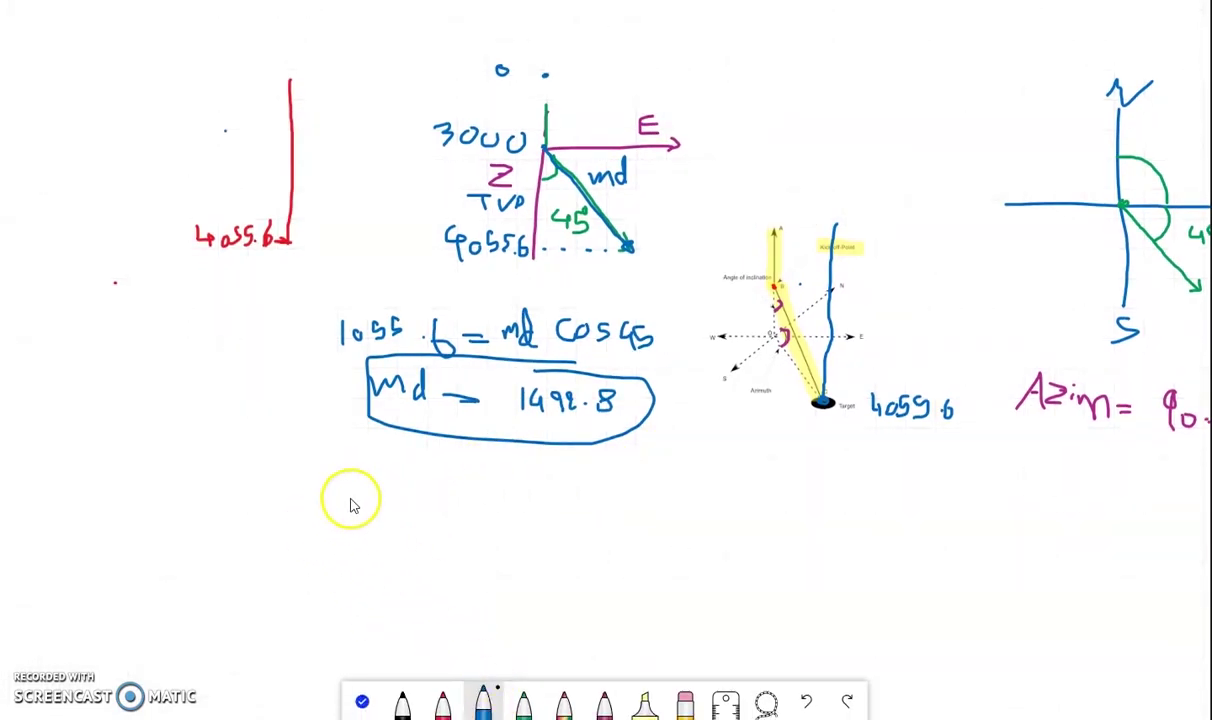
pyautogui.moveTo(268, 505)
pyautogui.mouseDown()
pyautogui.moveTo(311, 500)
pyautogui.moveTo(317, 524)
pyautogui.moveTo(329, 507)
pyautogui.moveTo(327, 532)
pyautogui.moveTo(340, 472)
pyautogui.moveTo(343, 520)
pyautogui.mouseUp()
pyautogui.moveTo(181, 467)
pyautogui.mouseDown()
pyautogui.moveTo(200, 467)
pyautogui.moveTo(205, 540)
pyautogui.mouseUp()
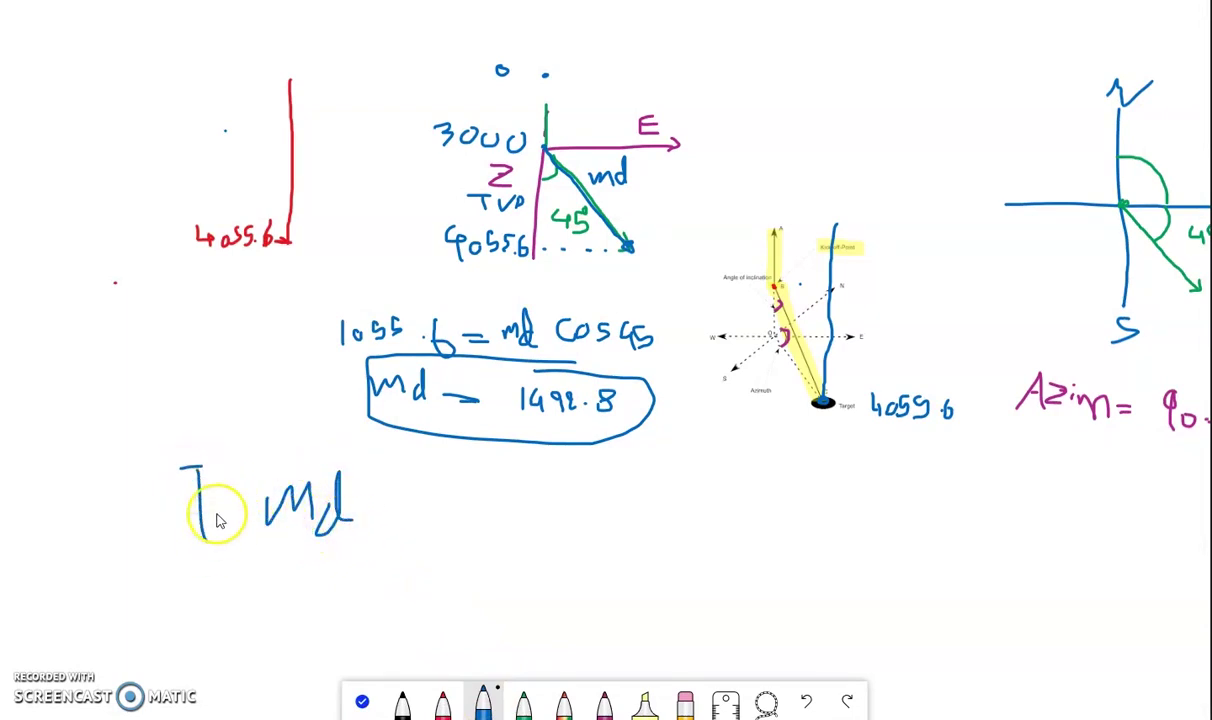
pyautogui.moveTo(176, 463); pyautogui.dragTo(220, 462)
pyautogui.moveTo(383, 527)
pyautogui.mouseDown()
pyautogui.moveTo(406, 517)
pyautogui.moveTo(487, 528)
pyautogui.moveTo(450, 546)
pyautogui.mouseUp()
pyautogui.moveTo(512, 518)
pyautogui.mouseDown()
pyautogui.moveTo(511, 533)
pyautogui.moveTo(563, 527)
pyautogui.mouseUp()
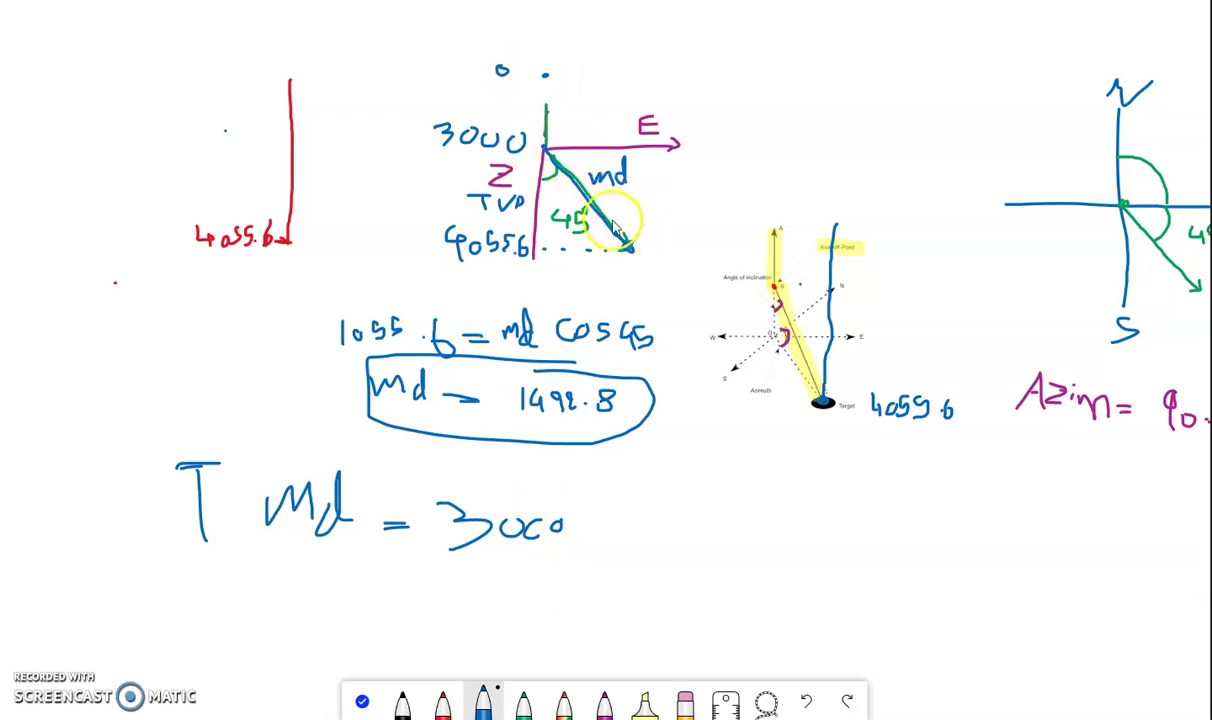
pyautogui.moveTo(603, 497)
pyautogui.mouseDown()
pyautogui.moveTo(603, 545)
pyautogui.moveTo(617, 520)
pyautogui.moveTo(636, 545)
pyautogui.mouseUp()
pyautogui.moveTo(661, 492)
pyautogui.mouseDown()
pyautogui.moveTo(656, 533)
pyautogui.moveTo(679, 518)
pyautogui.moveTo(676, 541)
pyautogui.moveTo(704, 515)
pyautogui.moveTo(689, 511)
pyautogui.moveTo(697, 486)
pyautogui.moveTo(697, 540)
pyautogui.mouseUp()
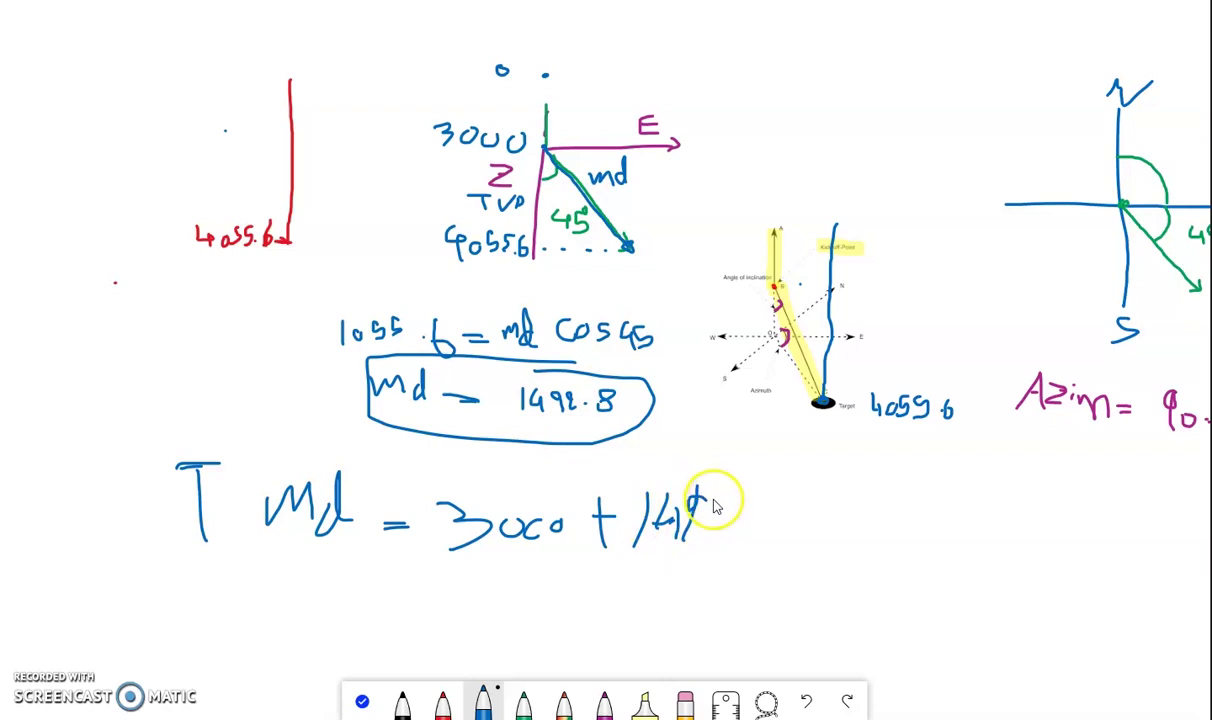
pyautogui.moveTo(716, 503)
pyautogui.mouseDown()
pyautogui.moveTo(717, 522)
pyautogui.moveTo(738, 528)
pyautogui.moveTo(768, 514)
pyautogui.mouseUp()
pyautogui.click(745, 516)
pyautogui.moveTo(405, 610)
pyautogui.mouseDown()
pyautogui.moveTo(462, 614)
pyautogui.moveTo(500, 587)
pyautogui.moveTo(506, 610)
pyautogui.moveTo(531, 610)
pyautogui.moveTo(541, 592)
pyautogui.moveTo(536, 615)
pyautogui.moveTo(562, 589)
pyautogui.moveTo(557, 614)
pyautogui.moveTo(586, 590)
pyautogui.moveTo(574, 587)
pyautogui.moveTo(569, 611)
pyautogui.moveTo(605, 594)
pyautogui.mouseUp()
# - Return to the text document, add the row 4492.8 45 135, and realign the inc and azim values into columns
pyautogui.moveTo(300, 718)
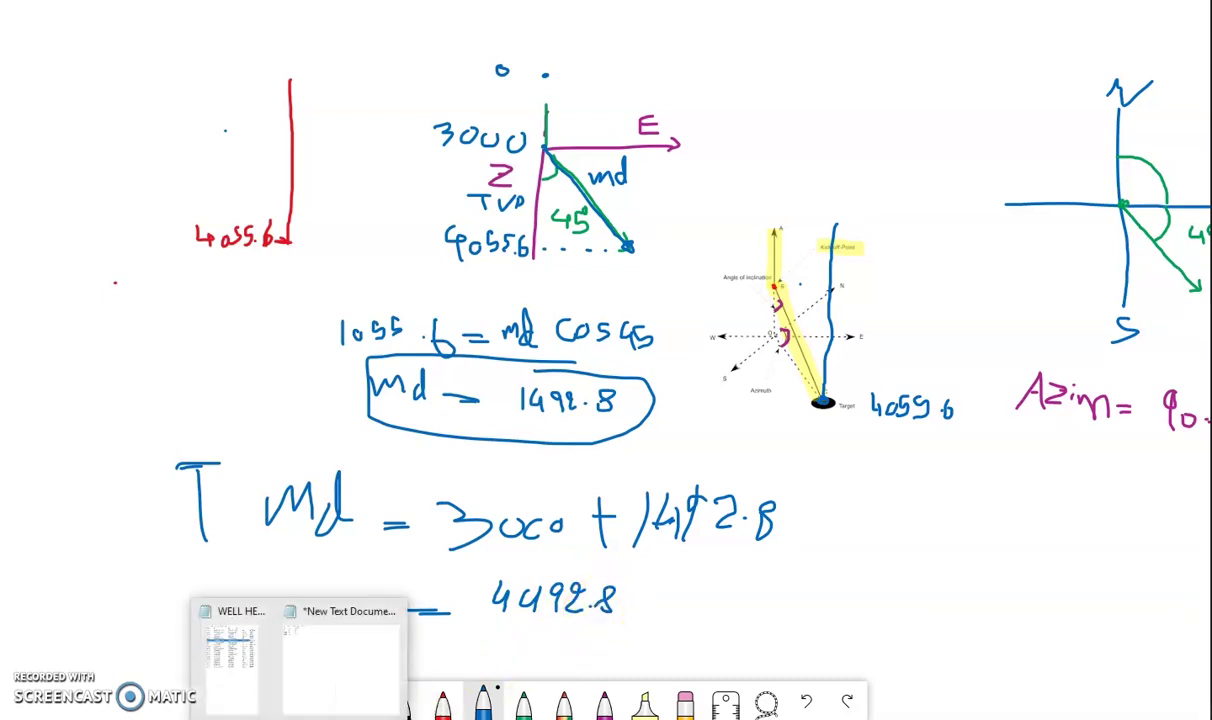
pyautogui.click(337, 666)
pyautogui.rightClick(198, 175)
pyautogui.click(196, 172)
pyautogui.tripleClick(284, 141)
pyautogui.click(314, 138)
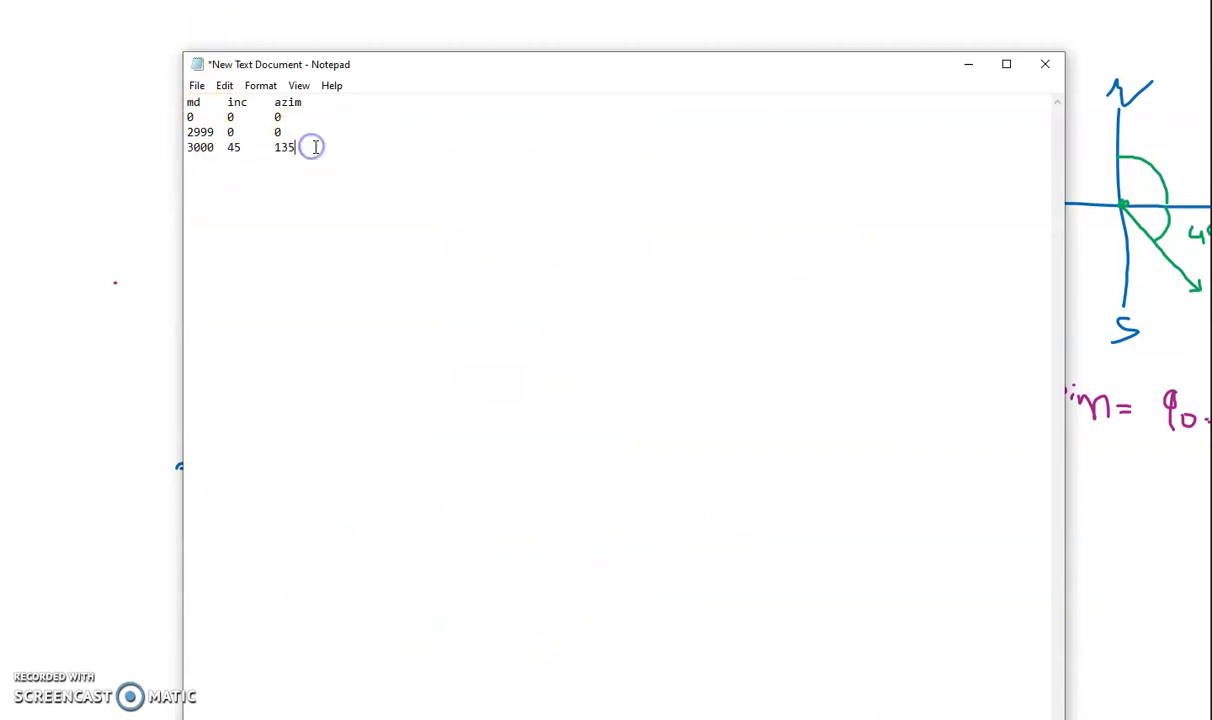
pyautogui.click(300, 165)
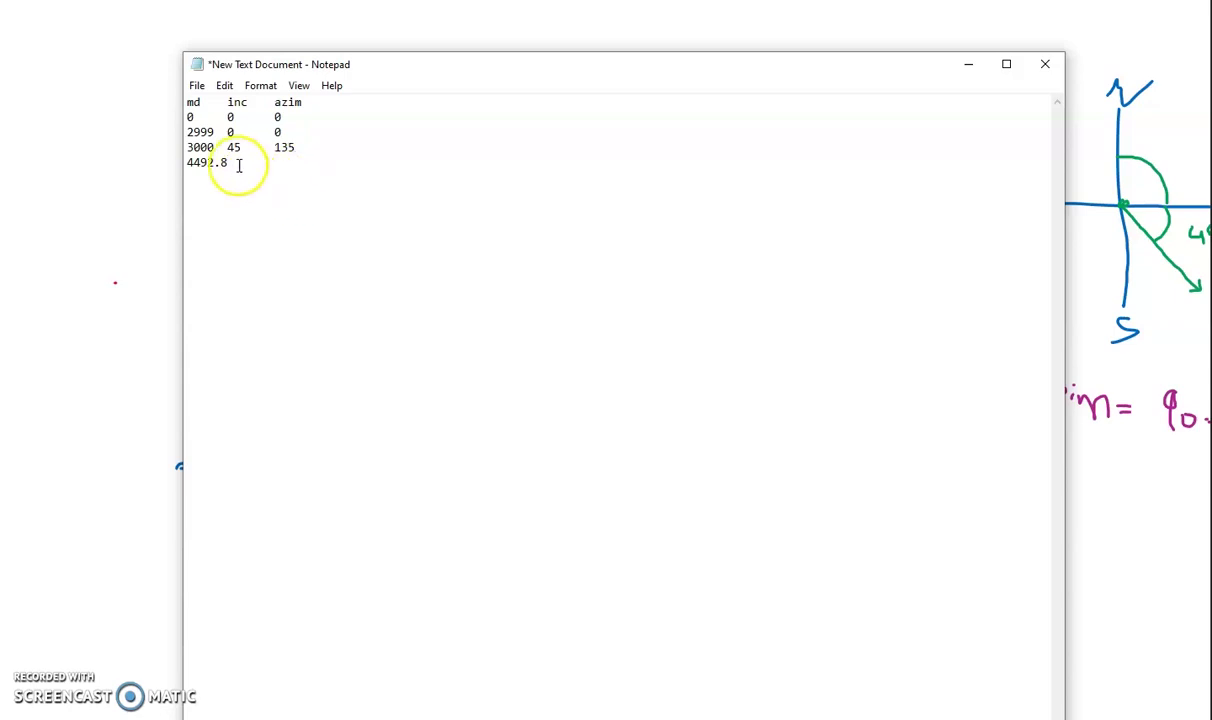
pyautogui.tripleClick(222, 103)
pyautogui.click(224, 116)
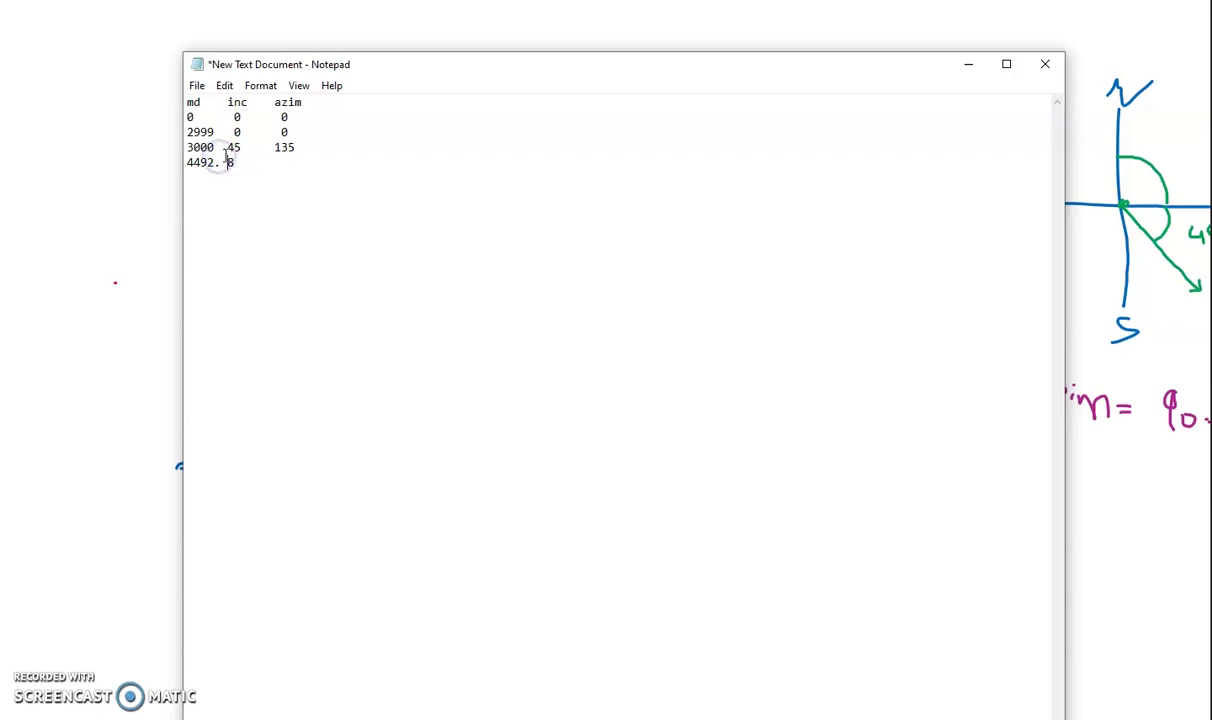
pyautogui.press('Tab')
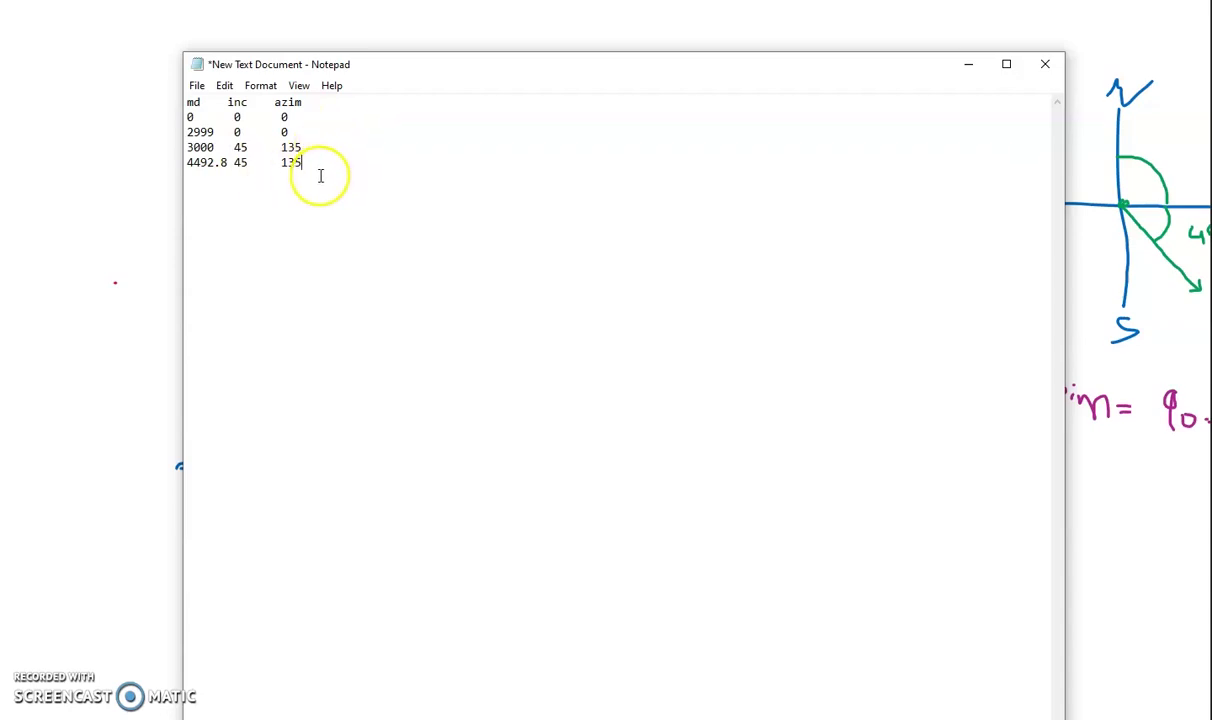
# - Save the deviation text document and close it
pyautogui.click(197, 85)
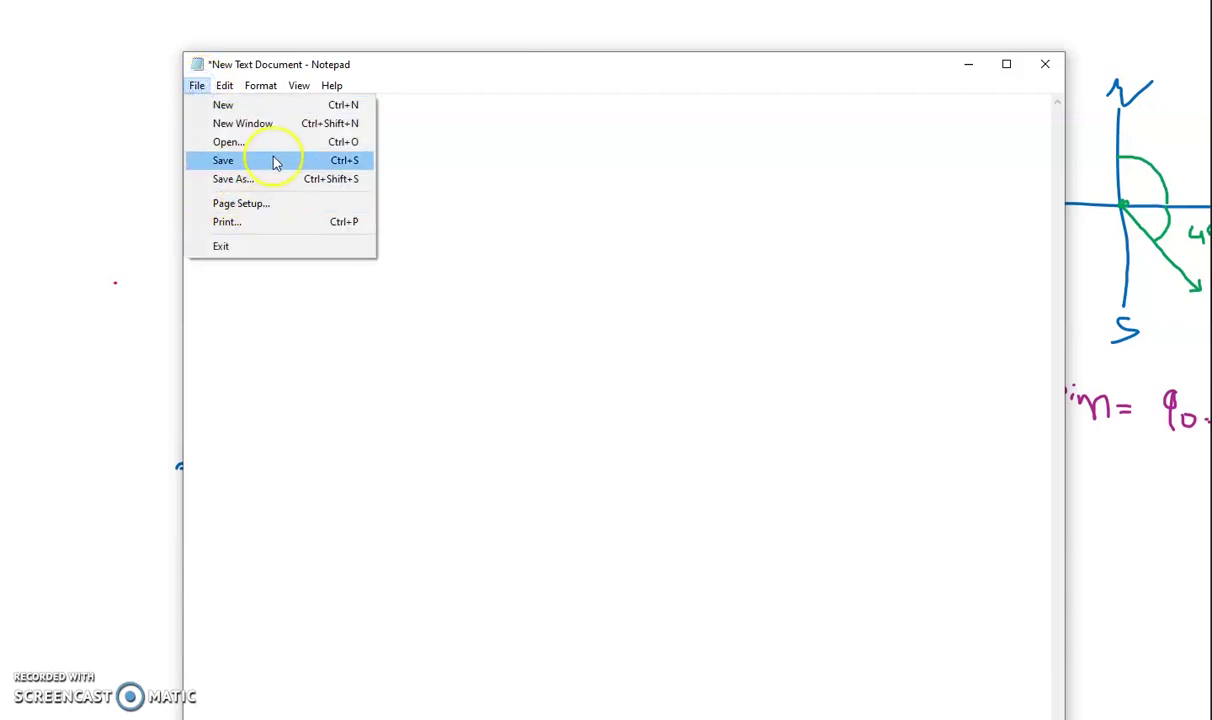
pyautogui.click(276, 162)
pyautogui.click(1045, 64)
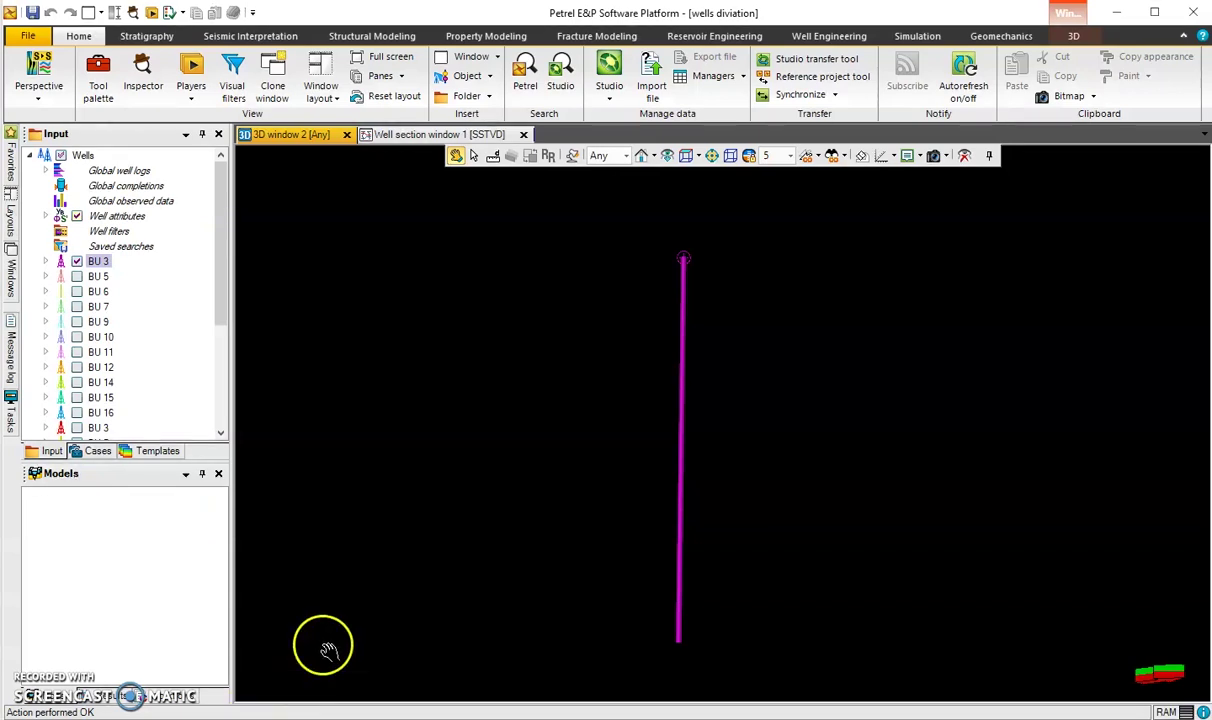
# - Start an import onto well BU 3 and select New Text Document in the desktop's diviation folder
pyautogui.rightClick(88, 265)
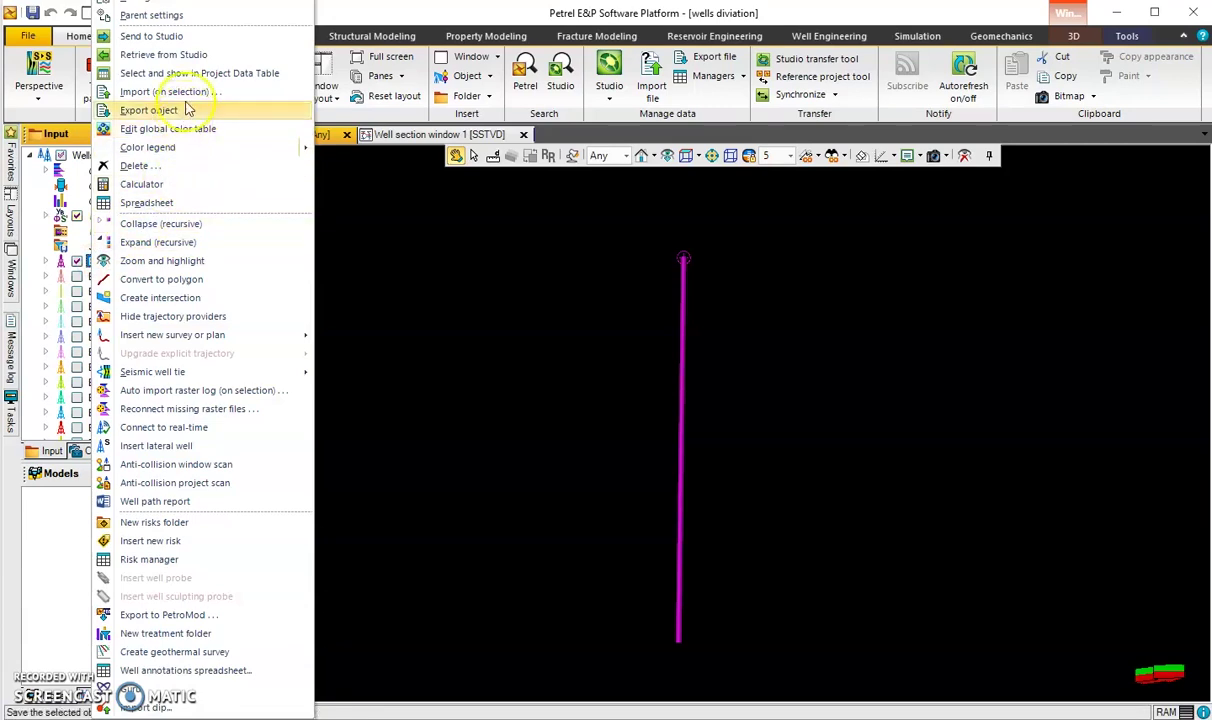
pyautogui.click(75, 235)
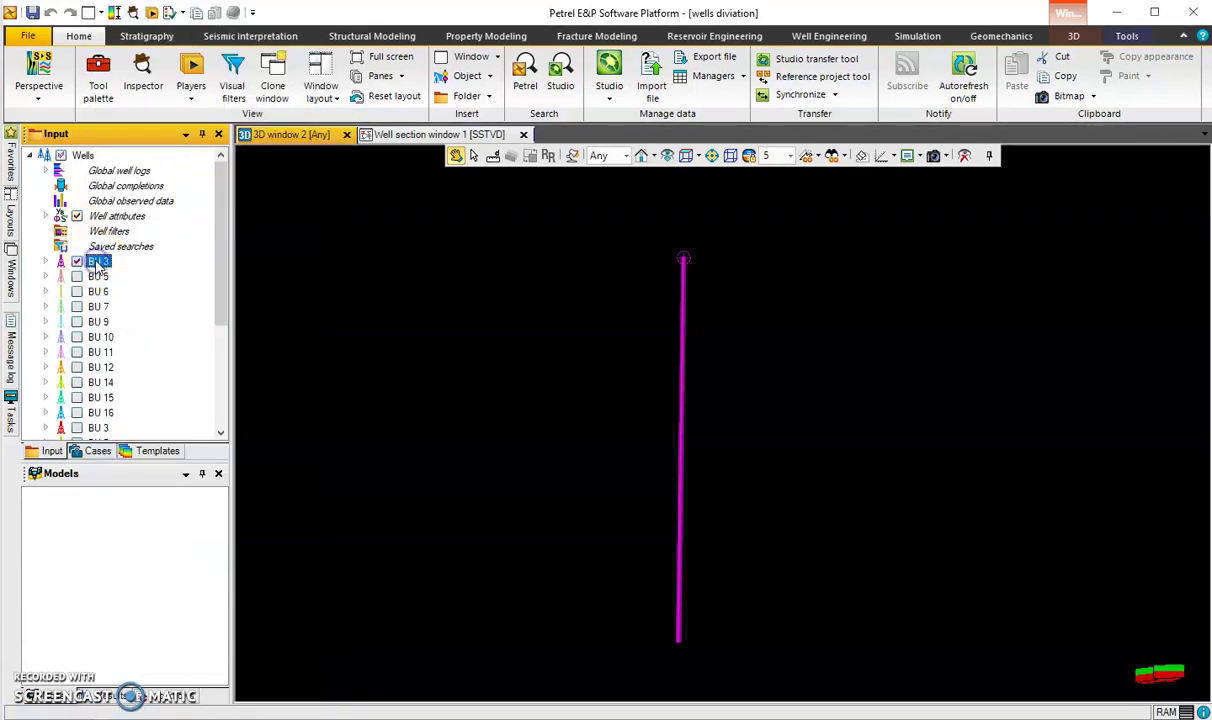
pyautogui.rightClick(97, 268)
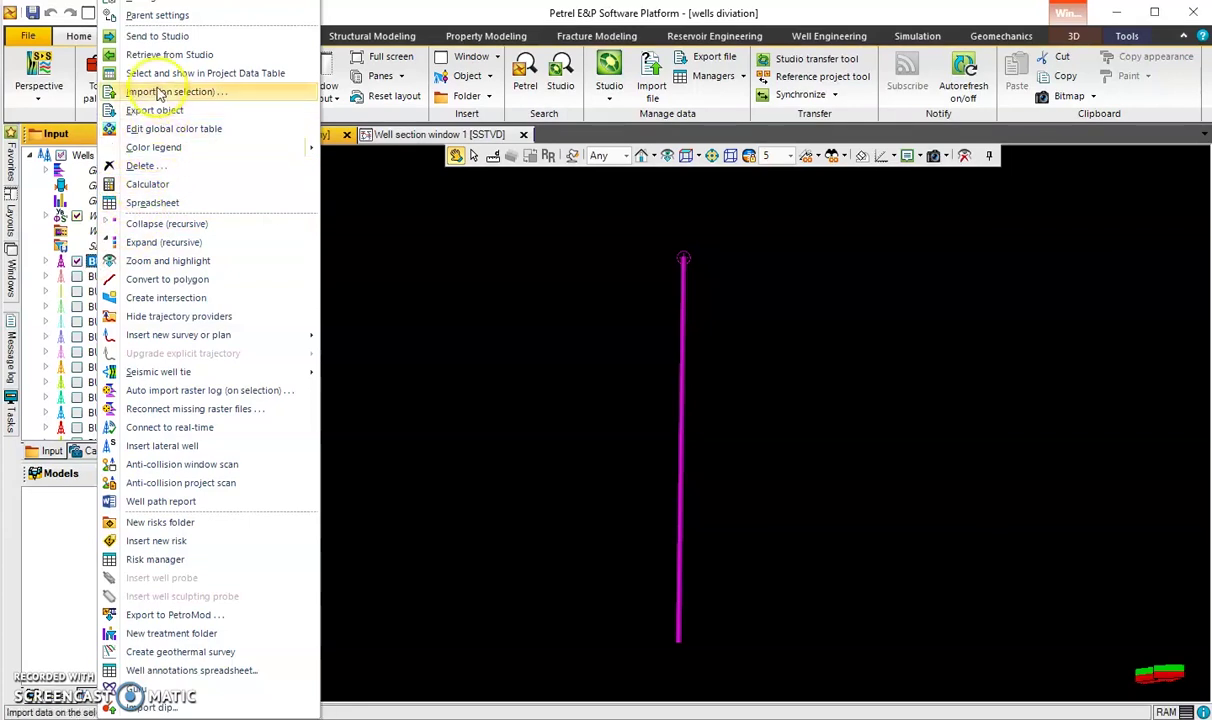
pyautogui.click(155, 92)
pyautogui.scroll(-1, 717, 215)
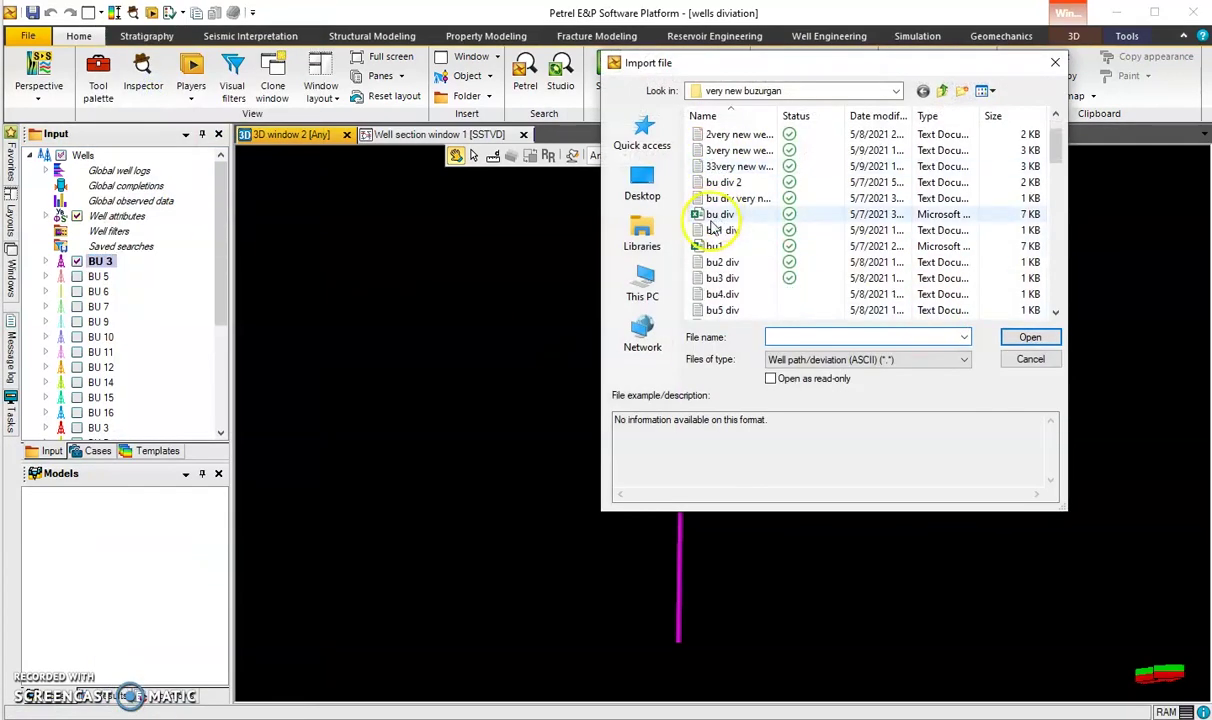
pyautogui.click(646, 195)
pyautogui.scroll(-5, 725, 210)
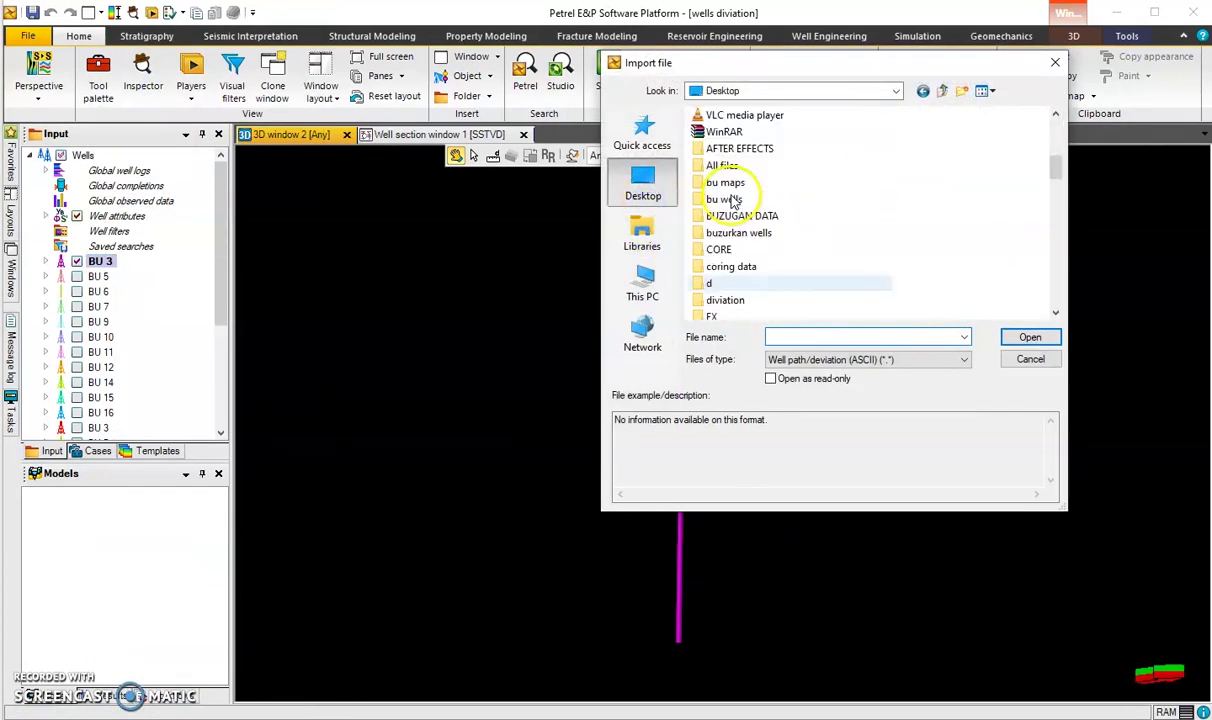
pyautogui.doubleClick(727, 300)
pyautogui.click(735, 135)
# - Open New Text Document from the file chooser to check its md, inc and azim rows, and close it
pyautogui.rightClick(740, 135)
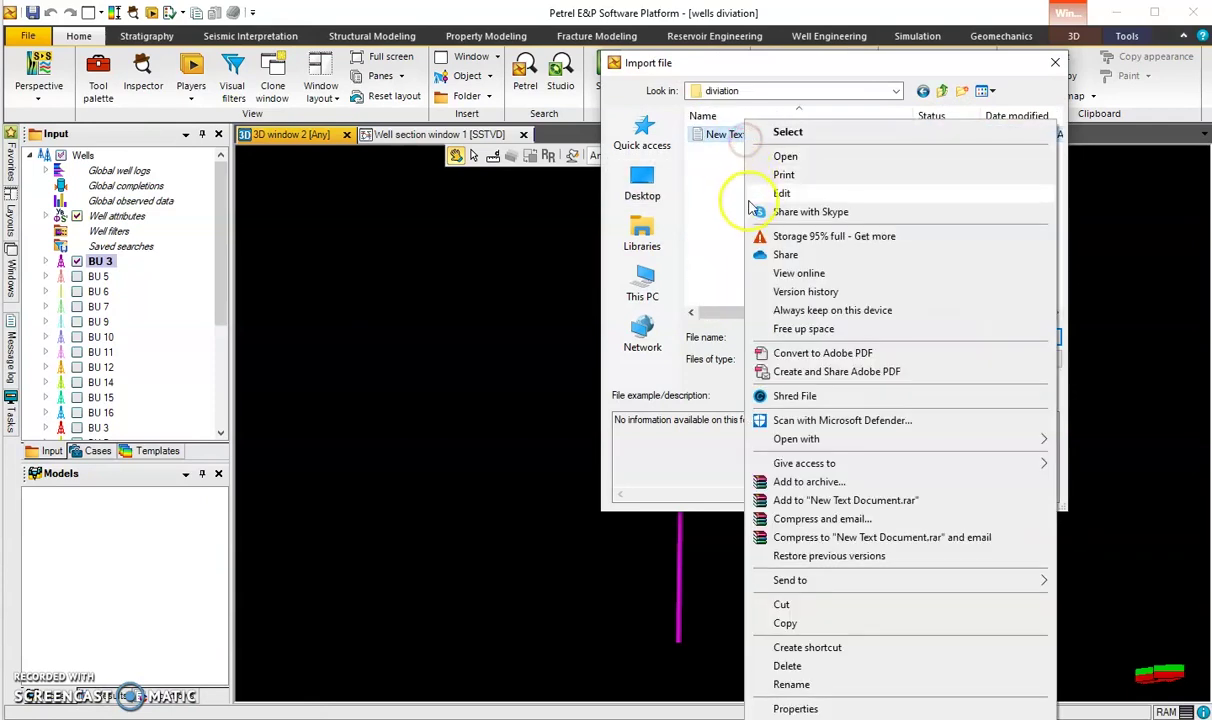
pyautogui.click(783, 174)
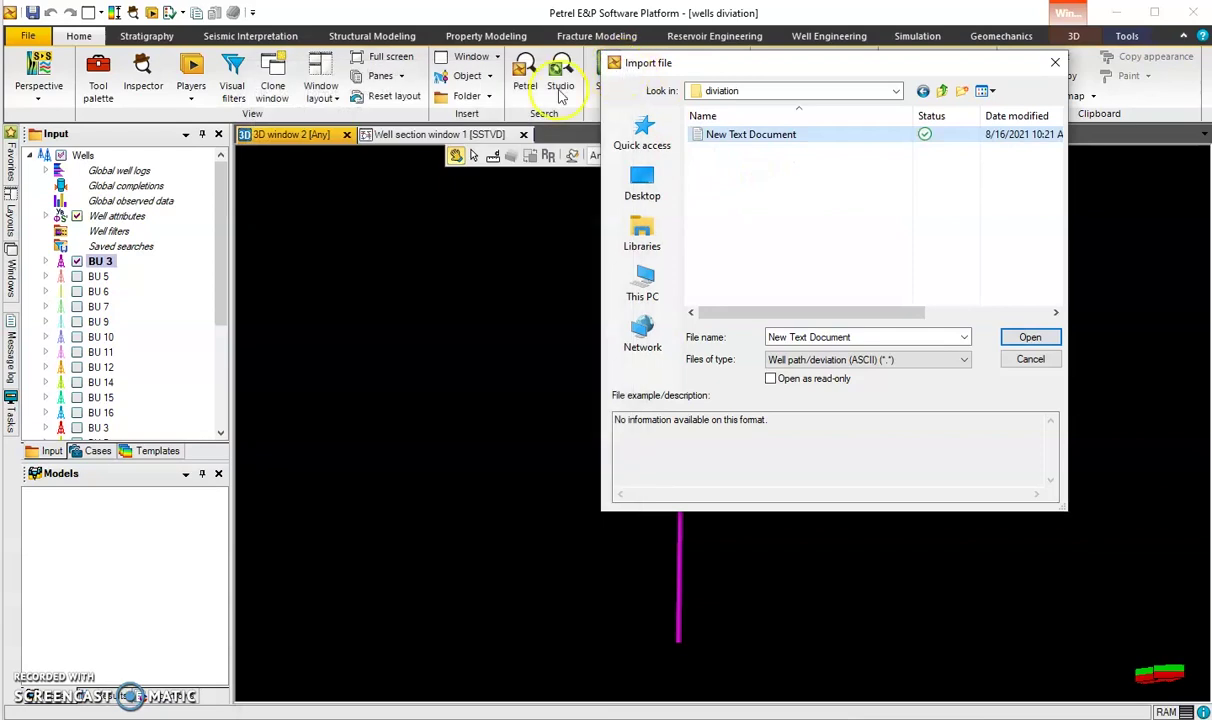
pyautogui.rightClick(766, 131)
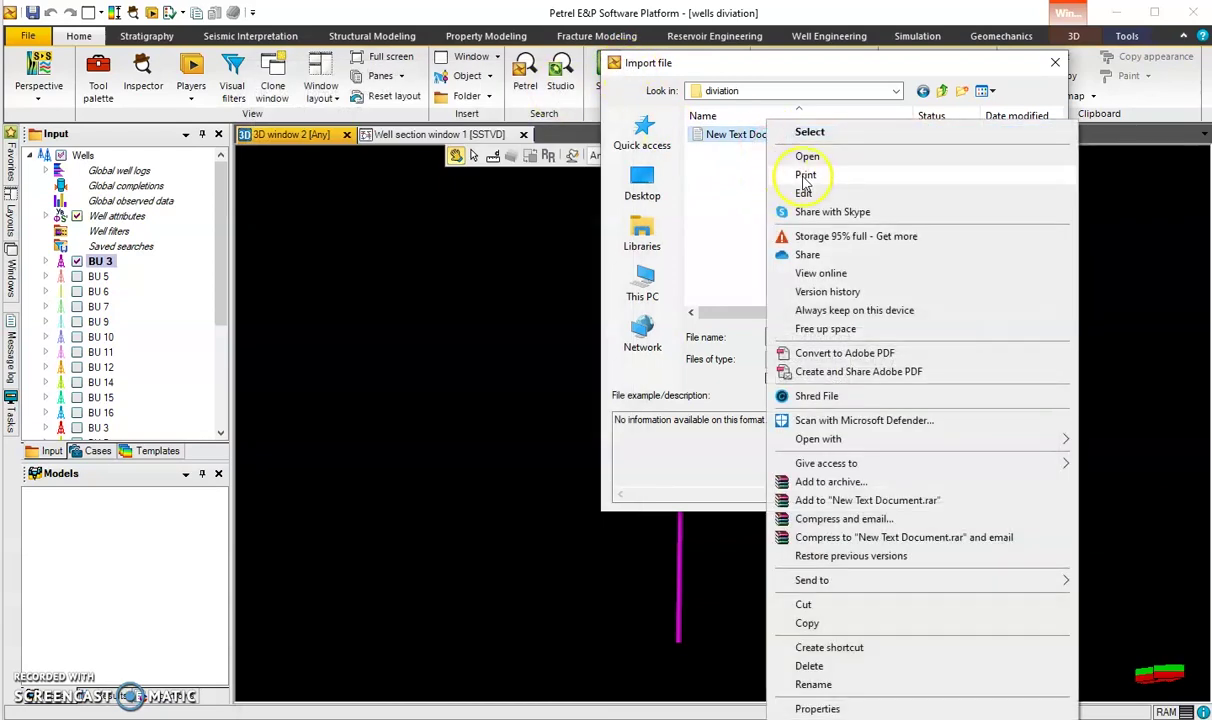
pyautogui.click(810, 159)
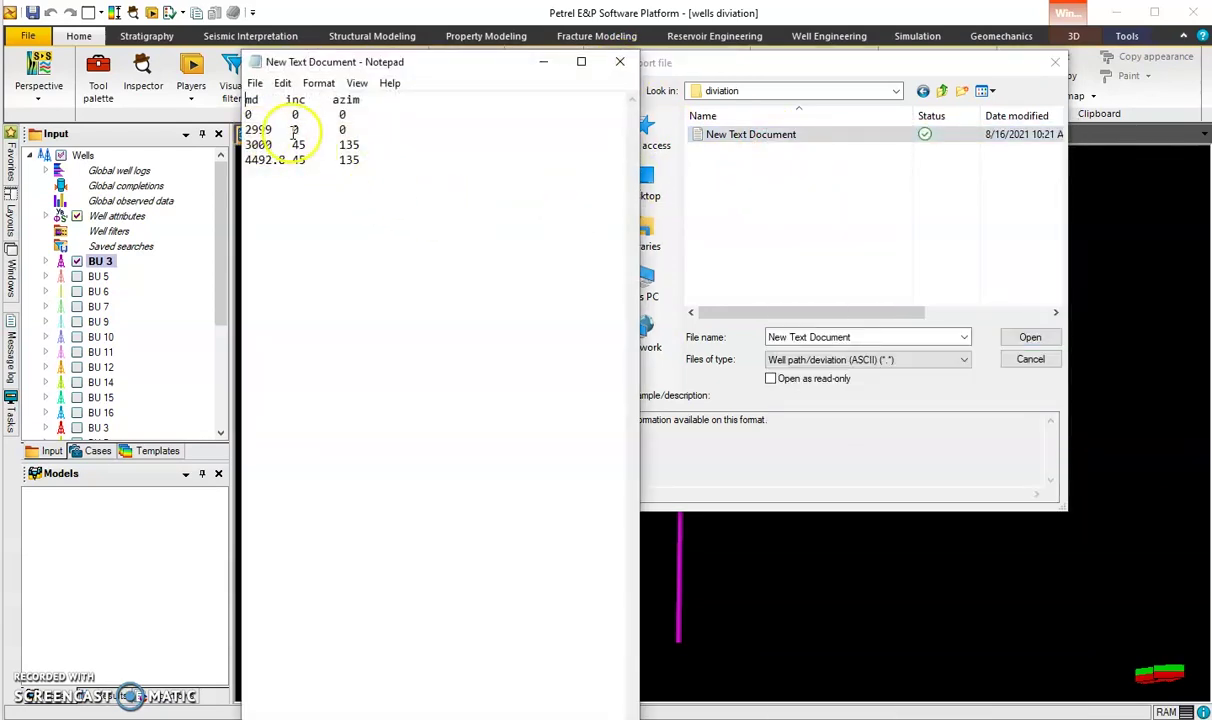
pyautogui.click(620, 61)
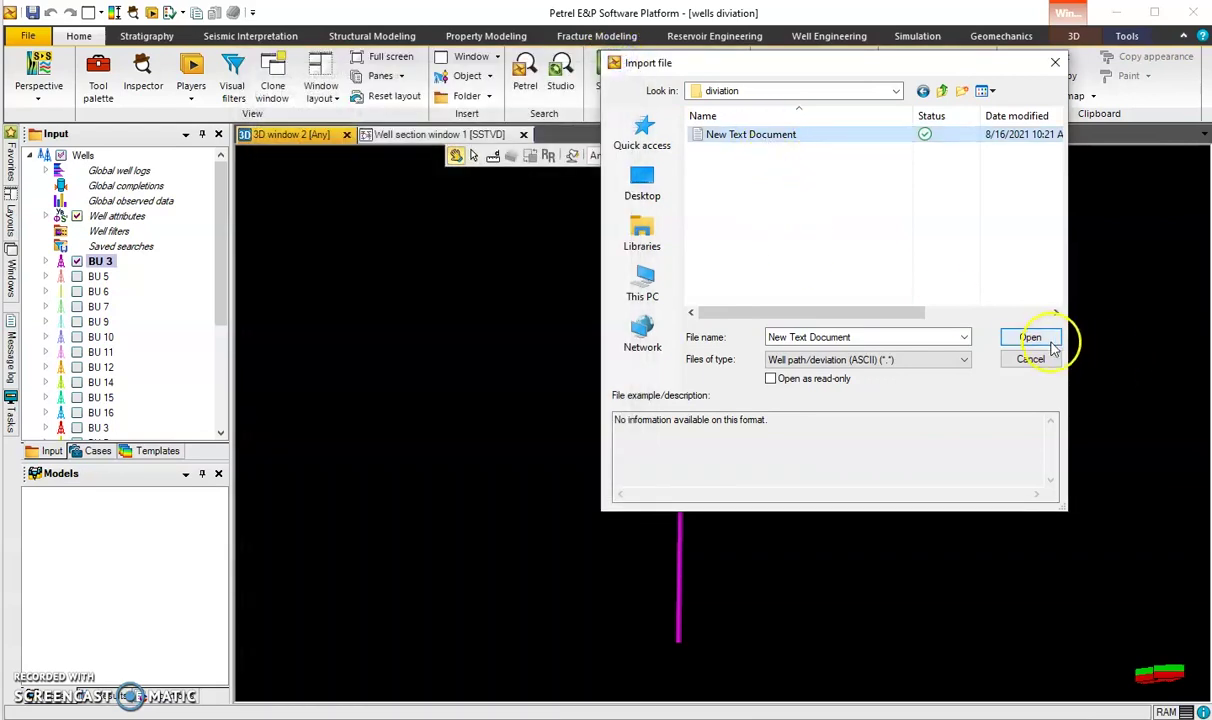
# - Choose Well path/deviation (ASCII) as the file type and open New Text Document for import
pyautogui.click(892, 360)
pyautogui.click(892, 360)
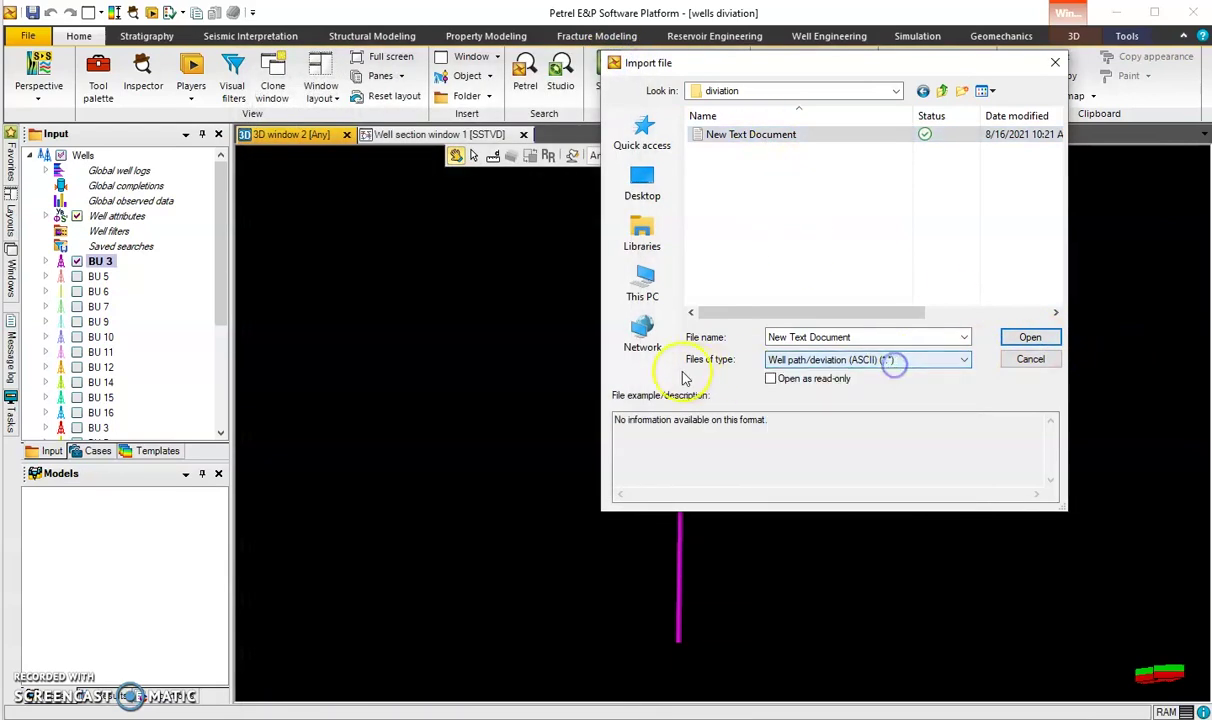
pyautogui.click(862, 359)
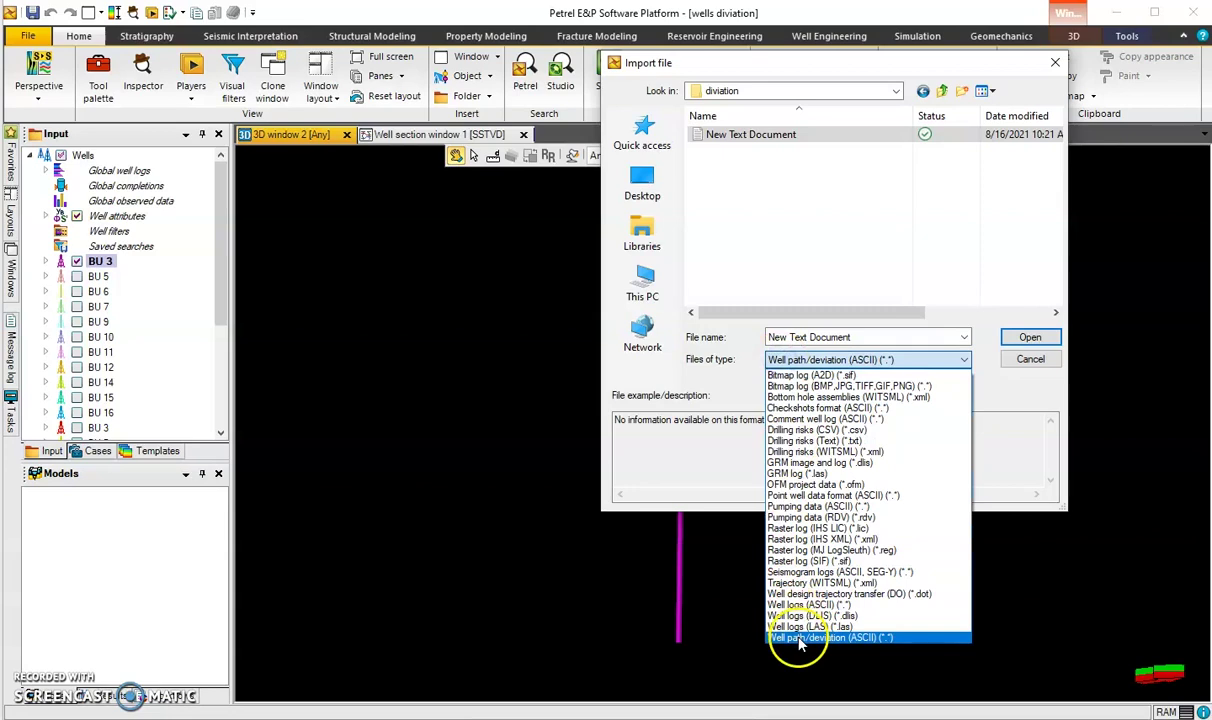
pyautogui.click(825, 638)
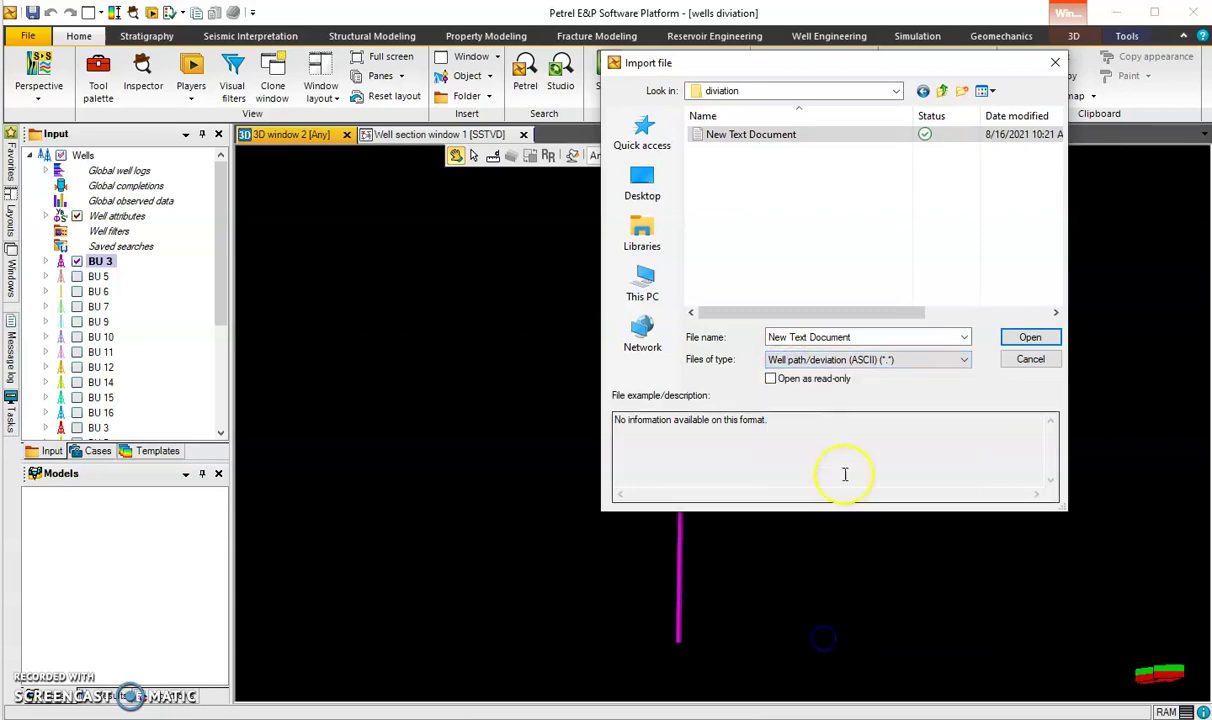
pyautogui.click(1029, 338)
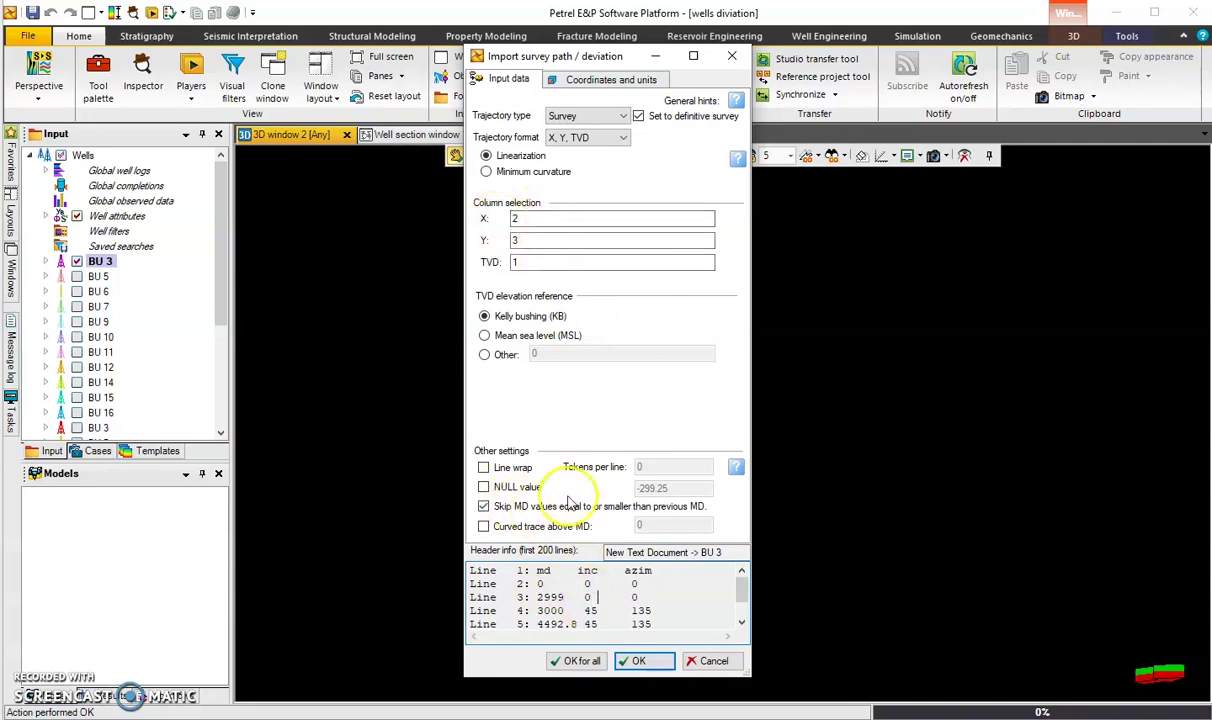
# - Set the trajectory format of the survey import to MD, INCL, AZIM
pyautogui.click(598, 218)
pyautogui.doubleClick(522, 239)
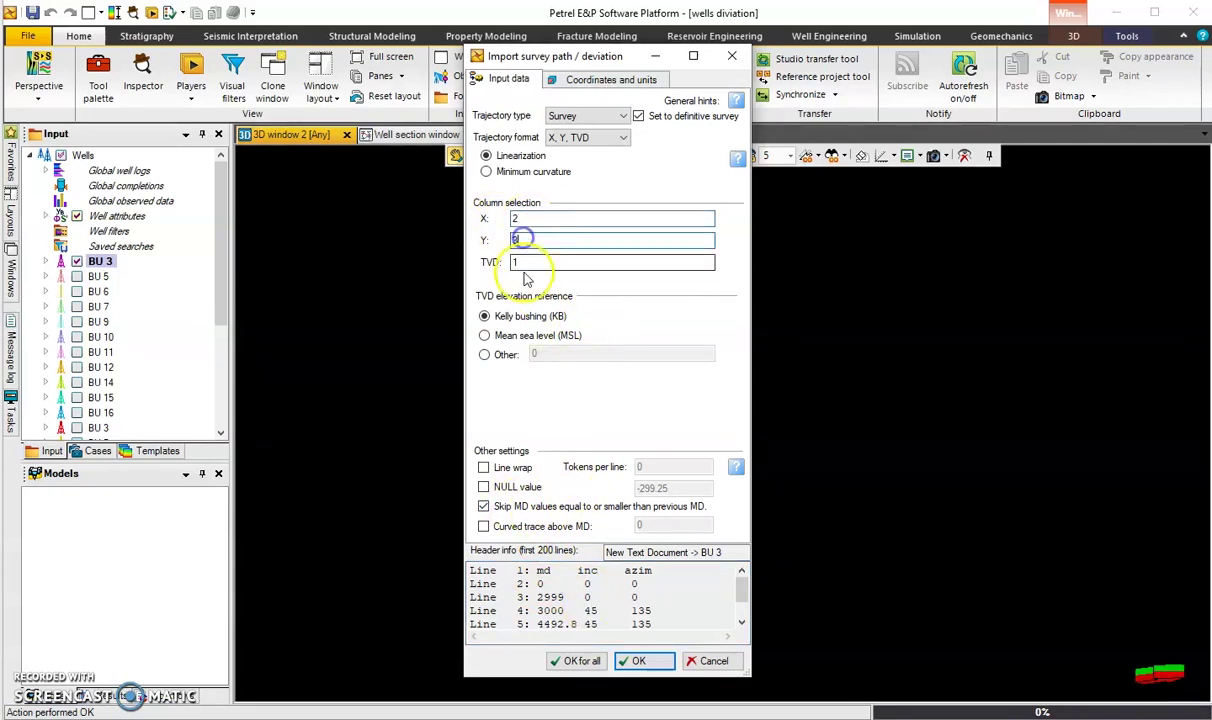
pyautogui.click(531, 262)
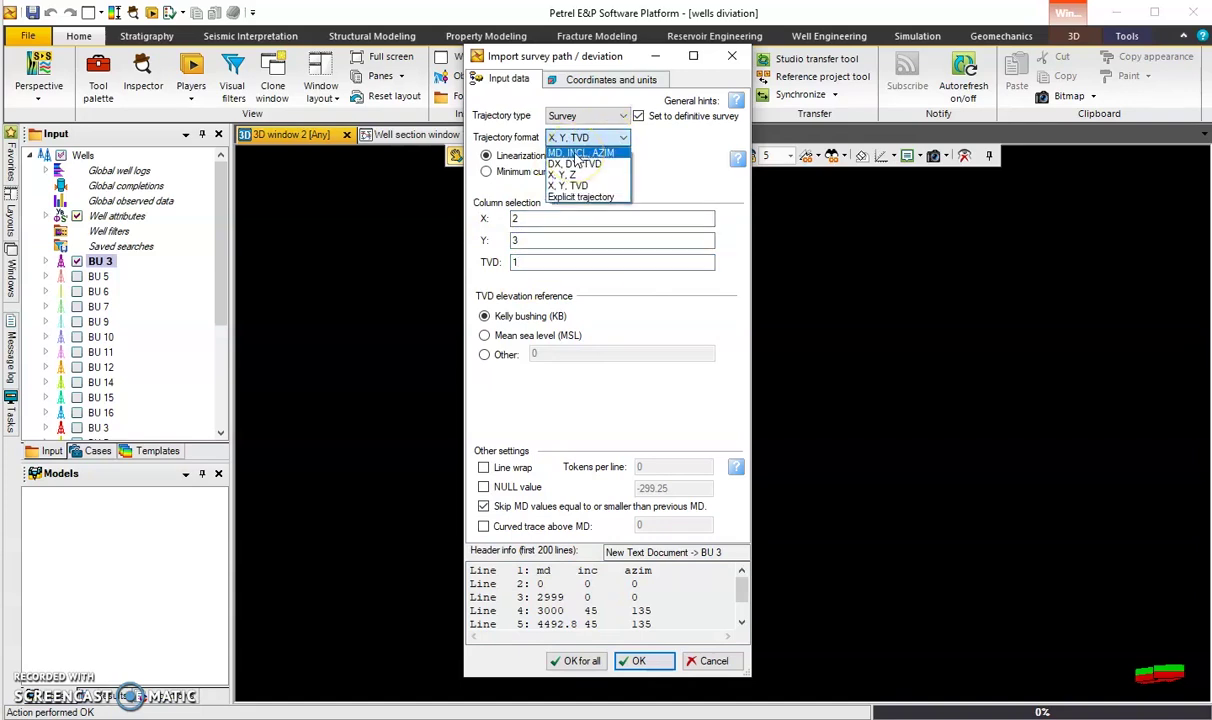
pyautogui.click(578, 153)
# - Assign column 1 to MD, 2 to INCL and 3 to AZIM, and accept the survey import for all
pyautogui.click(540, 180)
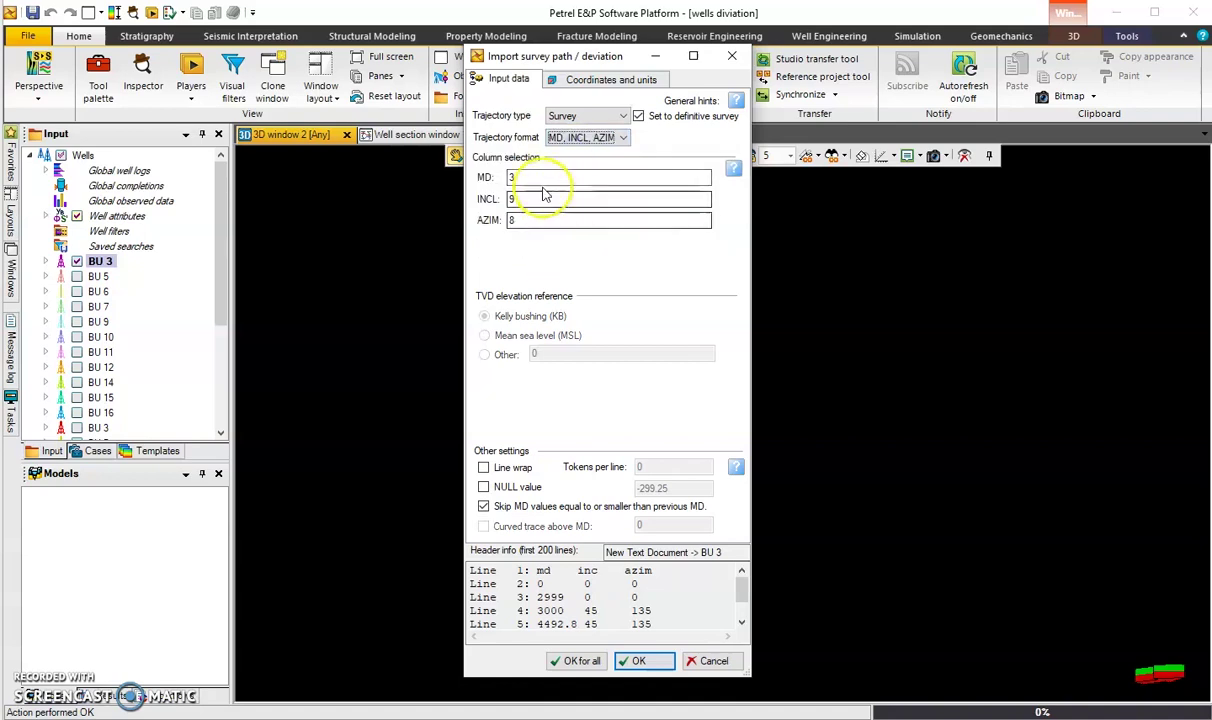
pyautogui.doubleClick(514, 177)
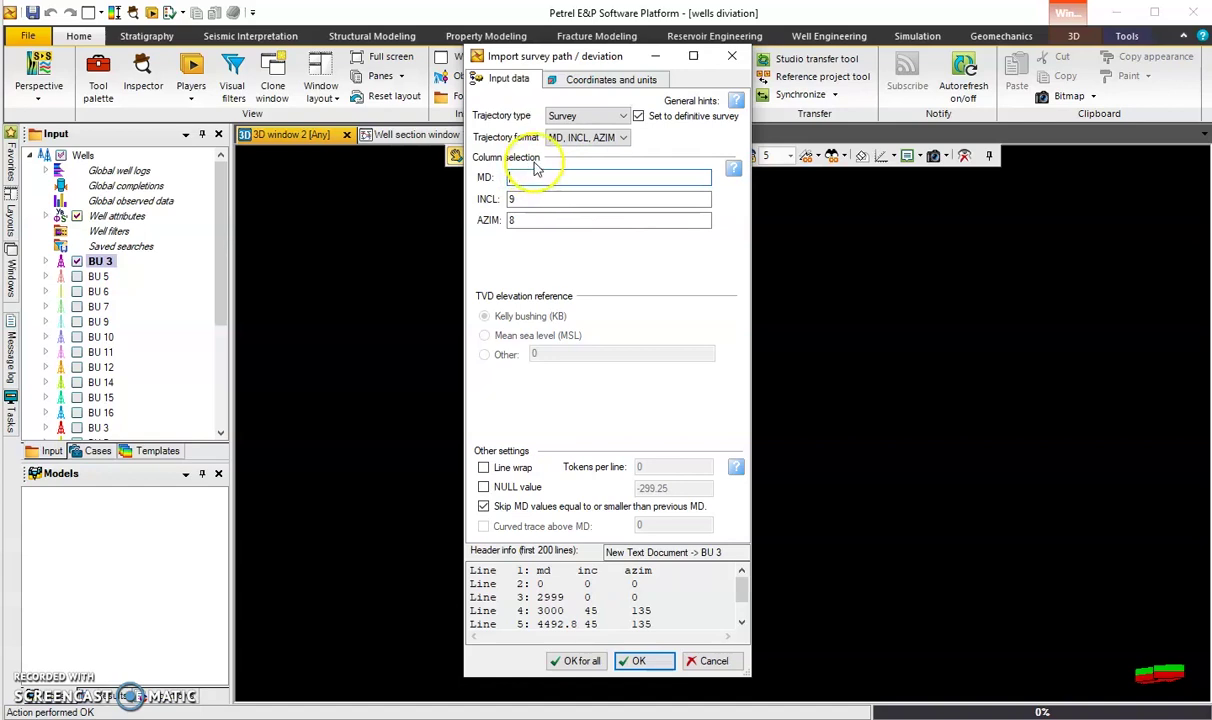
pyautogui.doubleClick(511, 199)
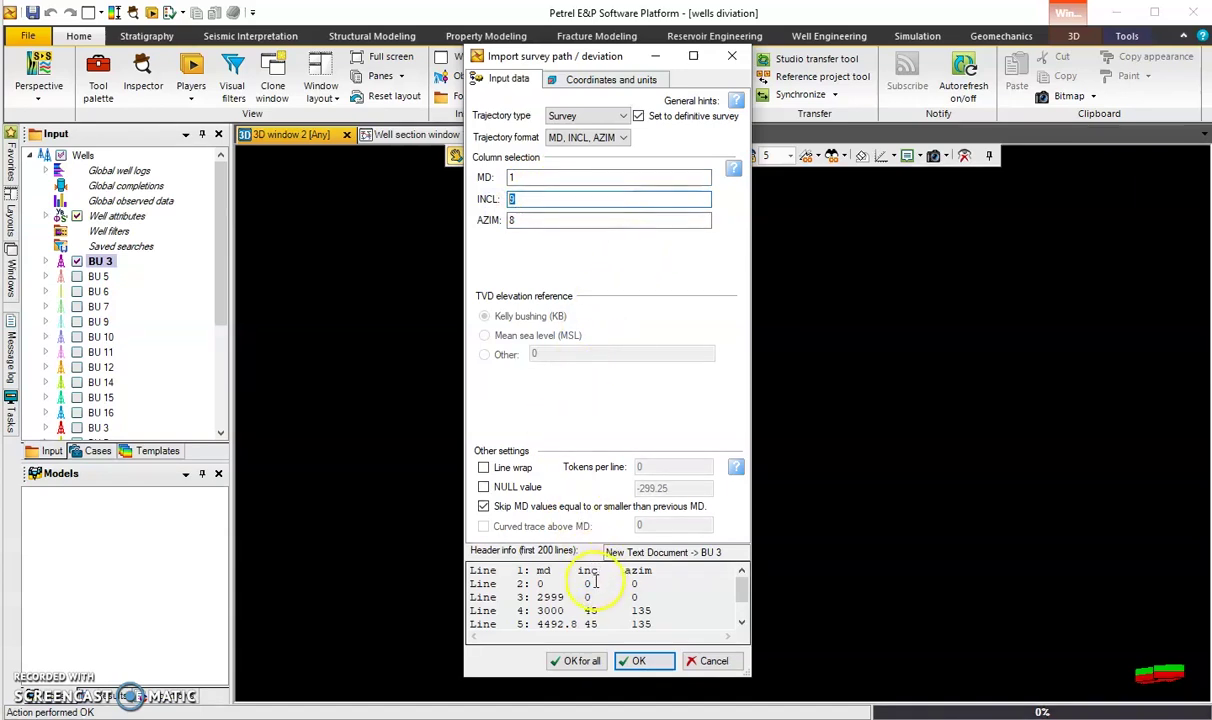
pyautogui.write('2')
pyautogui.click(514, 218)
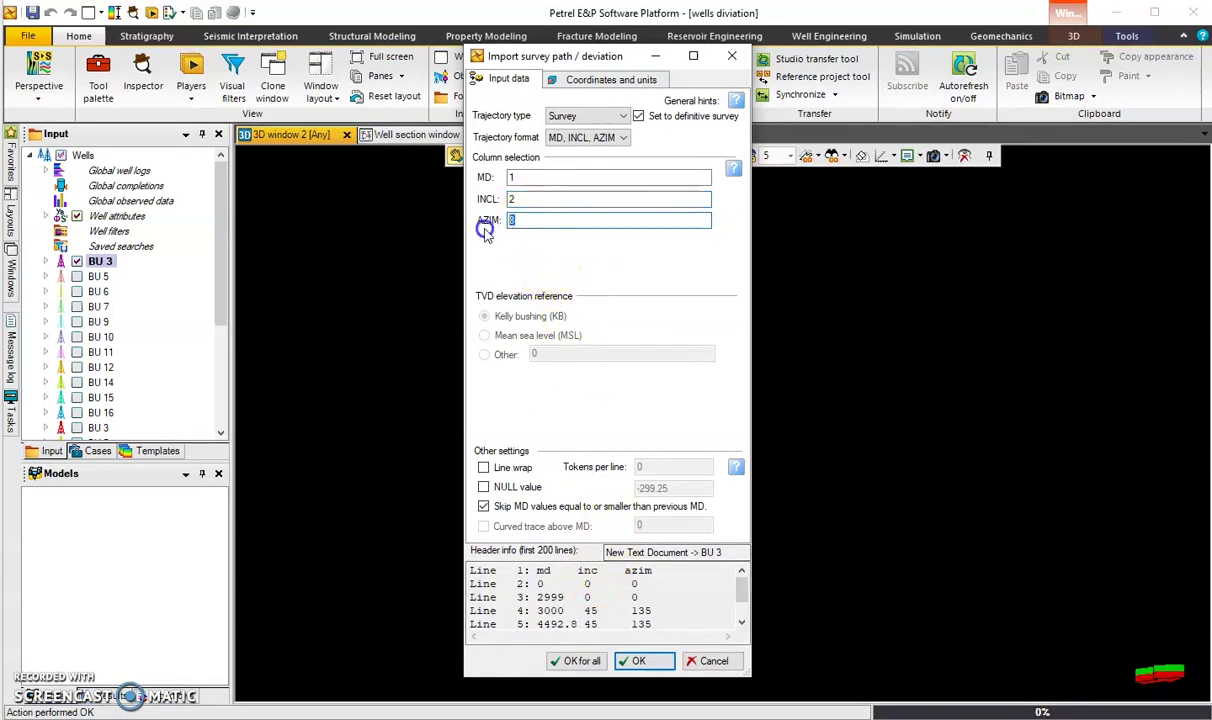
pyautogui.write('3')
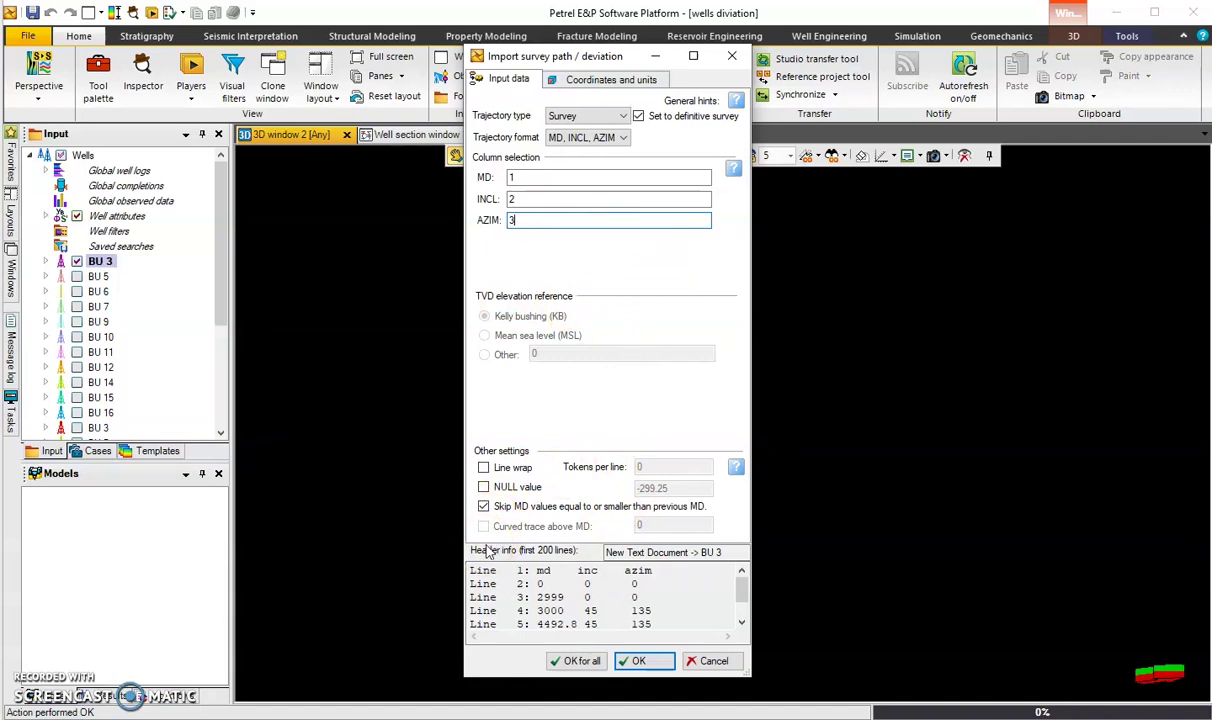
pyautogui.click(577, 661)
# - Display well BU 5, load the bu1 div file for import onto it, and list the trajectory formats
pyautogui.moveTo(537, 497); pyautogui.dragTo(768, 465)
pyautogui.click(77, 321)
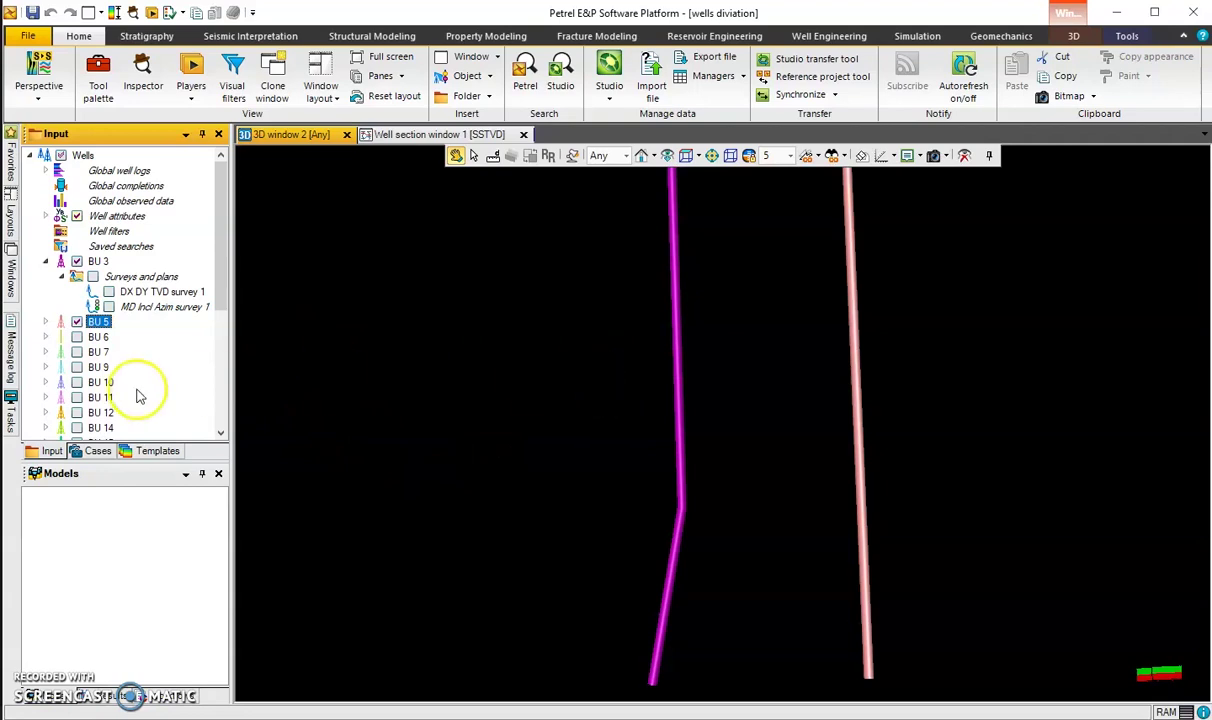
pyautogui.rightClick(98, 321)
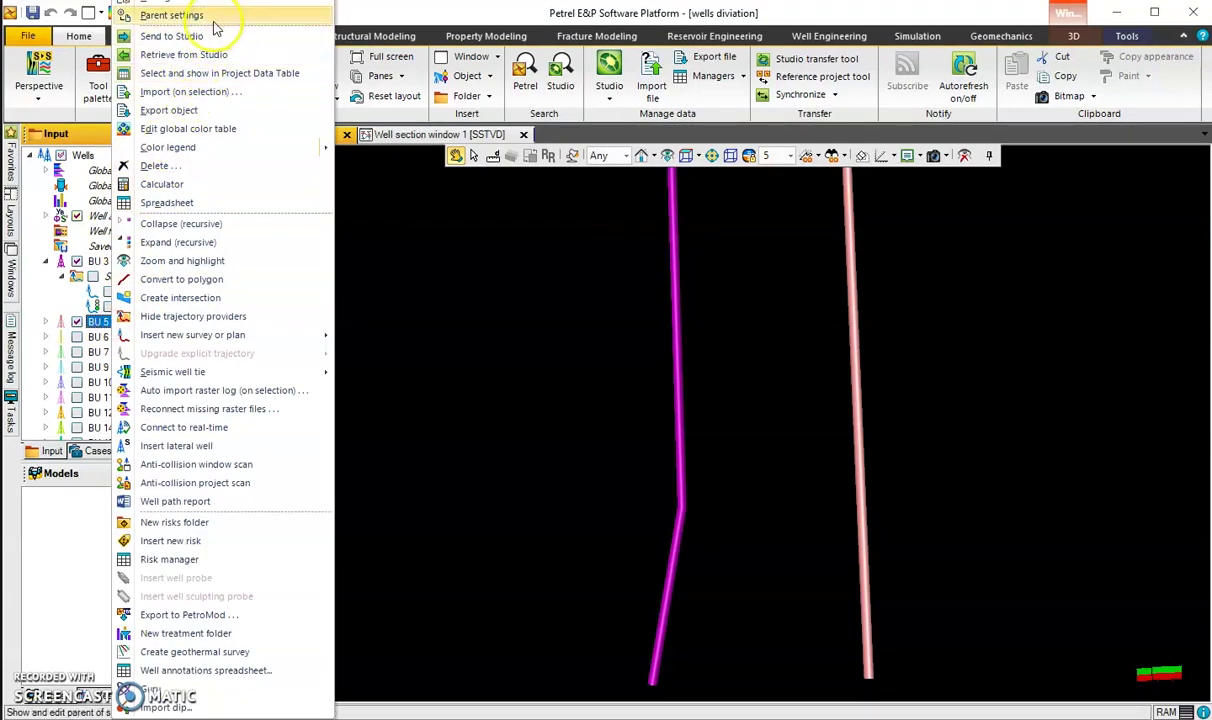
pyautogui.click(166, 94)
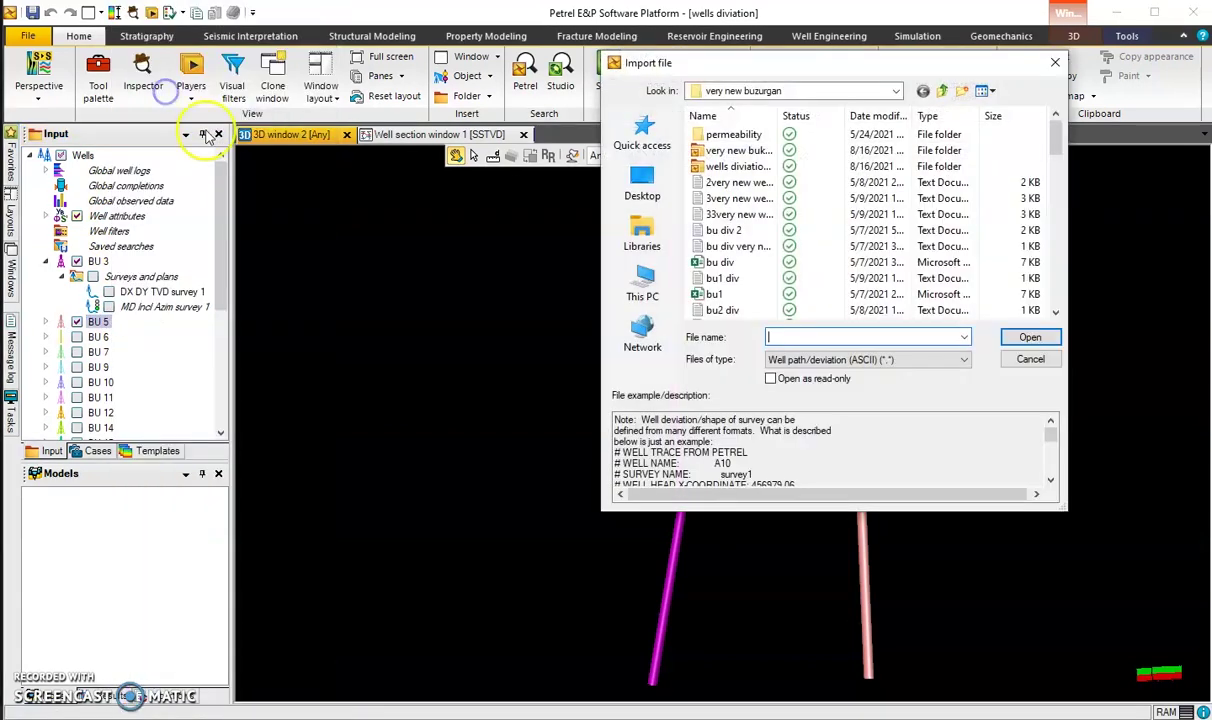
pyautogui.doubleClick(723, 280)
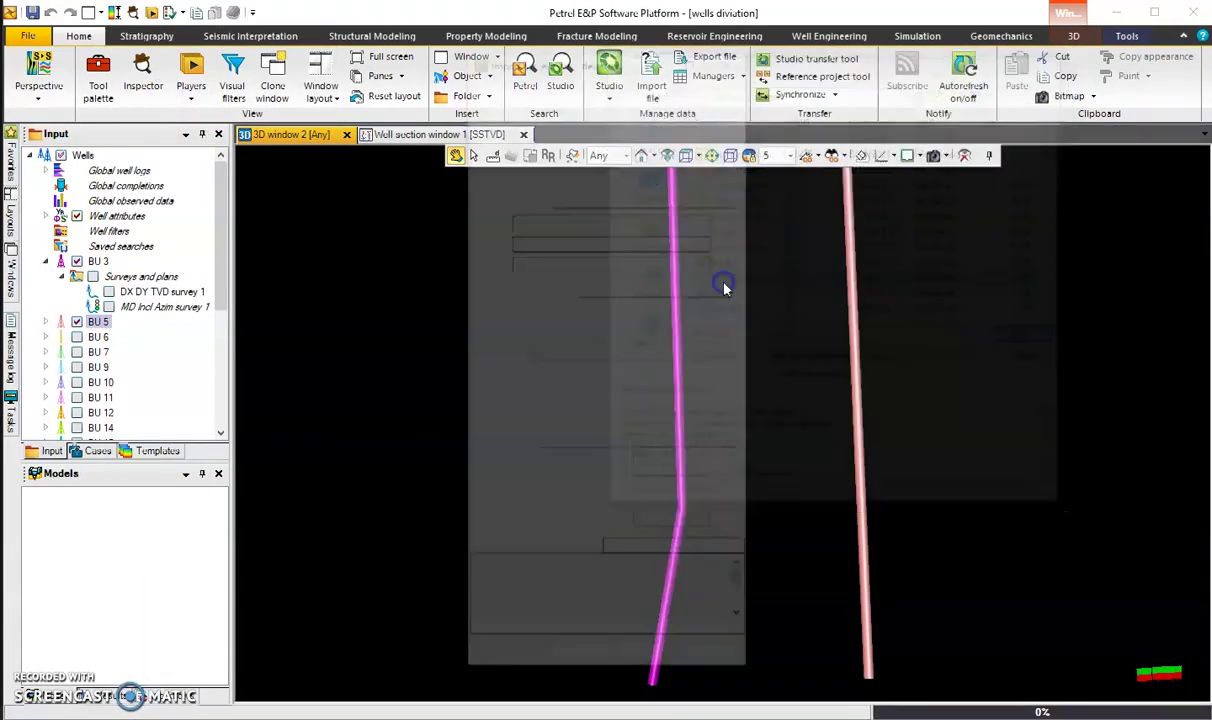
pyautogui.click(610, 142)
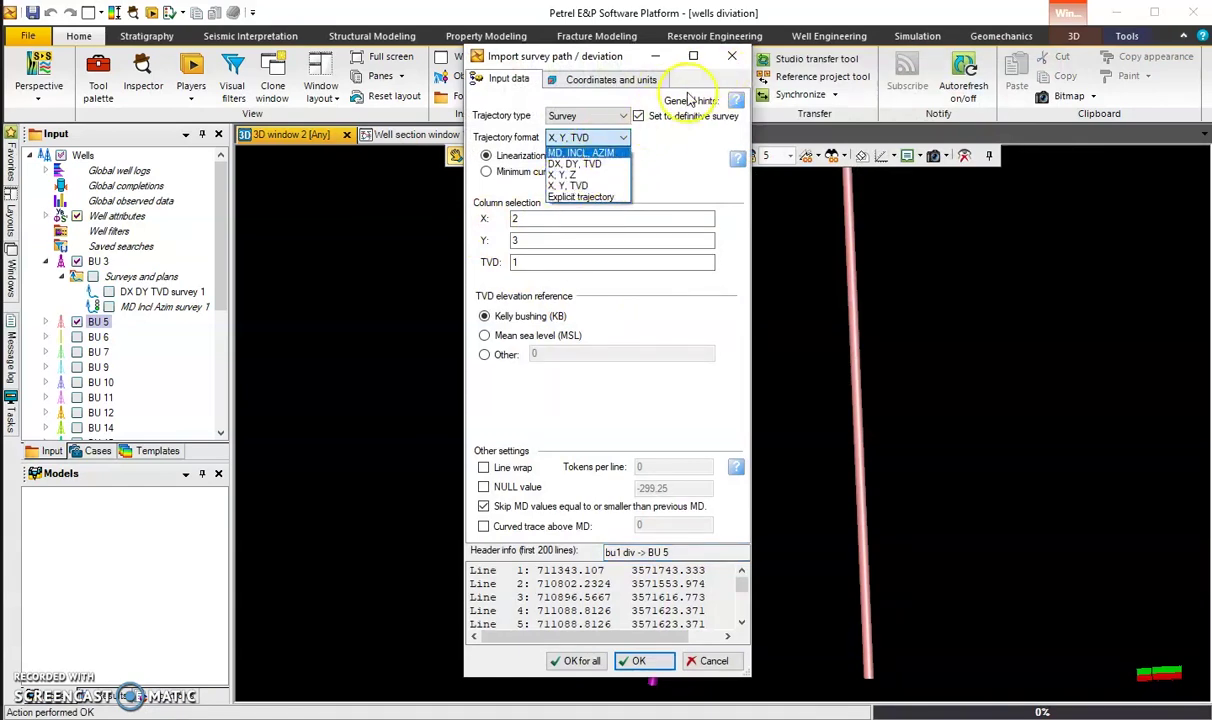
# - Switch to the whiteboard and examine the globe and world map with their coordinate labels up close
pyautogui.click(662, 58)
pyautogui.click(660, 57)
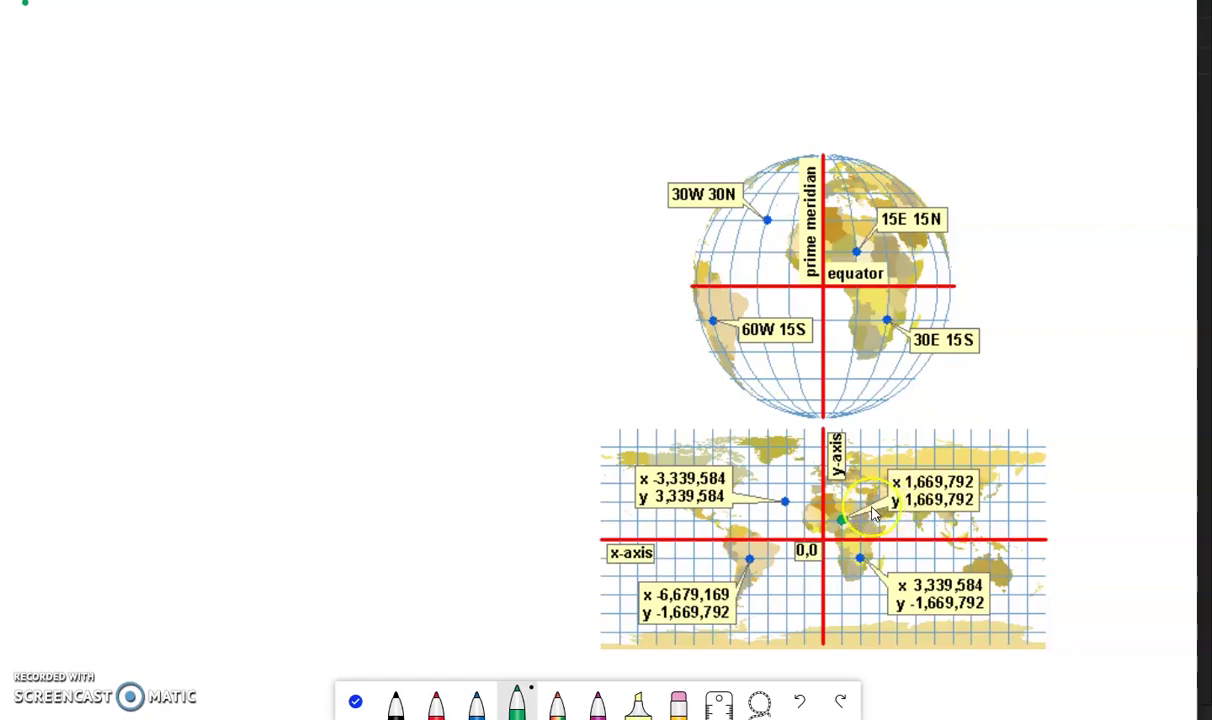
pyautogui.keyDown('ctrl'); pyautogui.scroll(-3, 873, 514); pyautogui.keyUp('ctrl')
pyautogui.keyDown('ctrl'); pyautogui.scroll(6, 873, 514); pyautogui.keyUp('ctrl')
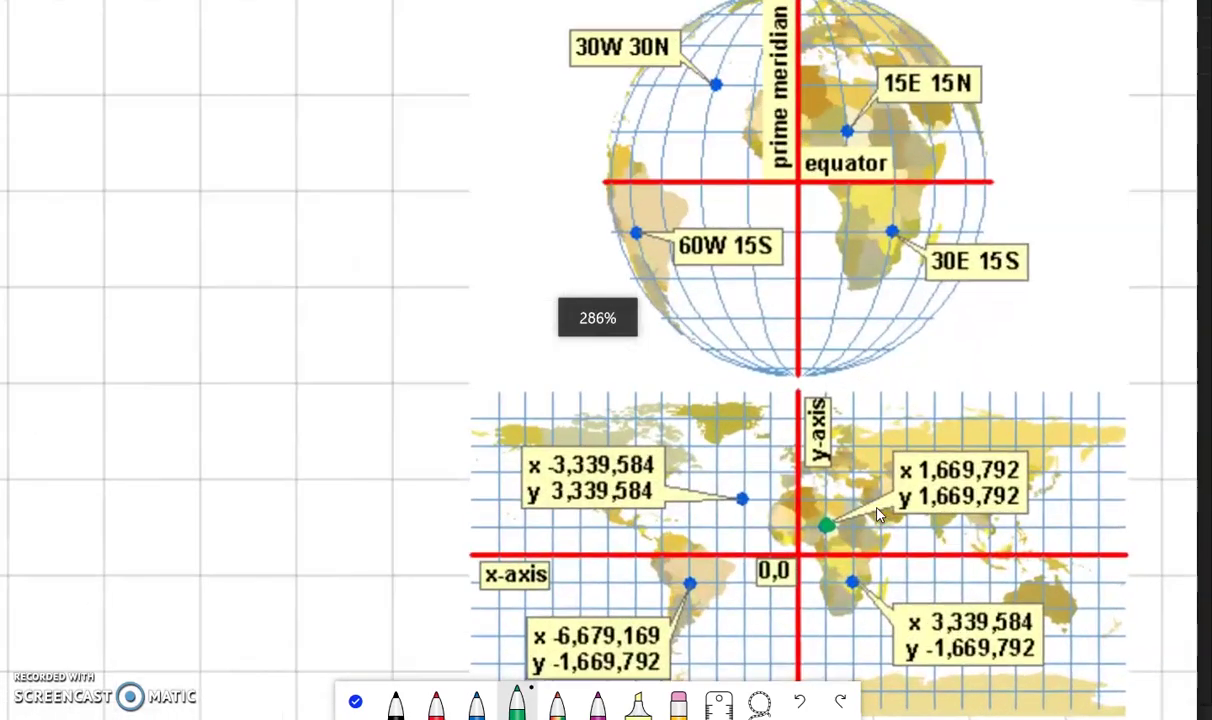
pyautogui.keyDown('ctrl'); pyautogui.scroll(1, 785, 550); pyautogui.keyUp('ctrl')
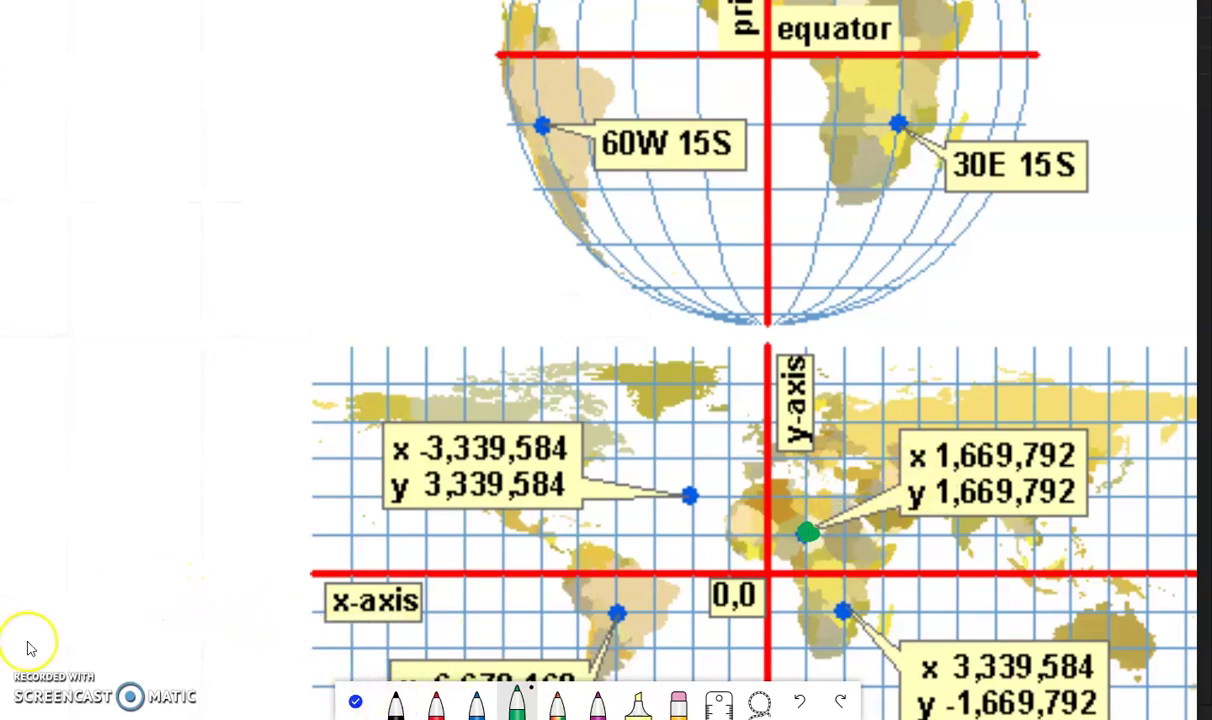
# - Open the WELL HEADS text file from the very new buzurgan folder inside the desktop's petrel folder
pyautogui.press('super+e')
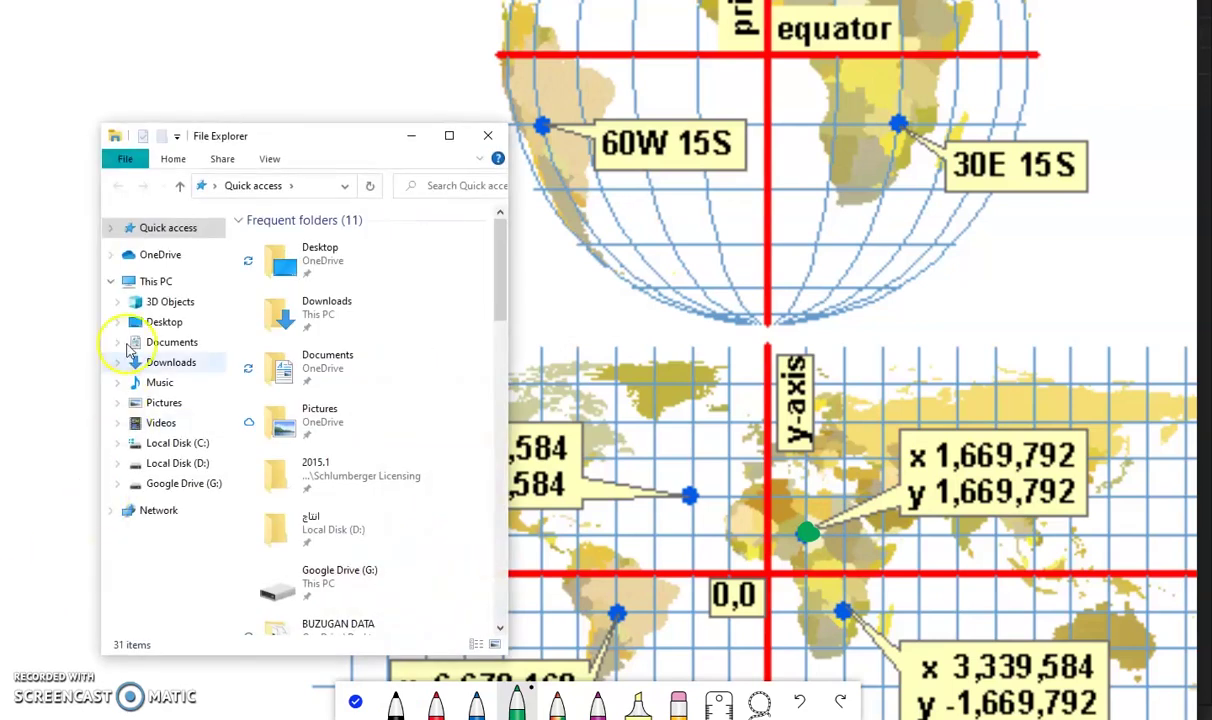
pyautogui.click(164, 322)
pyautogui.click(279, 260)
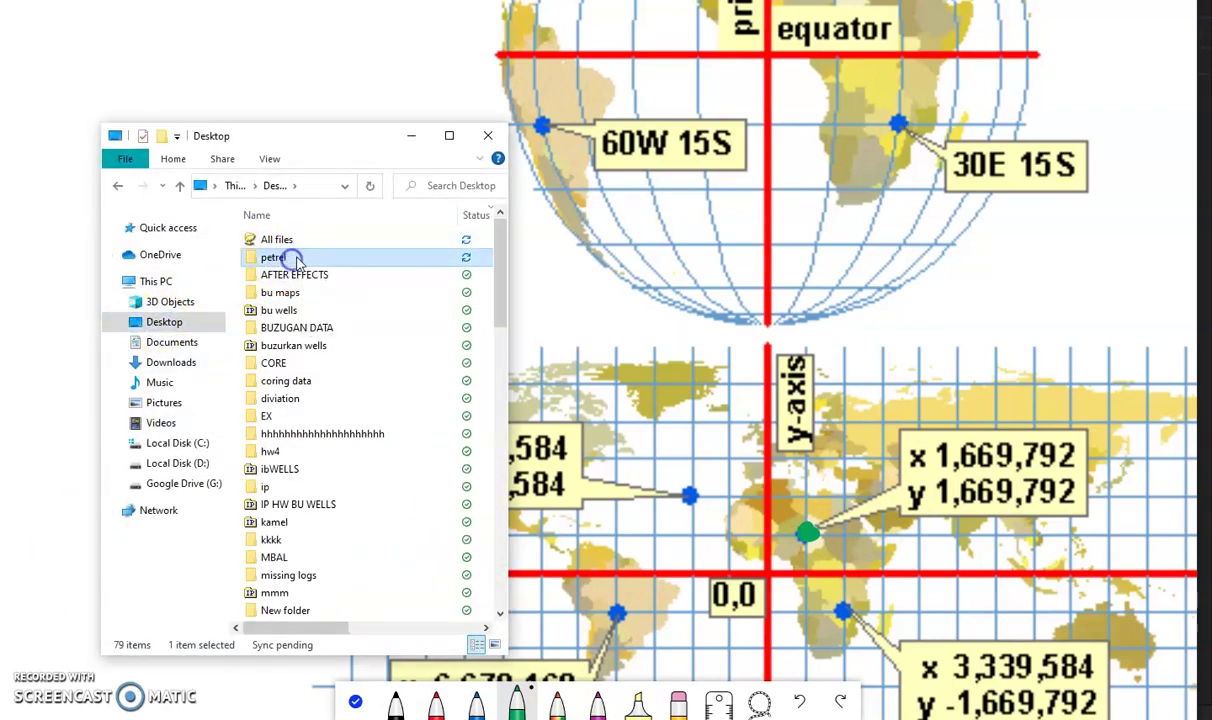
pyautogui.click(352, 398)
pyautogui.doubleClick(358, 262)
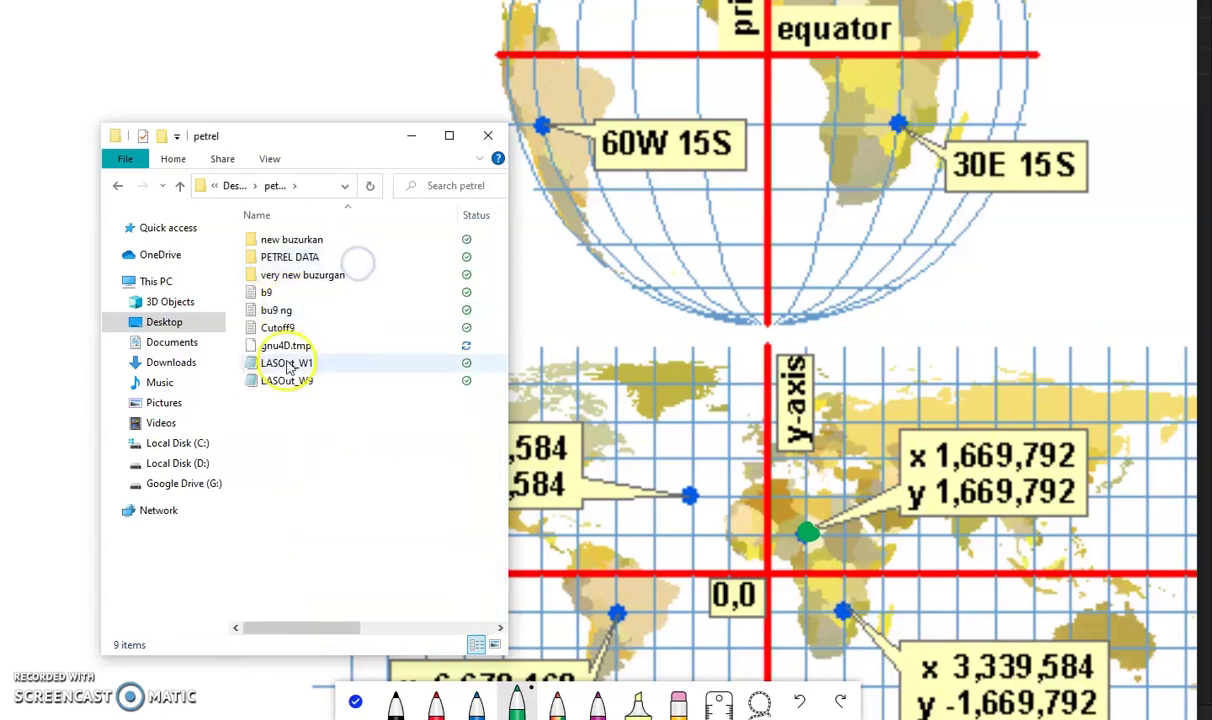
pyautogui.doubleClick(339, 260)
pyautogui.hotkey('alt', 'Left')
pyautogui.doubleClick(322, 276)
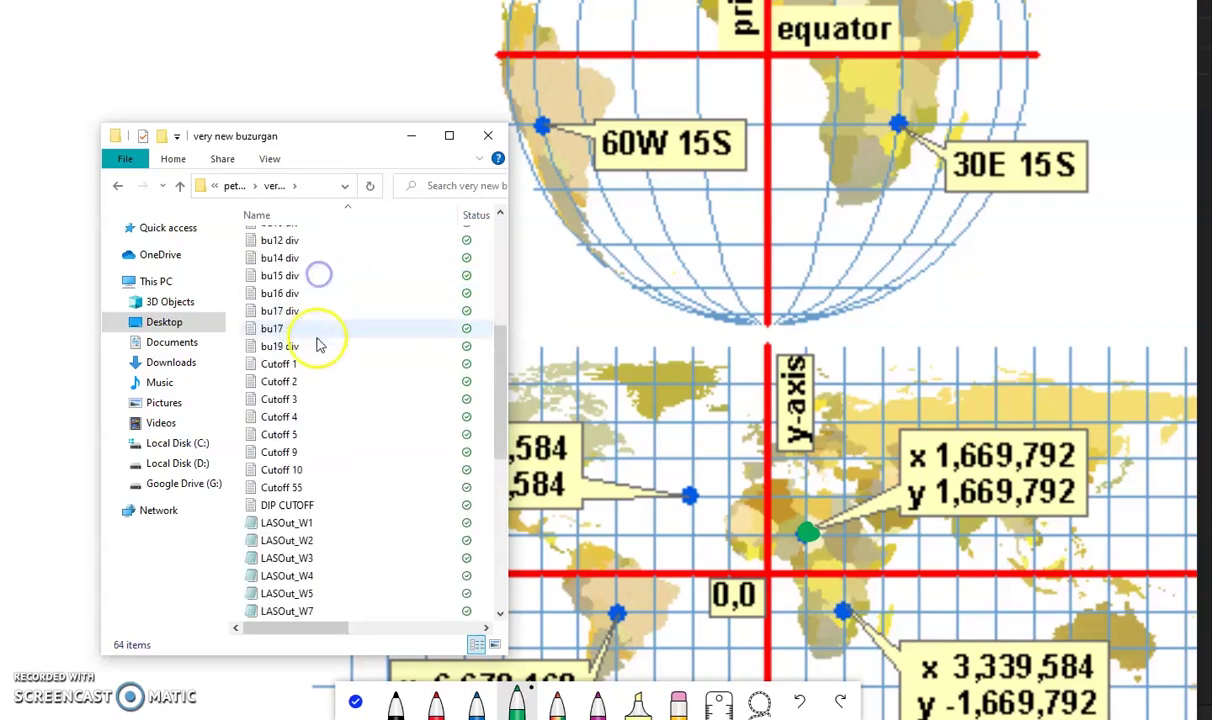
pyautogui.scroll(-12, 340, 420)
pyautogui.click(280, 575)
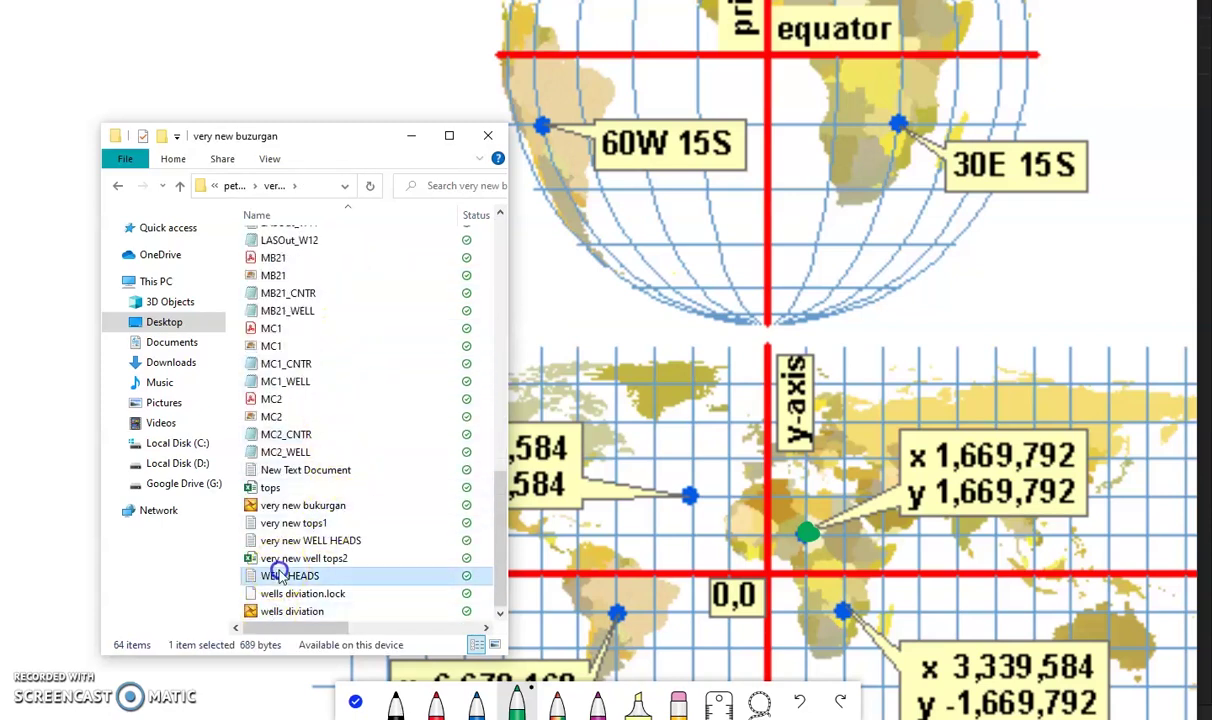
pyautogui.doubleClick(288, 576)
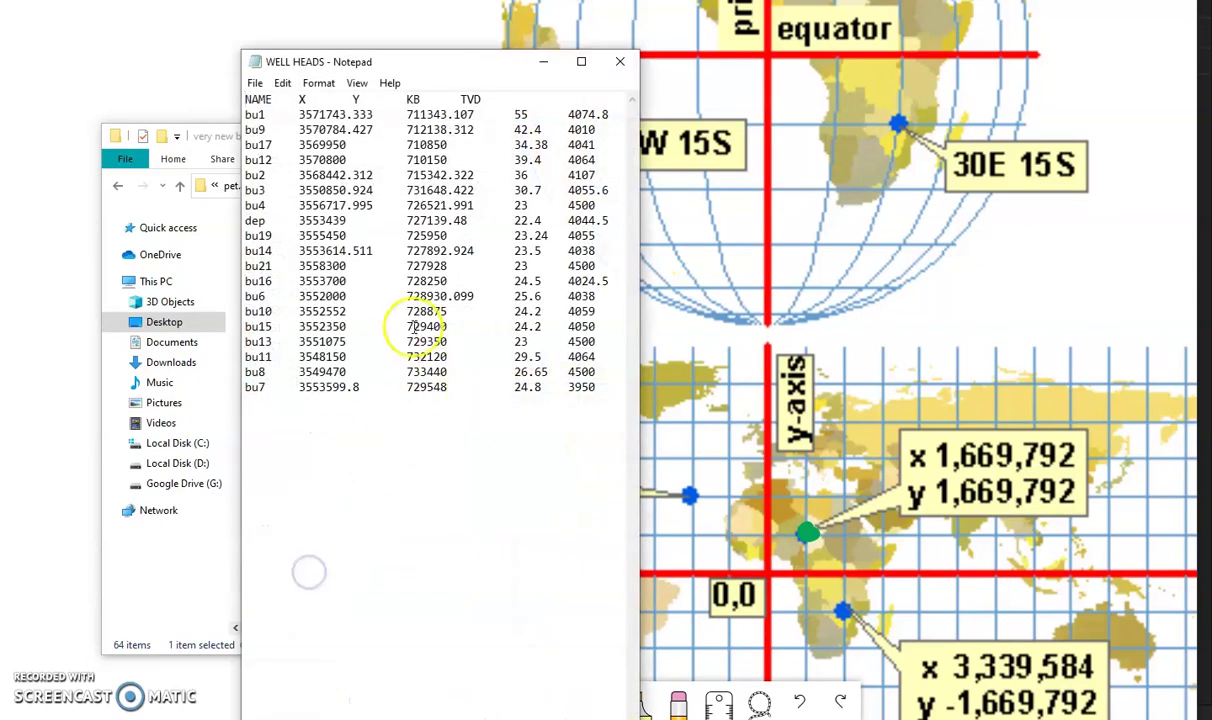
# - Align the WELL HEADS column headings by adding a tab after X, highlight bu1's X and Y coordinates, and minimize the file
pyautogui.moveTo(298, 115); pyautogui.dragTo(420, 114)
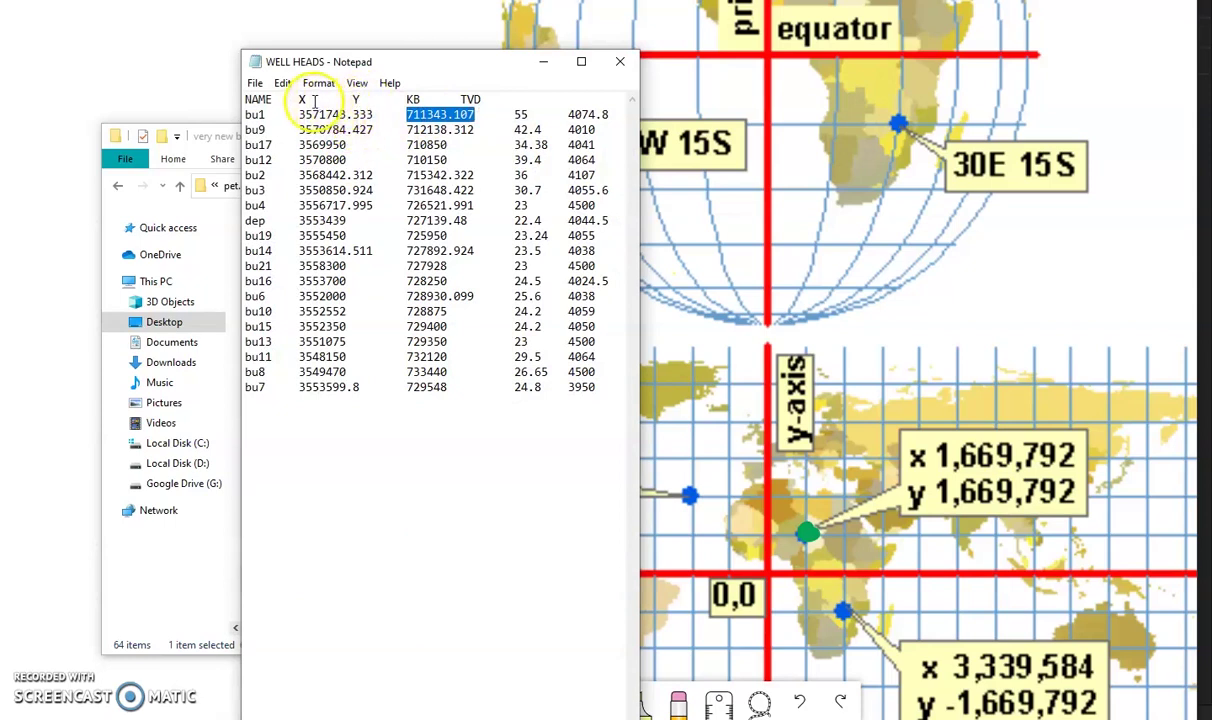
pyautogui.click(313, 100)
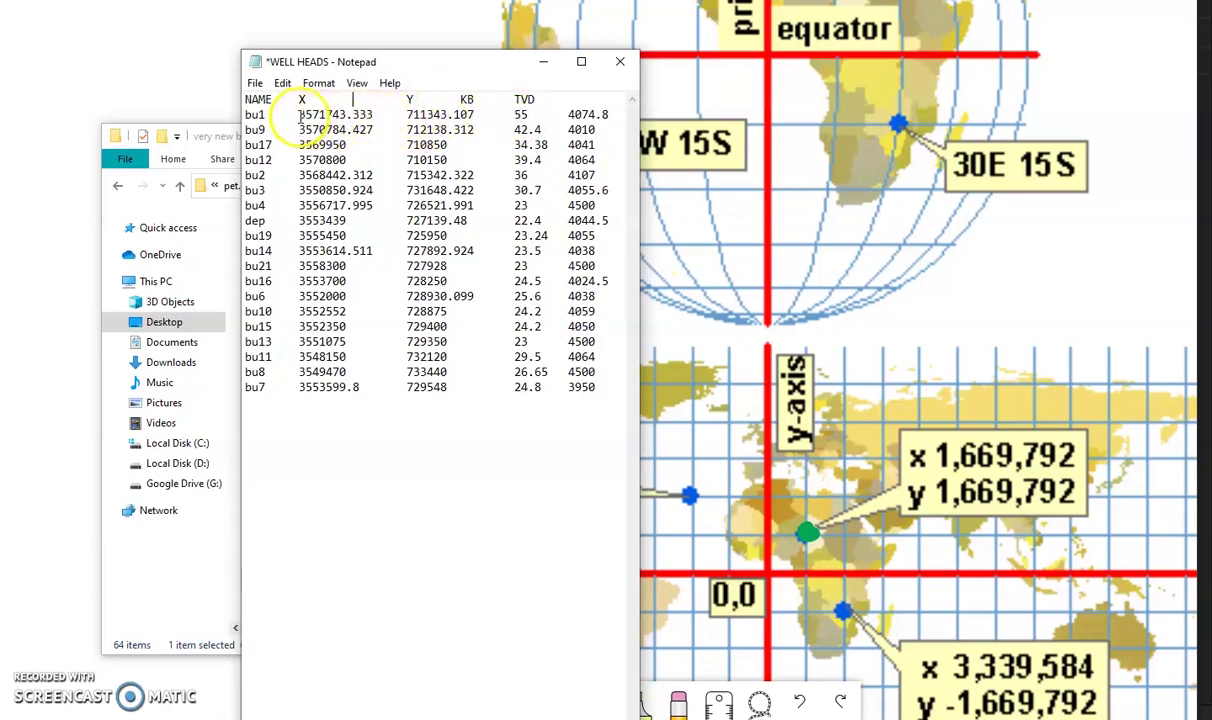
pyautogui.moveTo(381, 114); pyautogui.dragTo(467, 112)
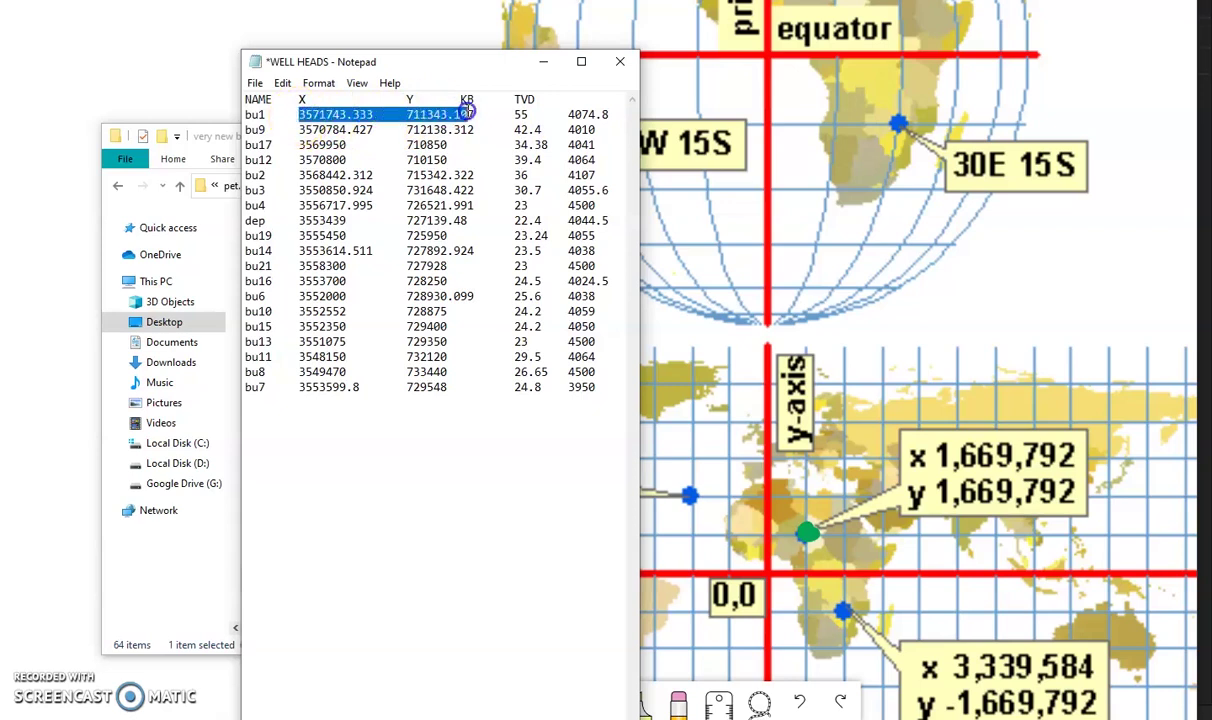
pyautogui.click(545, 66)
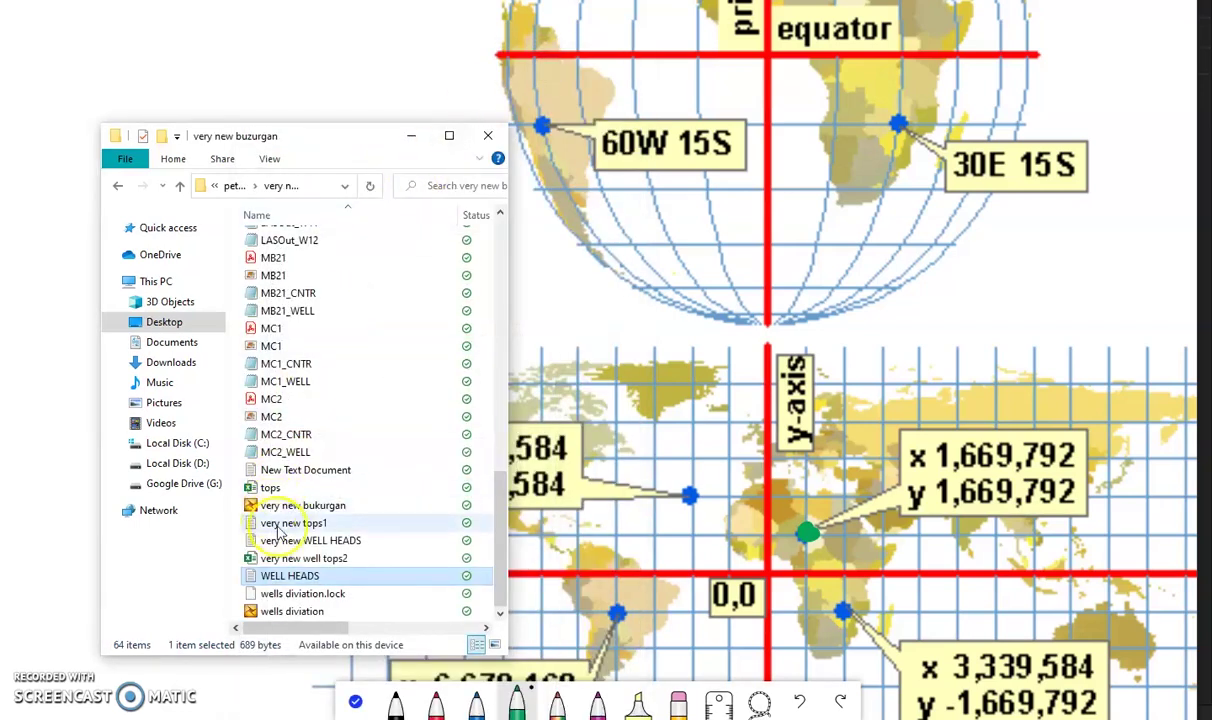
# - Open the bu5 div text file and examine its X, Y and depth columns, including the signs of the depth values
pyautogui.scroll(5, 352, 418)
pyautogui.scroll(6, 352, 418)
pyautogui.click(281, 430)
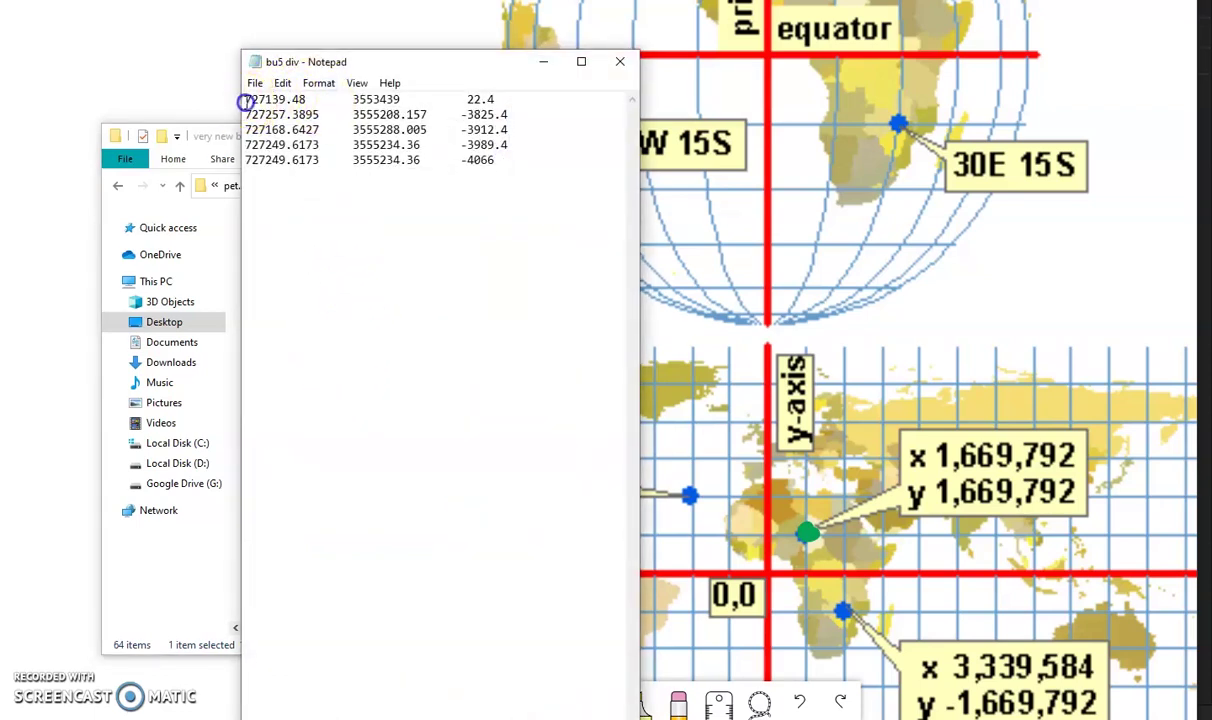
pyautogui.click(361, 100)
pyautogui.moveTo(467, 99); pyautogui.dragTo(481, 99)
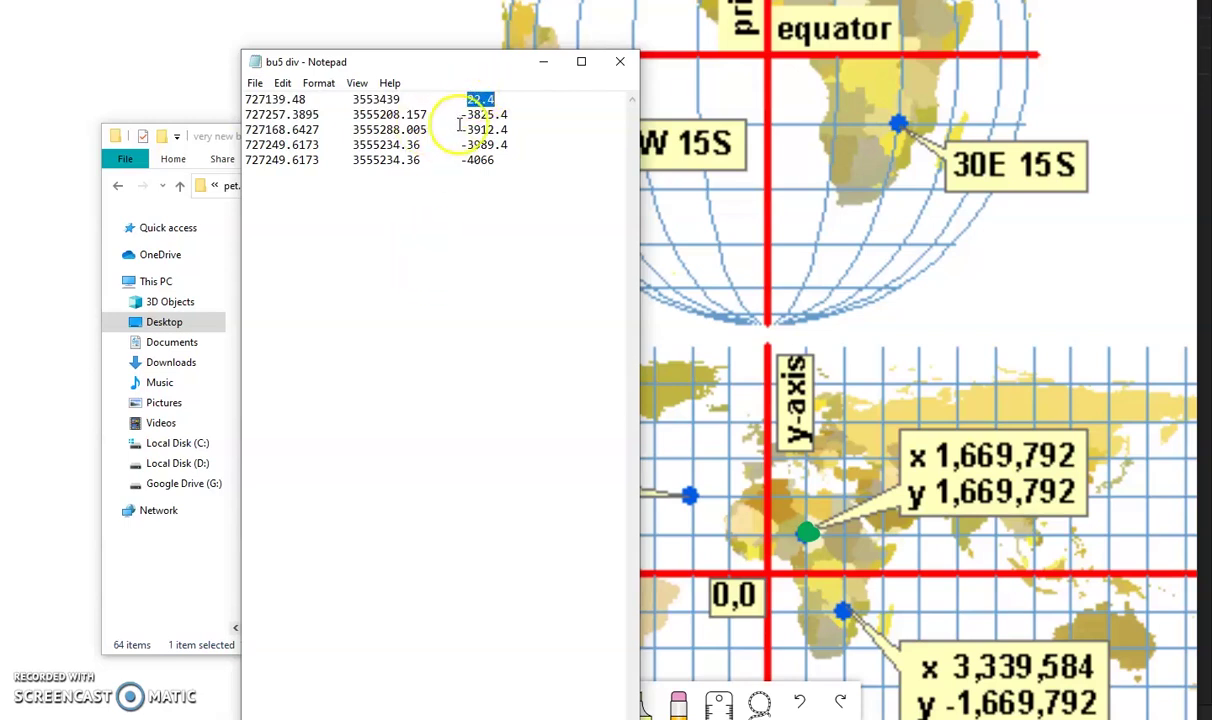
pyautogui.moveTo(467, 114); pyautogui.dragTo(497, 116)
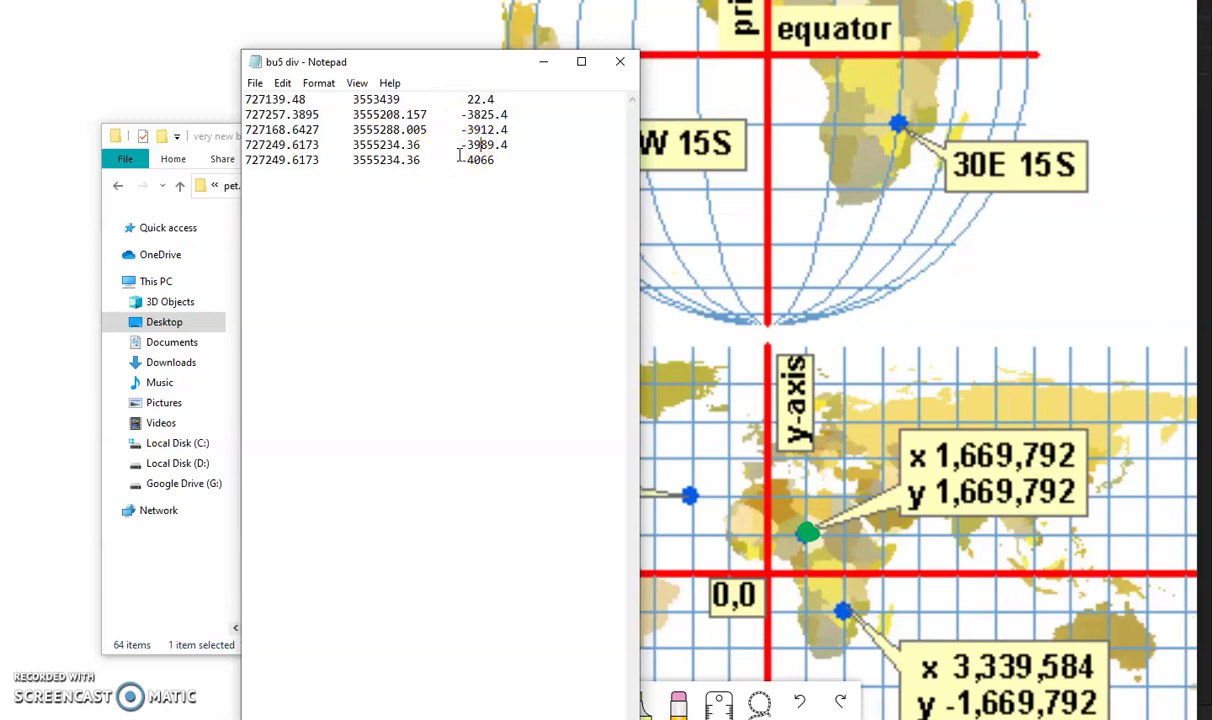
pyautogui.click(413, 178)
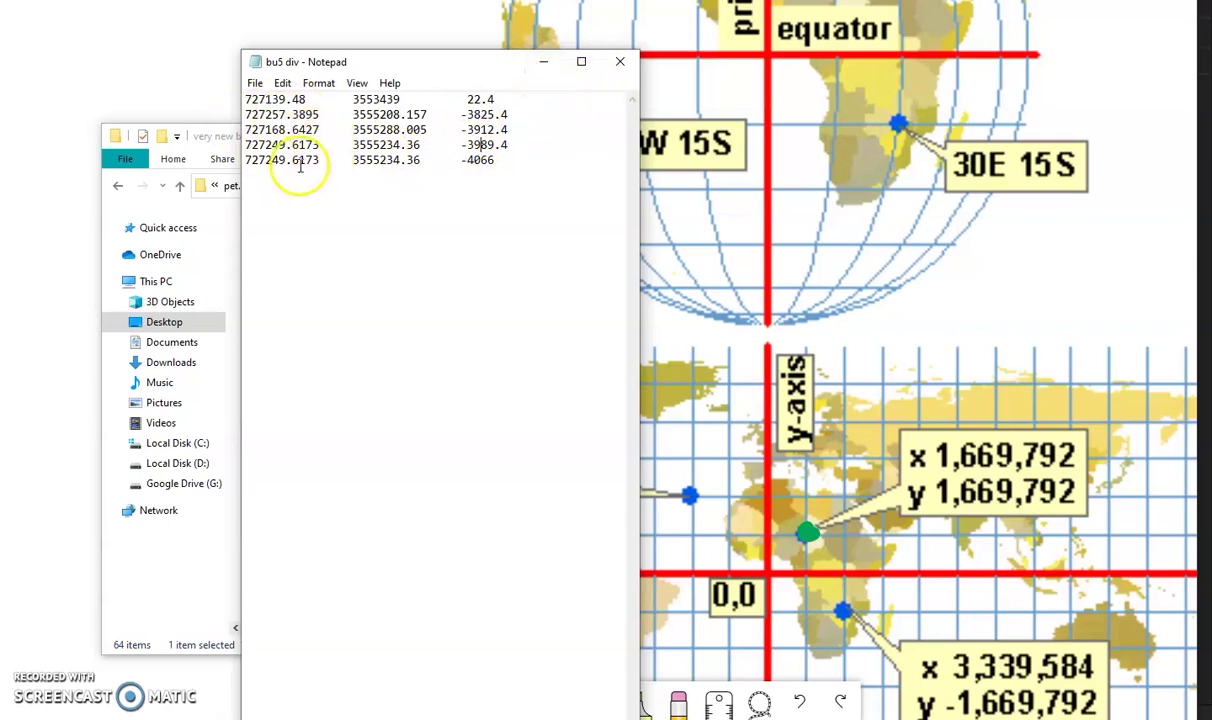
pyautogui.click(545, 61)
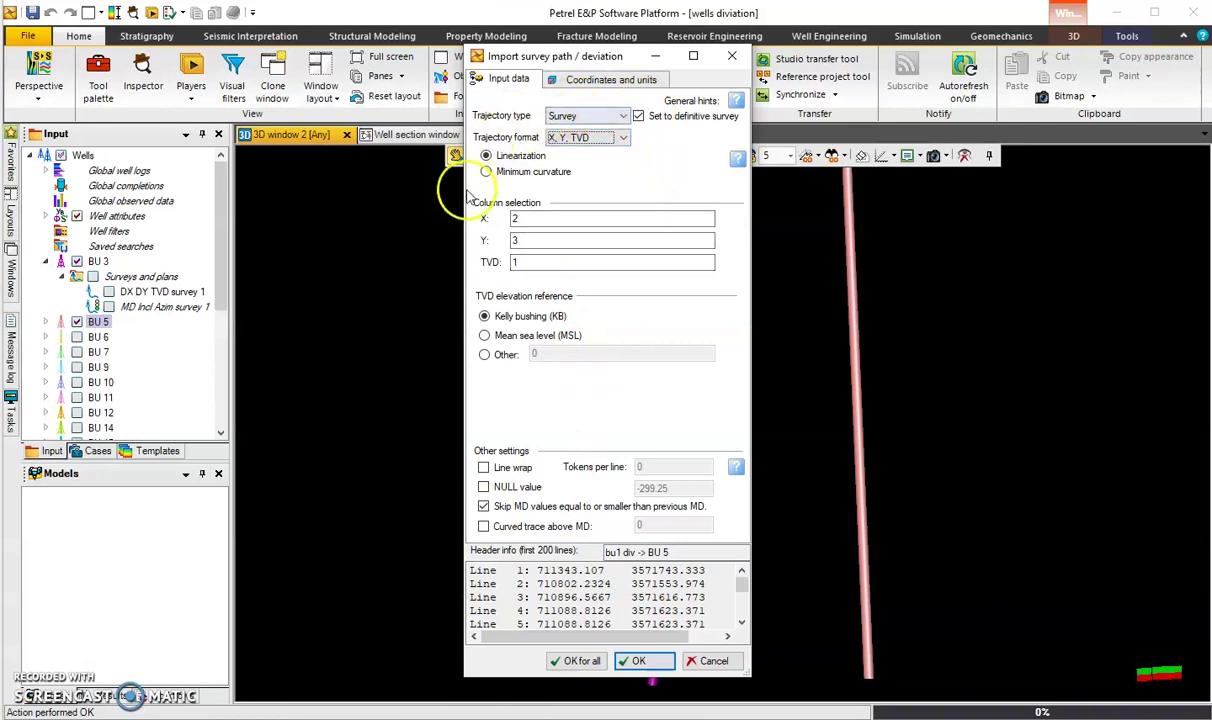
# - Cancel the bu1 div import in Petrel and load the bu5 div file as Well path/deviation (ASCII) onto well BU 5
pyautogui.click(731, 55)
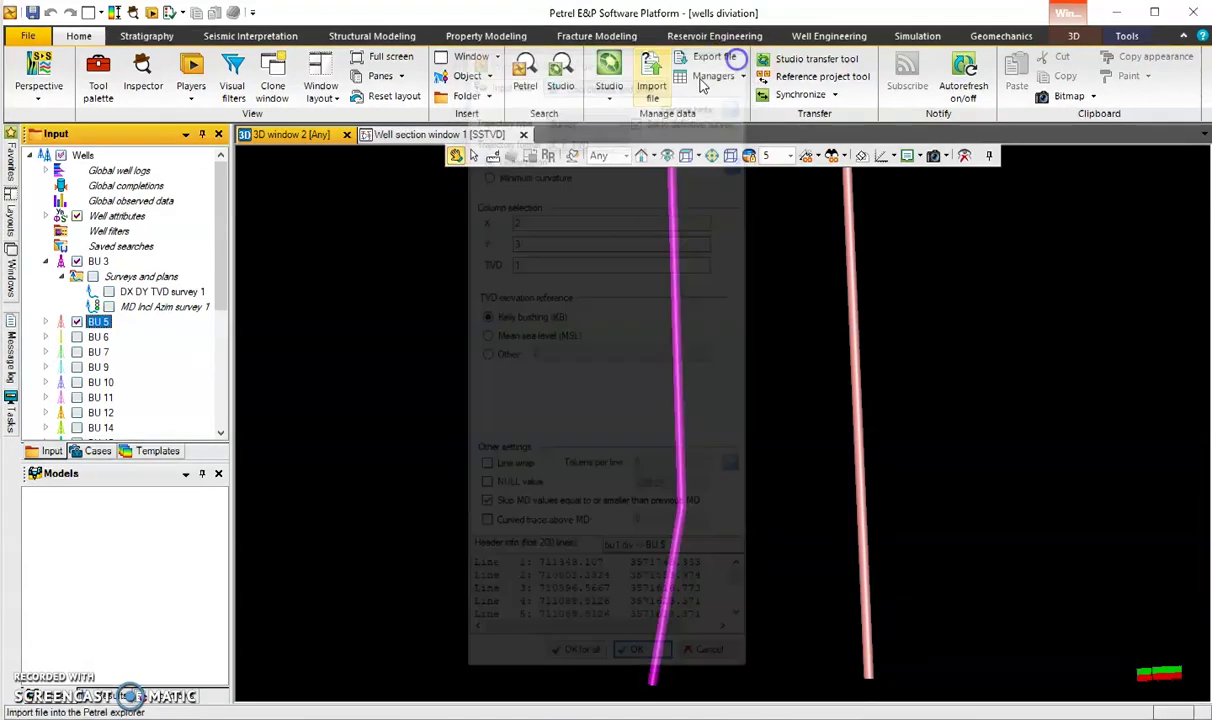
pyautogui.rightClick(100, 326)
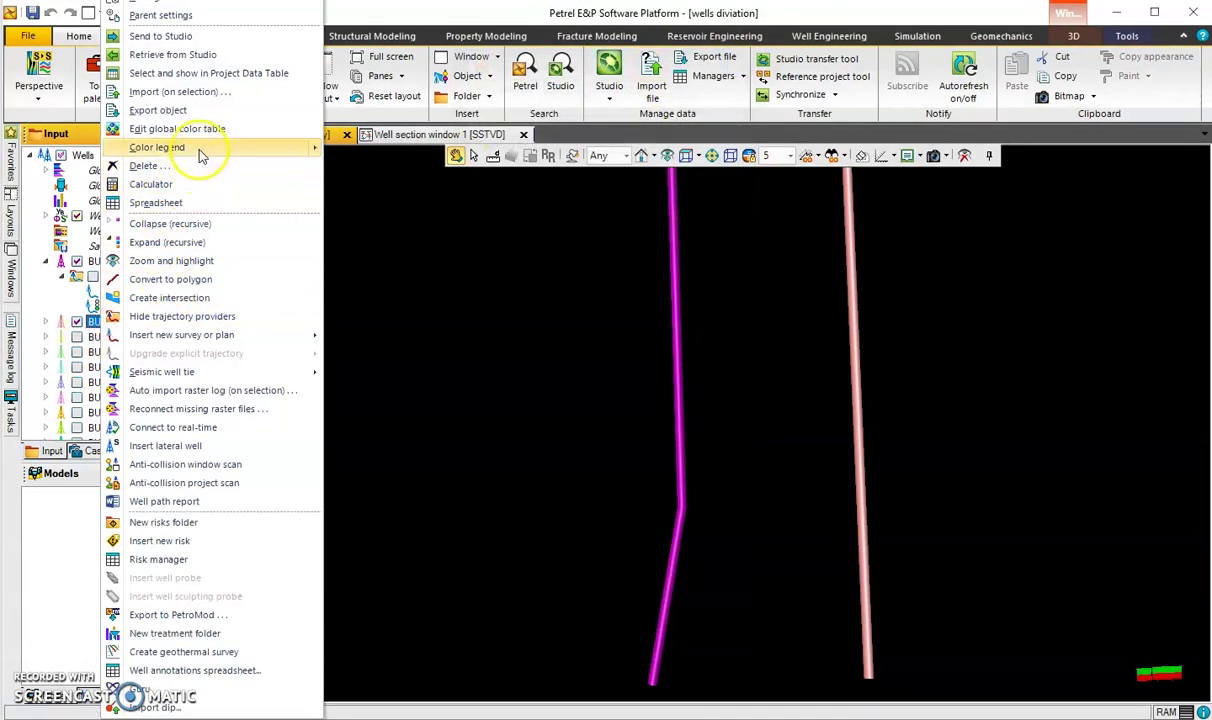
pyautogui.click(207, 91)
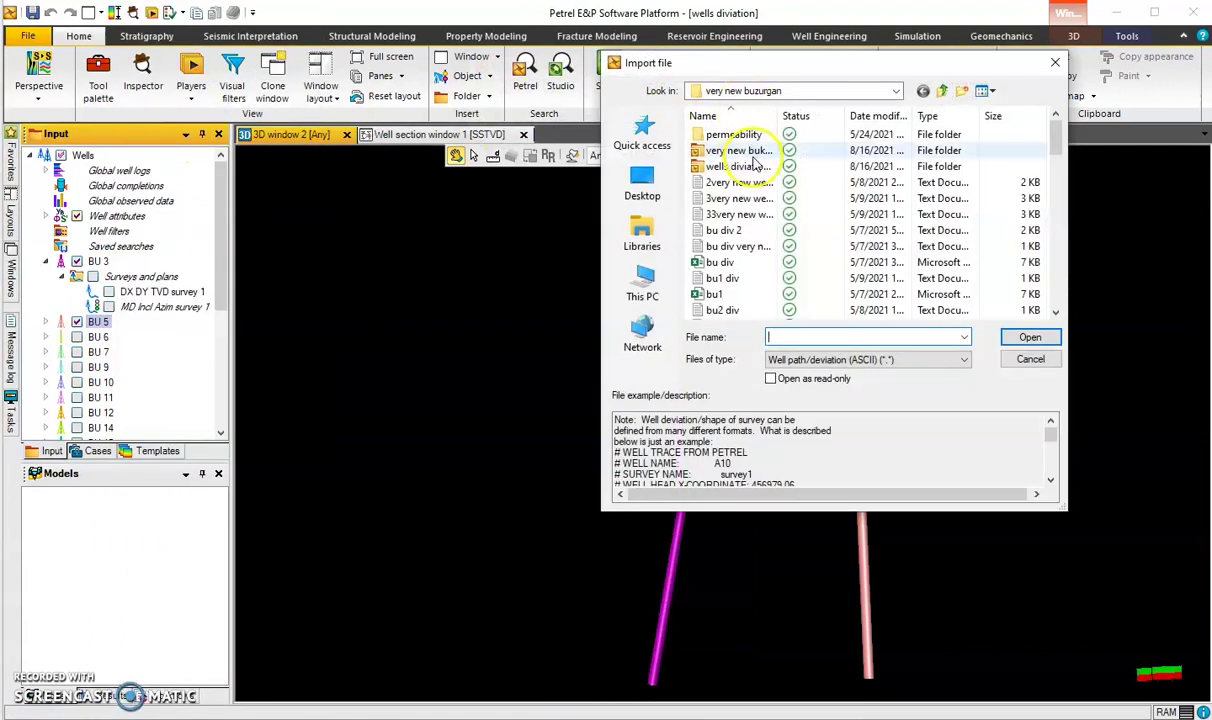
pyautogui.click(847, 360)
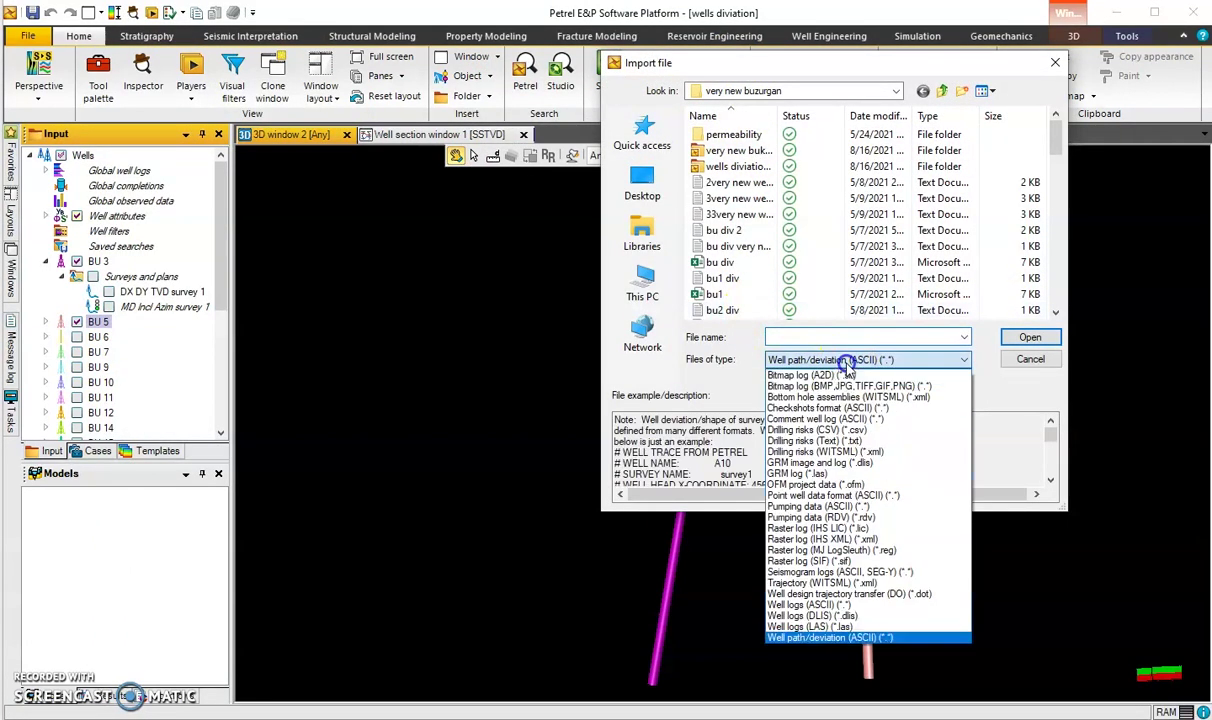
pyautogui.click(784, 639)
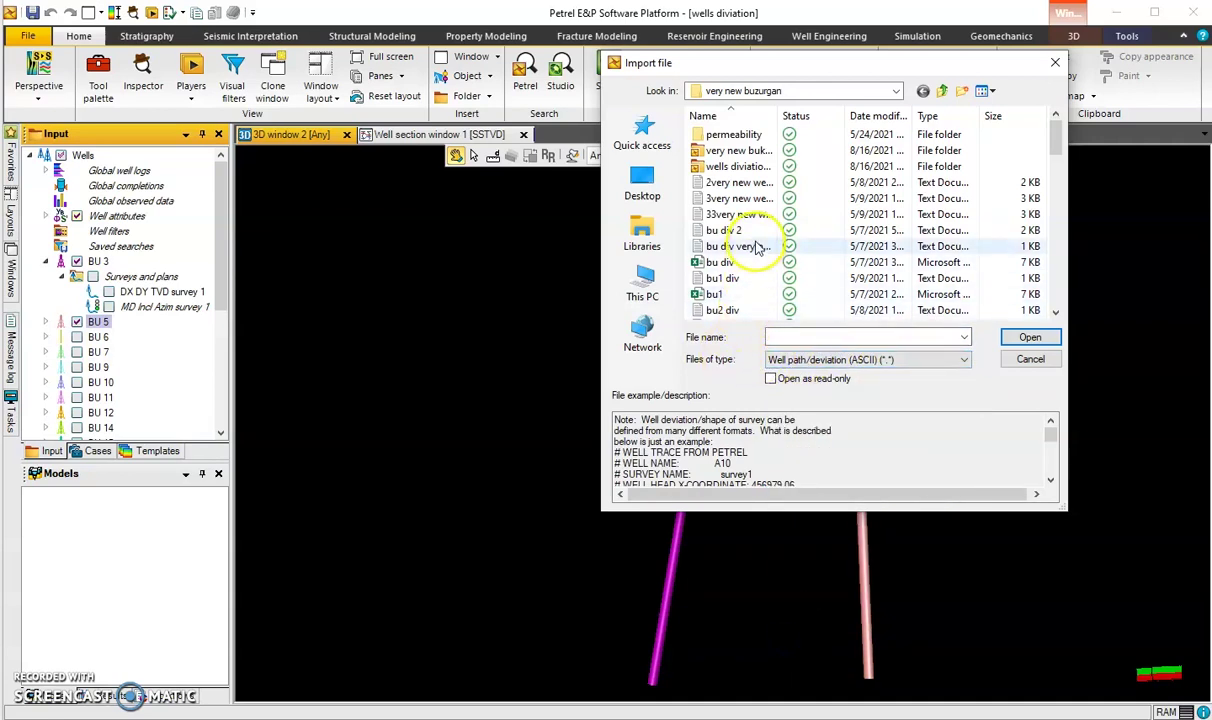
pyautogui.scroll(-3, 757, 247)
pyautogui.doubleClick(715, 214)
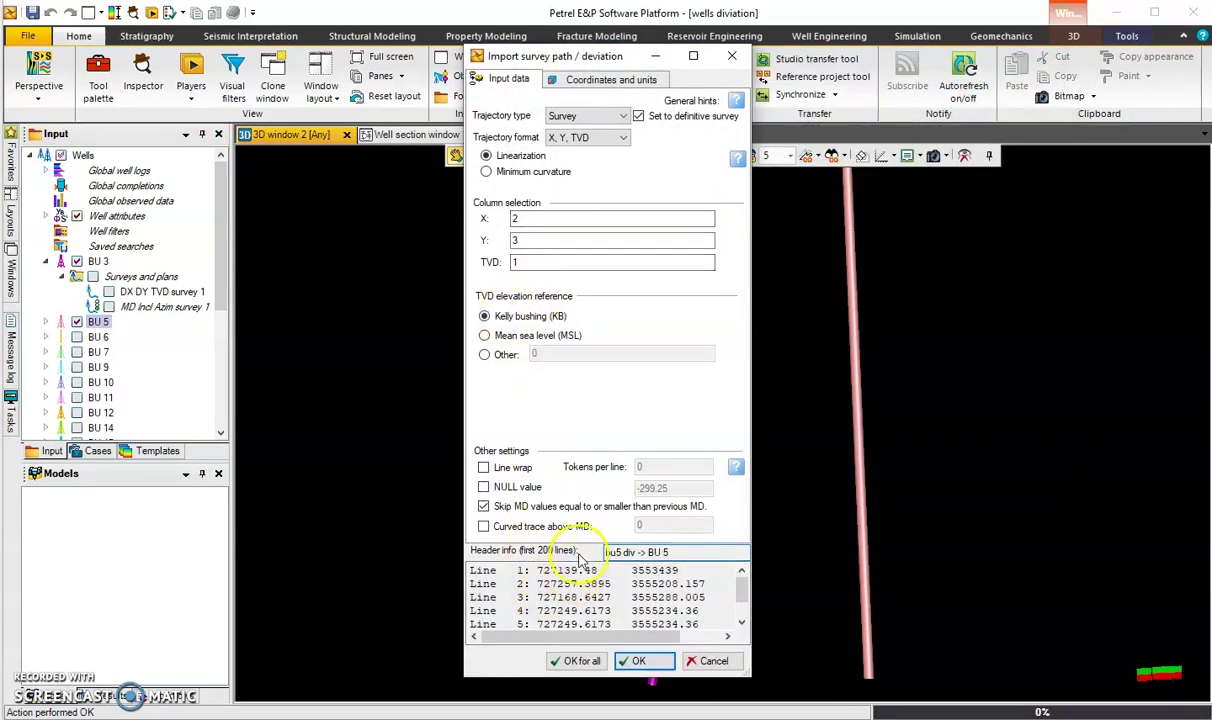
pyautogui.scroll(-1, 580, 601)
pyautogui.scroll(1, 580, 601)
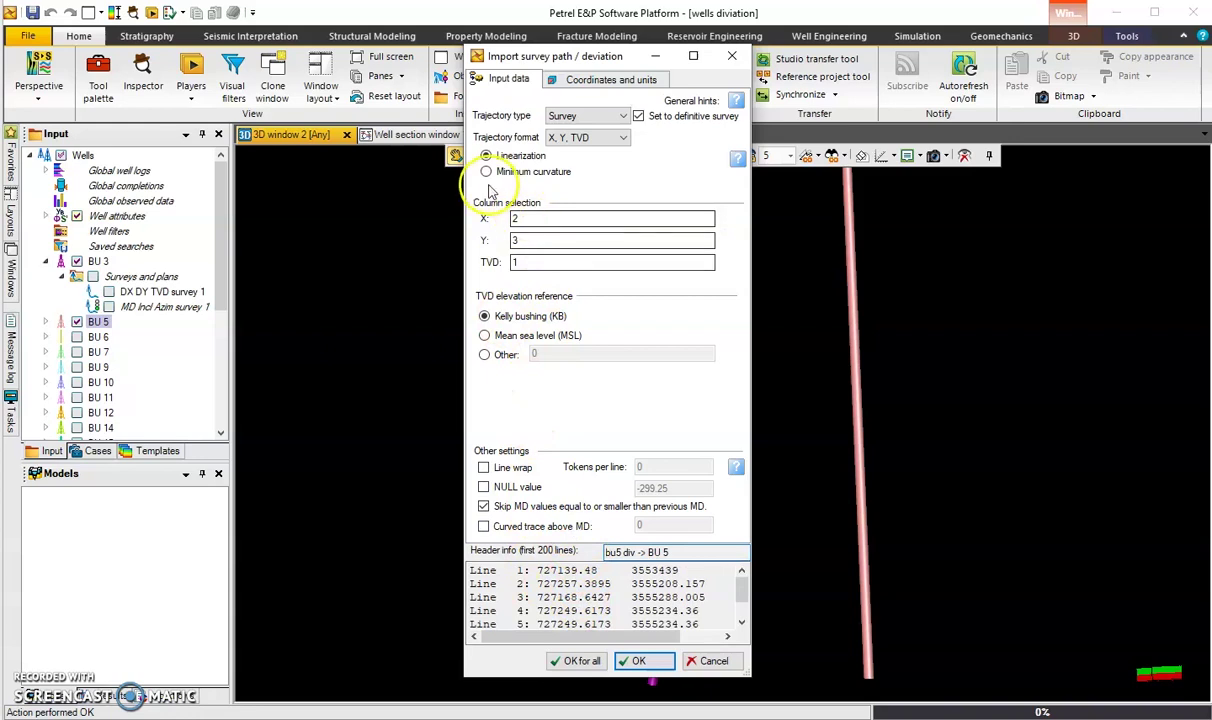
pyautogui.click(532, 221)
pyautogui.write('1')
pyautogui.doubleClick(525, 241)
pyautogui.doubleClick(530, 262)
# - Set the trajectory format to X, Y, Z with columns 1, 2 and 3, and accept the BU 5 survey import for all
pyautogui.click(600, 138)
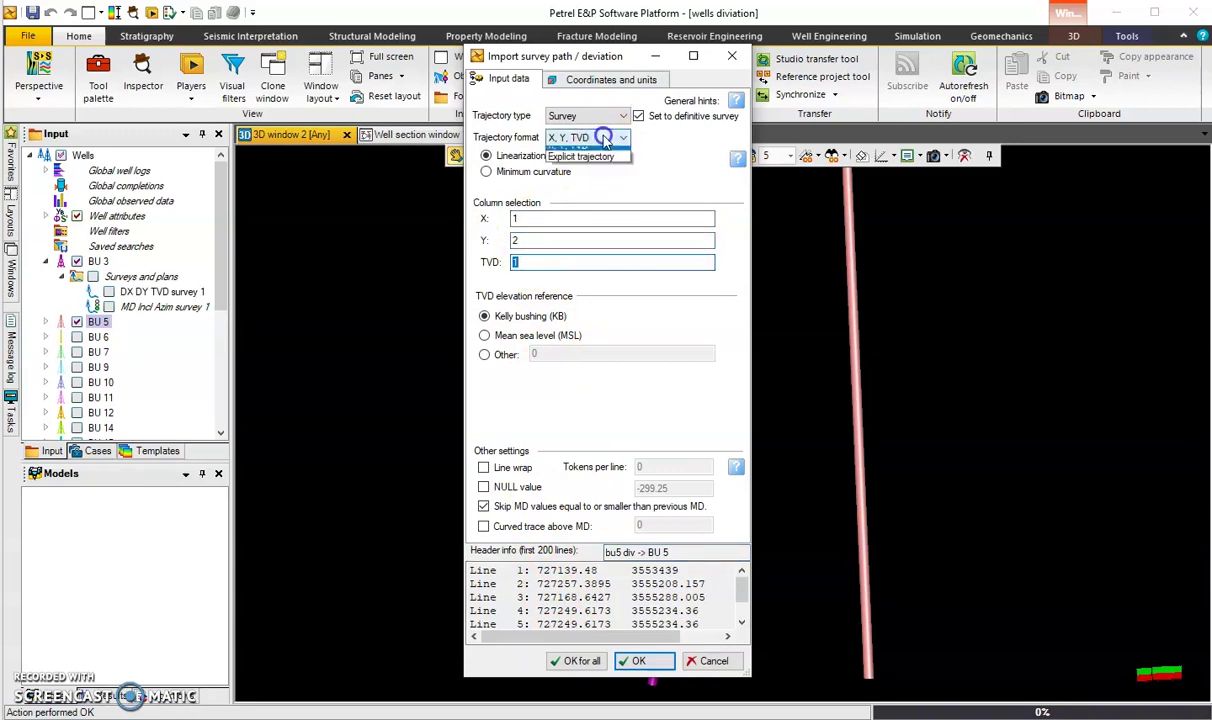
pyautogui.click(569, 173)
pyautogui.doubleClick(535, 219)
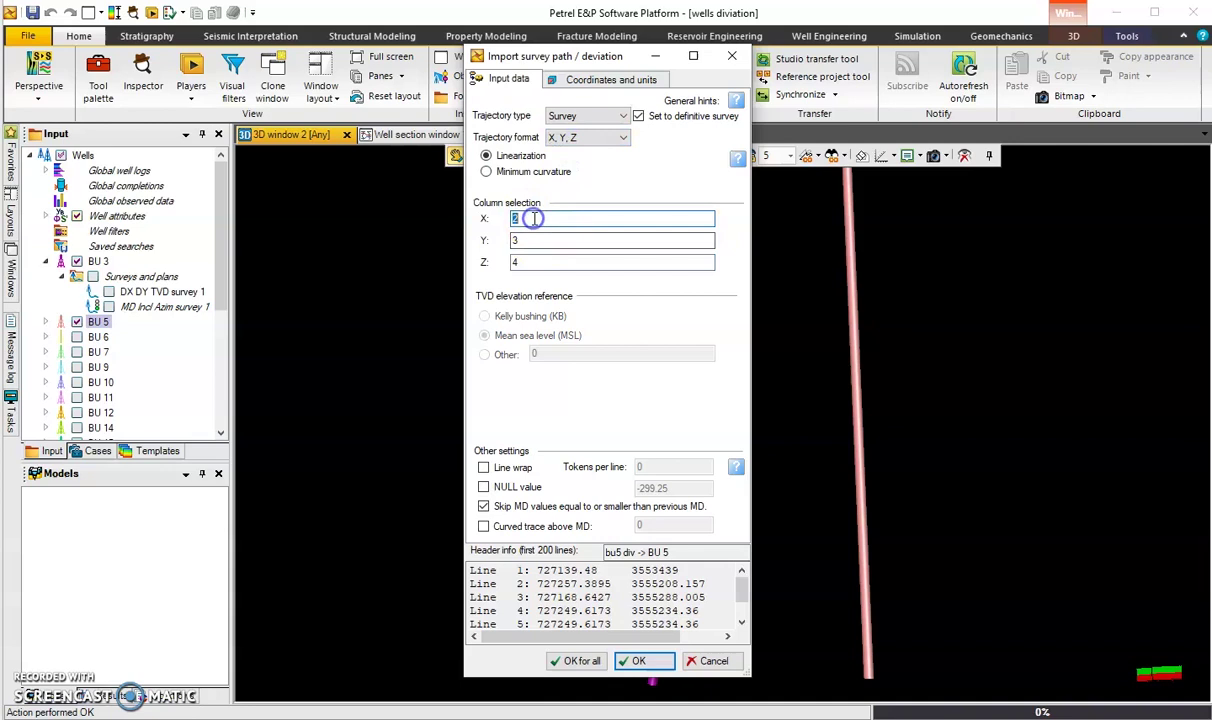
pyautogui.doubleClick(533, 238)
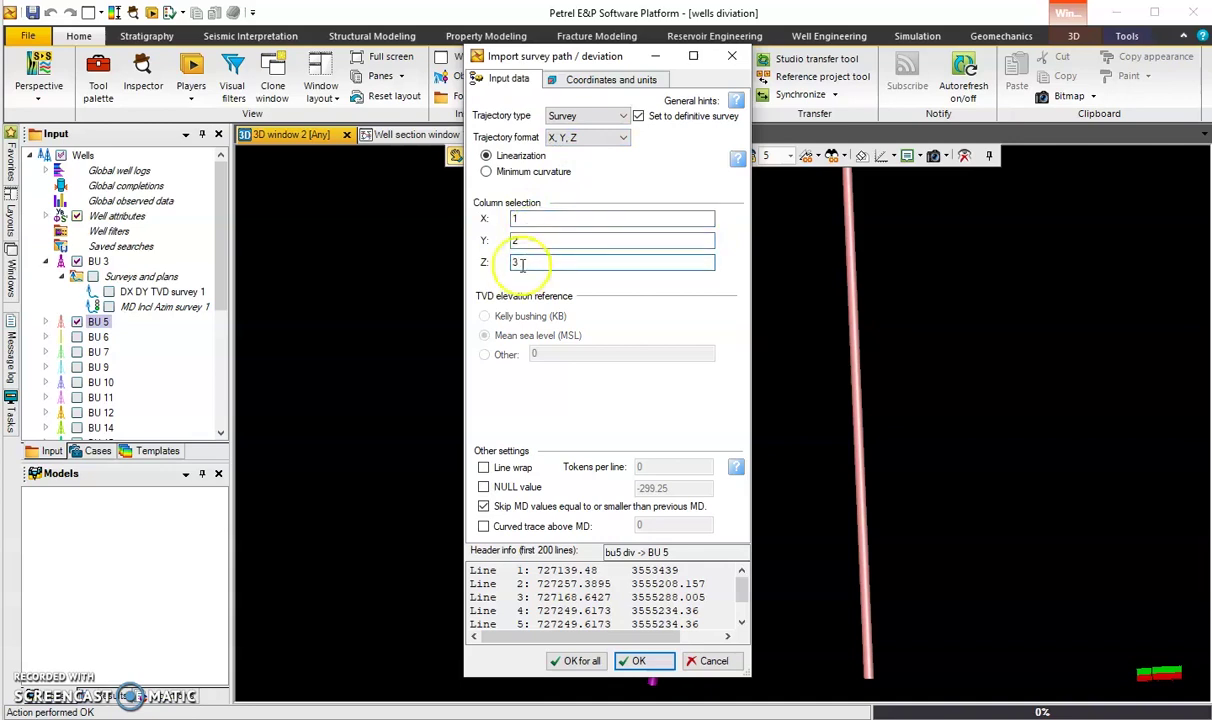
pyautogui.click(582, 661)
pyautogui.moveTo(1004, 536); pyautogui.dragTo(727, 522)
pyautogui.moveTo(719, 490); pyautogui.dragTo(850, 470)
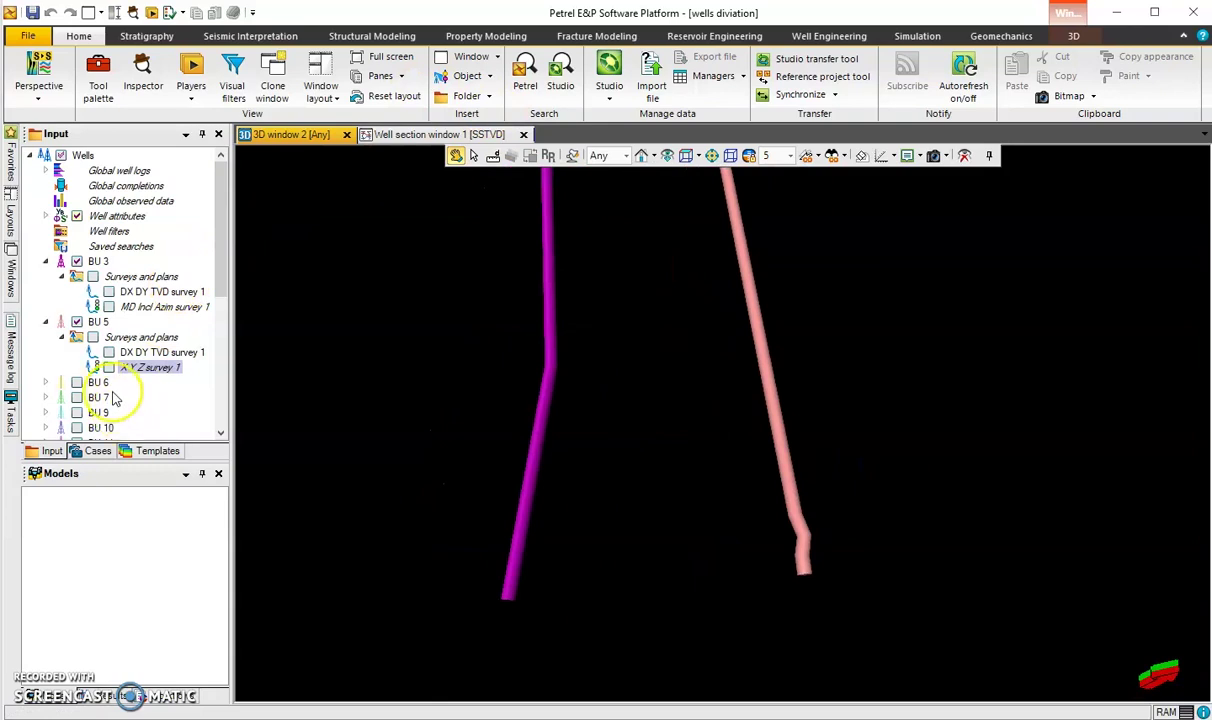
# - Load the bu6 div file for import onto well BU 6 and list the trajectory formats
pyautogui.click(98, 382)
pyautogui.rightClick(98, 382)
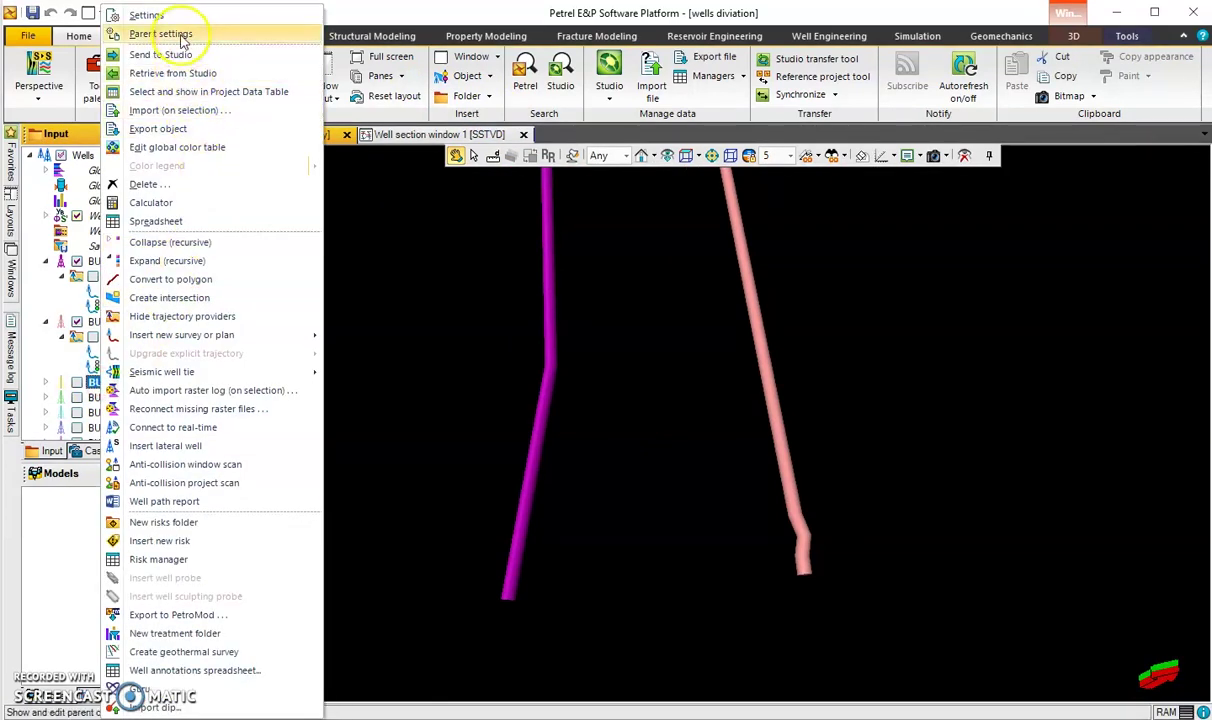
pyautogui.click(165, 110)
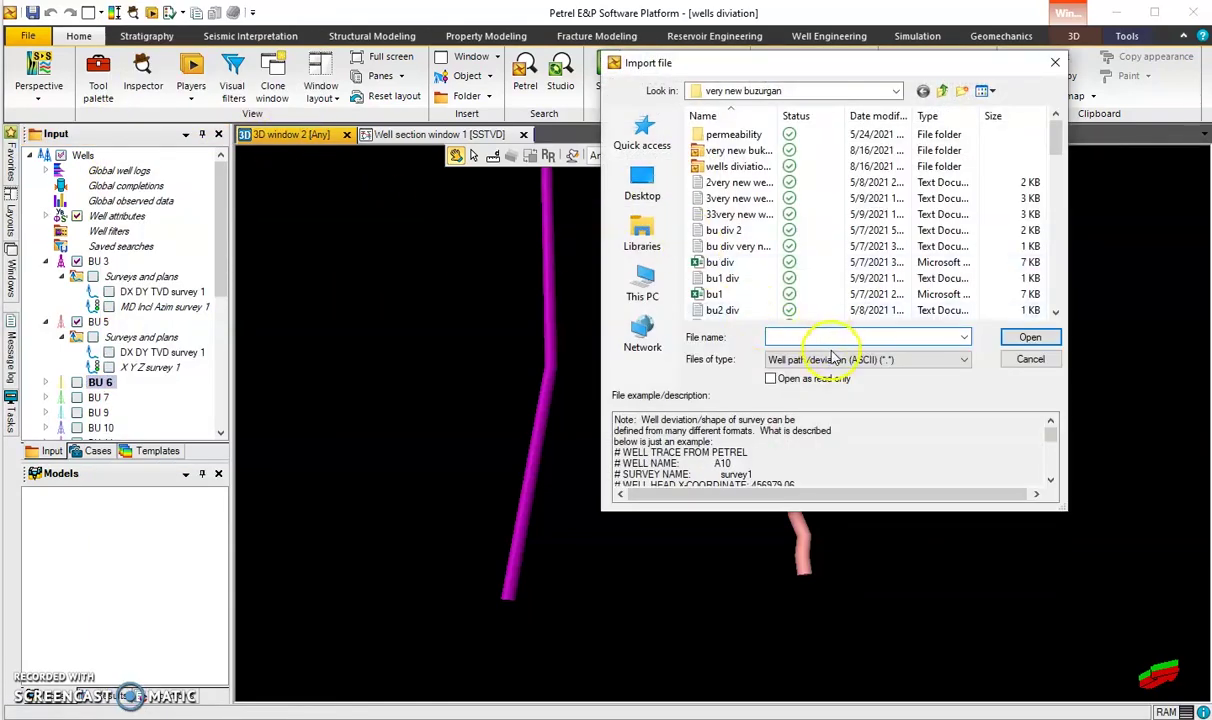
pyautogui.scroll(-3, 718, 285)
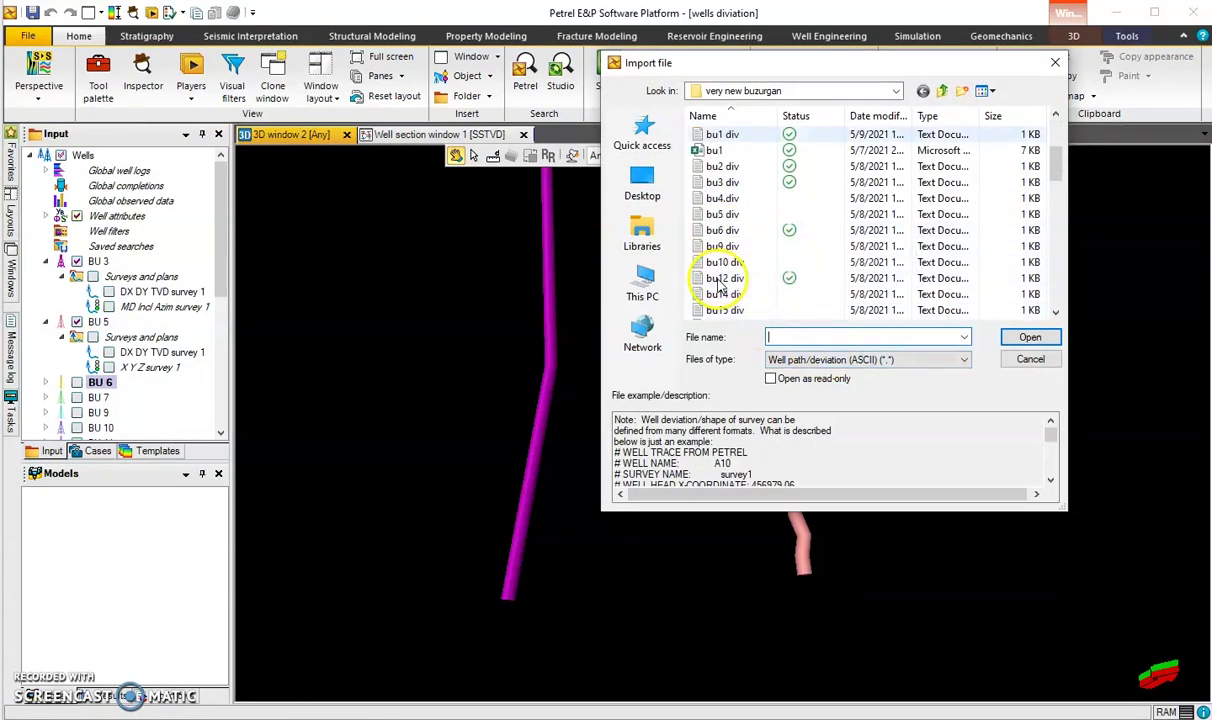
pyautogui.doubleClick(722, 230)
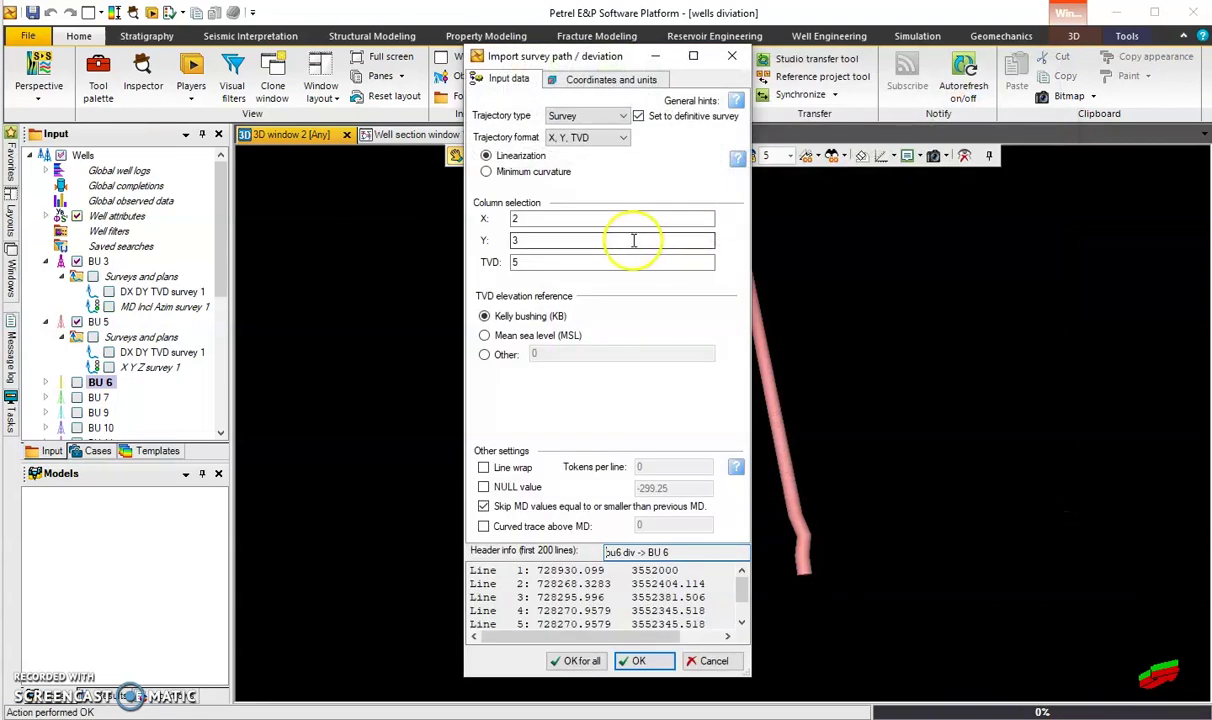
pyautogui.click(585, 137)
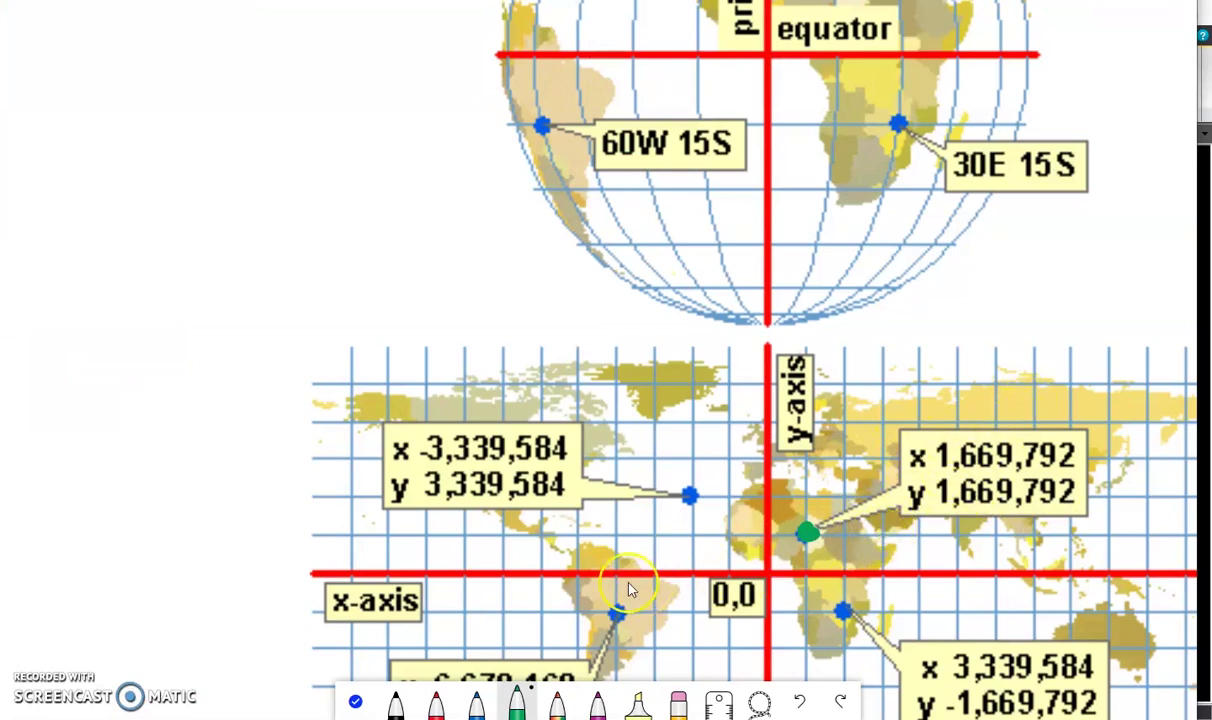
# - Review the whiteboard's coordinate map and the depth column in the bu6 div header preview
pyautogui.keyDown('ctrl'); pyautogui.scroll(-3, 770, 510); pyautogui.keyUp('ctrl')
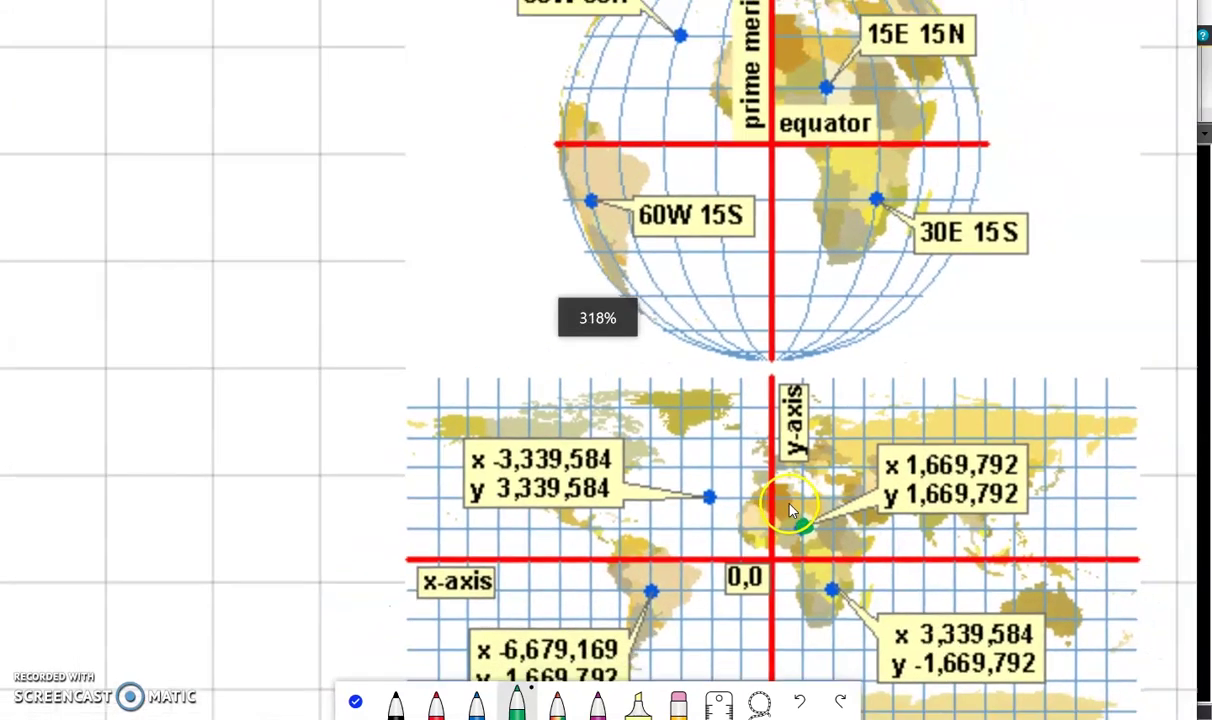
pyautogui.keyDown('ctrl'); pyautogui.scroll(-2, 773, 512); pyautogui.keyUp('ctrl')
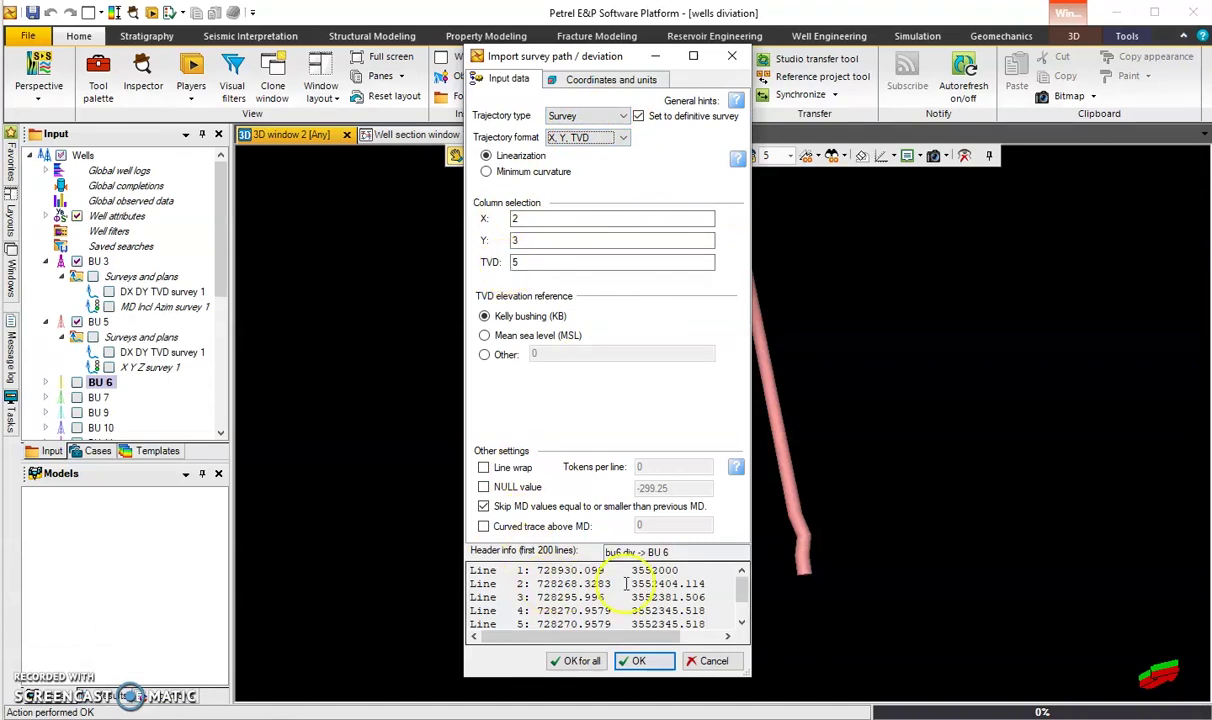
pyautogui.click(700, 624)
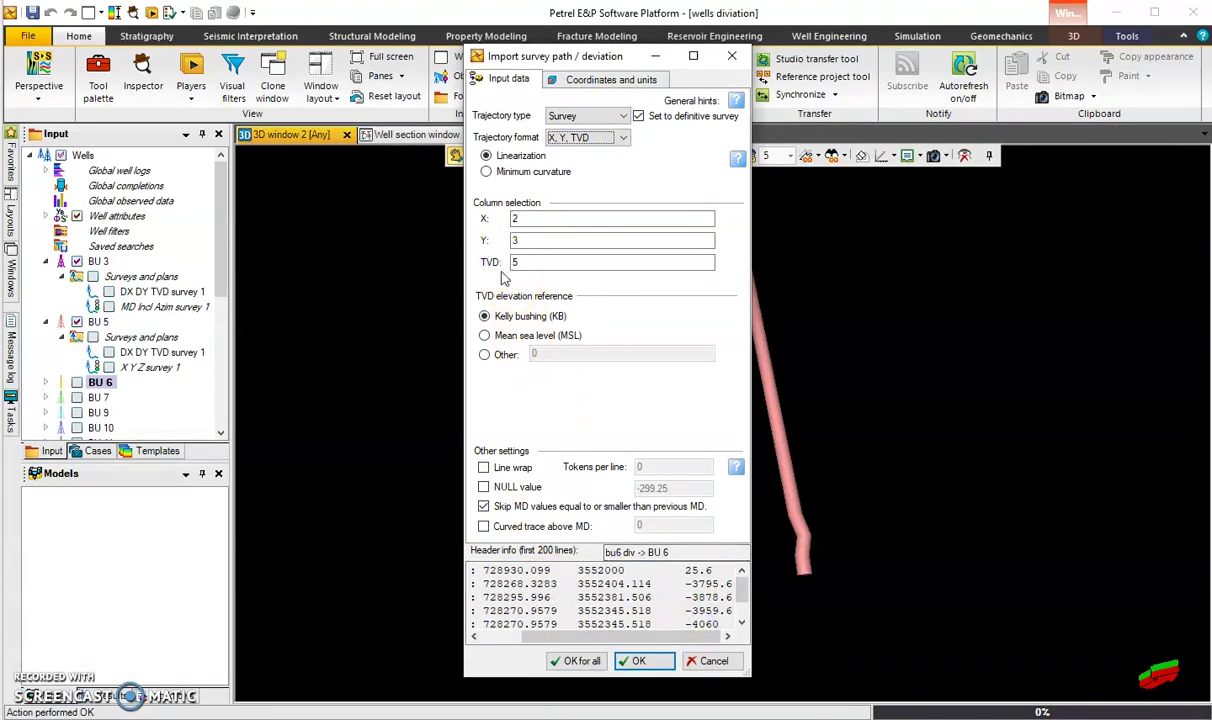
# - Close the BU 6 import without applying it and inspect the BU 3 and BU 5 well paths in the 3D window
pyautogui.click(578, 661)
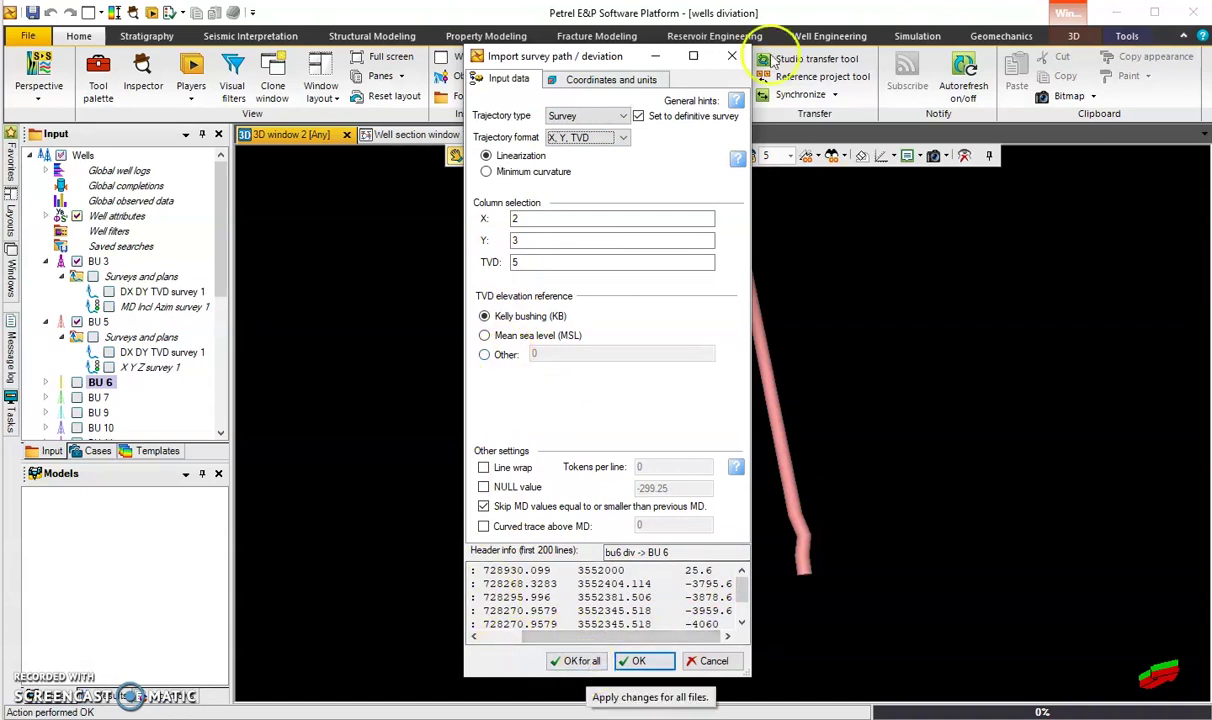
pyautogui.moveTo(649, 287); pyautogui.dragTo(647, 343)
pyautogui.scroll(-4, 648, 344)
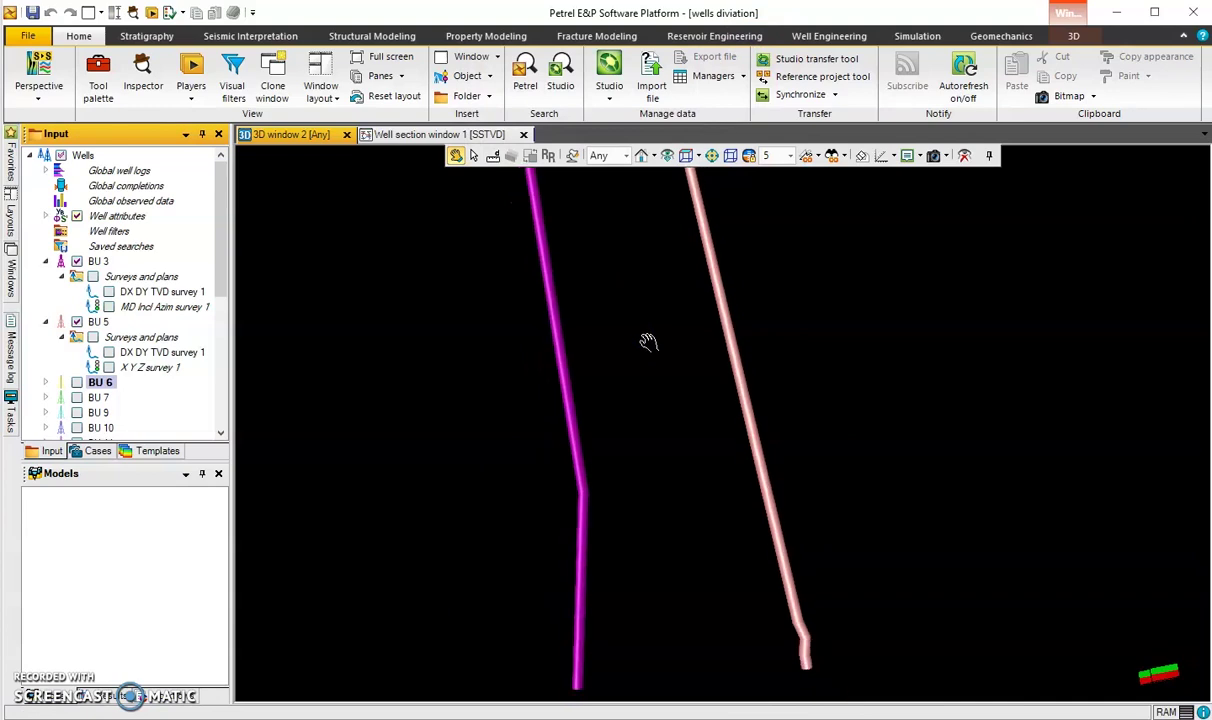
pyautogui.moveTo(604, 340); pyautogui.dragTo(608, 330)
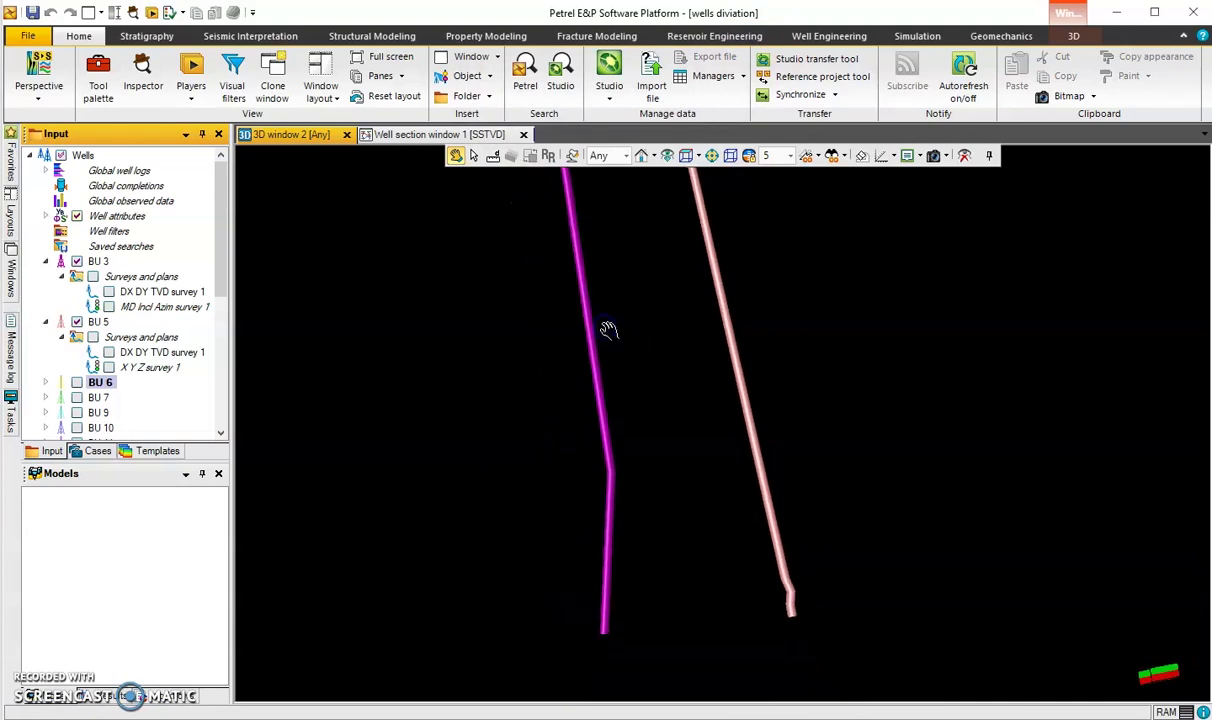